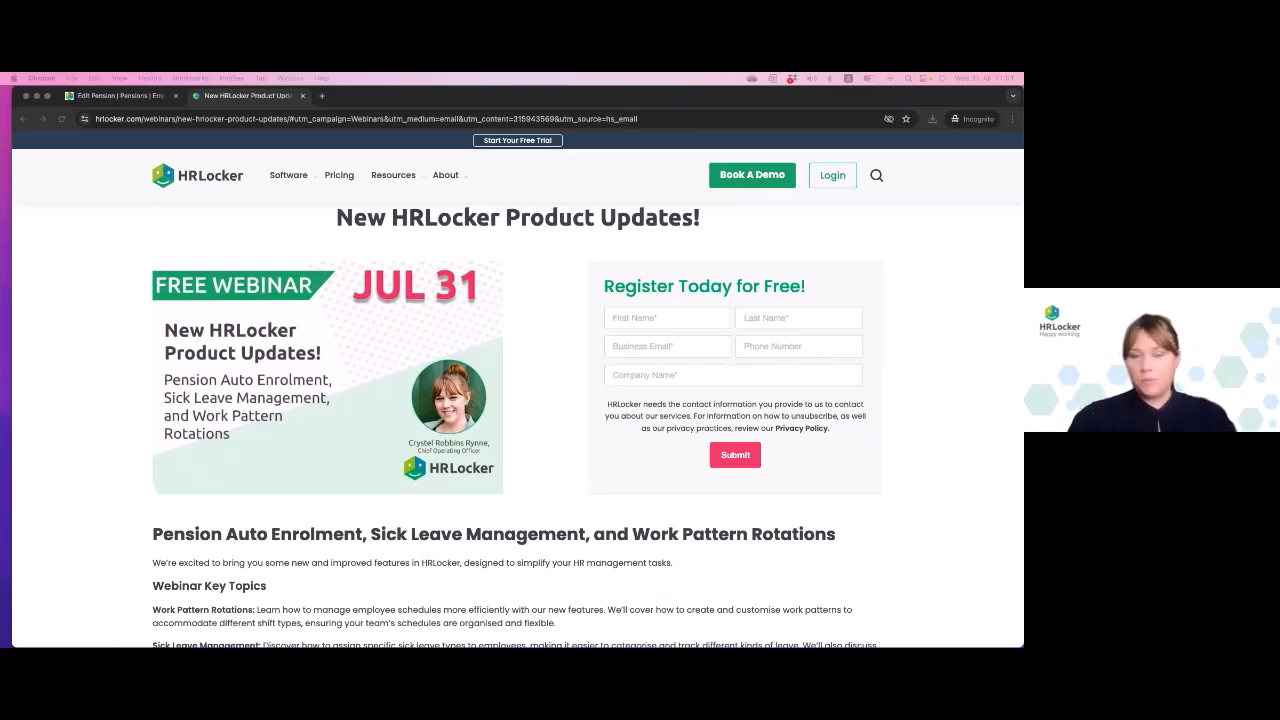
# - Switch from the webinar page to the HRLocker application, open its home dashboard and dismiss the Time On Reports update notice
pyautogui.scroll(-1, 156, 518)
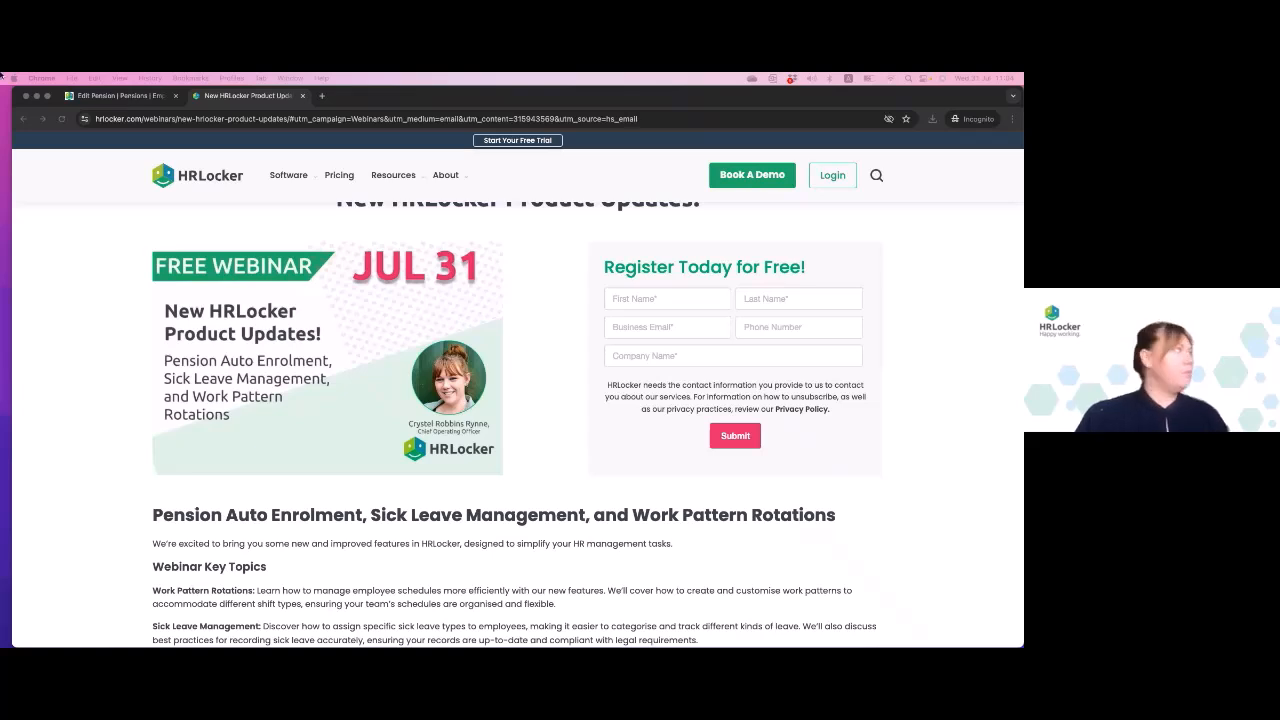
pyautogui.click(117, 96)
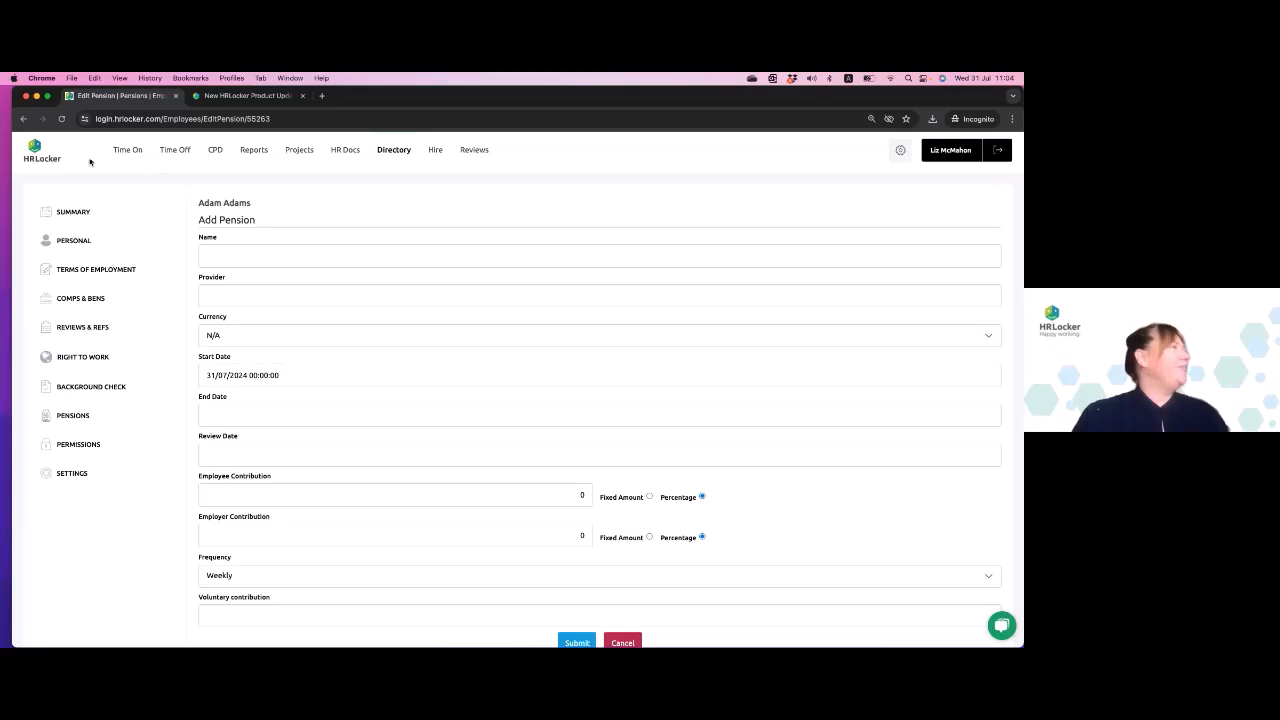
pyautogui.click(39, 161)
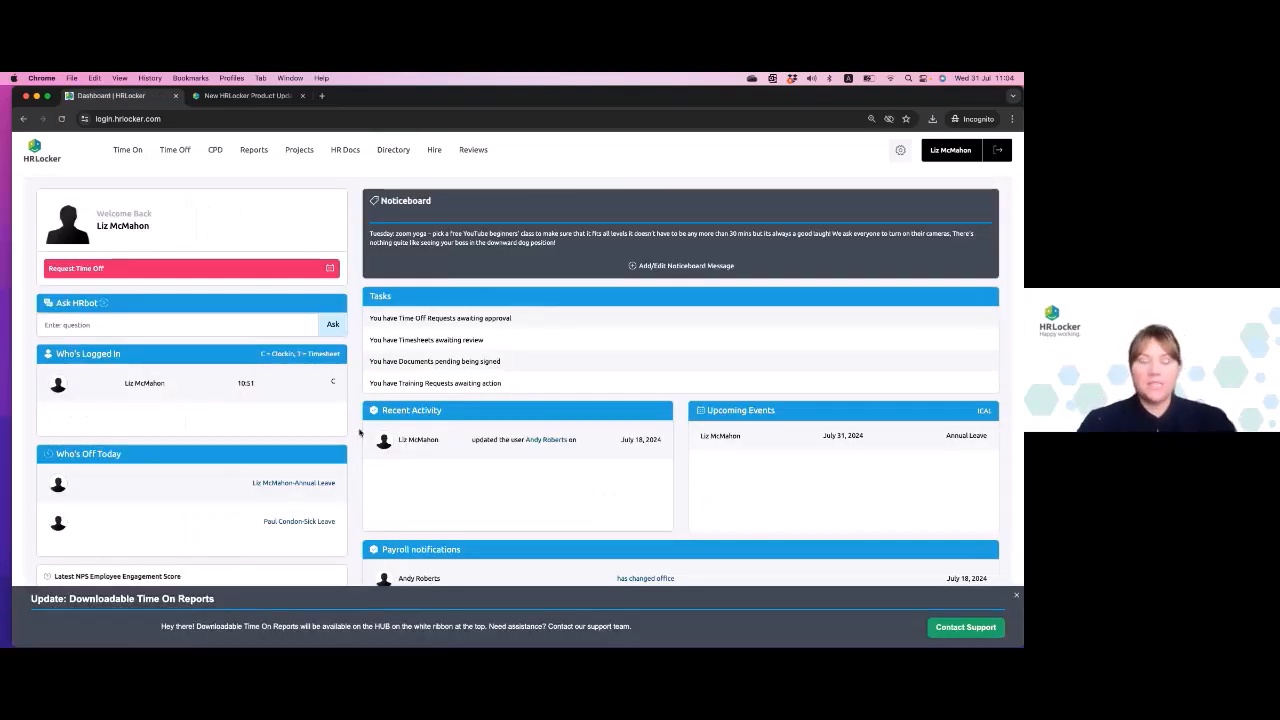
pyautogui.click(1016, 596)
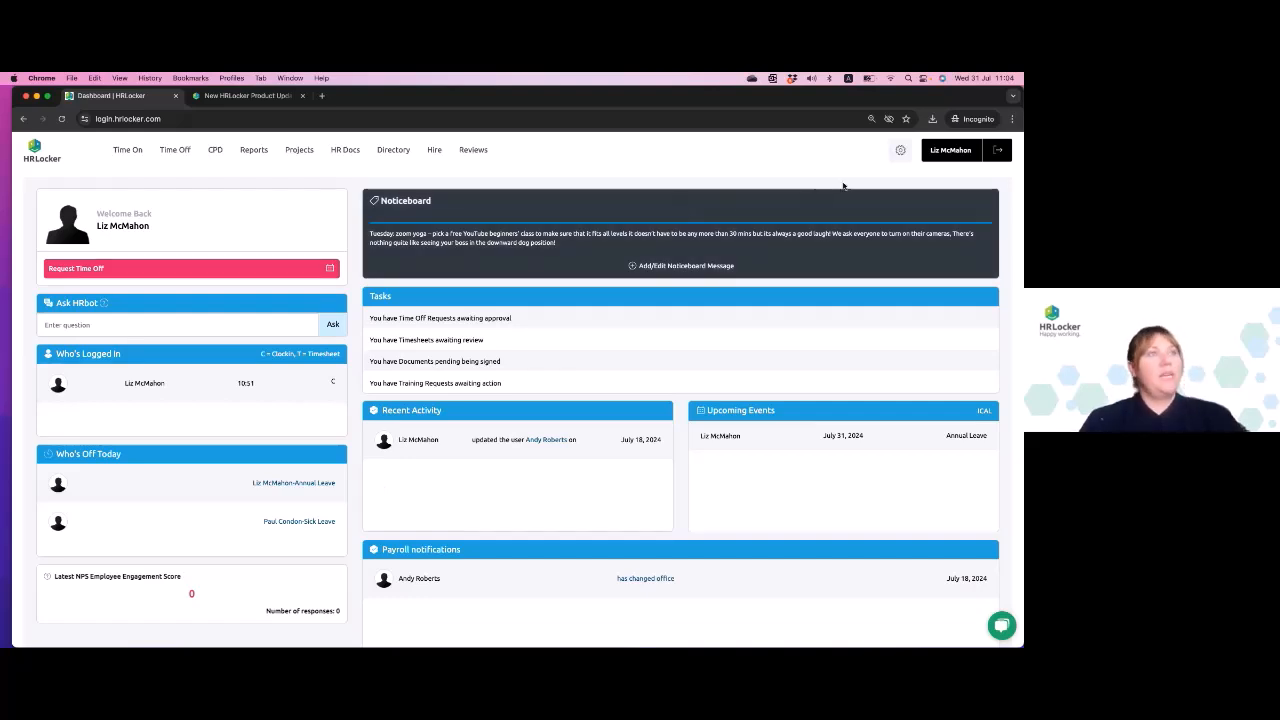
# - Open the company work patterns in the settings and look through the list of existing patterns
pyautogui.click(895, 159)
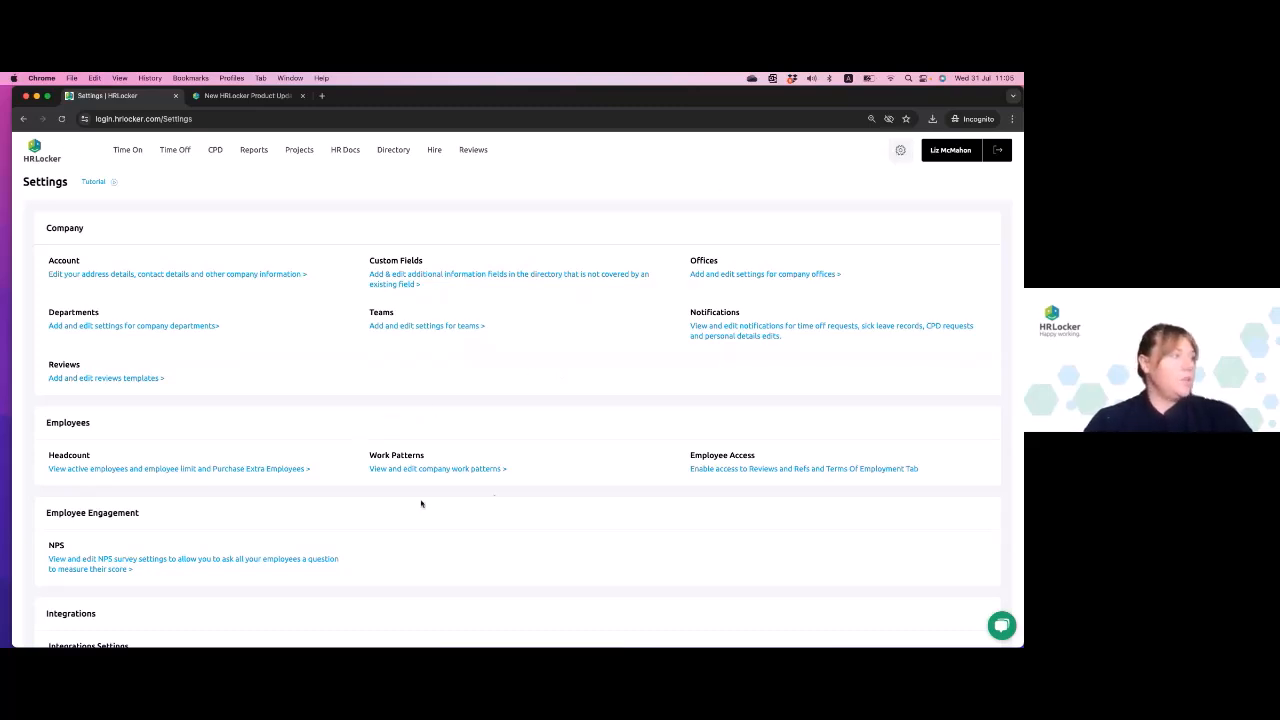
pyautogui.click(462, 469)
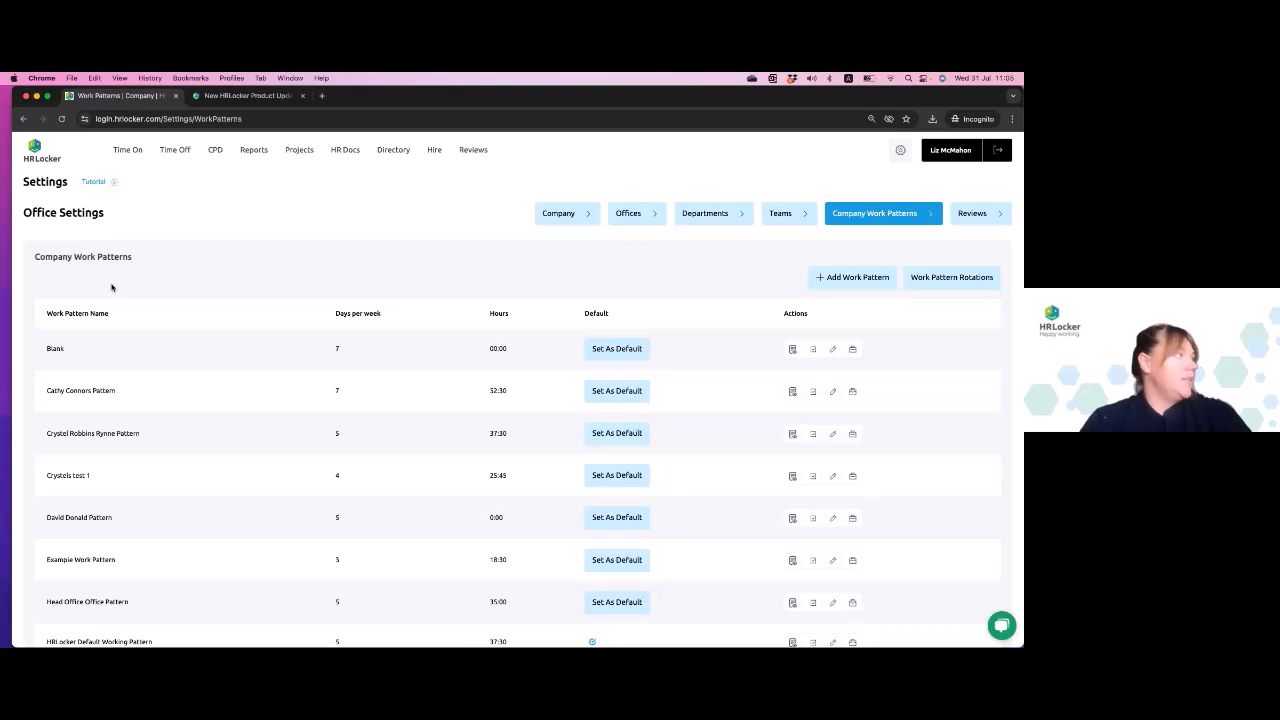
pyautogui.scroll(-1, 112, 288)
pyautogui.scroll(-15, 112, 288)
pyautogui.scroll(15, 112, 288)
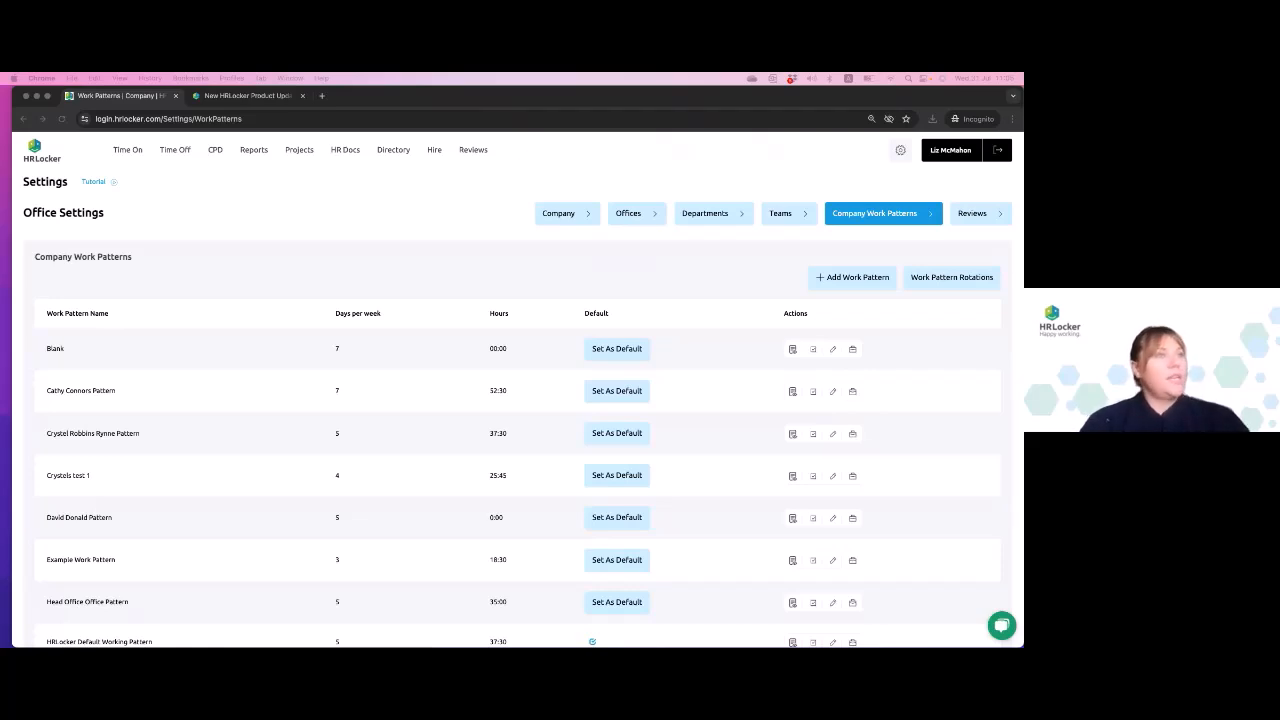
# - Start a new company work pattern with Monday, Tuesday and Wednesday marked as working days
pyautogui.click(845, 279)
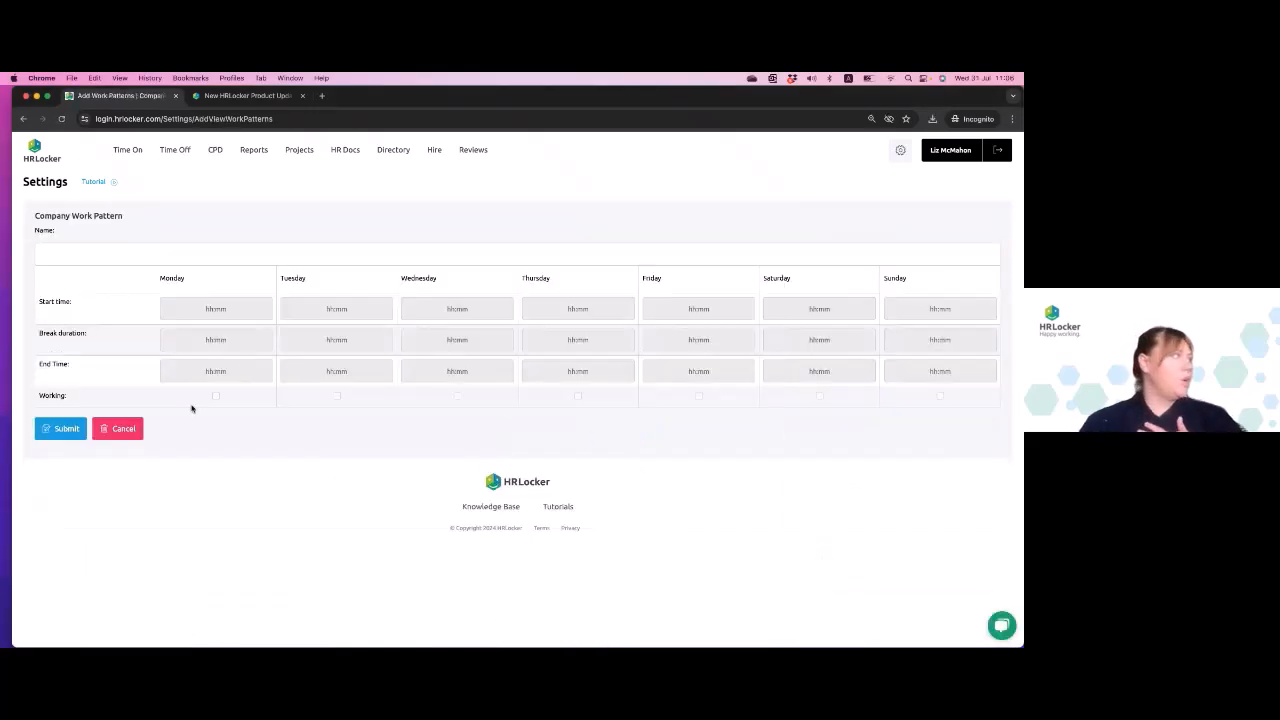
pyautogui.click(216, 396)
pyautogui.click(338, 398)
pyautogui.click(457, 397)
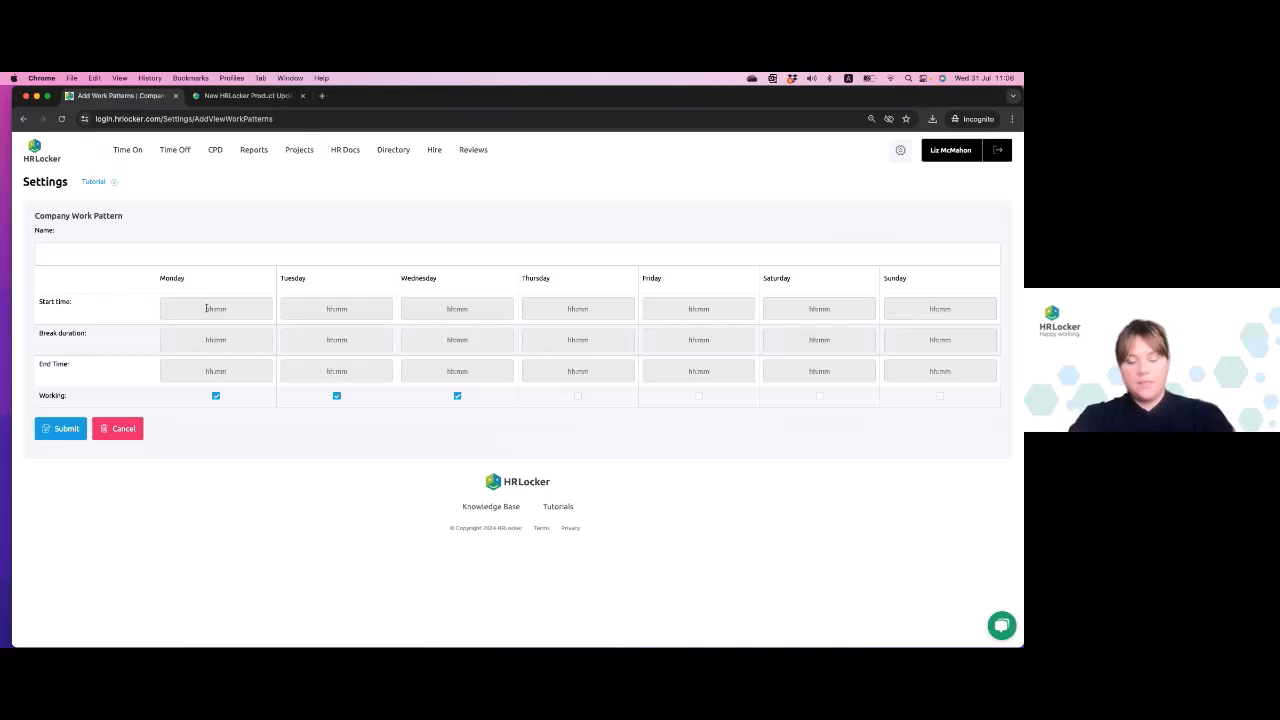
# - Set Monday's start time to 04:00, break duration to 01:00 and end time to 14:00
pyautogui.click(207, 309)
pyautogui.write('0900')
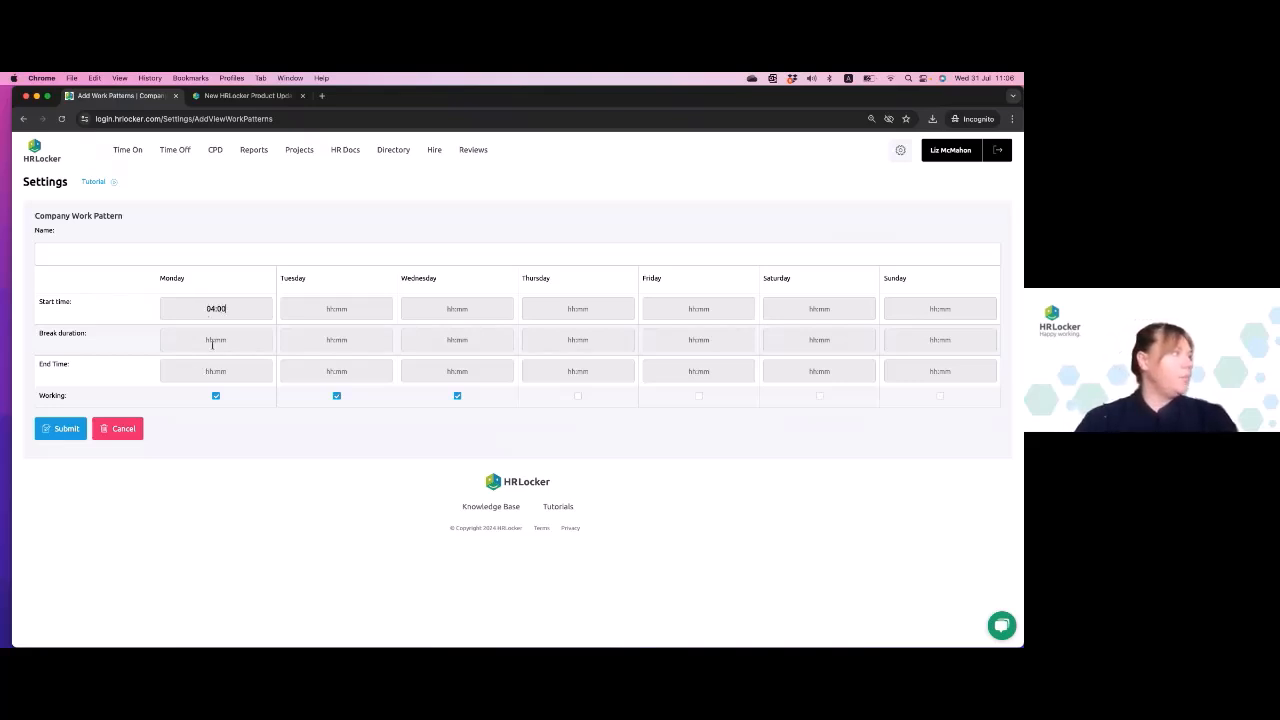
pyautogui.click(205, 341)
pyautogui.write('0100')
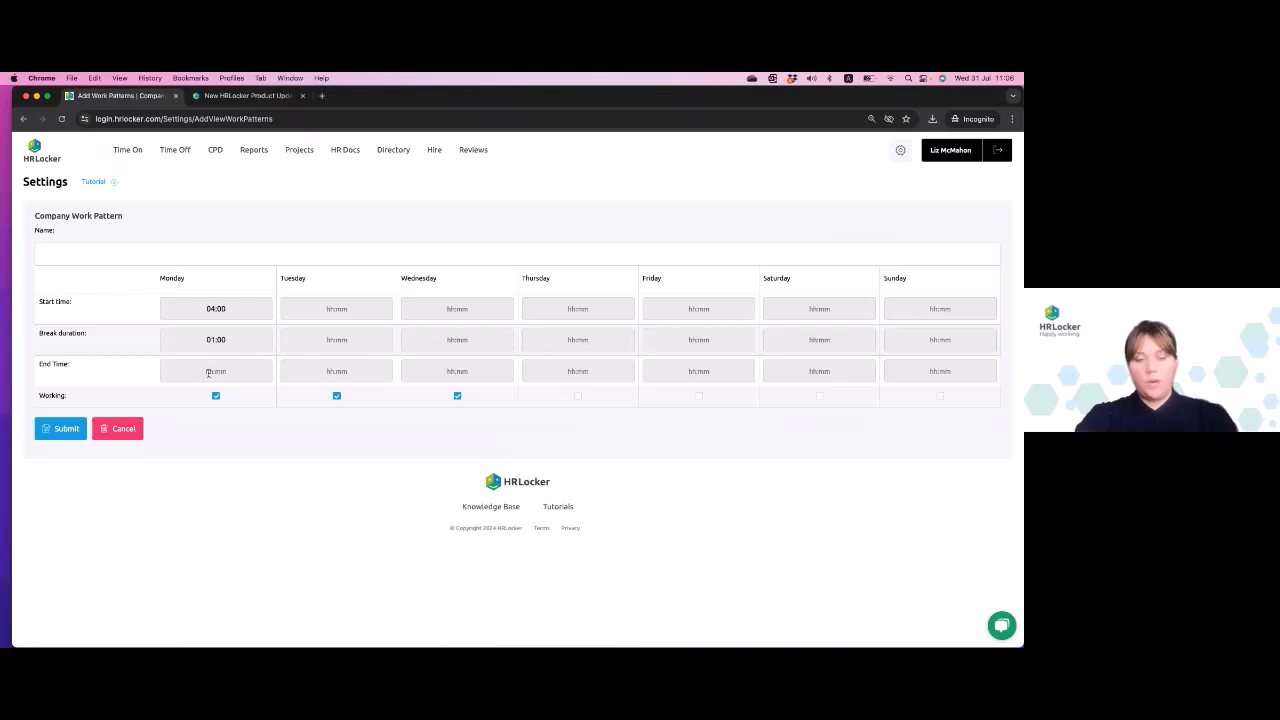
pyautogui.click(209, 372)
pyautogui.write('1400')
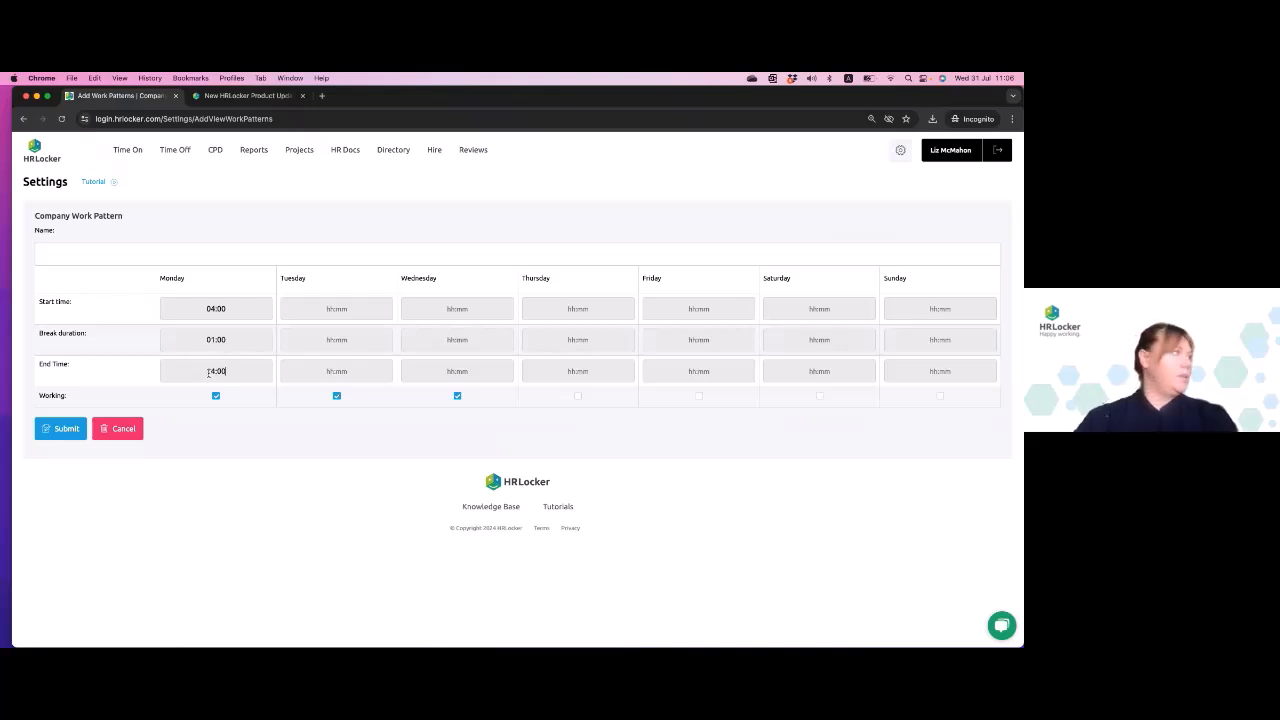
# - Set Tuesday's start time to 04:00, break duration to 01:00 and end time to 14:00
pyautogui.click(326, 312)
pyautogui.write('0400')
pyautogui.click(335, 339)
pyautogui.write('01:00')
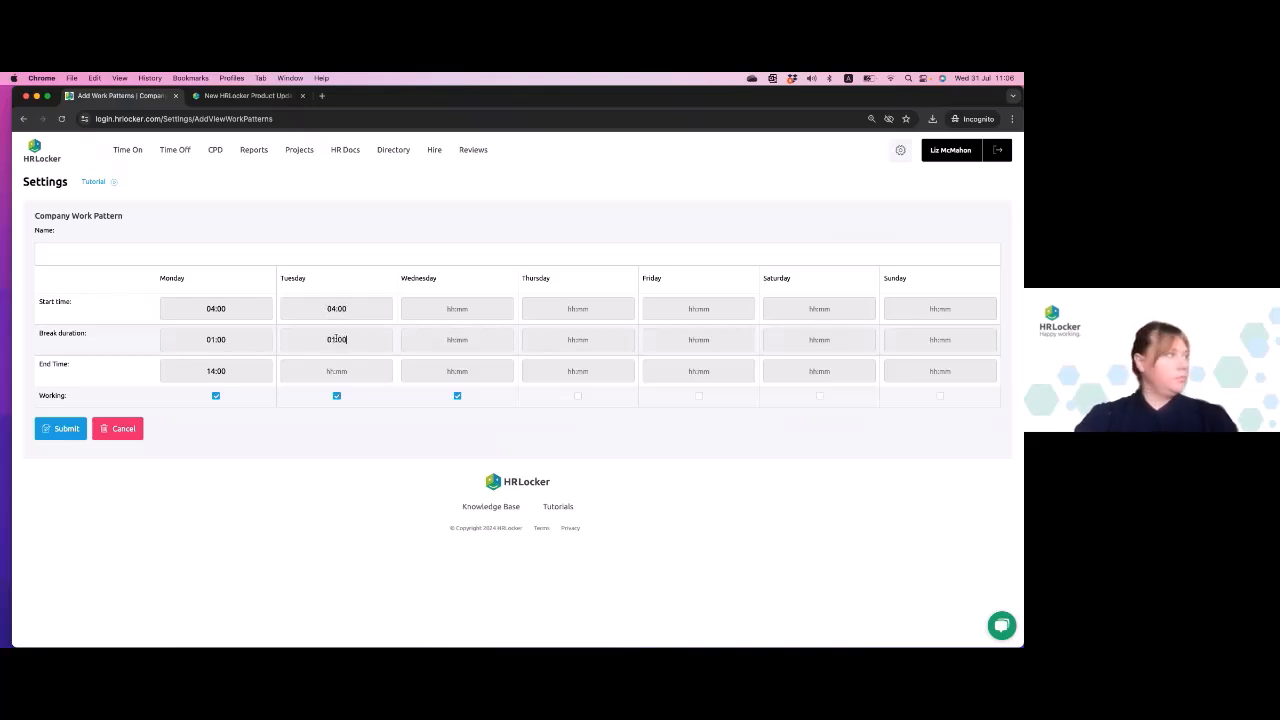
pyautogui.click(337, 372)
pyautogui.write('1400')
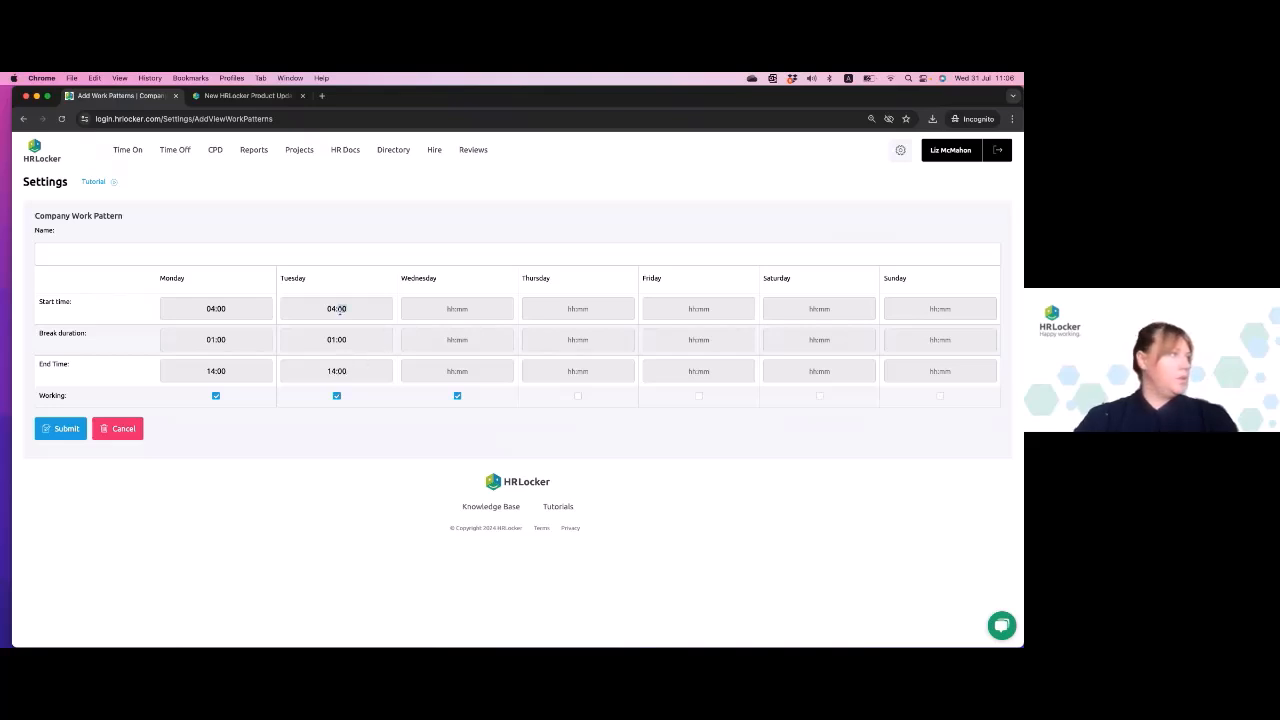
# - Copy Tuesday's 04:00 start time and 01:00 break duration into the matching Wednesday fields
pyautogui.click(340, 311)
pyautogui.click(455, 311)
pyautogui.write('04:00')
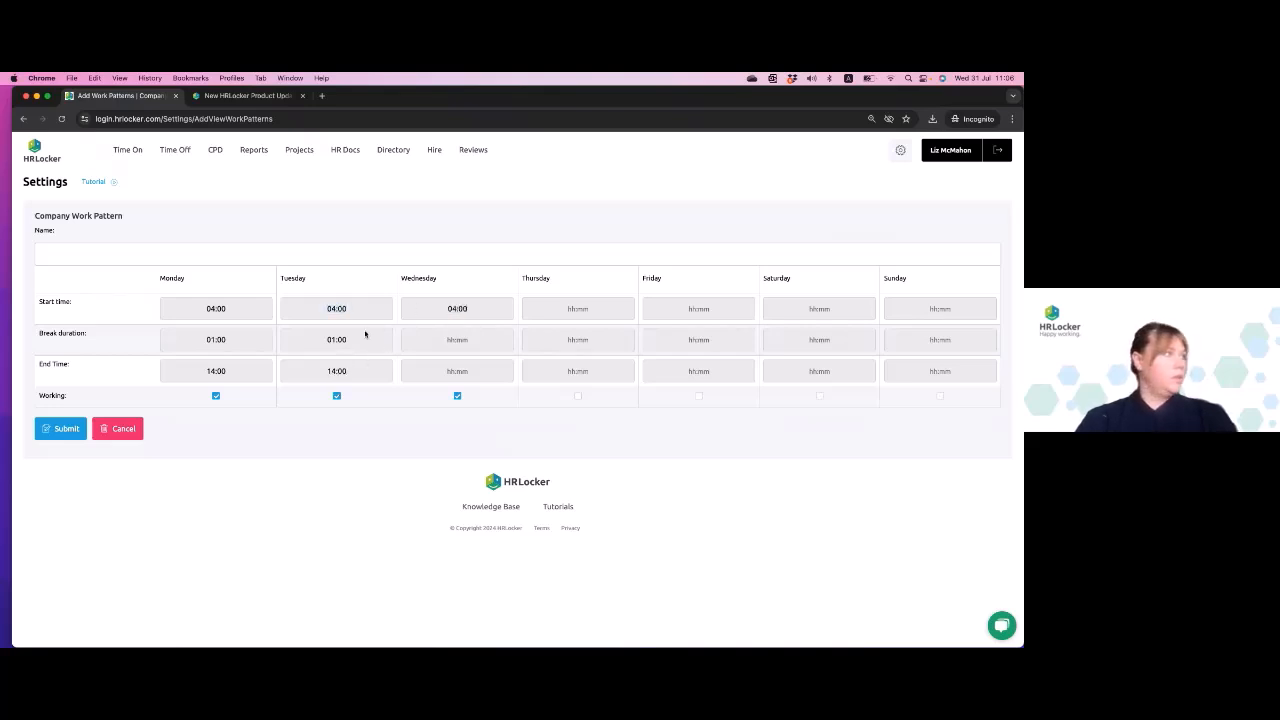
pyautogui.doubleClick(336, 340)
pyautogui.press('super+c')
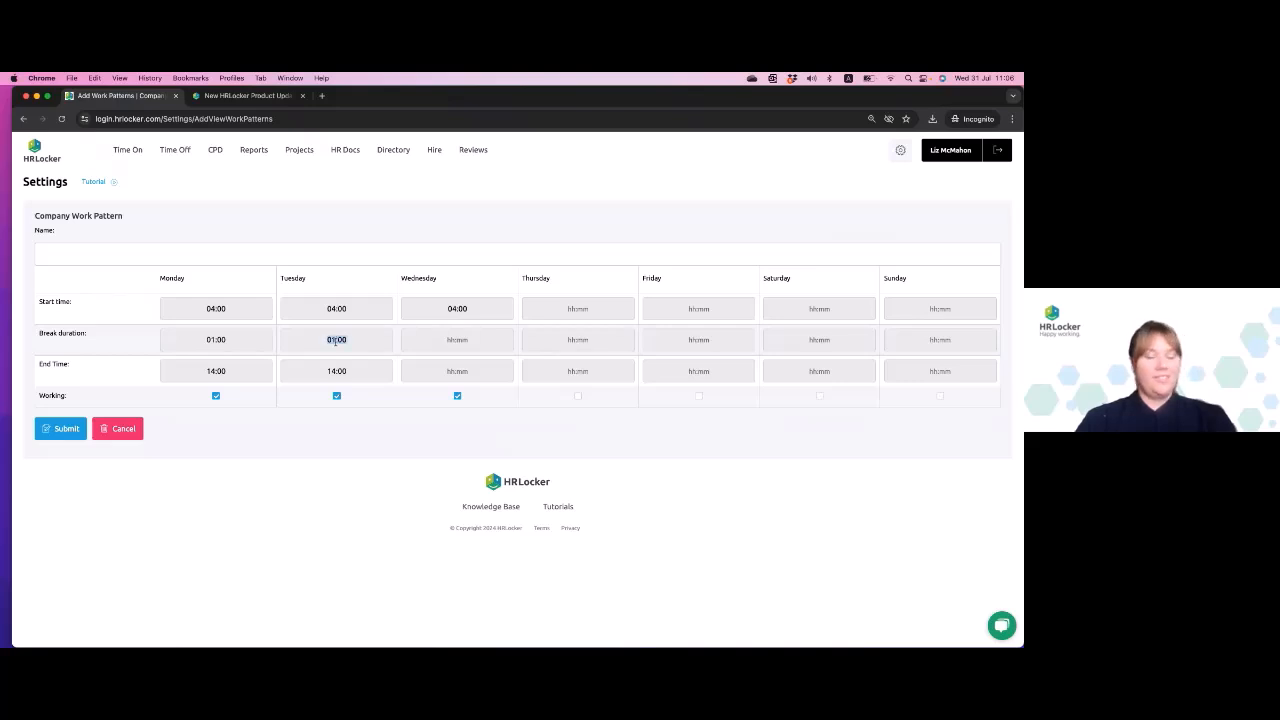
pyautogui.click(457, 340)
pyautogui.press('super+v')
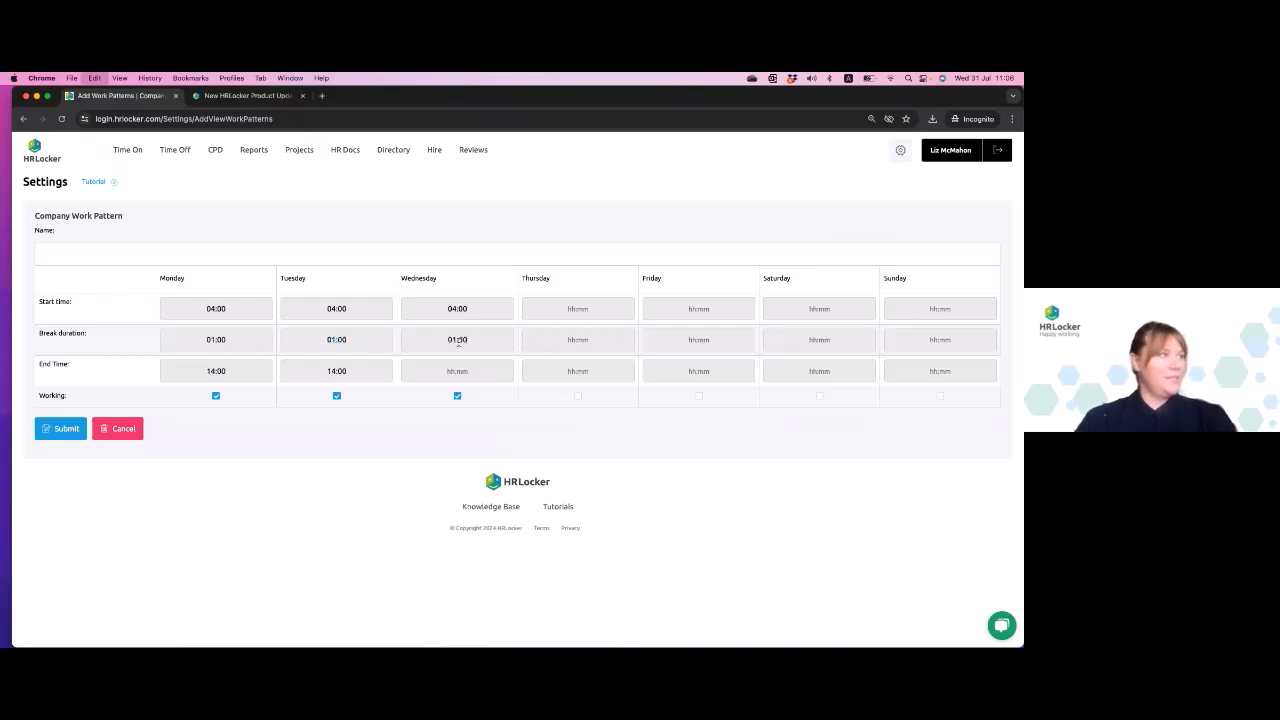
pyautogui.click(359, 370)
pyautogui.press('super+v')
pyautogui.press('BackSpace')
pyautogui.press('BackSpace')
pyautogui.press('BackSpace')
pyautogui.press('BackSpace')
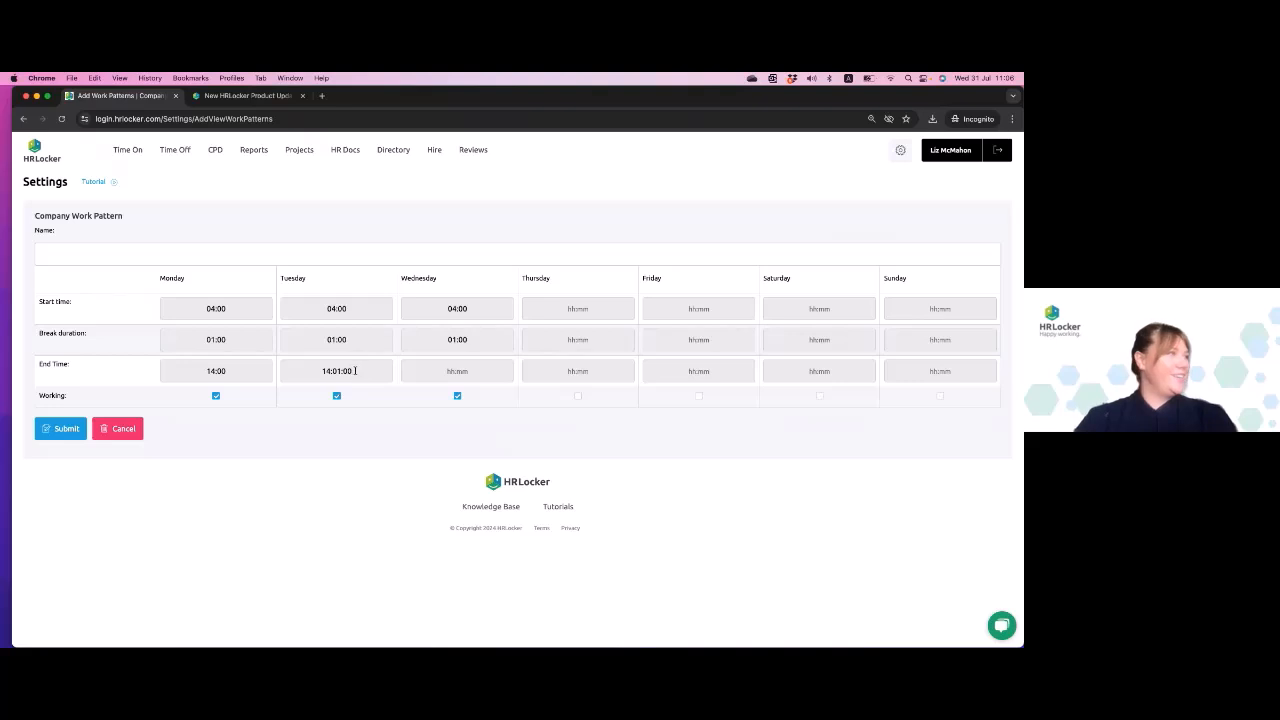
pyautogui.write('0')
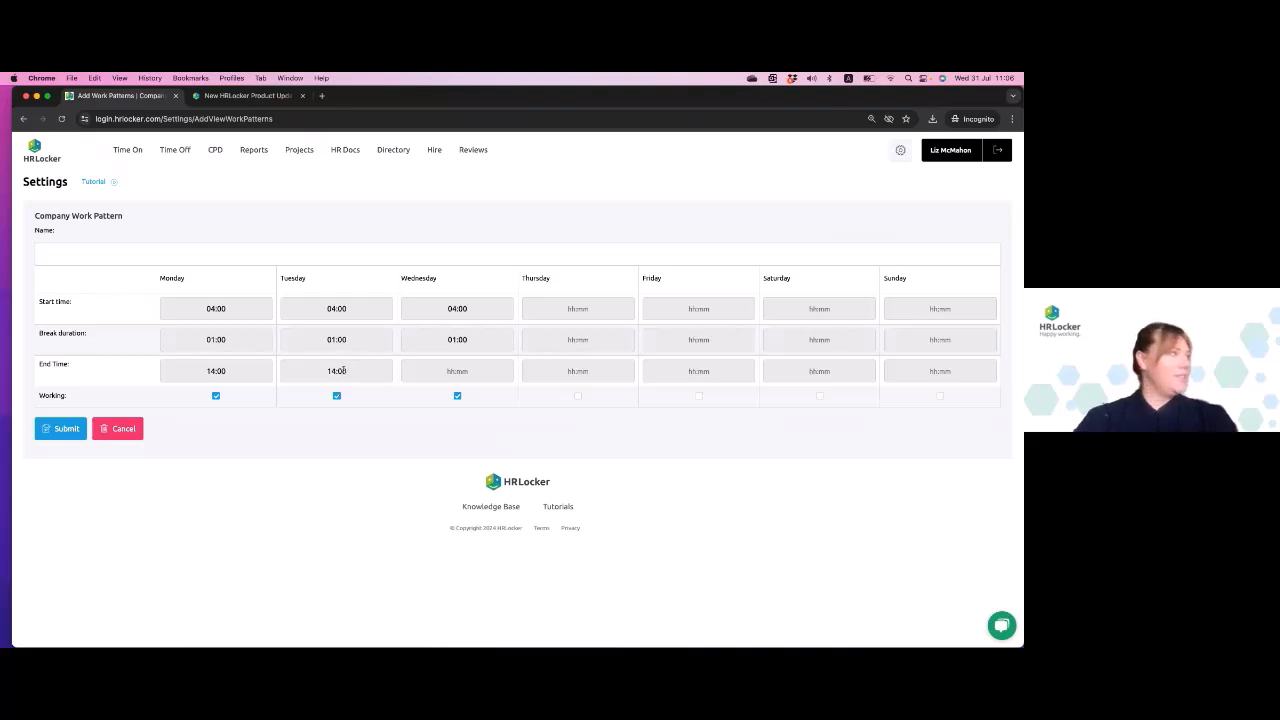
# - Copy Tuesday's 14:00 end time into Wednesday's end time
pyautogui.press('super+a')
pyautogui.press('super+c')
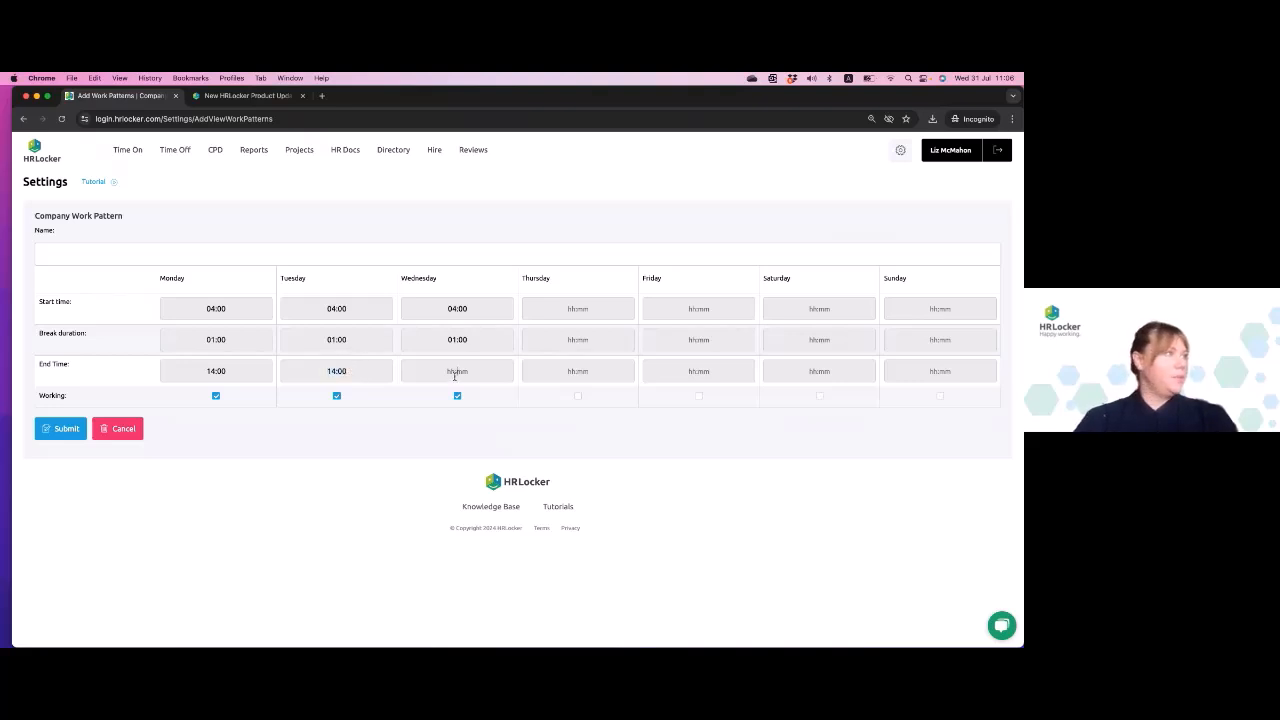
pyautogui.click(454, 374)
pyautogui.press('super+v')
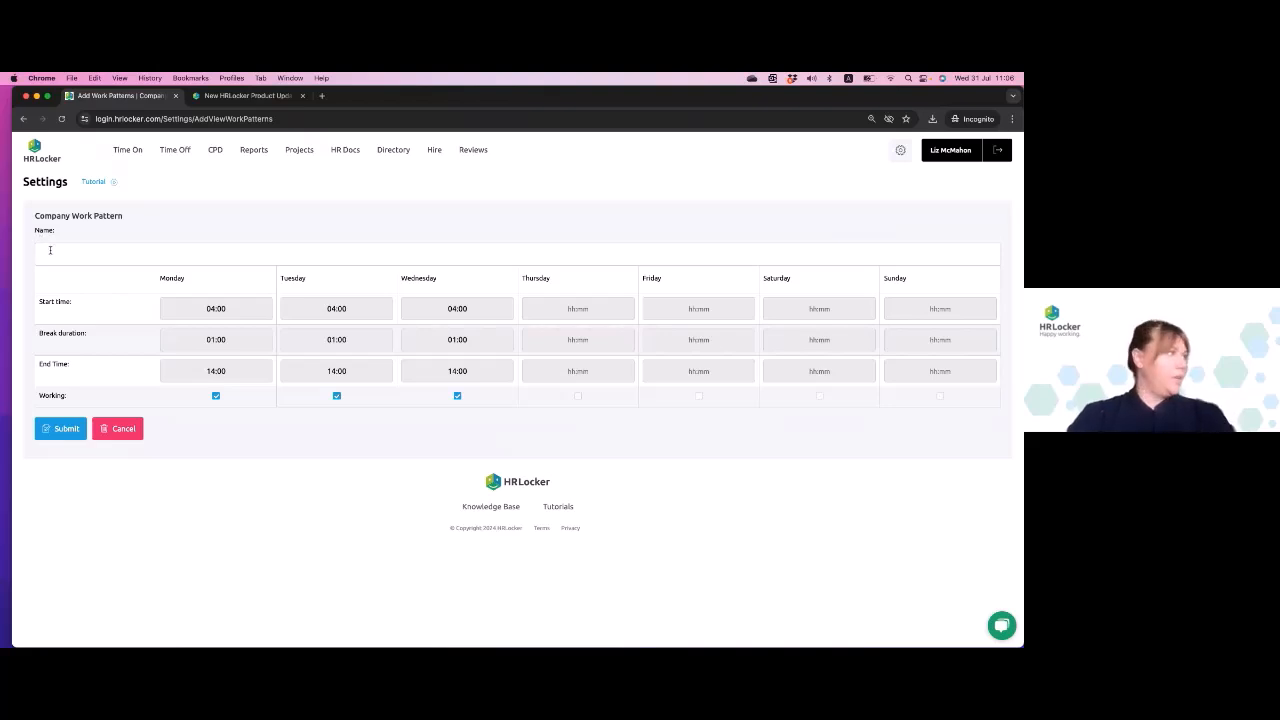
# - Name the work pattern "Mon, Tues, Weds, Mornings" and submit it
pyautogui.click(50, 250)
pyautogui.write('Mon, Tues, We')
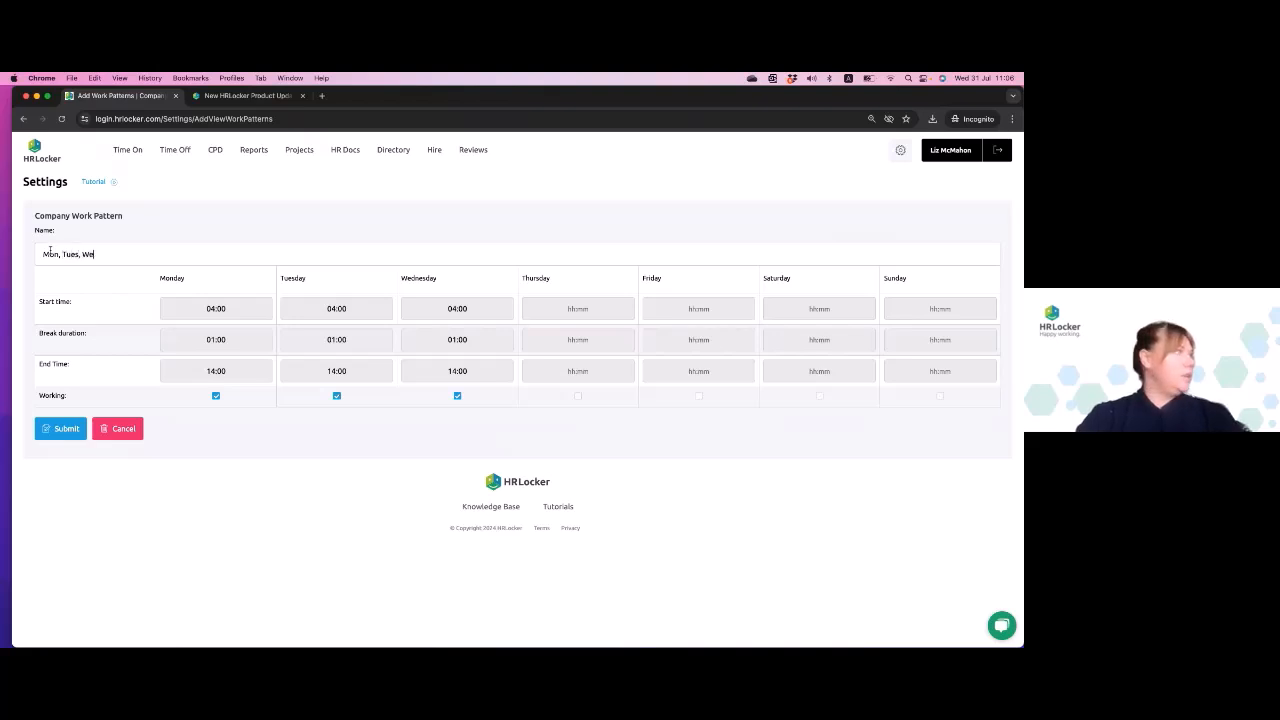
pyautogui.write('ds, Mornings')
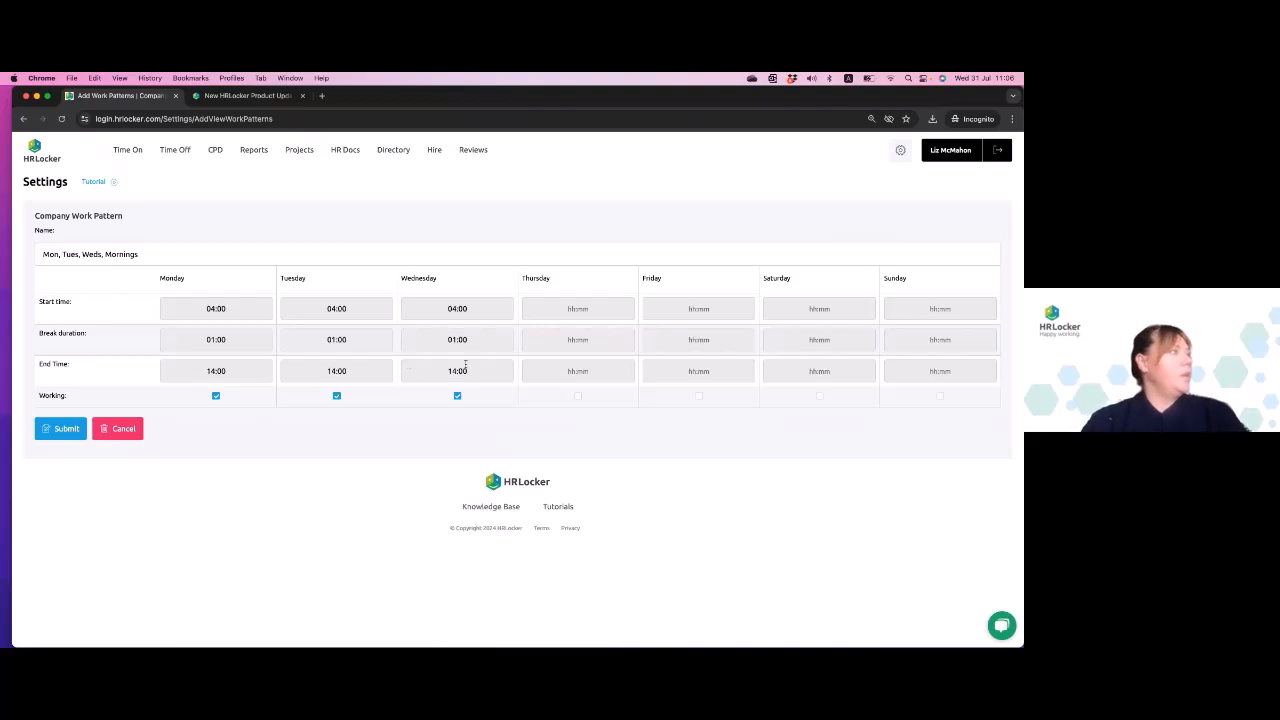
pyautogui.click(66, 432)
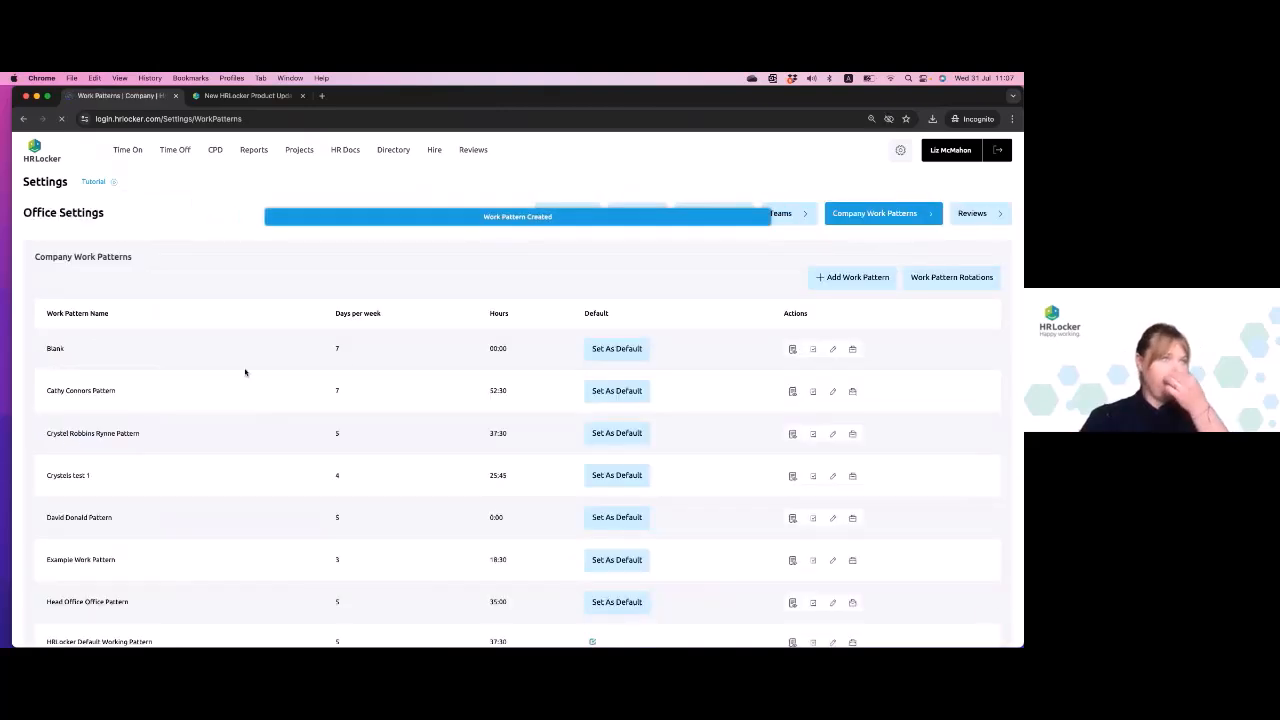
# - Start another company work pattern with Thursday, Friday and Saturday marked as working days
pyautogui.click(866, 278)
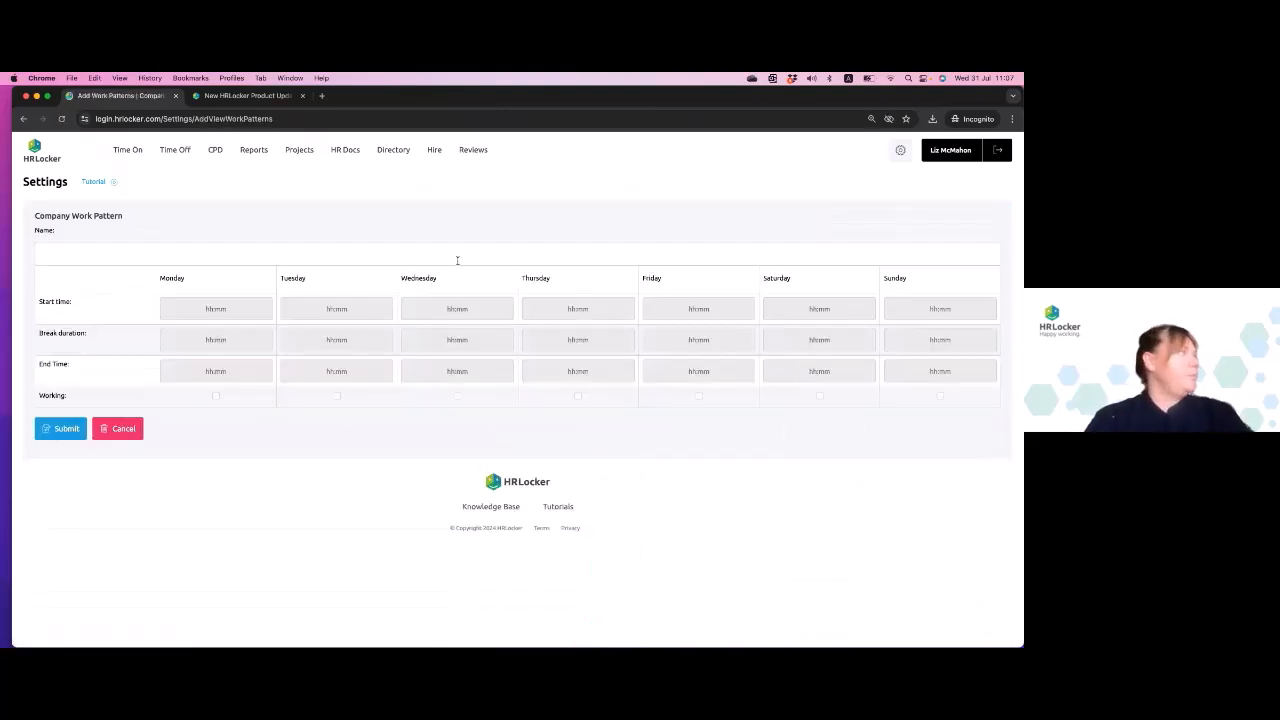
pyautogui.click(577, 397)
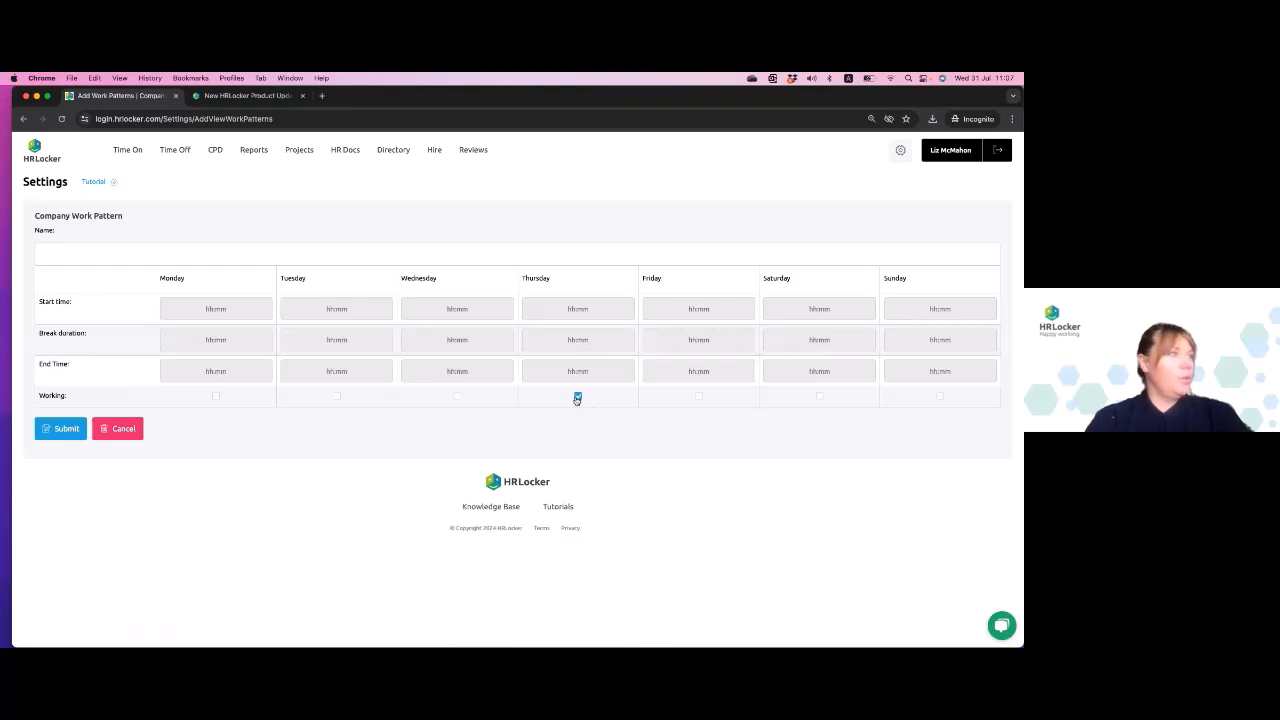
pyautogui.click(698, 397)
pyautogui.click(819, 397)
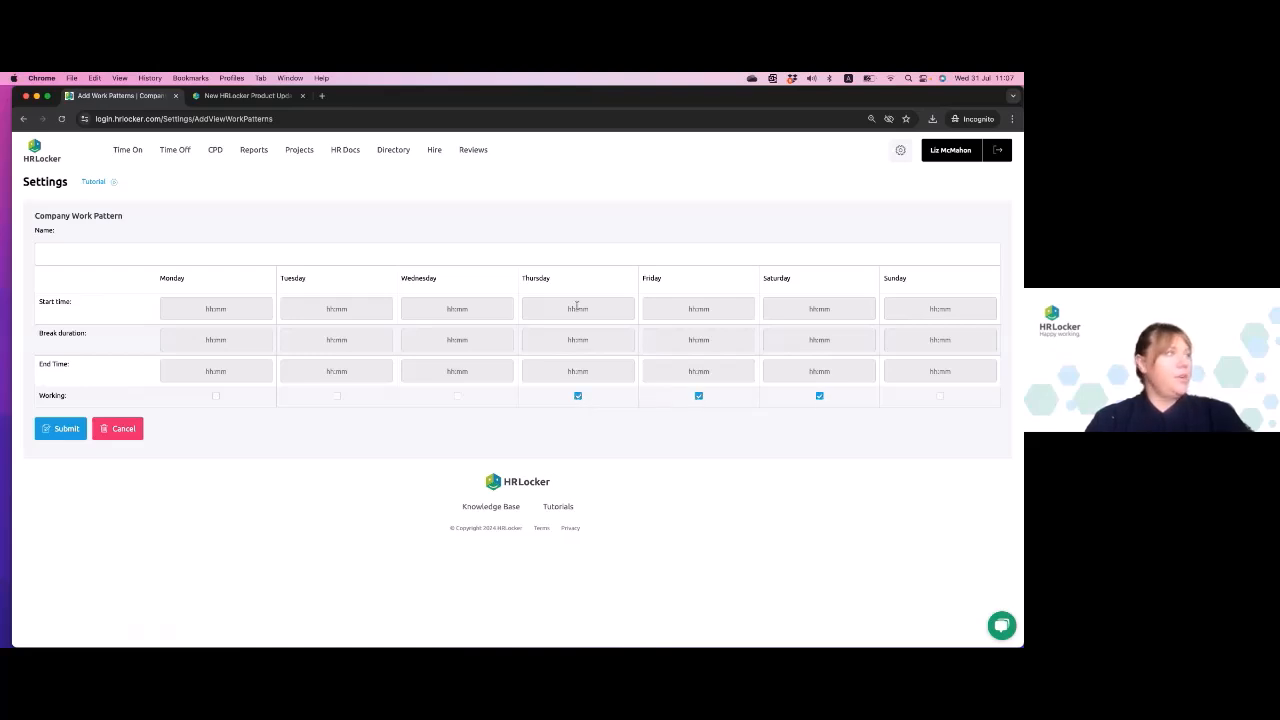
# - Set Thursday's start time to 04:00, break duration to 01:00 and end time to 14:00
pyautogui.click(580, 309)
pyautogui.write('0')
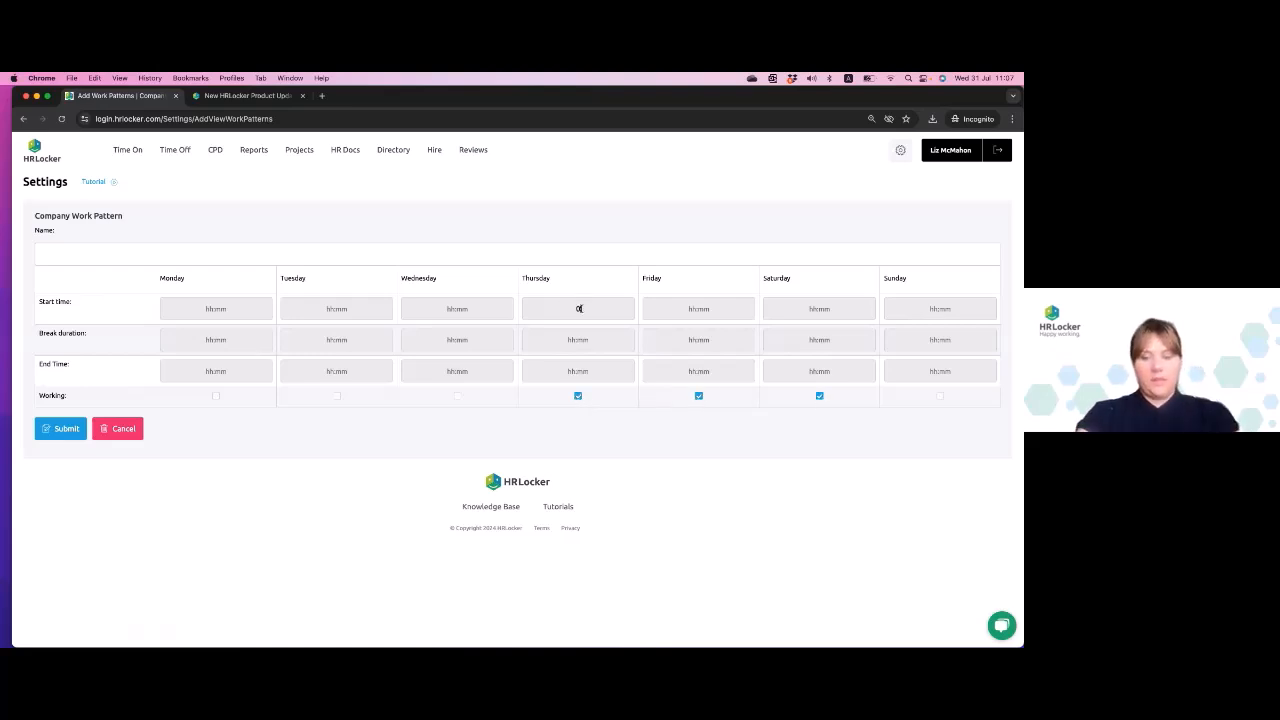
pyautogui.write('4:00')
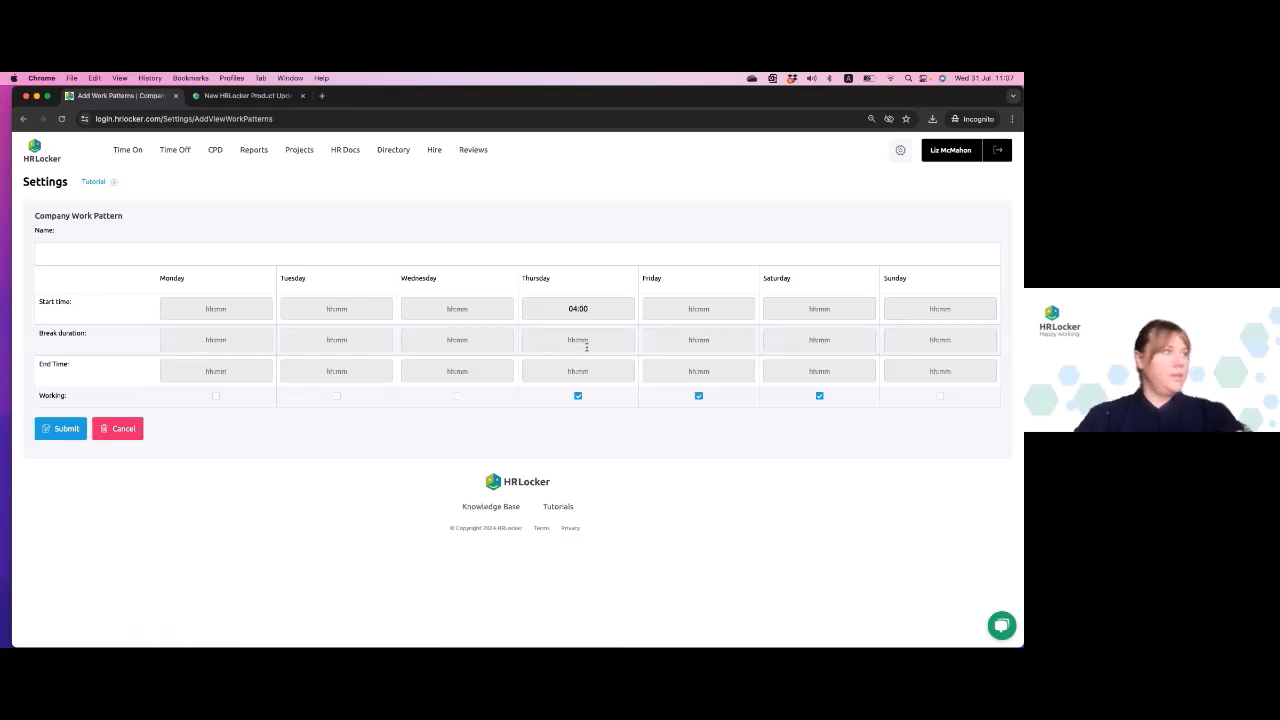
pyautogui.click(580, 340)
pyautogui.write('0100')
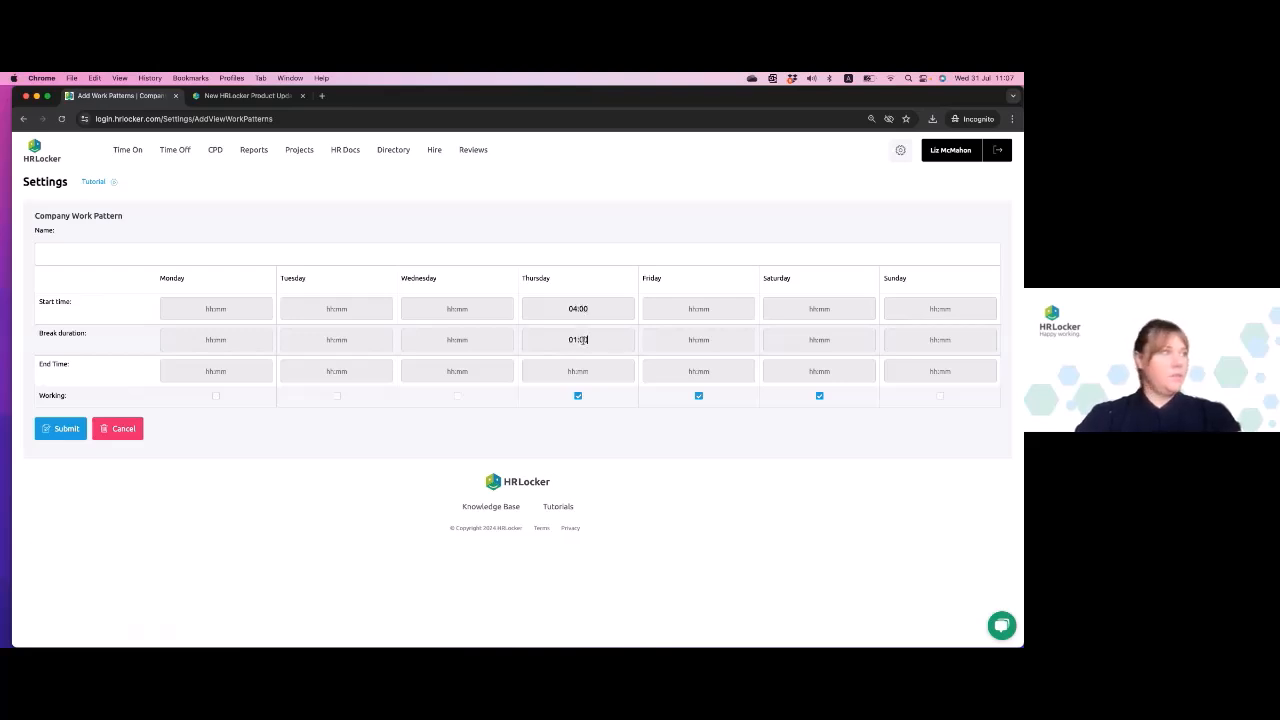
pyautogui.click(581, 371)
pyautogui.write('14:00')
# - Set Friday's start time to 04:00, break duration to 01:00 and end time to 14:00
pyautogui.click(716, 303)
pyautogui.write('0')
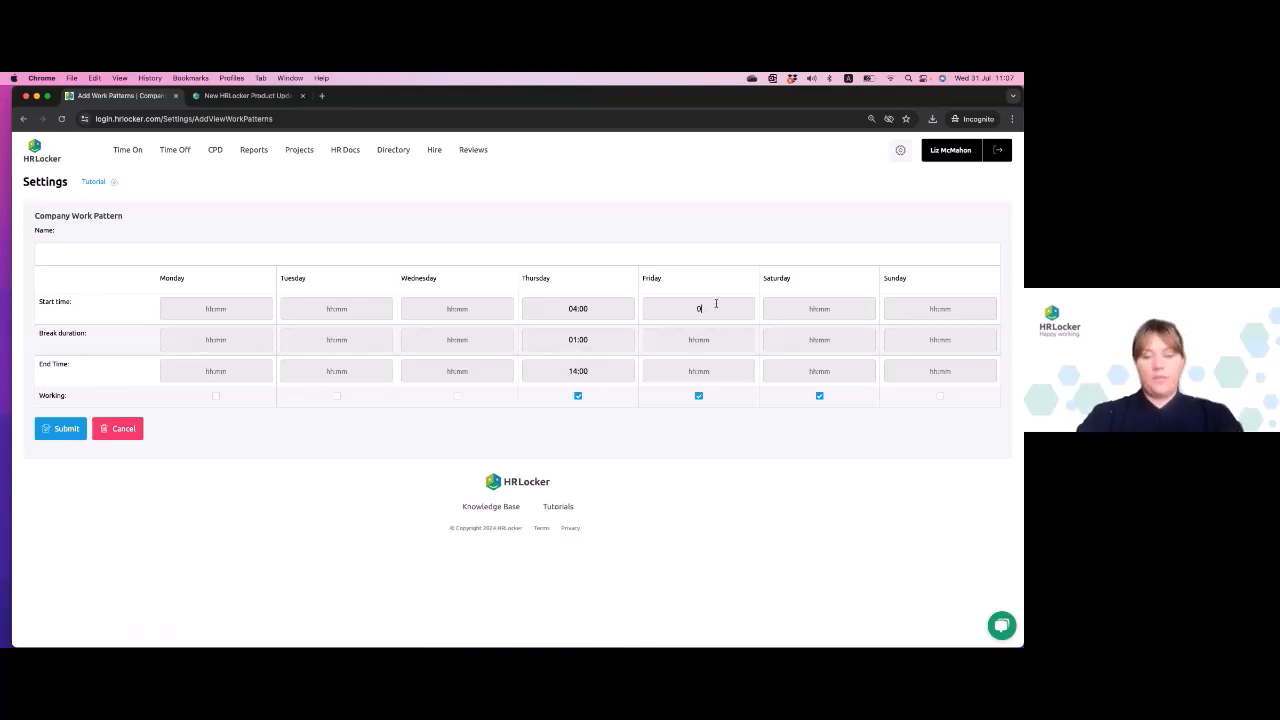
pyautogui.write('4:00')
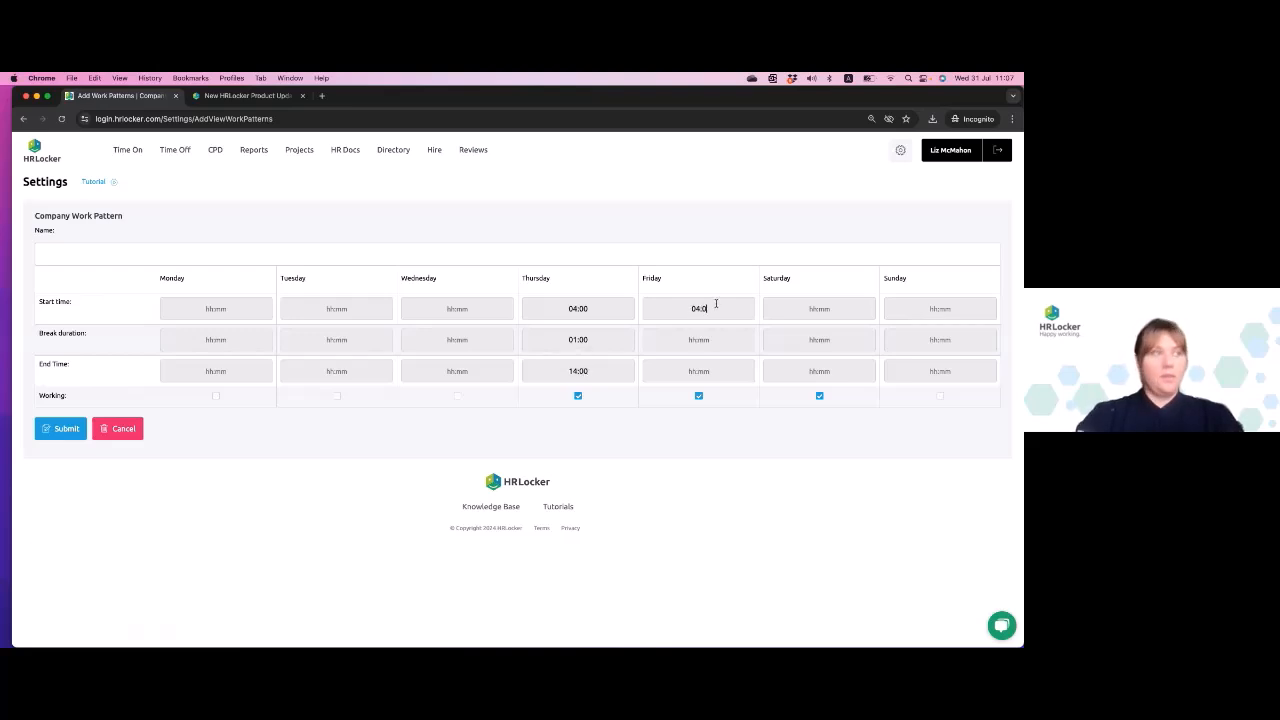
pyautogui.click(710, 344)
pyautogui.write('0100')
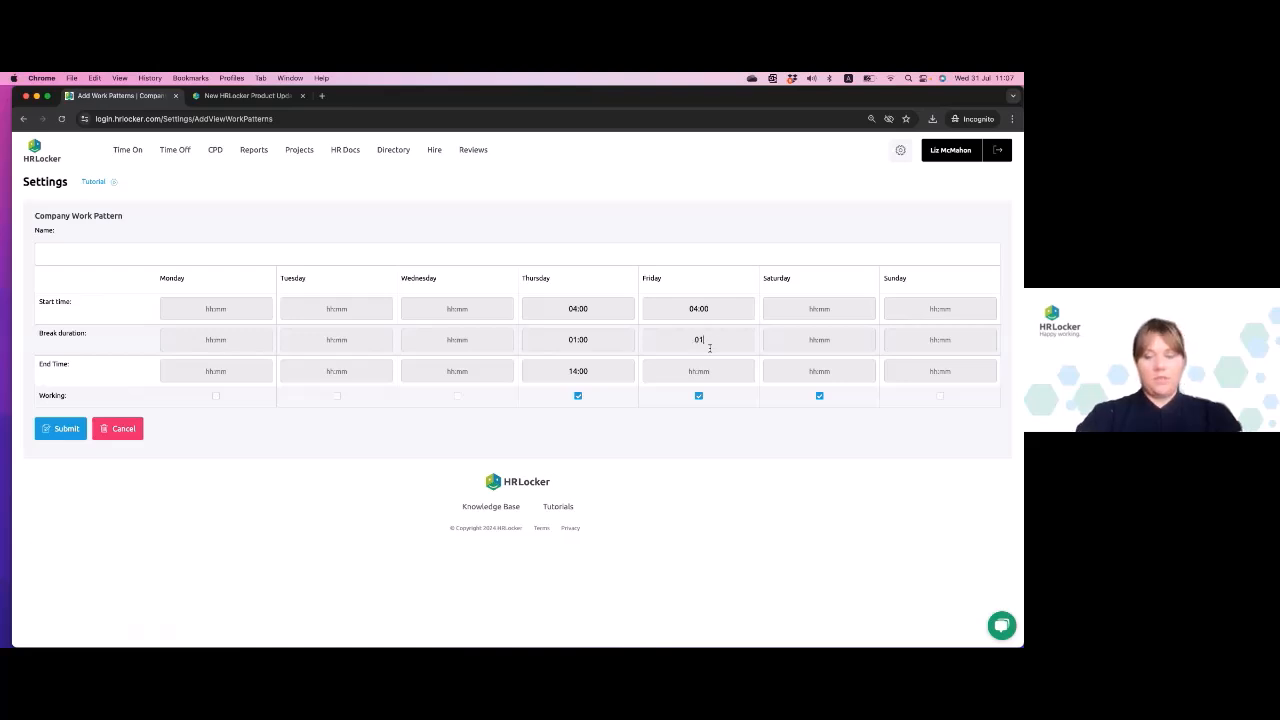
pyautogui.click(703, 372)
pyautogui.write('1400')
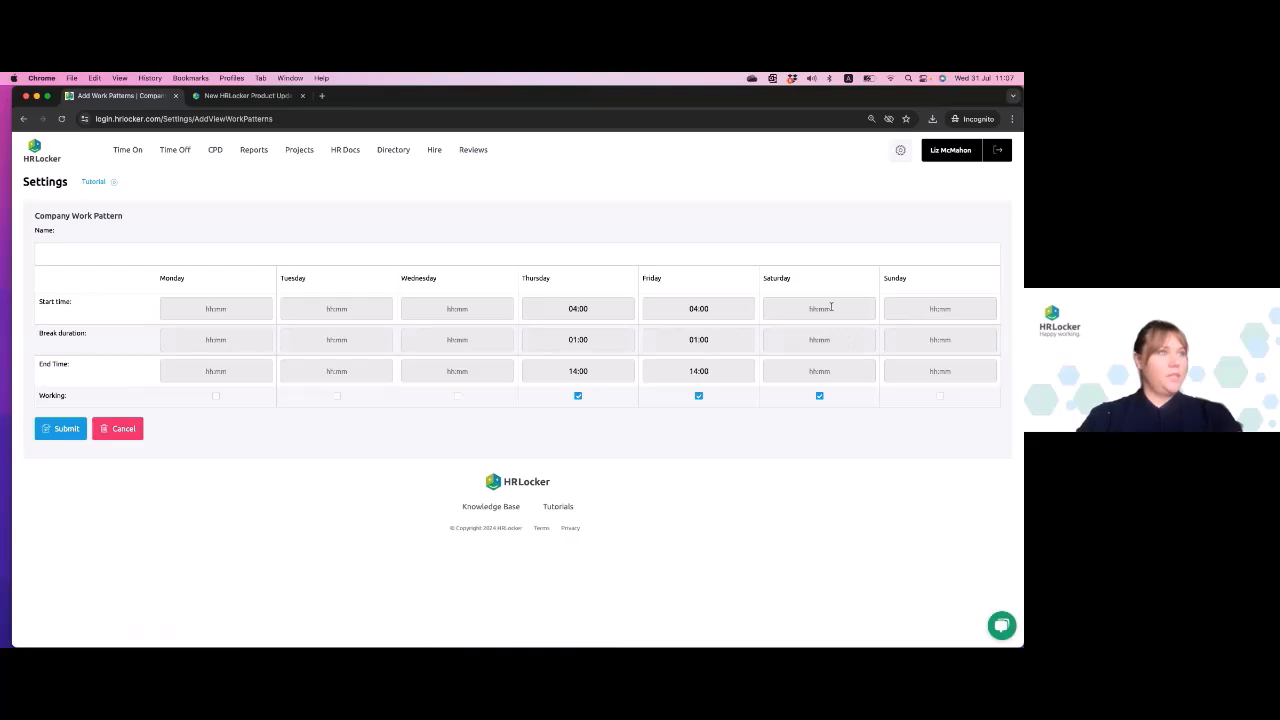
# - Set Saturday's start time to 04:00, break duration to 01:00 and end time to 14:00
pyautogui.click(831, 307)
pyautogui.write('04:00')
pyautogui.click(835, 341)
pyautogui.write('01')
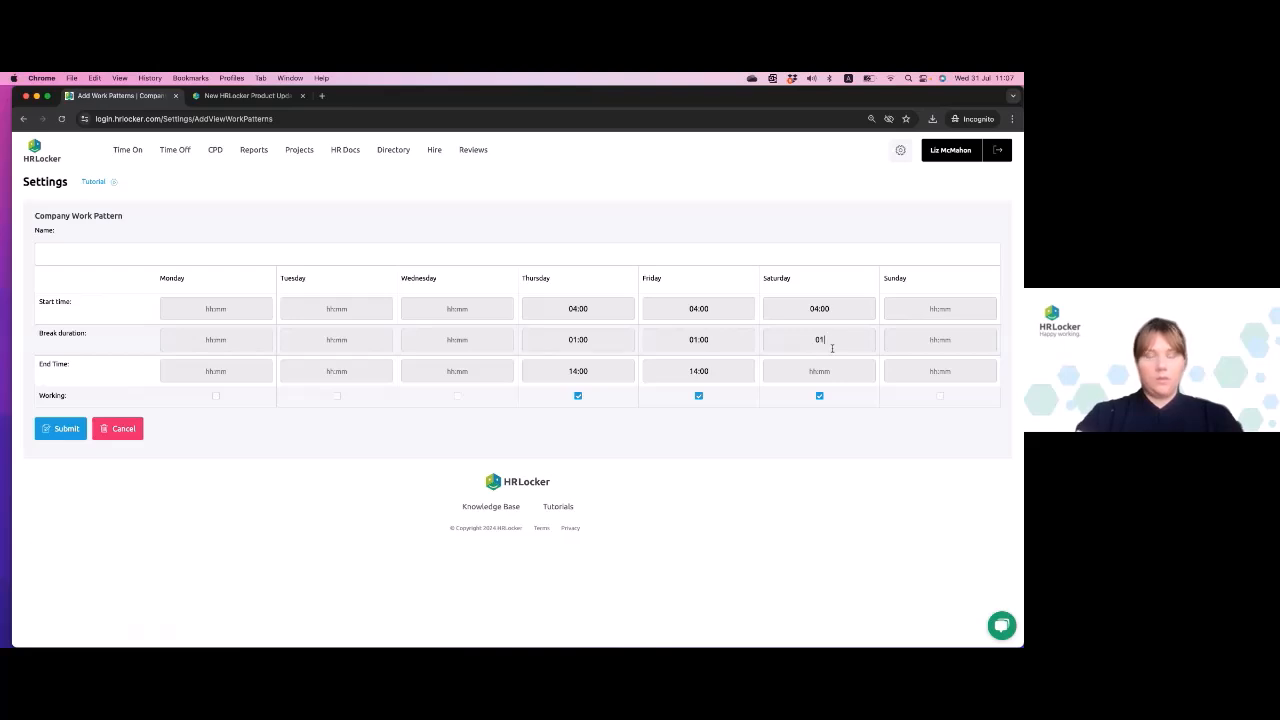
pyautogui.write(';00')
pyautogui.press('BackSpace')
pyautogui.press('BackSpace')
pyautogui.press('BackSpace')
pyautogui.write(':00')
pyautogui.click(811, 371)
pyautogui.write('14:00')
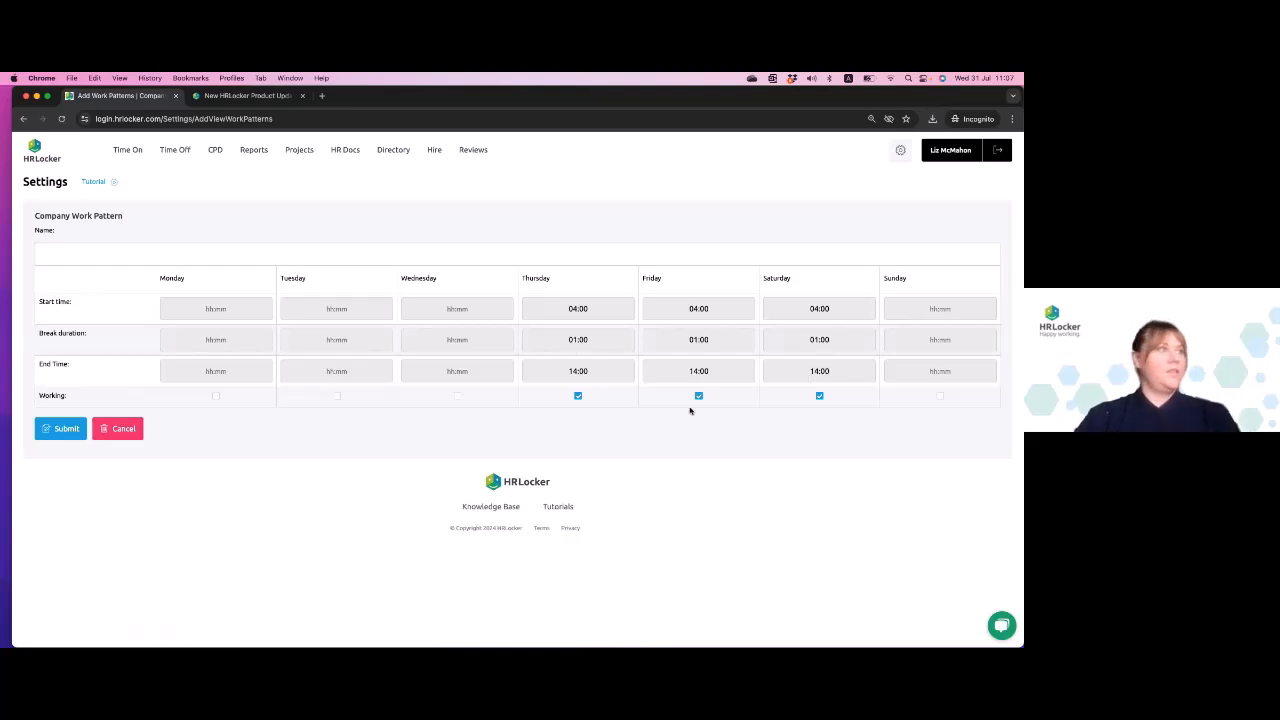
# - Name the work pattern "Thurs, Frid, Sat morning" and submit it
pyautogui.click(183, 252)
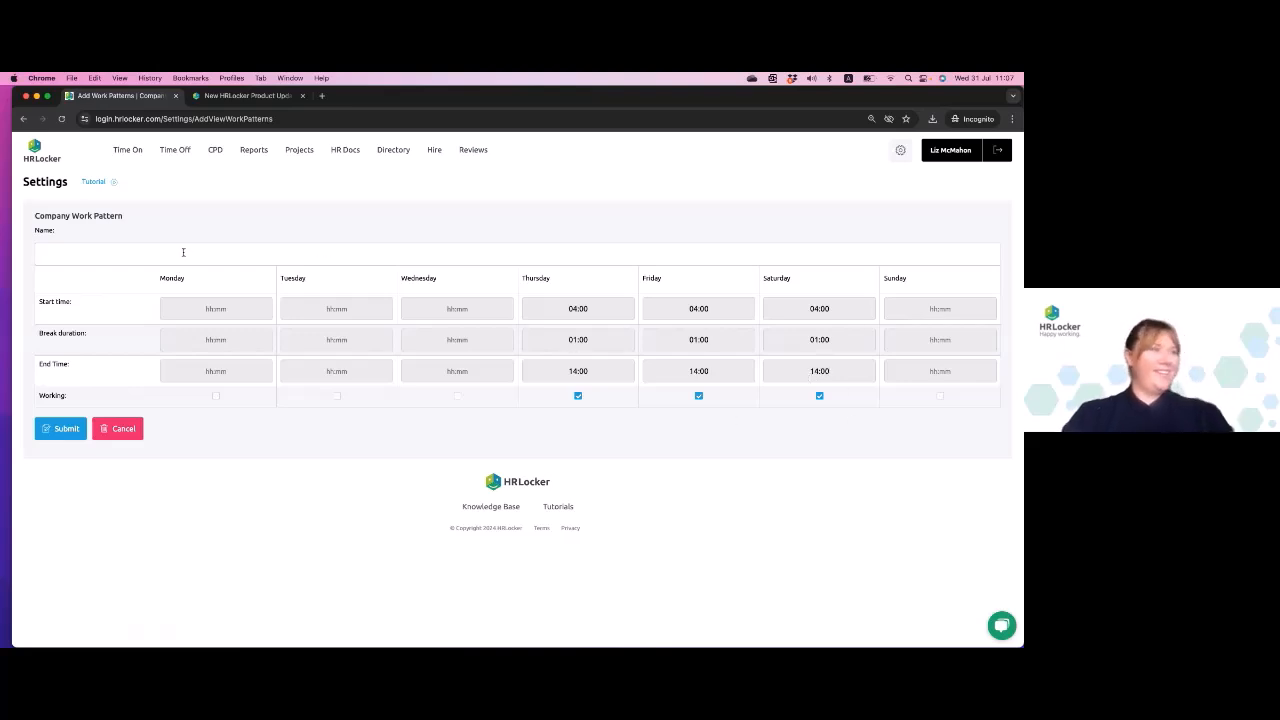
pyautogui.write('Thu')
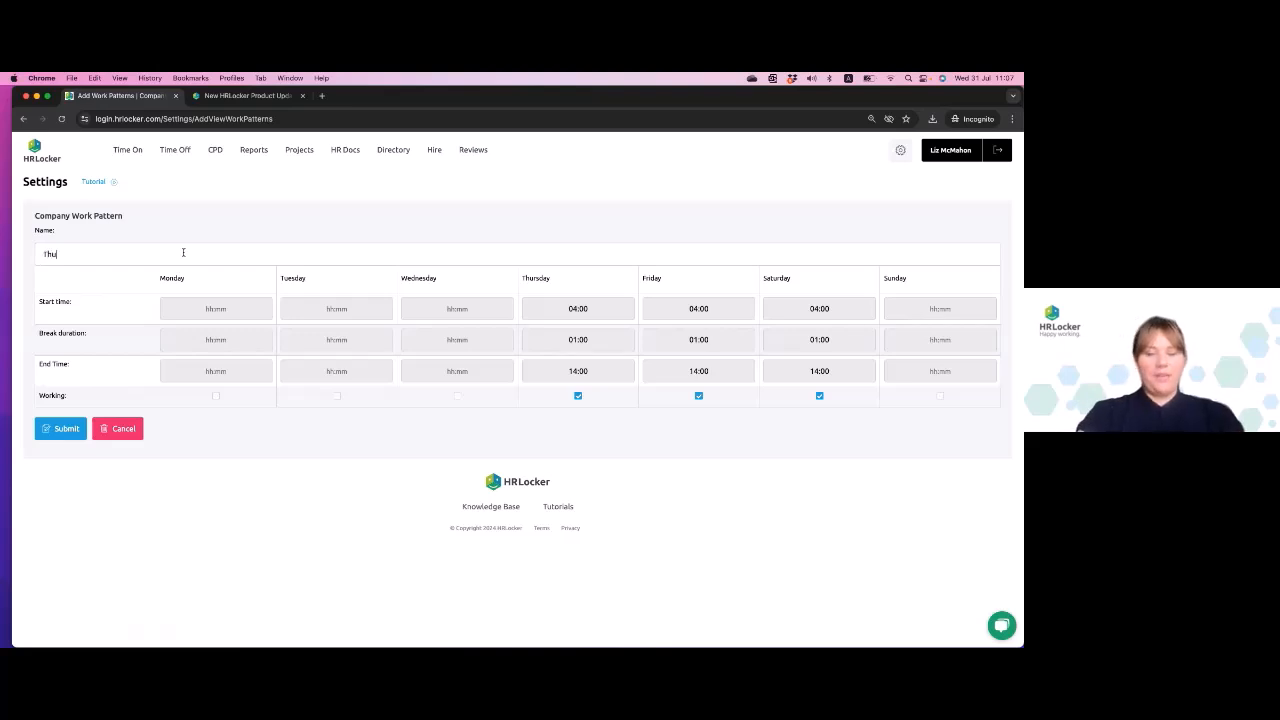
pyautogui.write('rs, Frid, Sat')
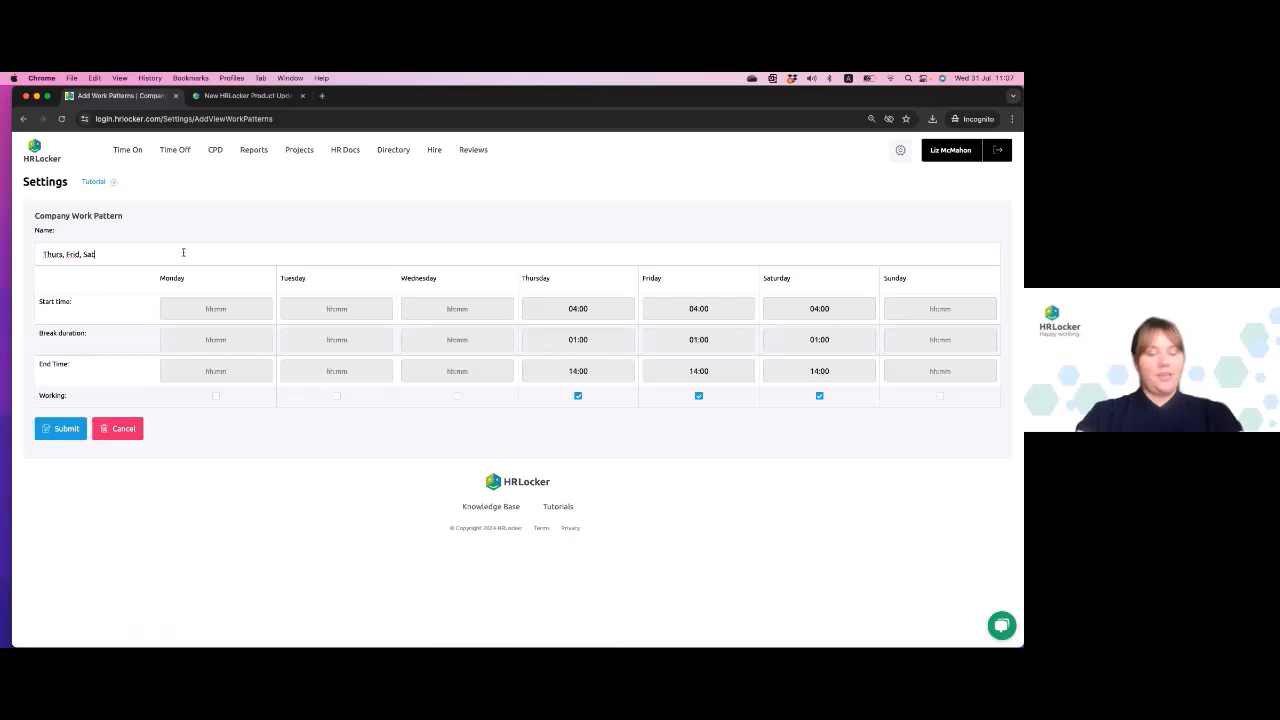
pyautogui.write(' morning')
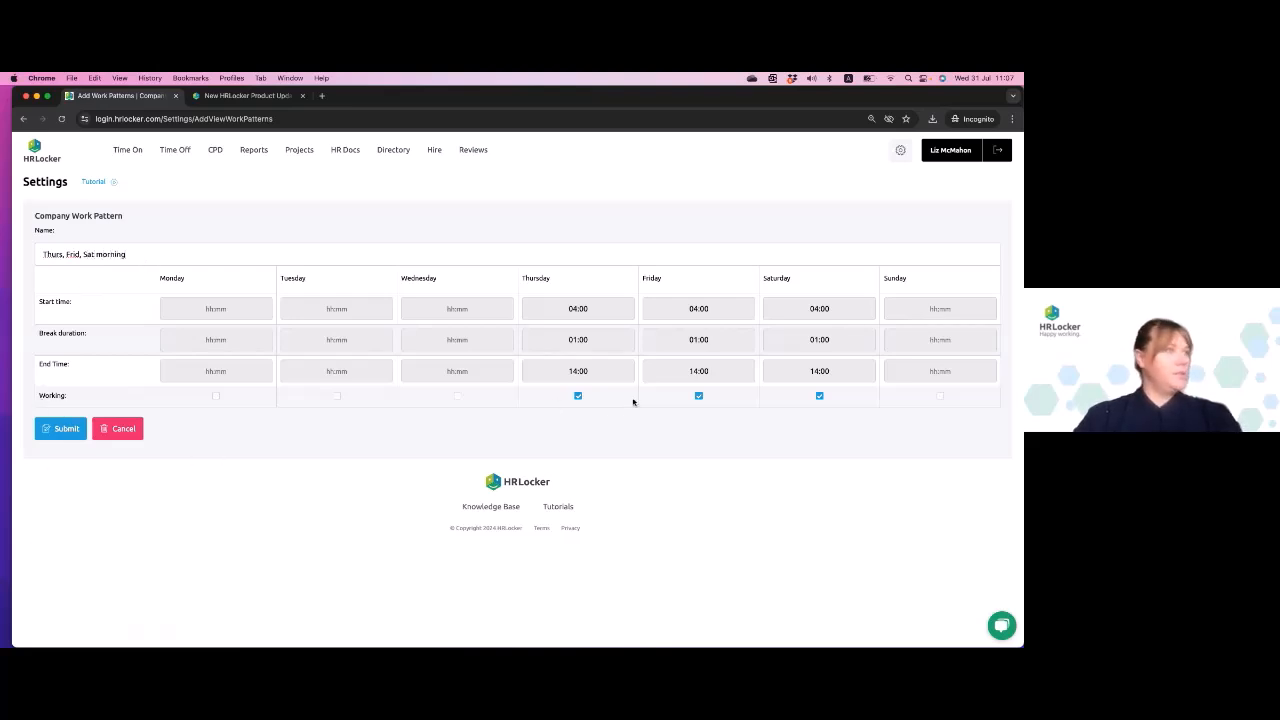
pyautogui.click(57, 428)
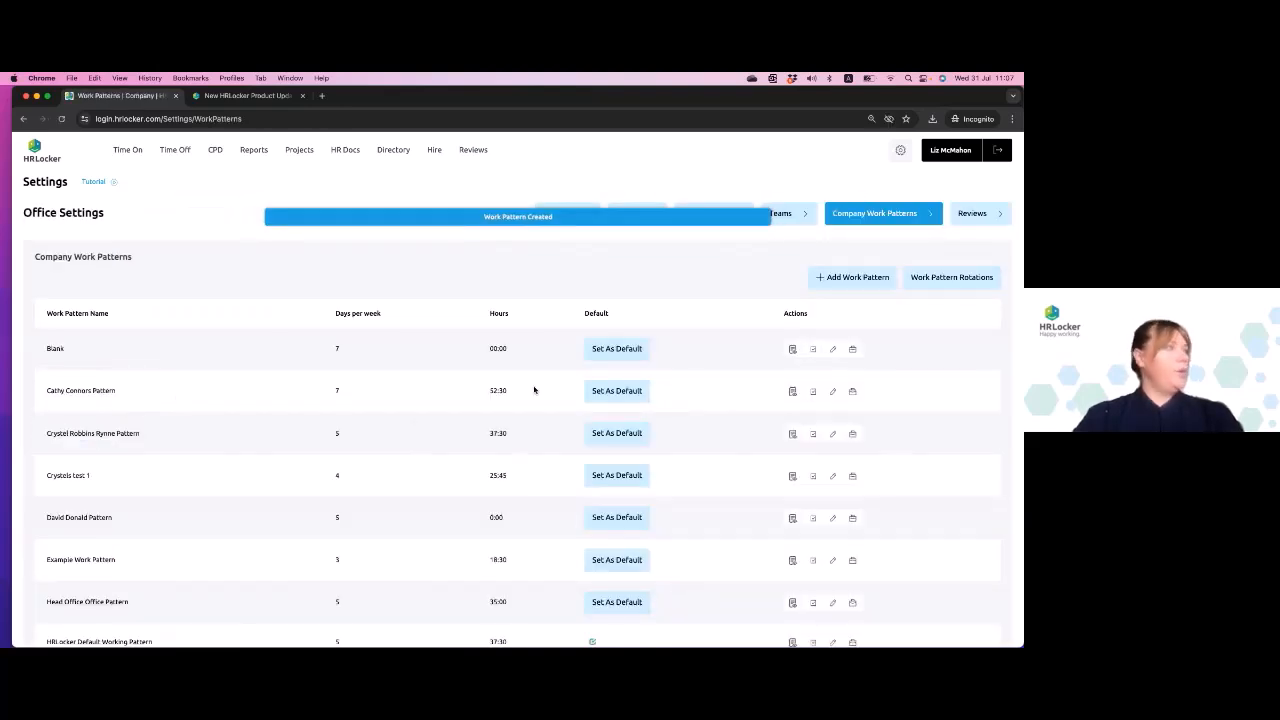
# - Start another company work pattern and set Monday's start time to 14:00, break duration to 01:00 and end time to 22:00
pyautogui.click(850, 280)
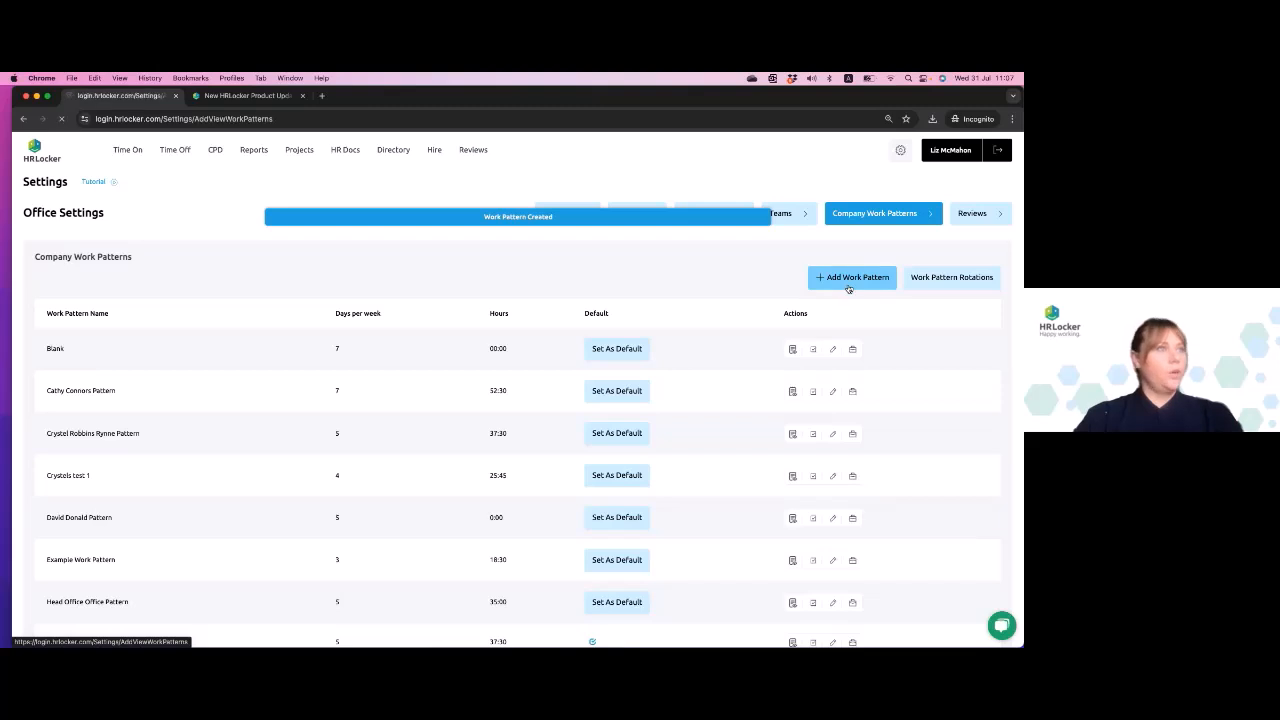
pyautogui.click(224, 309)
pyautogui.write('14:00')
pyautogui.click(215, 341)
pyautogui.write('0100')
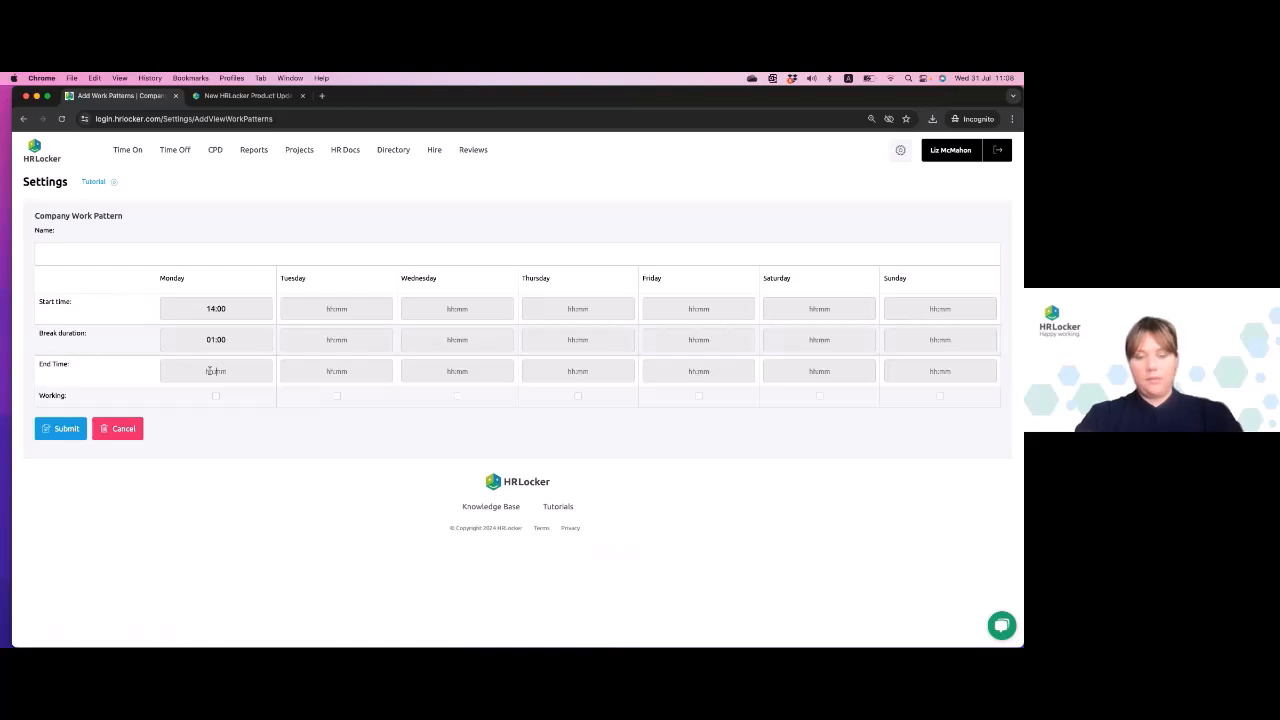
pyautogui.click(208, 371)
pyautogui.write('2200')
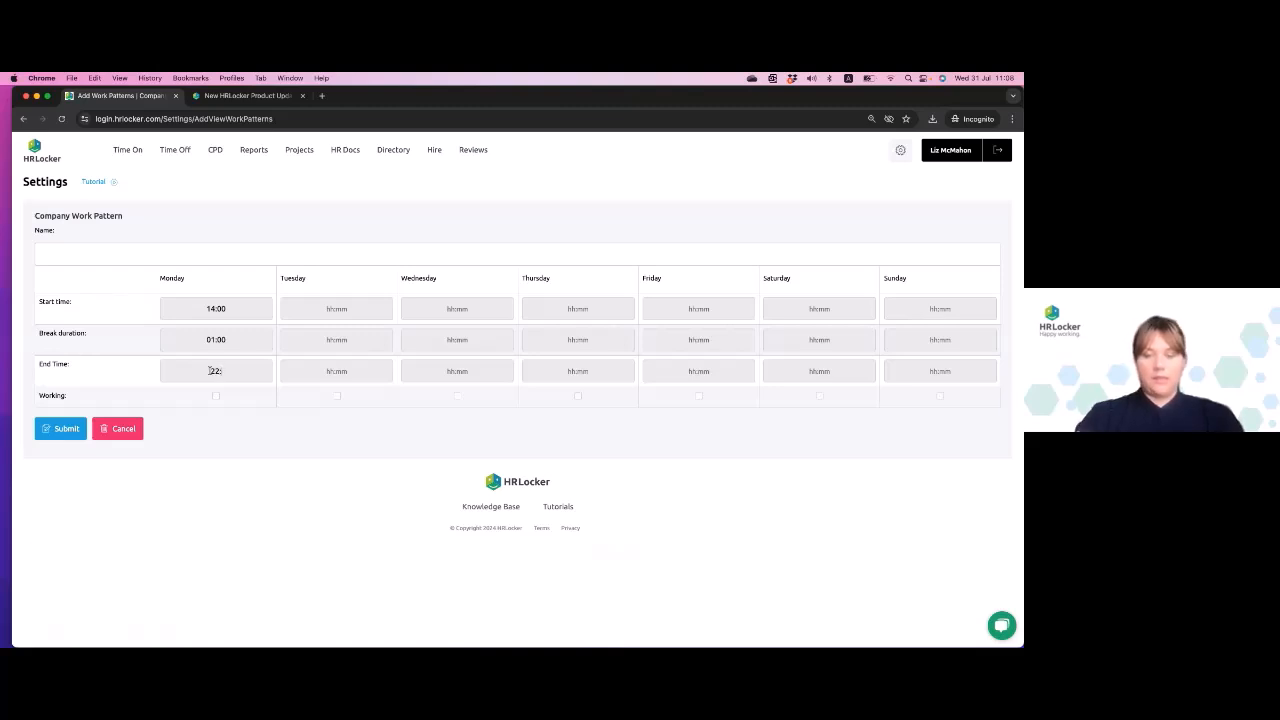
# - Set Tuesday's start time to 14:00, break duration to 01:00 and end time to 22:00
pyautogui.click(345, 308)
pyautogui.write('1400')
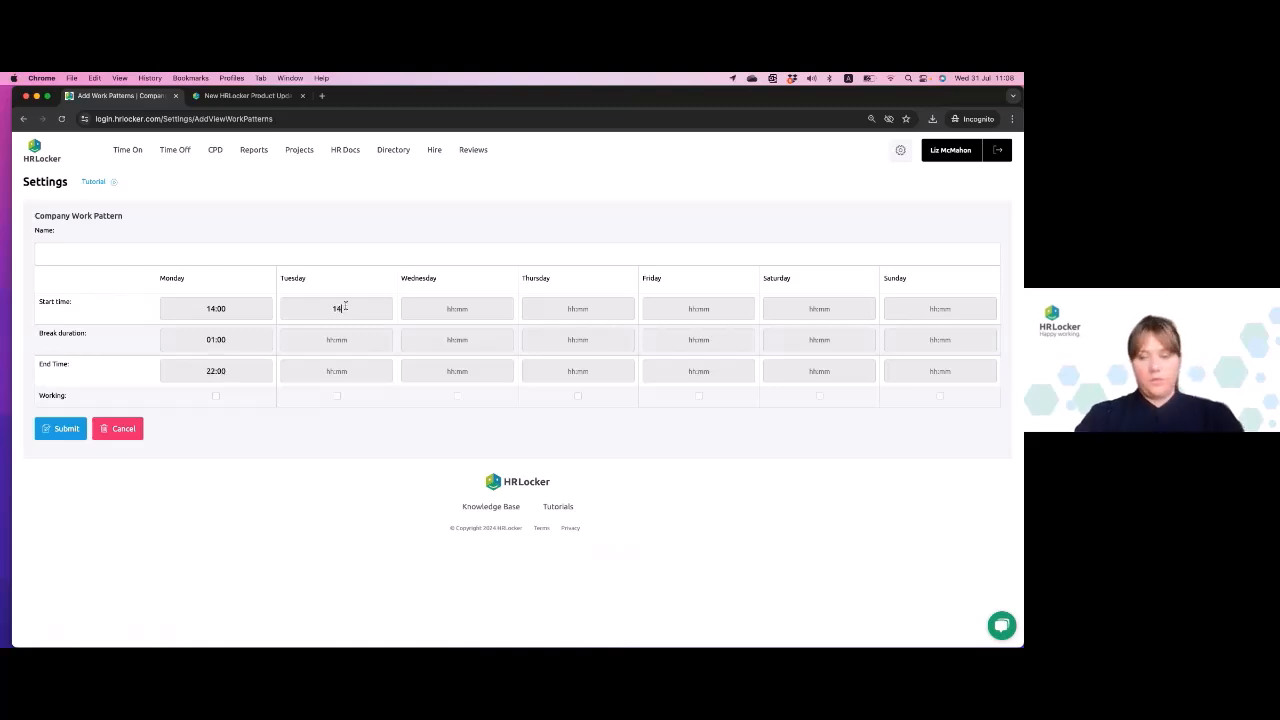
pyautogui.click(348, 342)
pyautogui.write('0100')
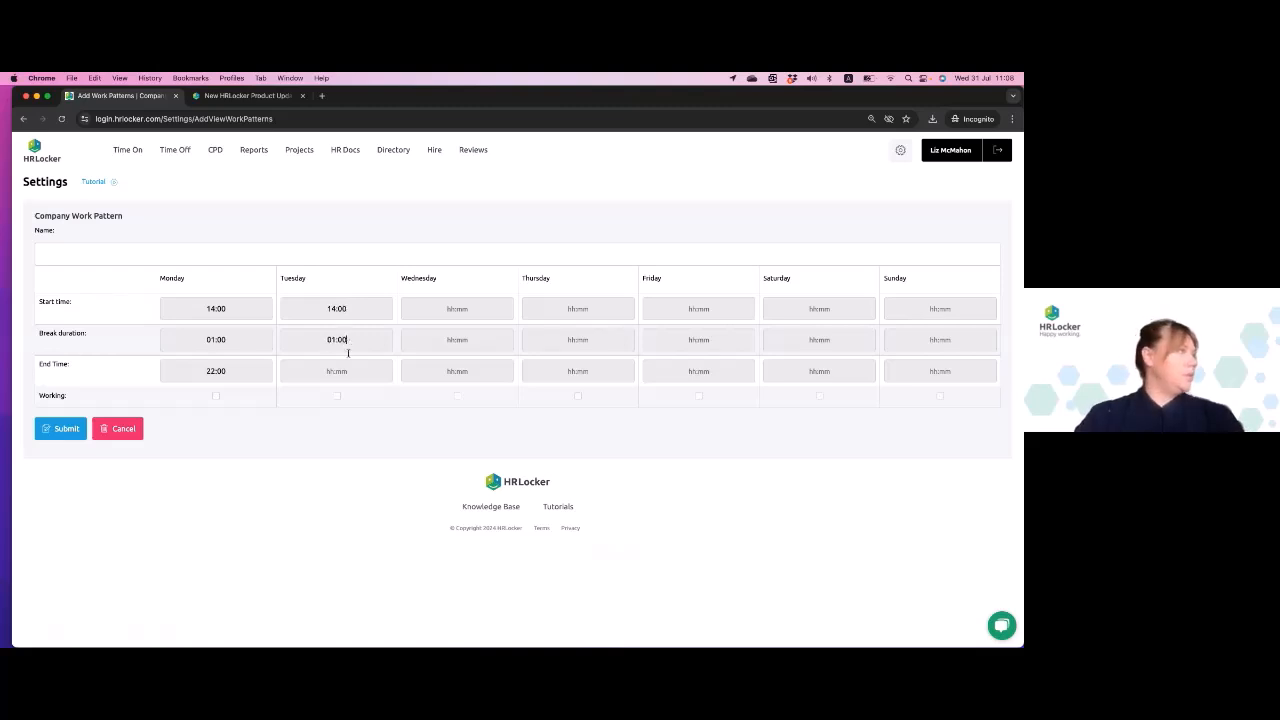
pyautogui.write(':00')
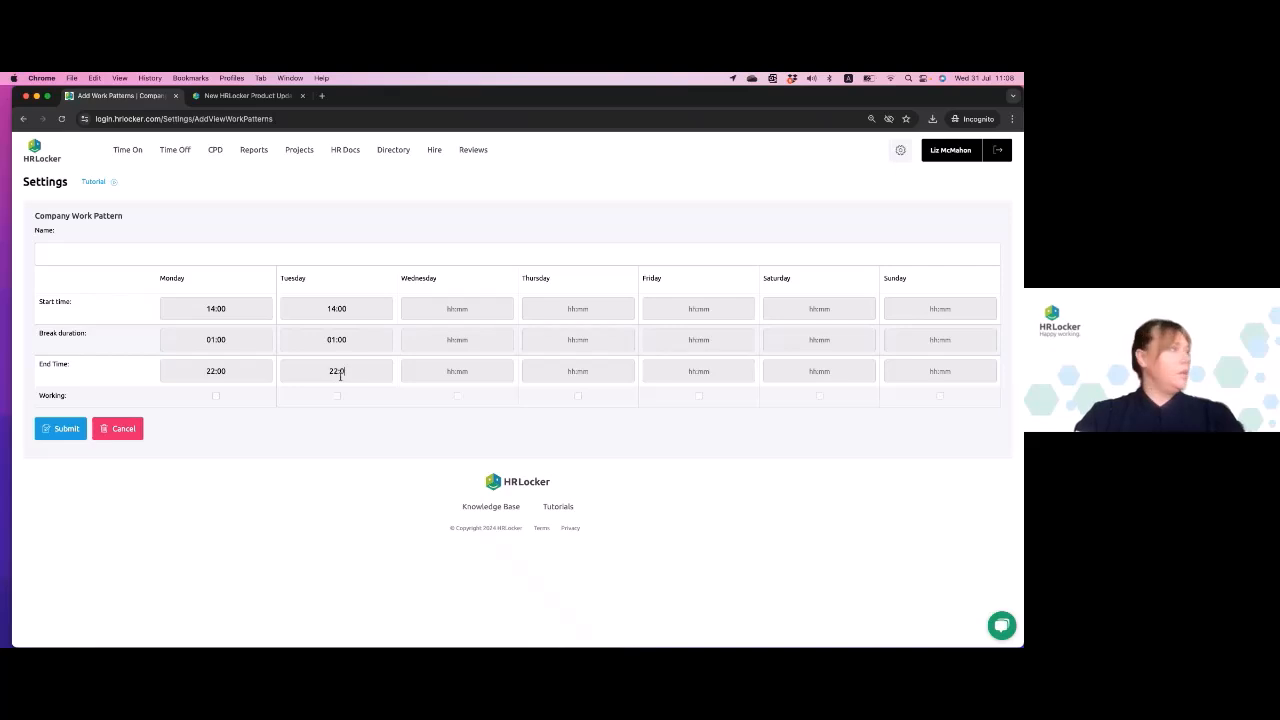
# - Set Wednesday's start time to 14:00, break duration to 01:00 and end time to 22:00
pyautogui.click(483, 316)
pyautogui.write('1')
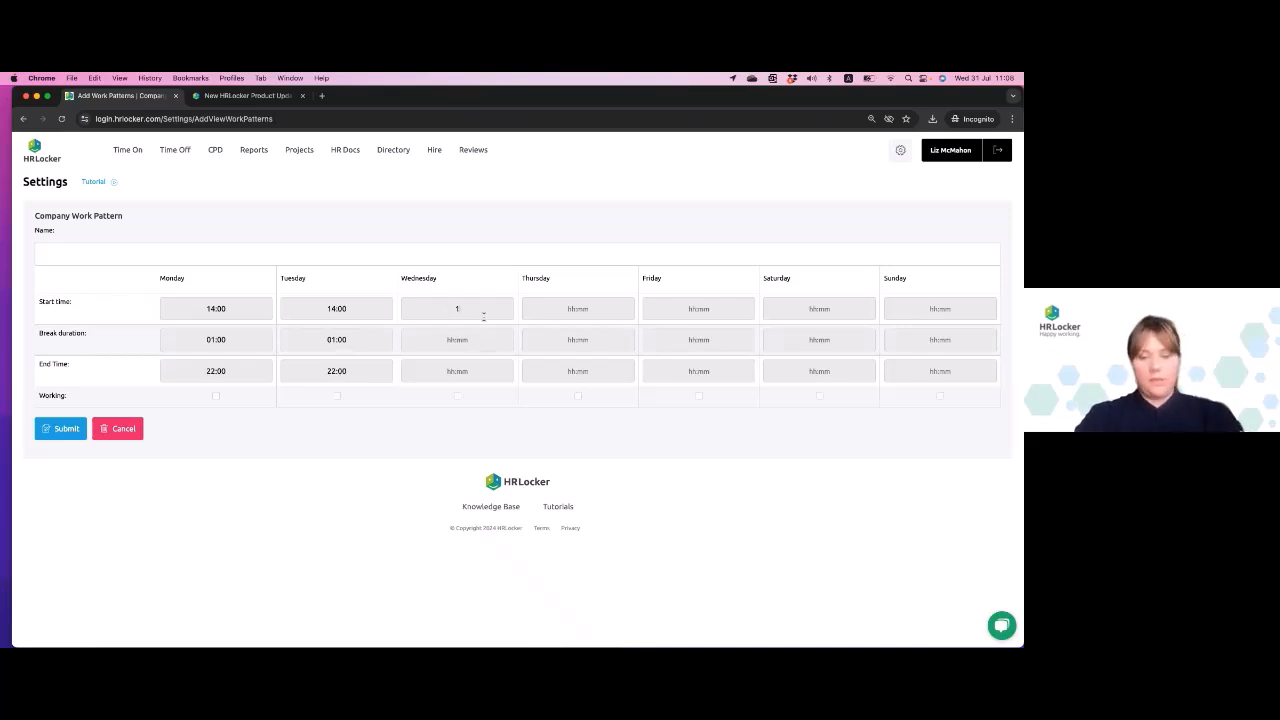
pyautogui.write('4:00')
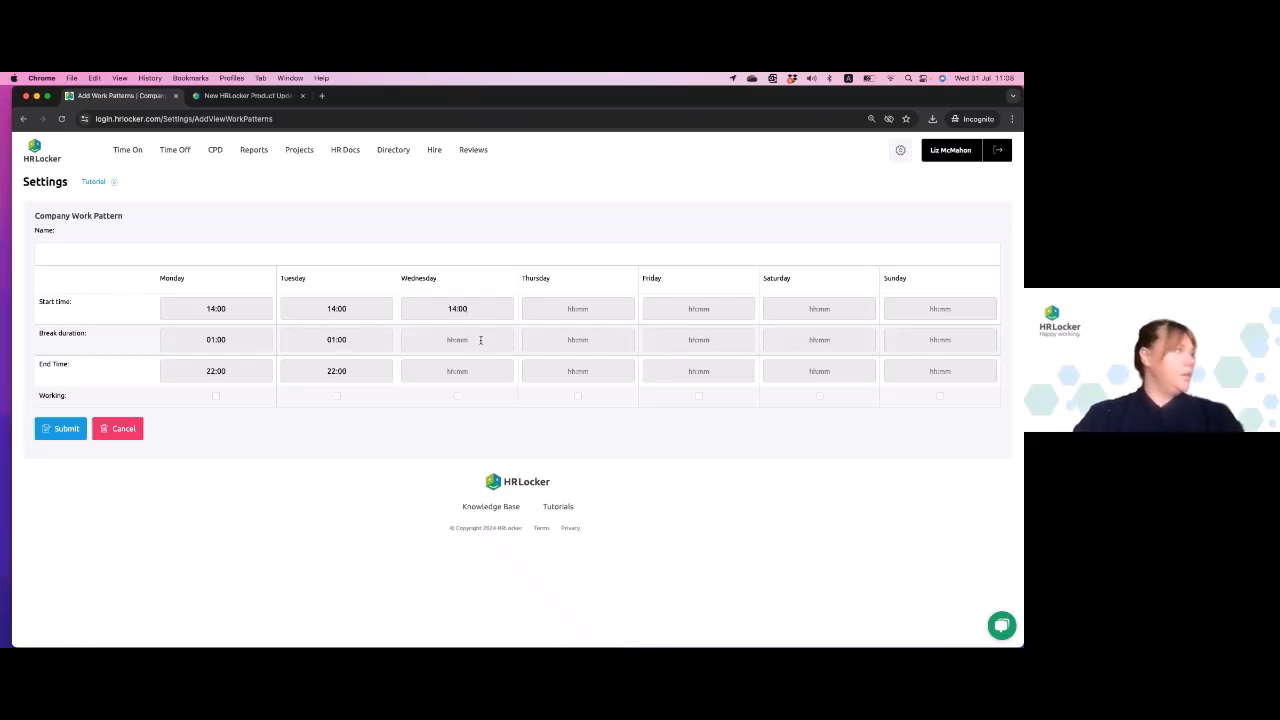
pyautogui.click(476, 341)
pyautogui.write('01:00')
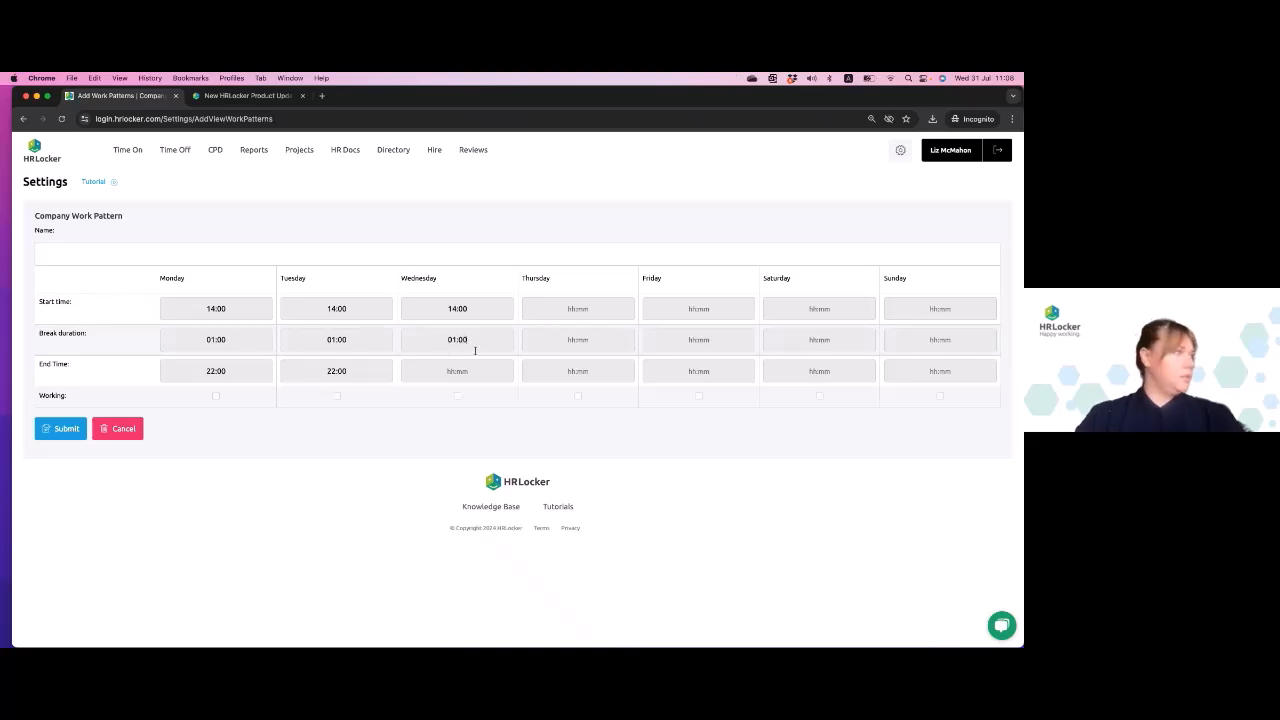
pyautogui.click(463, 373)
pyautogui.write('22:00')
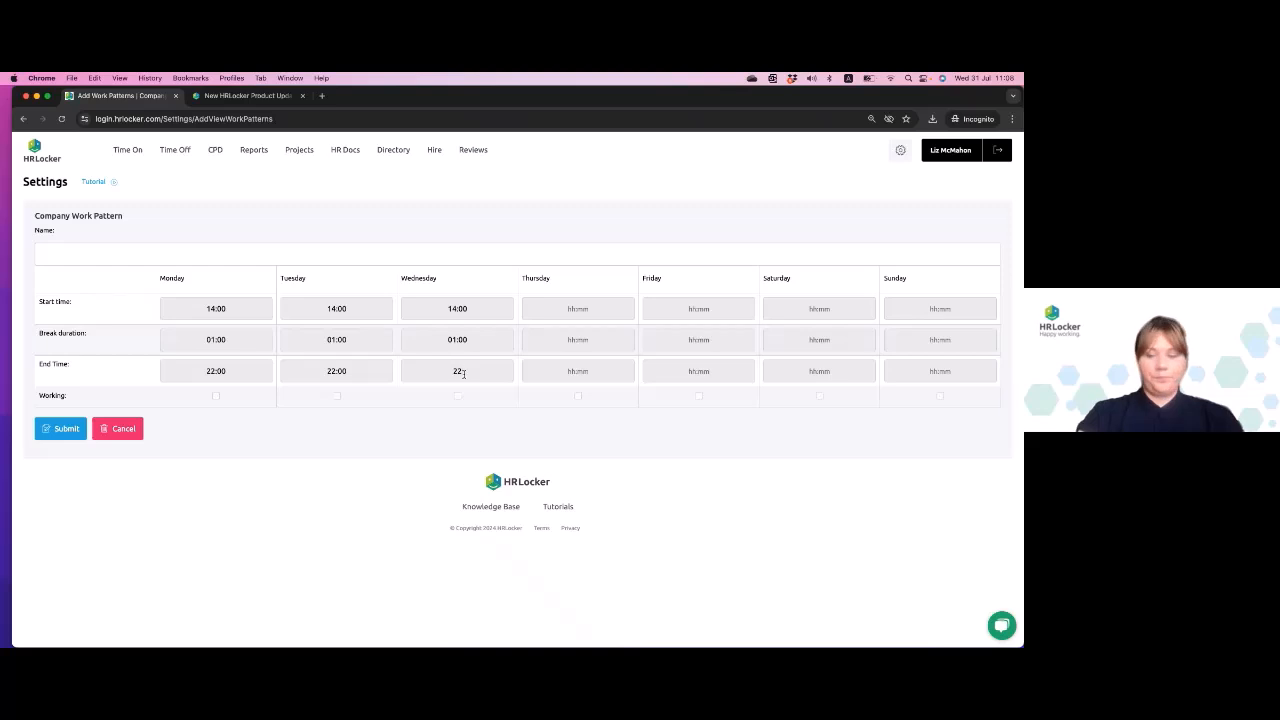
# - Mark Monday, Tuesday and Wednesday as working days in the work pattern
pyautogui.click(215, 397)
pyautogui.click(337, 396)
pyautogui.click(459, 399)
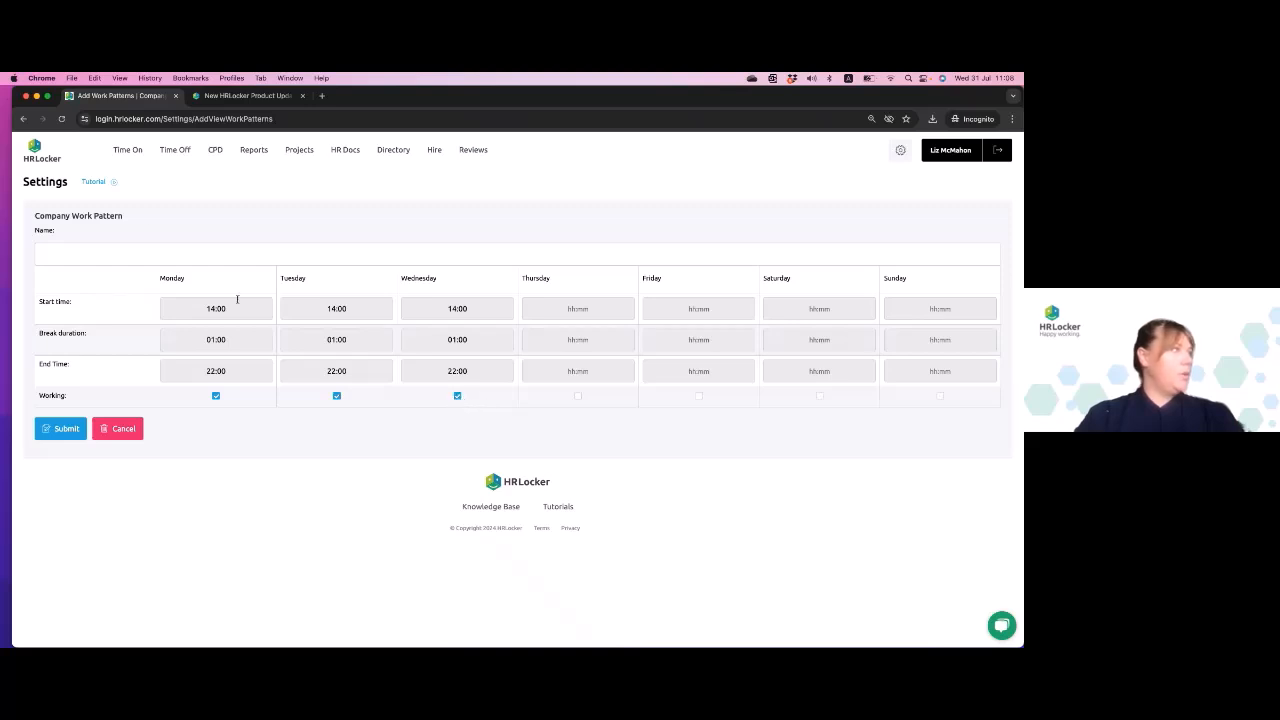
# - Name the work pattern "Mon, Tues, Weds - LATE" and submit it
pyautogui.click(97, 251)
pyautogui.write('Mon, Tues,')
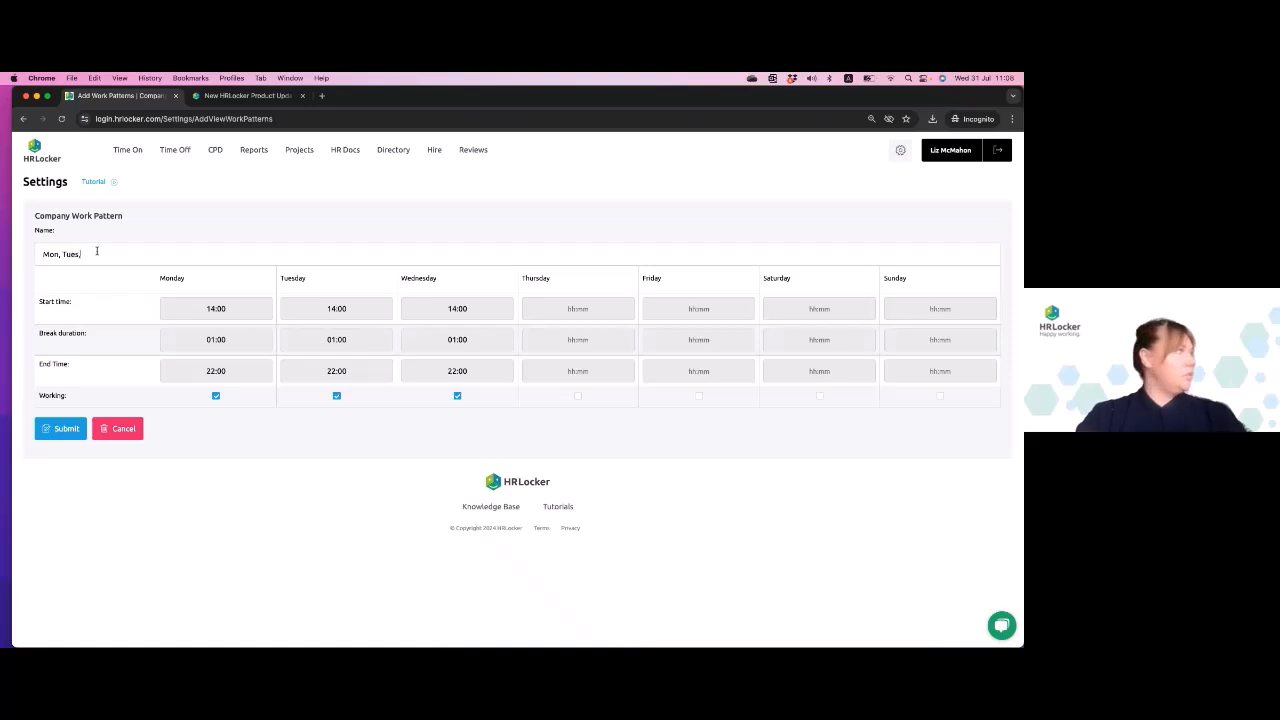
pyautogui.write(' Weds - LATE')
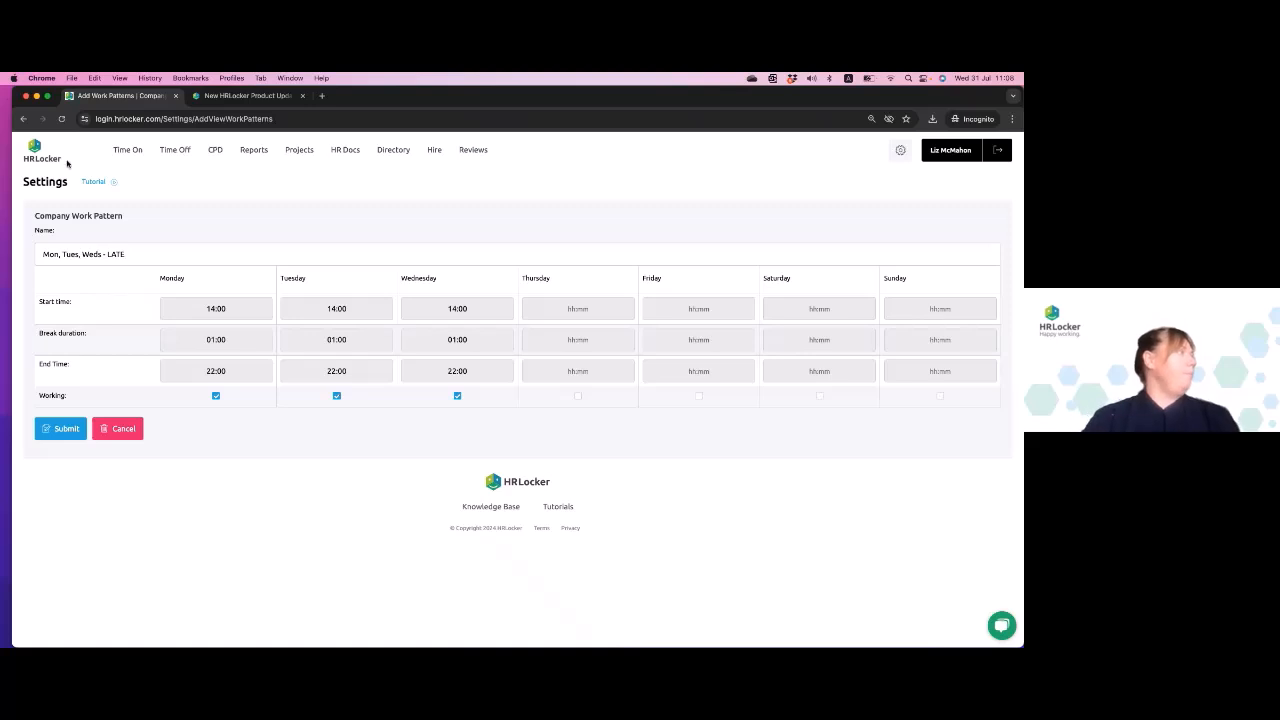
pyautogui.click(68, 430)
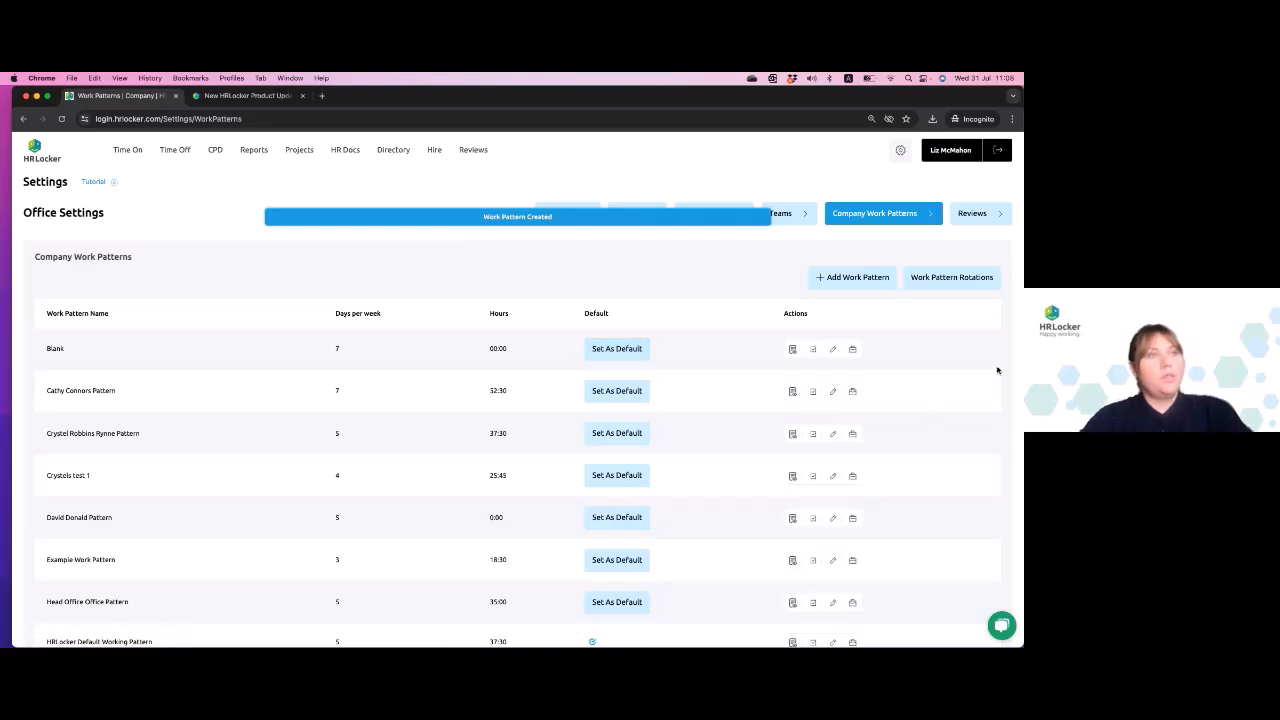
# - Start a new work pattern rotation with "Mon, Tues, Weds, Mornings" for week 1 and "Thurs, Frid, Sat morning" for week 2
pyautogui.click(953, 285)
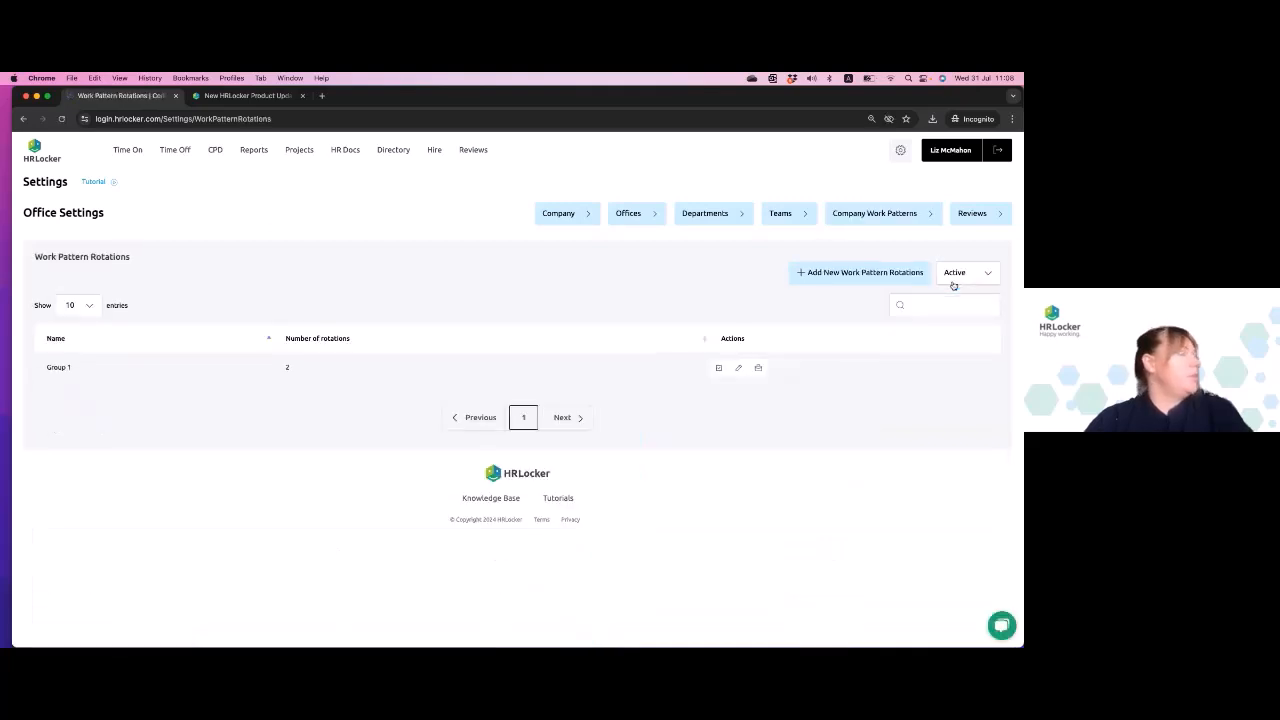
pyautogui.click(829, 280)
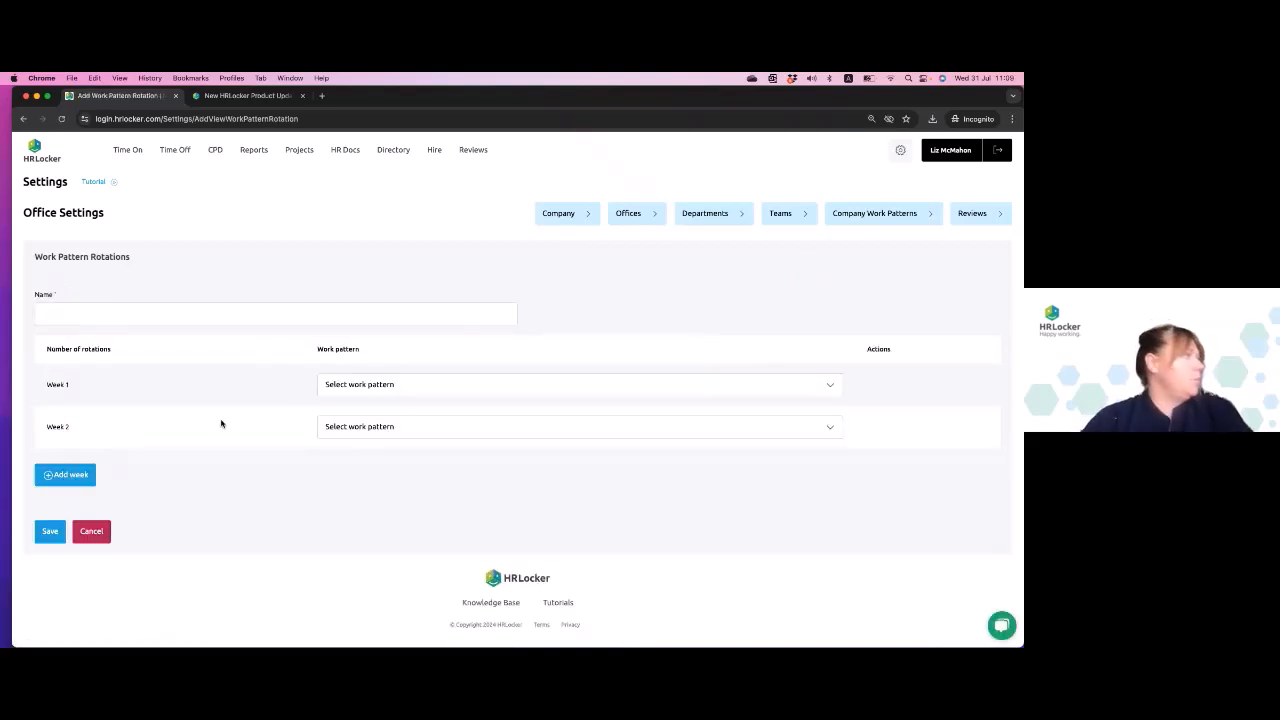
pyautogui.click(432, 389)
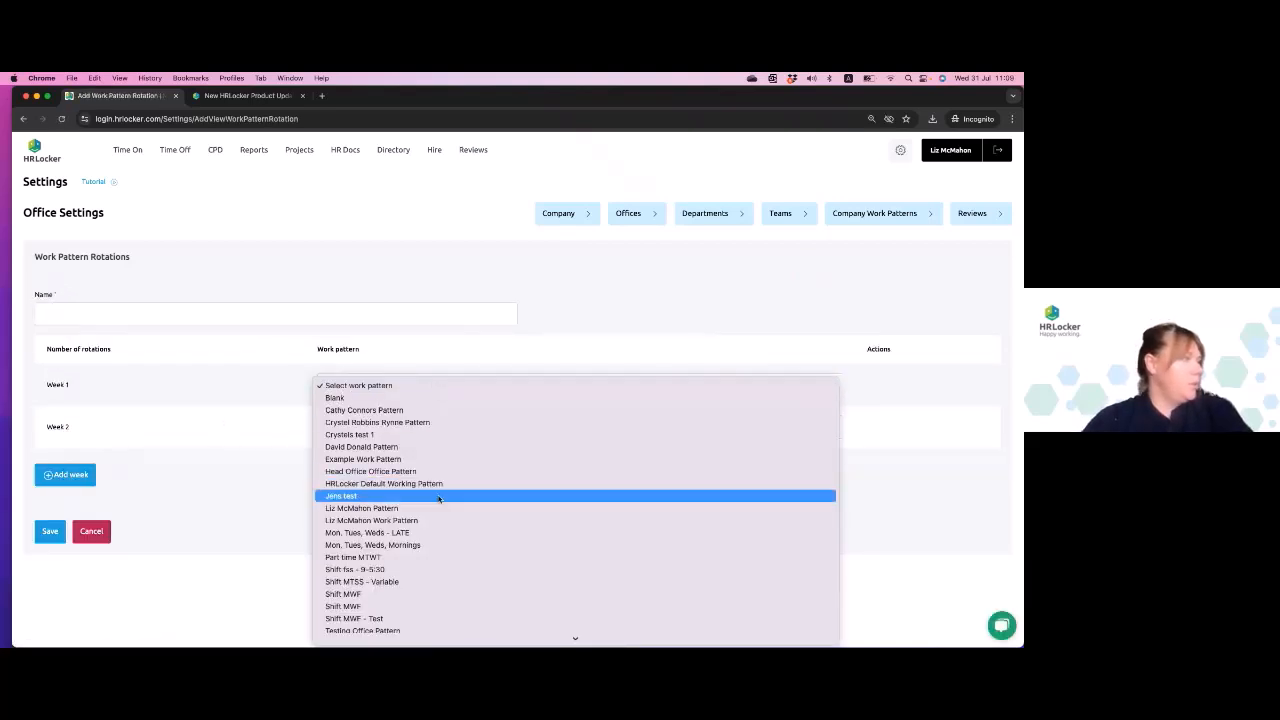
pyautogui.scroll(-2, 438, 499)
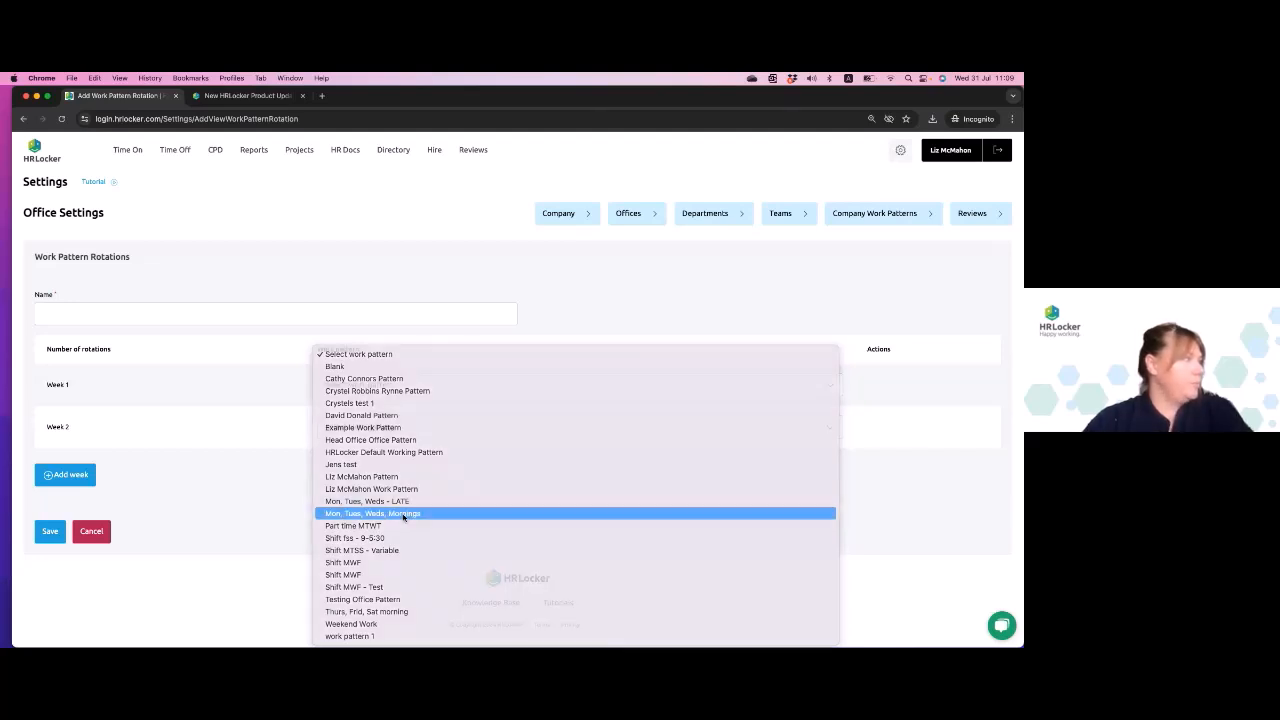
pyautogui.click(403, 514)
pyautogui.click(368, 430)
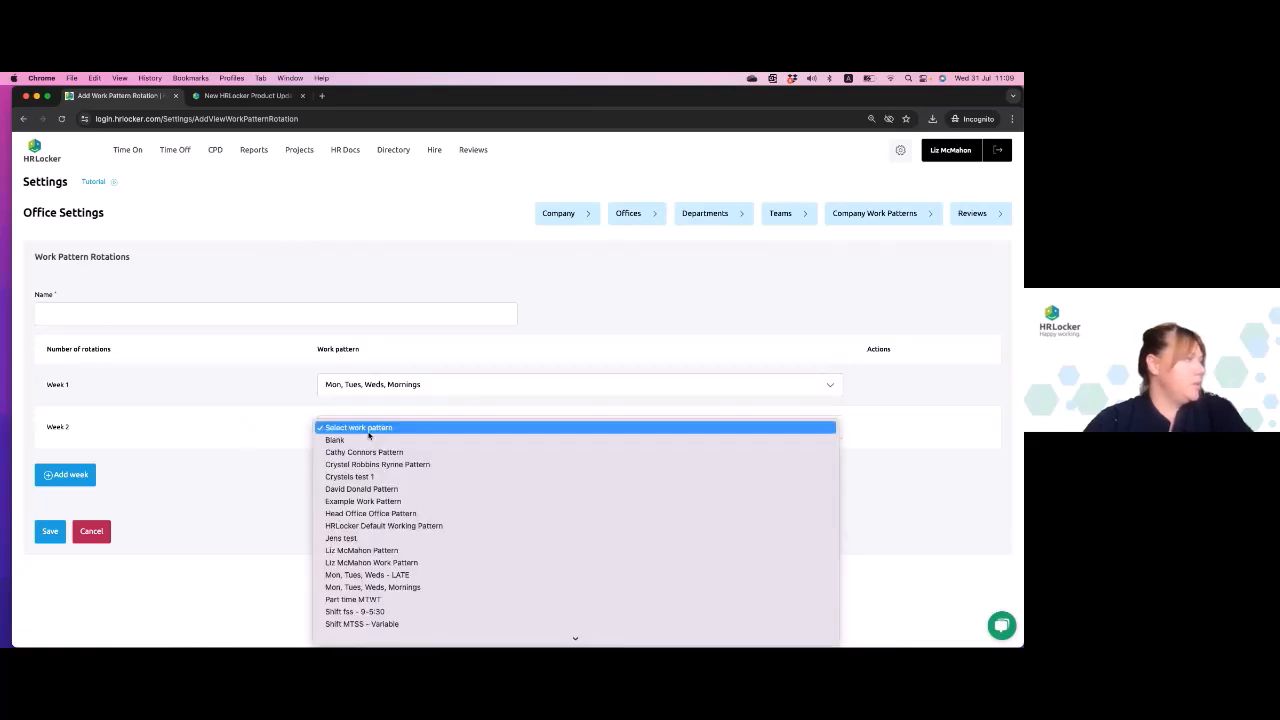
pyautogui.moveTo(430, 640)
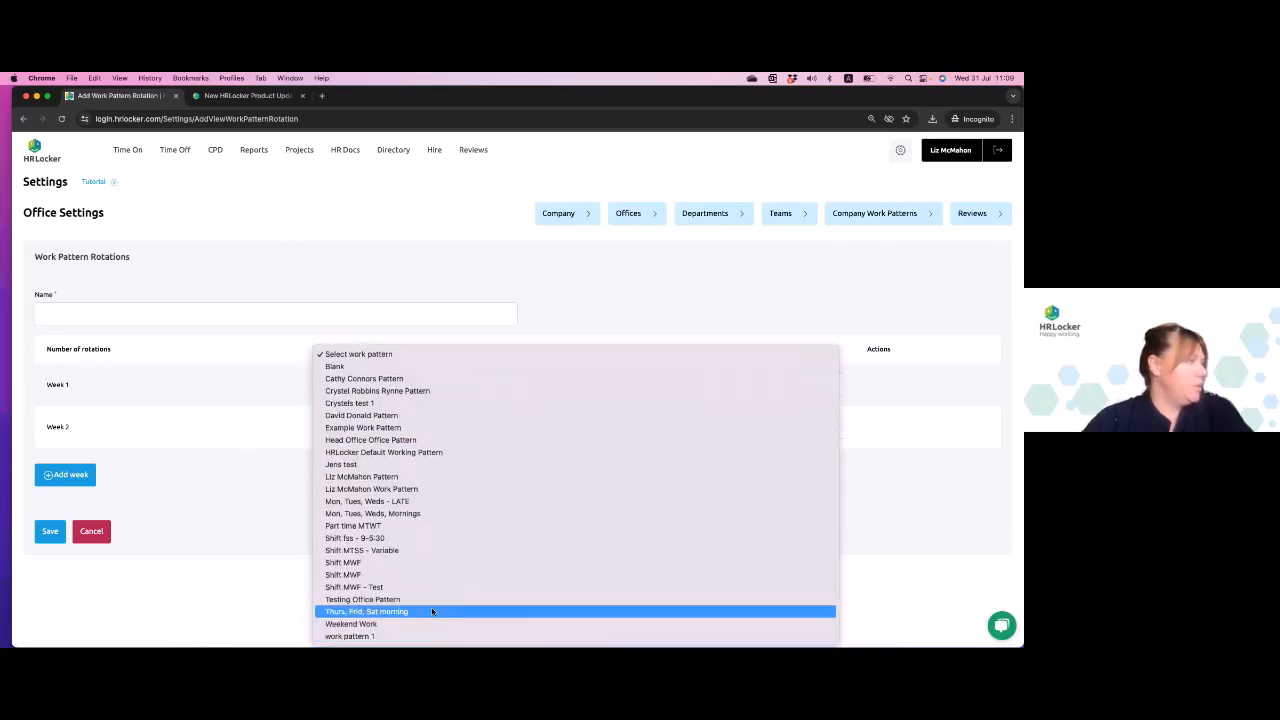
pyautogui.click(426, 613)
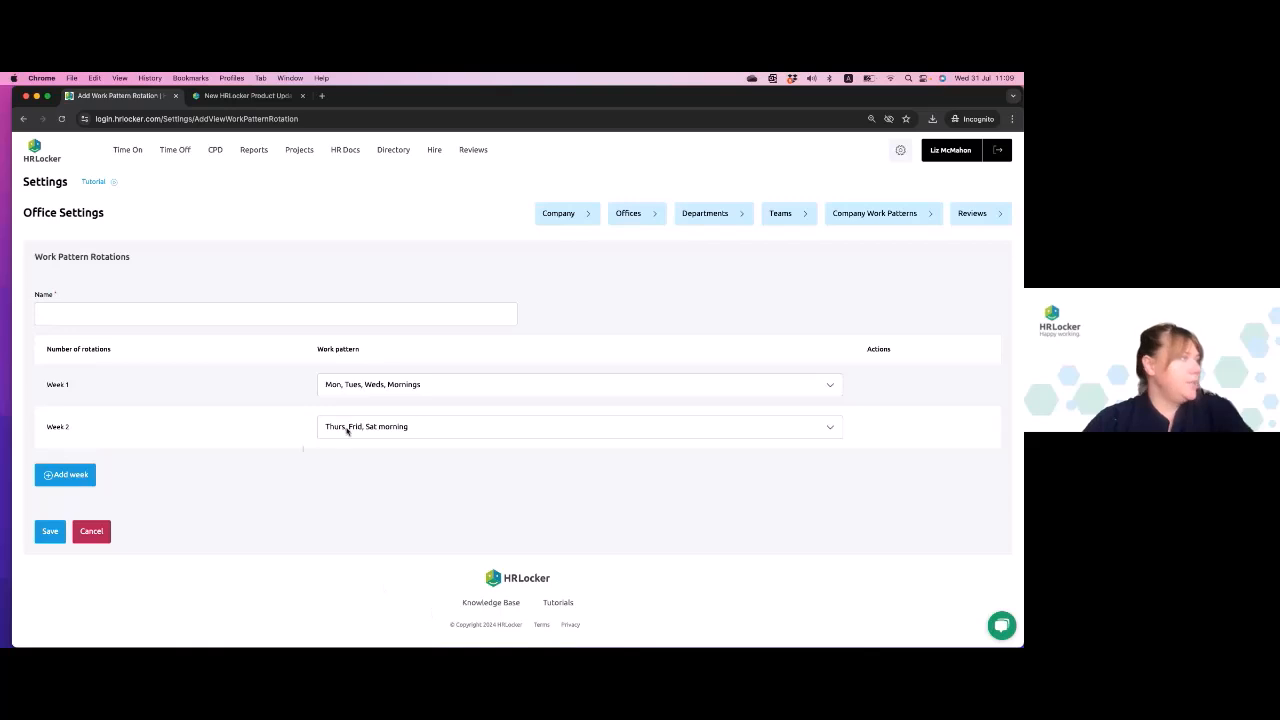
# - Add a third week to the rotation and assign it the "Mon, Tues, Weds - LATE" work pattern
pyautogui.click(62, 477)
pyautogui.click(520, 480)
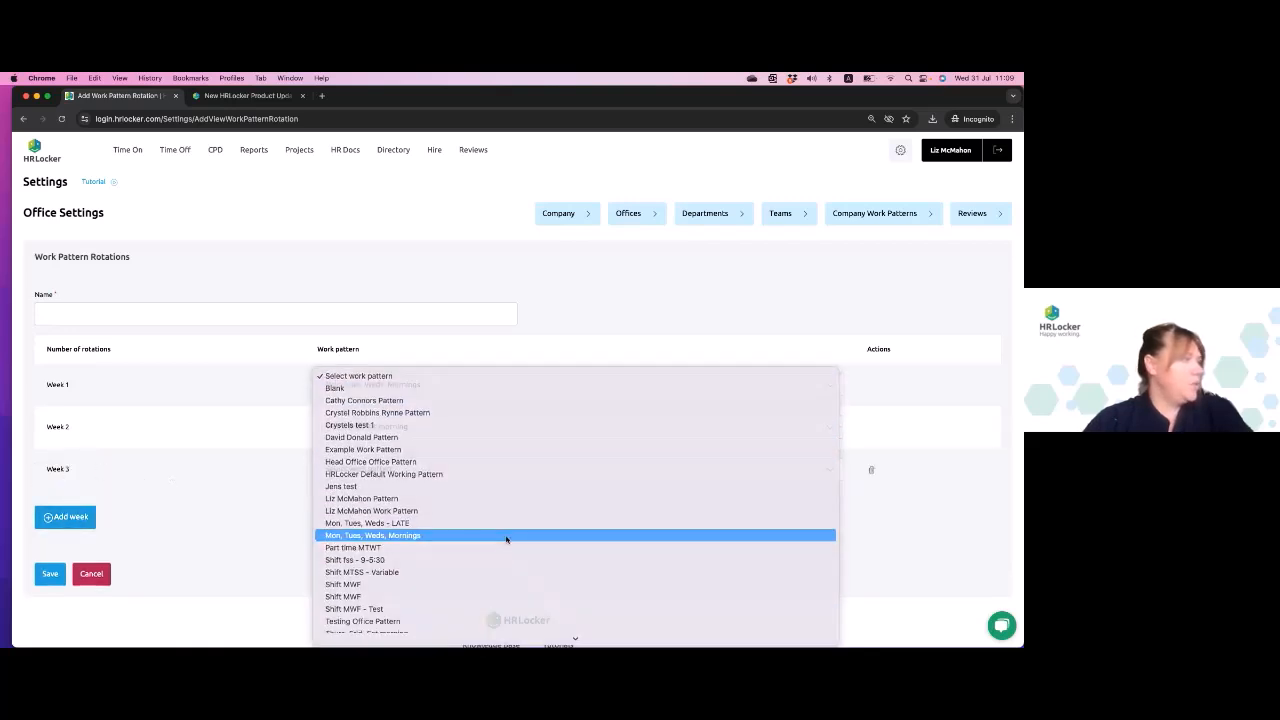
pyautogui.click(506, 540)
pyautogui.click(424, 476)
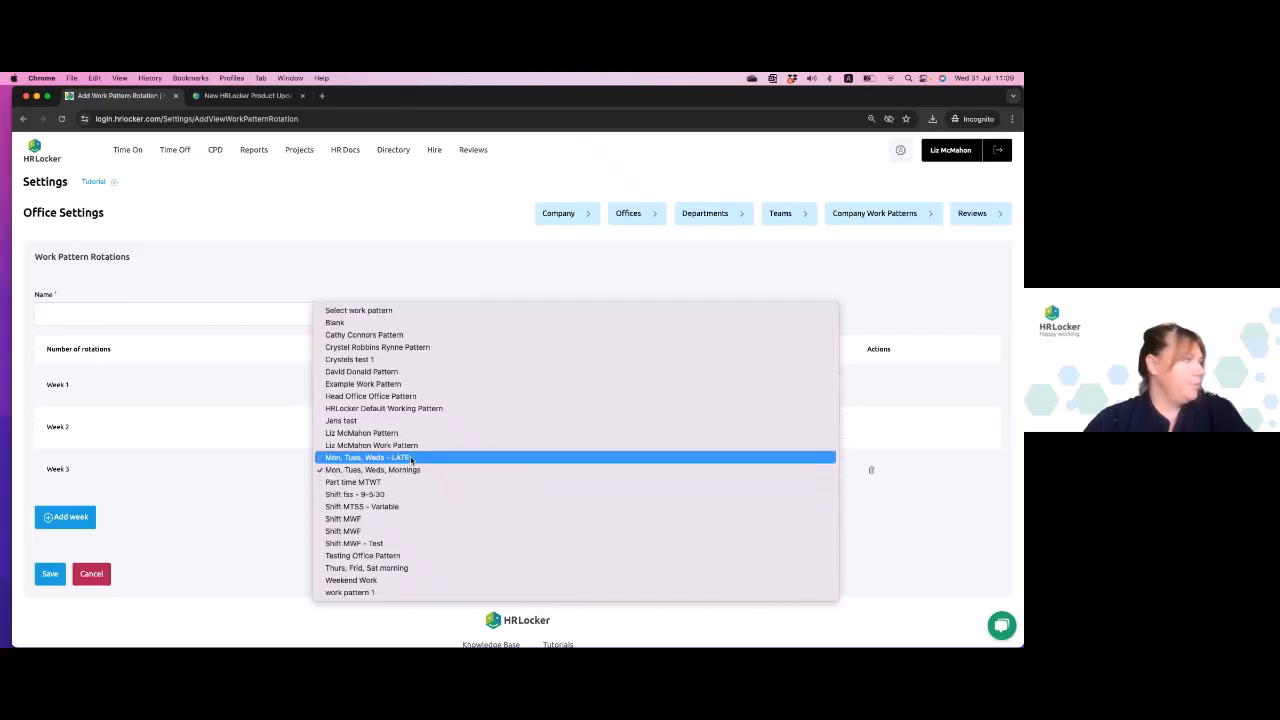
pyautogui.click(405, 457)
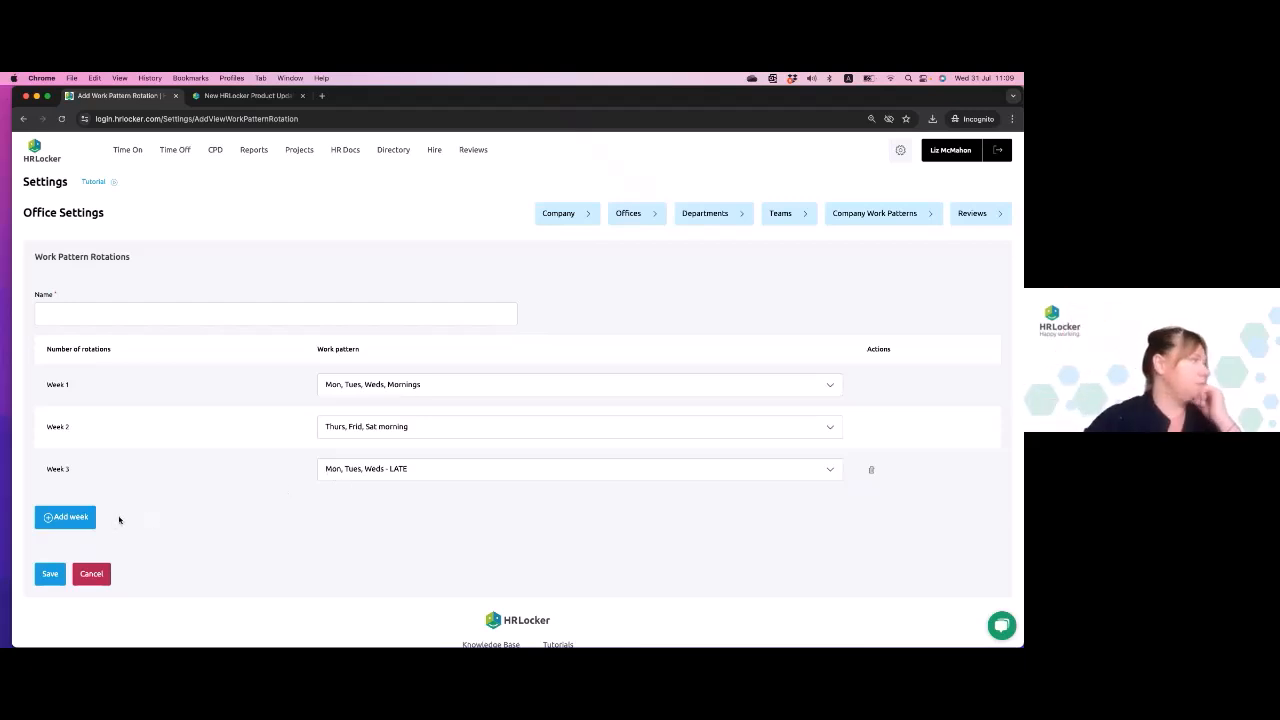
# - Name the work pattern rotation "Two earlys one late work patterns"
pyautogui.click(141, 311)
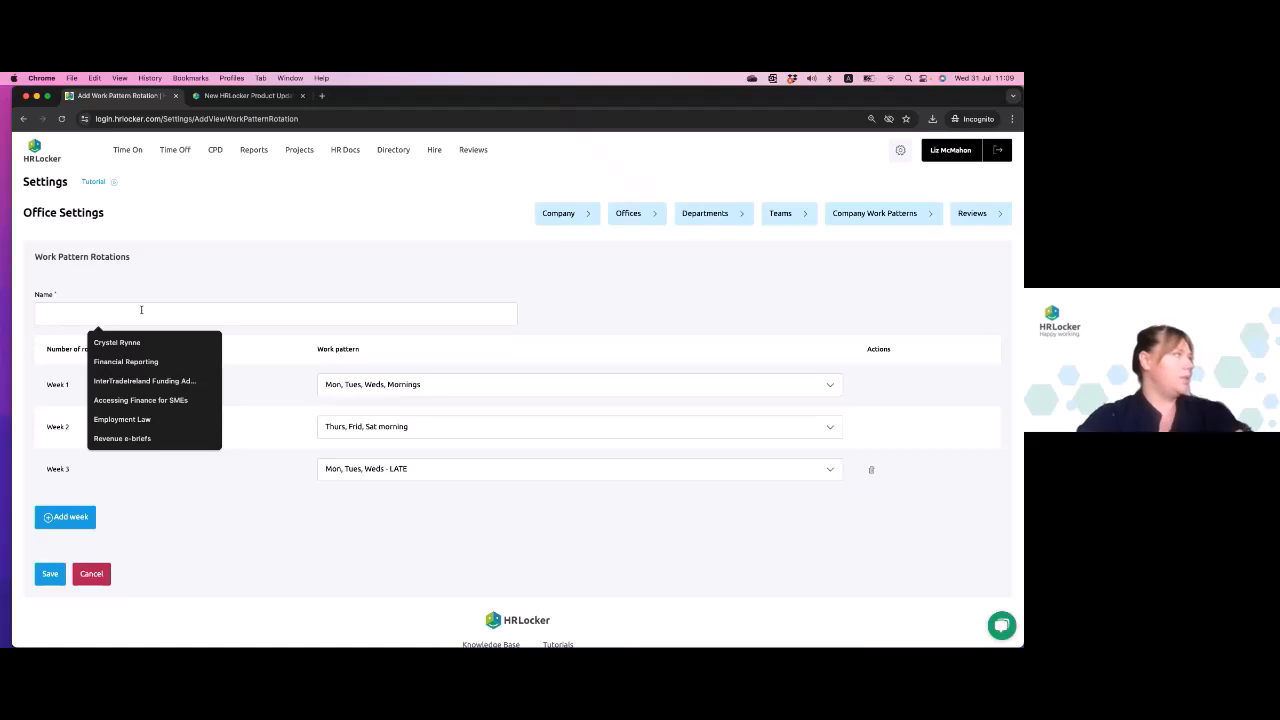
pyautogui.write('a')
pyautogui.press('BackSpace')
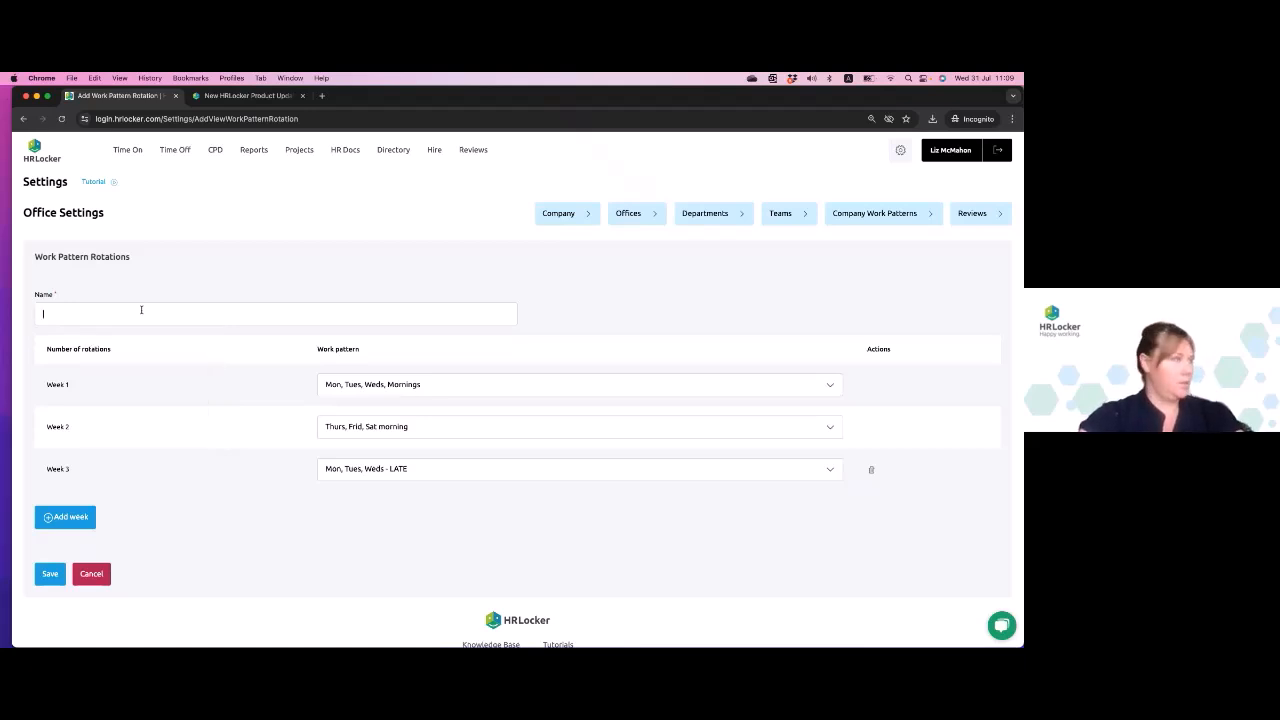
pyautogui.write('Two earlys')
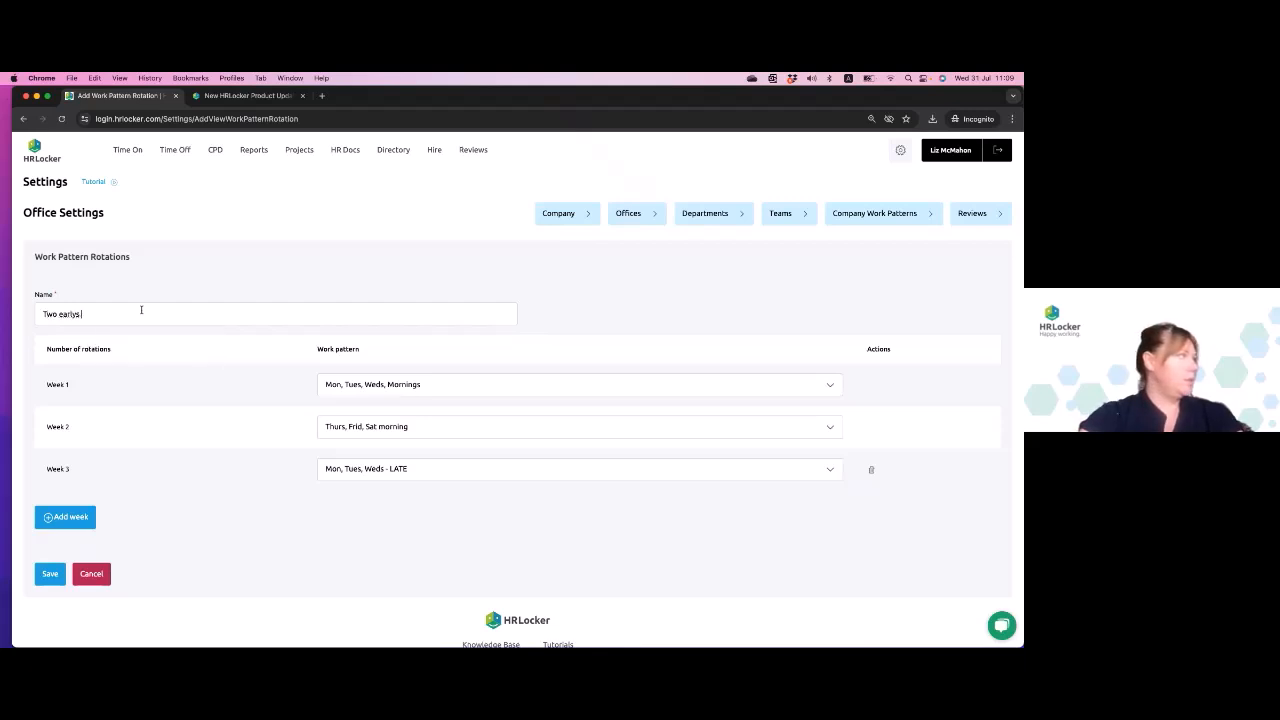
pyautogui.write(' one late work patterns')
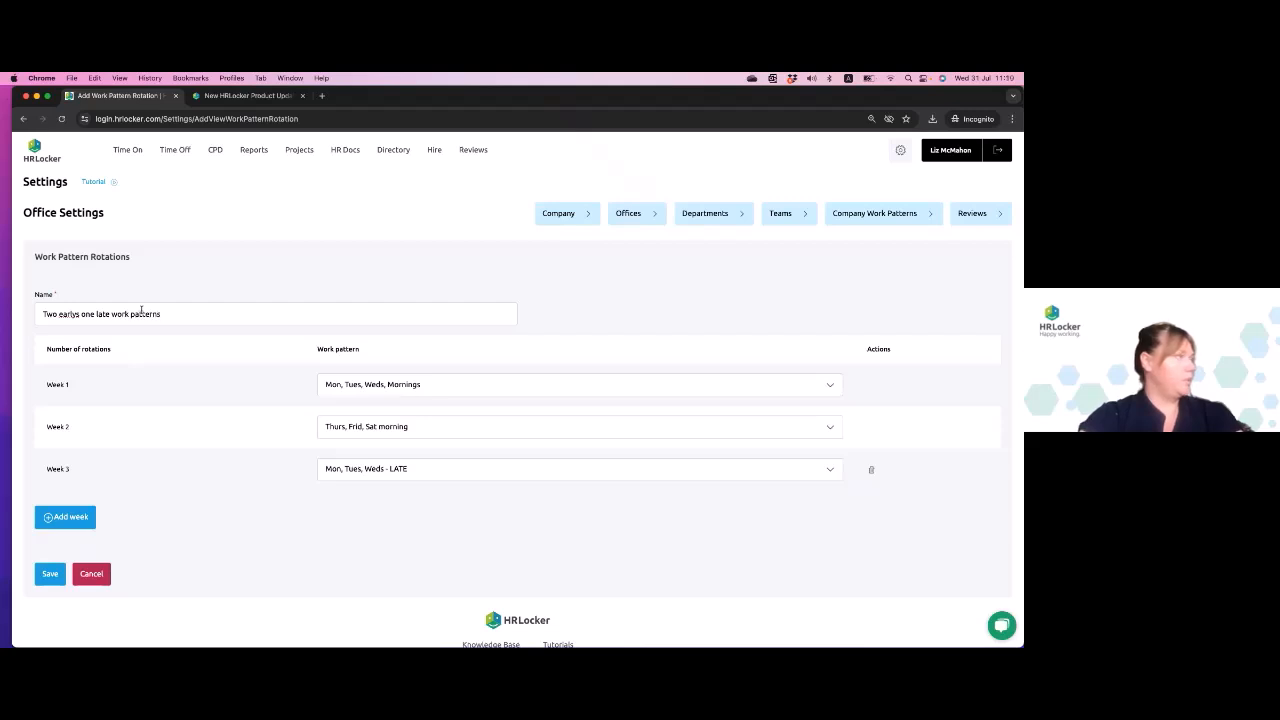
pyautogui.write(' for operators')
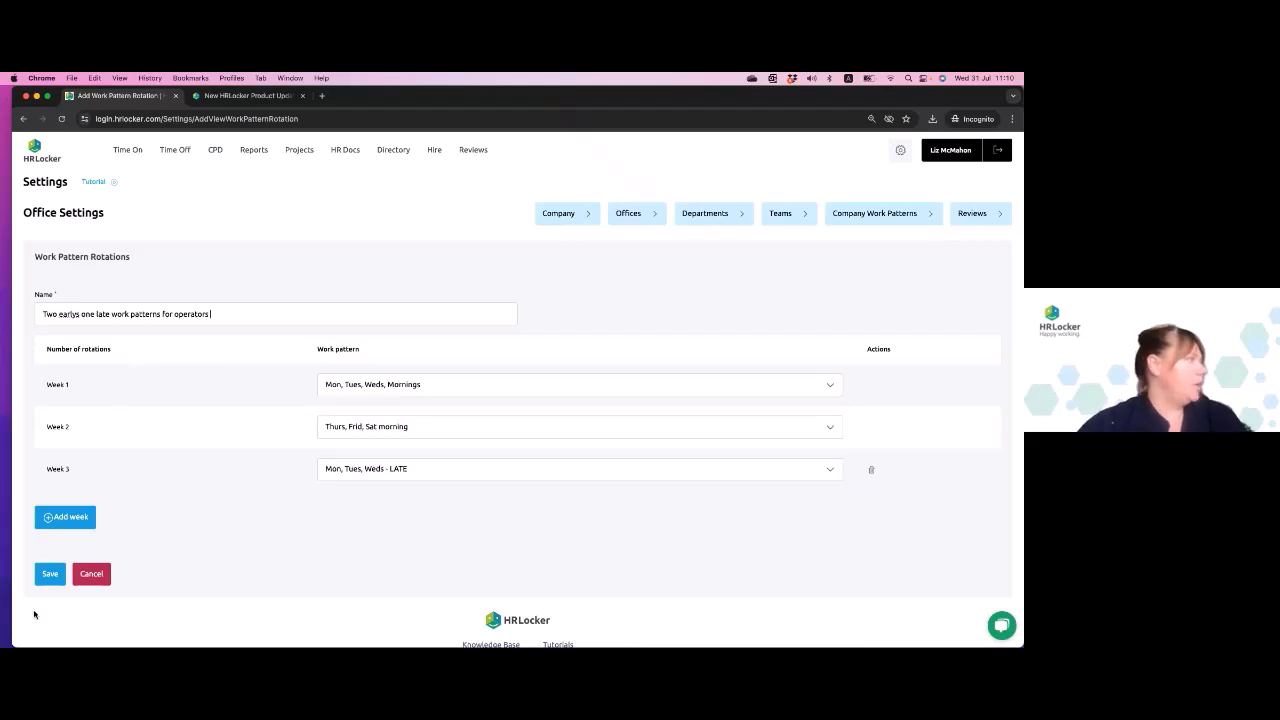
# - Extend the rotation's name to "Two earlys one late work patterns for operators" and save the rotation
pyautogui.click(49, 574)
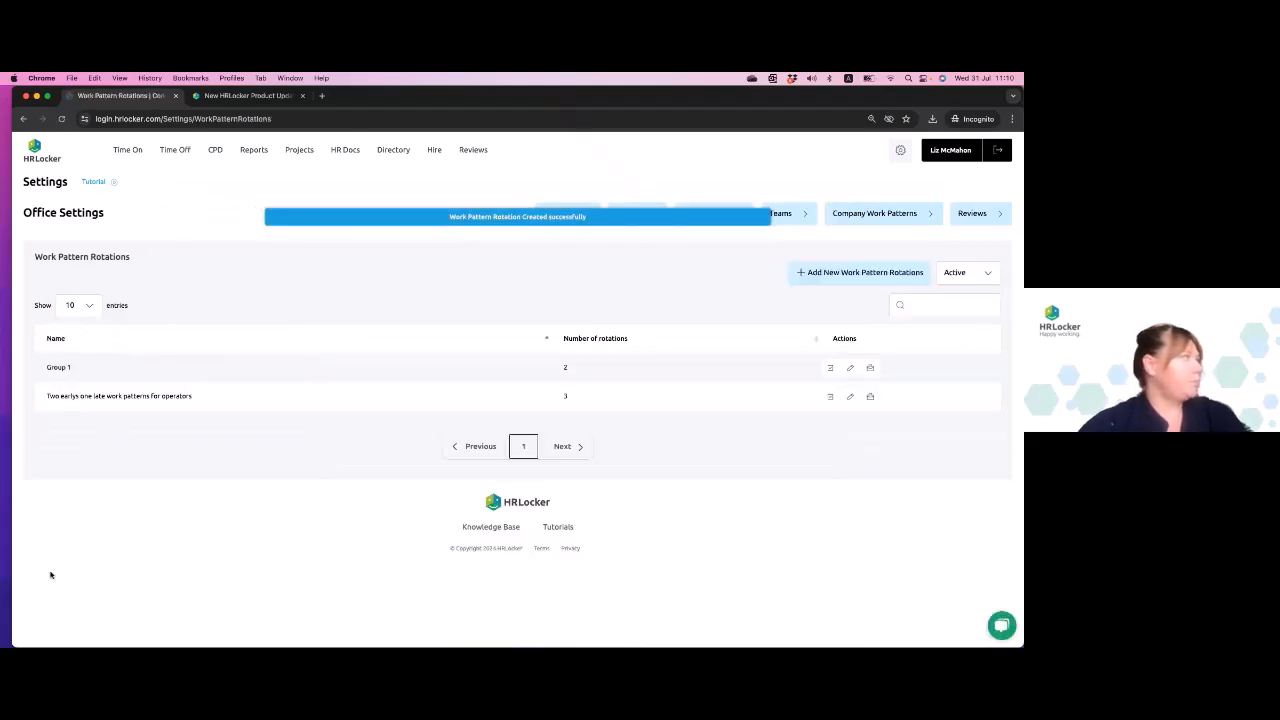
pyautogui.moveTo(46, 396); pyautogui.dragTo(197, 399)
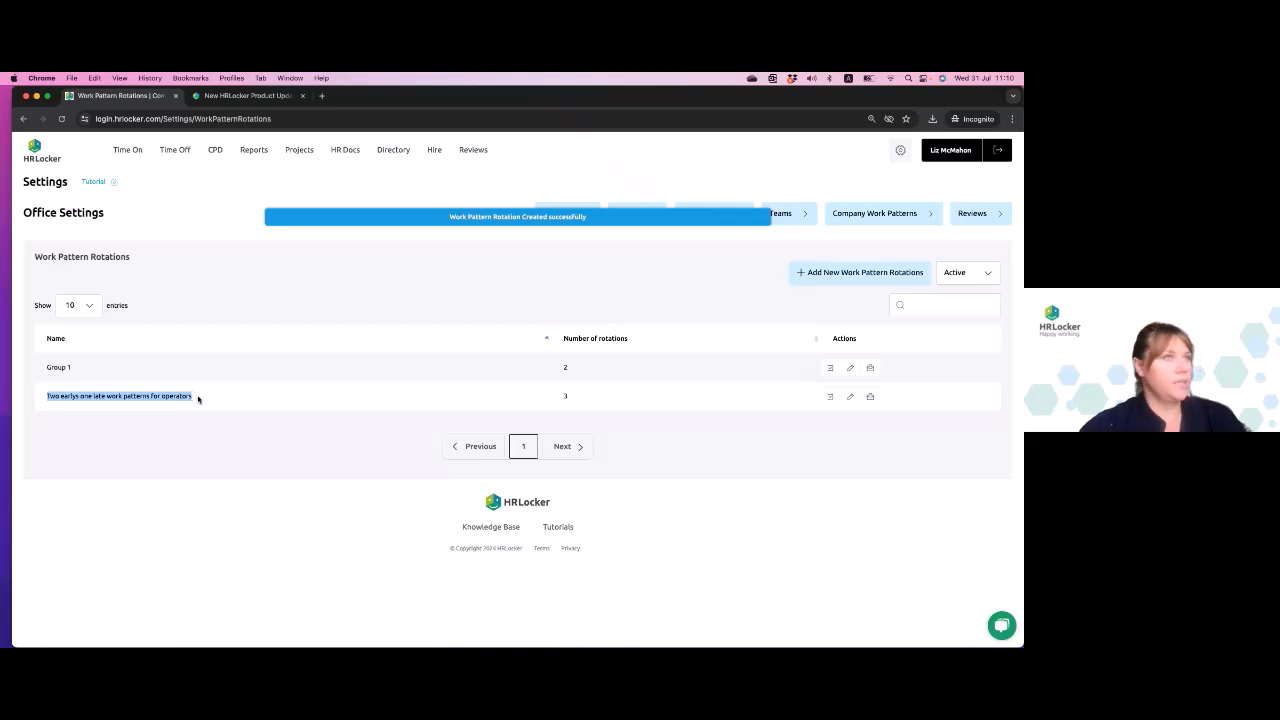
pyautogui.click(195, 424)
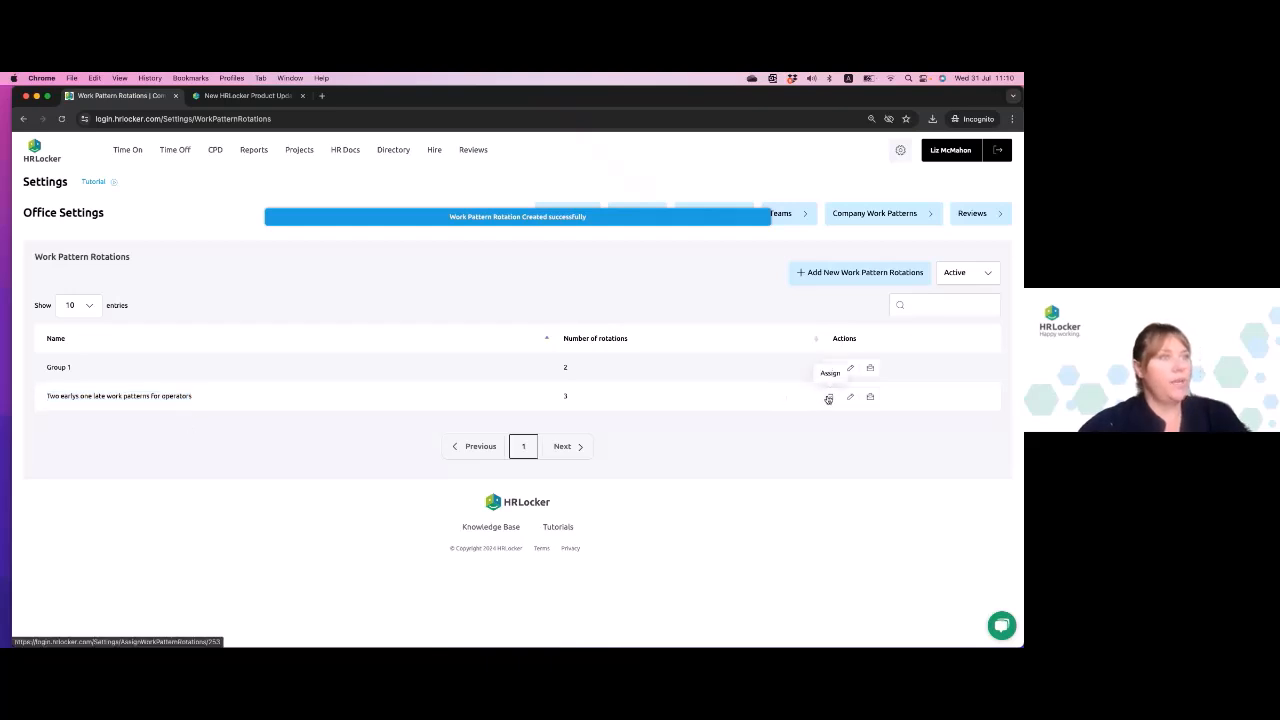
# - Open the employee assignment for the "Two earlys one late work patterns for operators" rotation
pyautogui.click(828, 398)
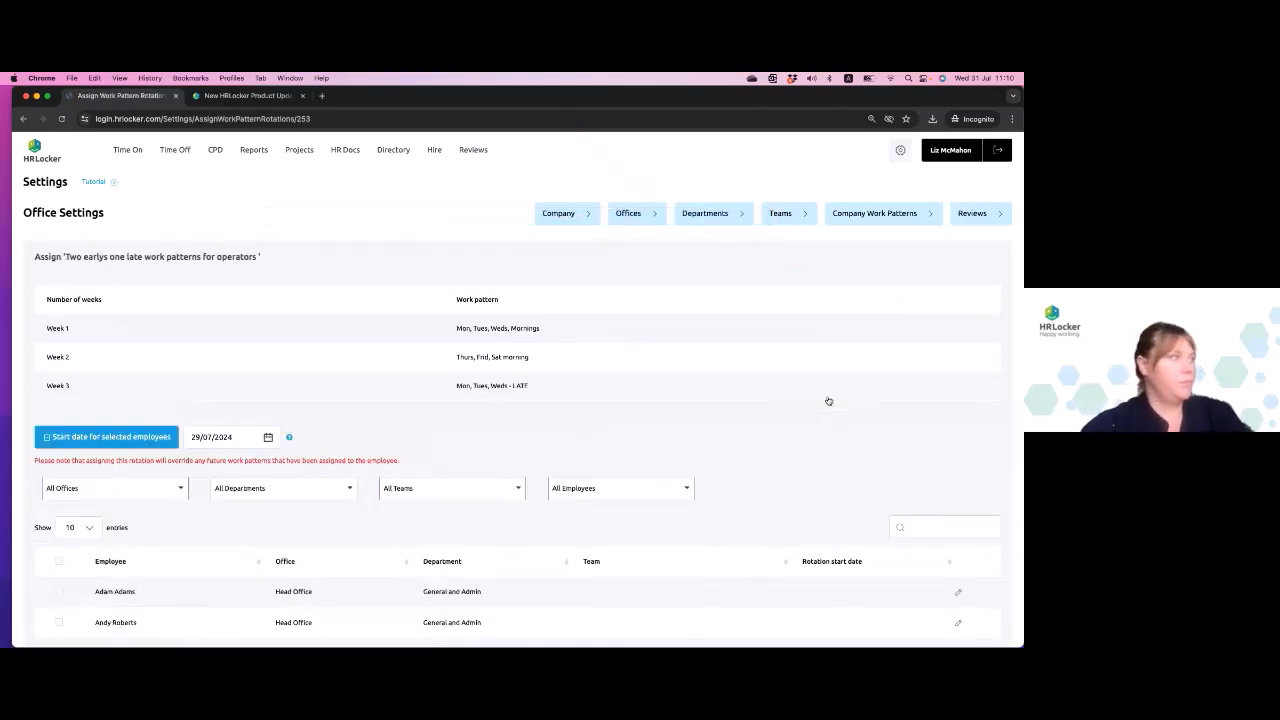
pyautogui.scroll(-1, 791, 455)
pyautogui.scroll(1, 790, 455)
pyautogui.scroll(-3, 790, 455)
# - Examine the office, department, team and employee filter options available for assigning the rotation
pyautogui.click(158, 283)
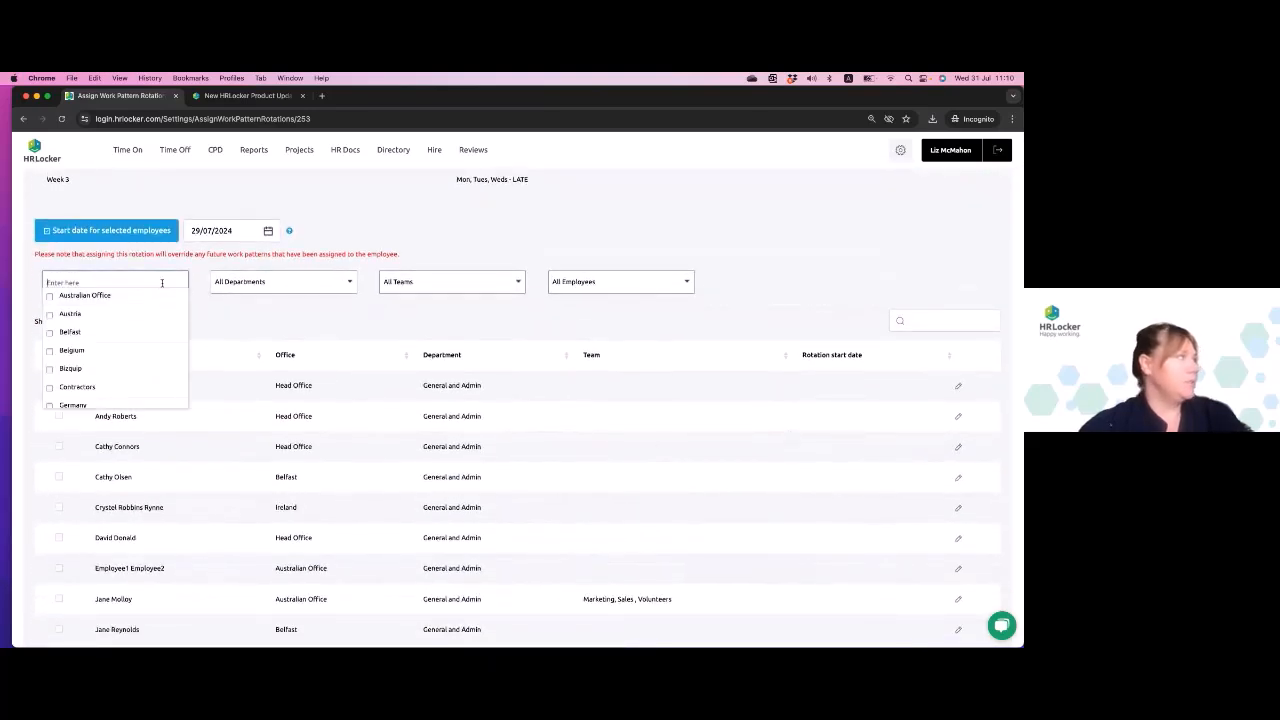
pyautogui.click(282, 323)
pyautogui.click(321, 290)
pyautogui.click(418, 311)
pyautogui.click(458, 287)
pyautogui.click(598, 318)
pyautogui.click(653, 290)
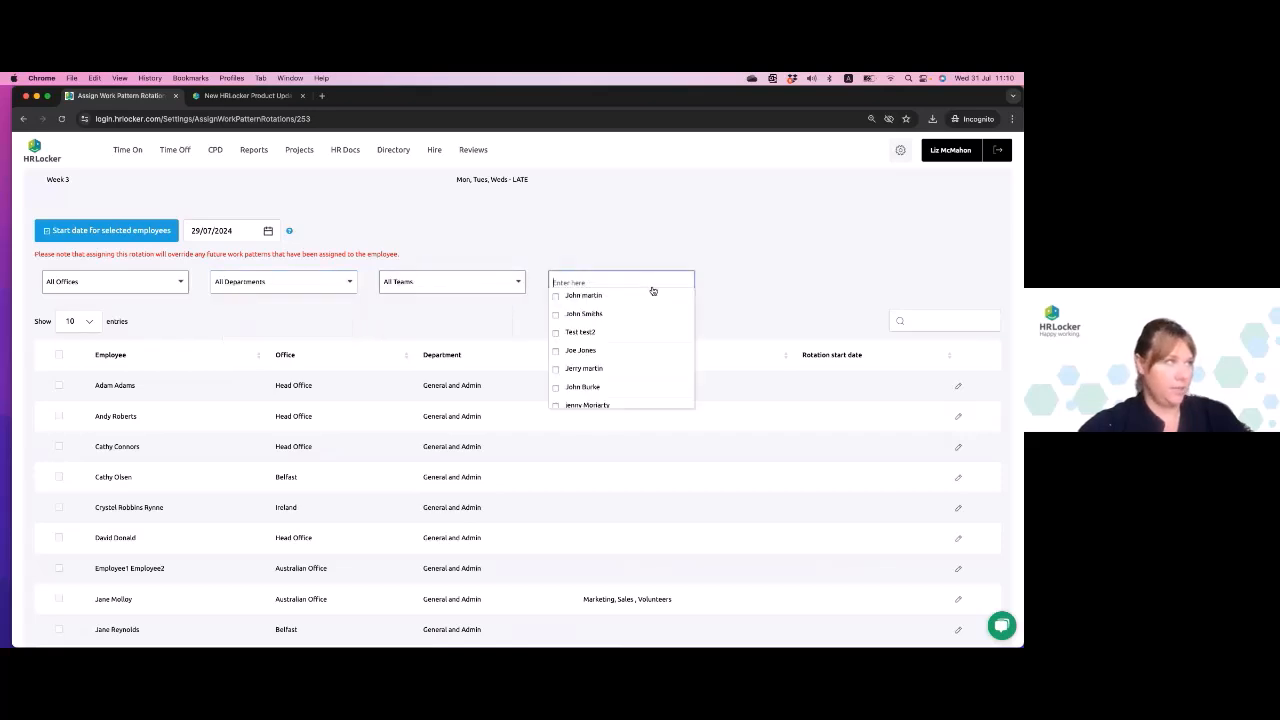
pyautogui.click(744, 244)
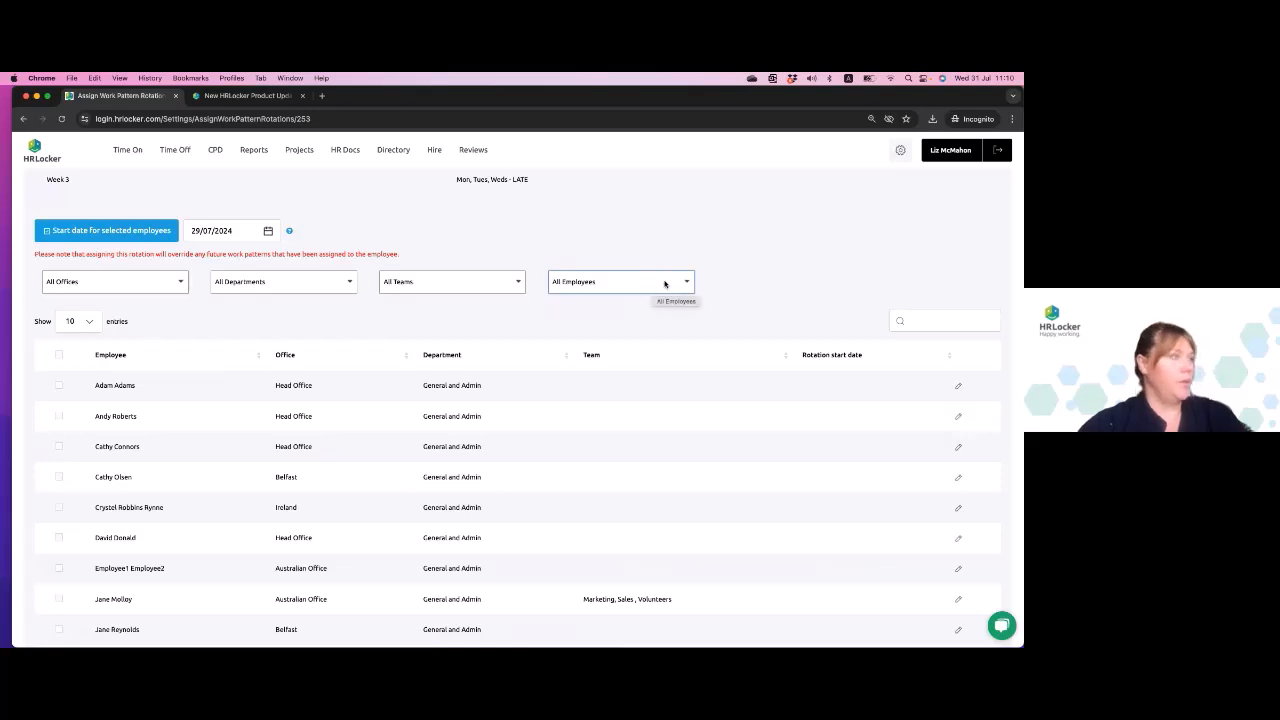
pyautogui.scroll(-2, 662, 284)
pyautogui.scroll(5, 665, 284)
pyautogui.scroll(-2, 665, 284)
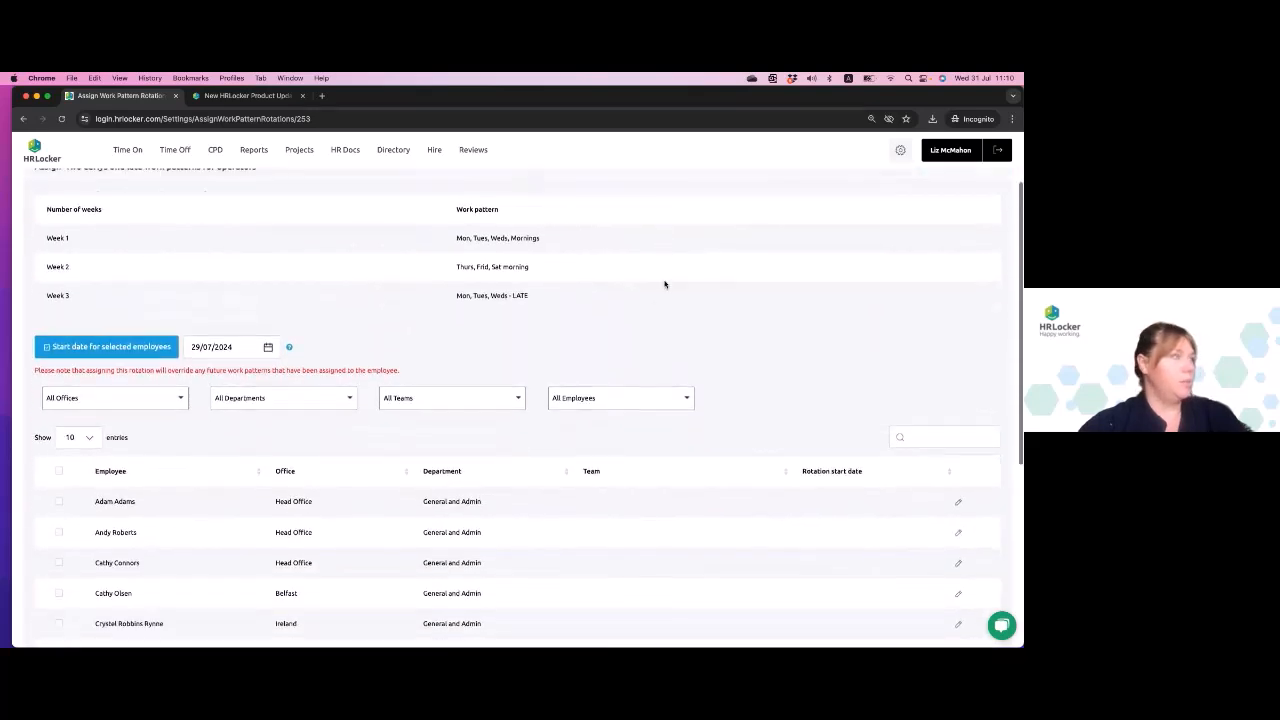
# - Filter the employee list to five consecutive Head Office employees, starting with the logged-in administrator
pyautogui.click(647, 385)
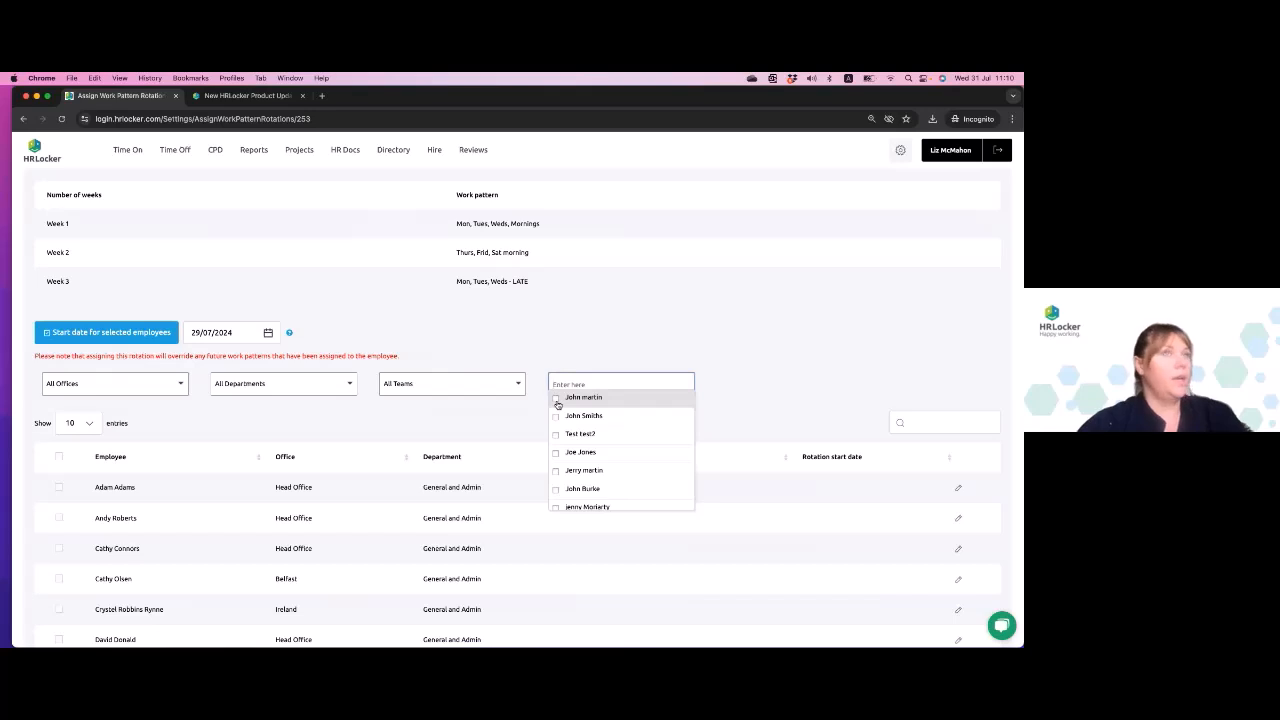
pyautogui.scroll(-5, 575, 458)
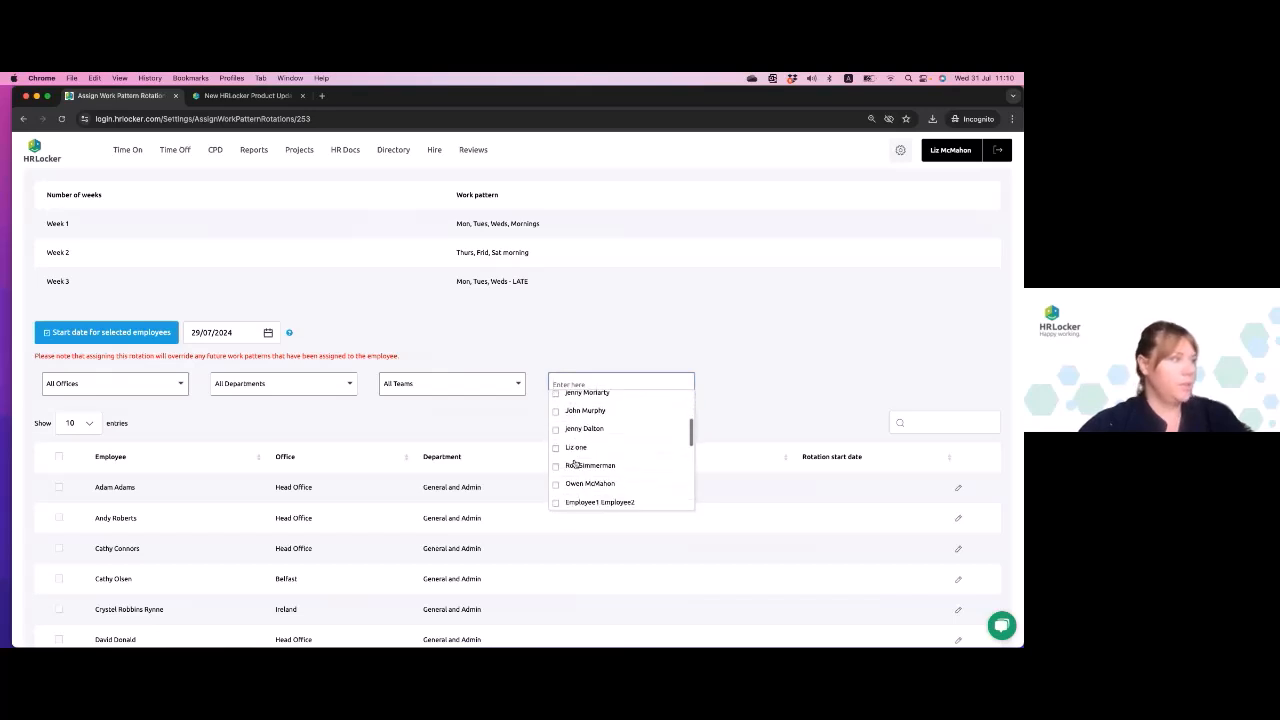
pyautogui.scroll(-6, 575, 462)
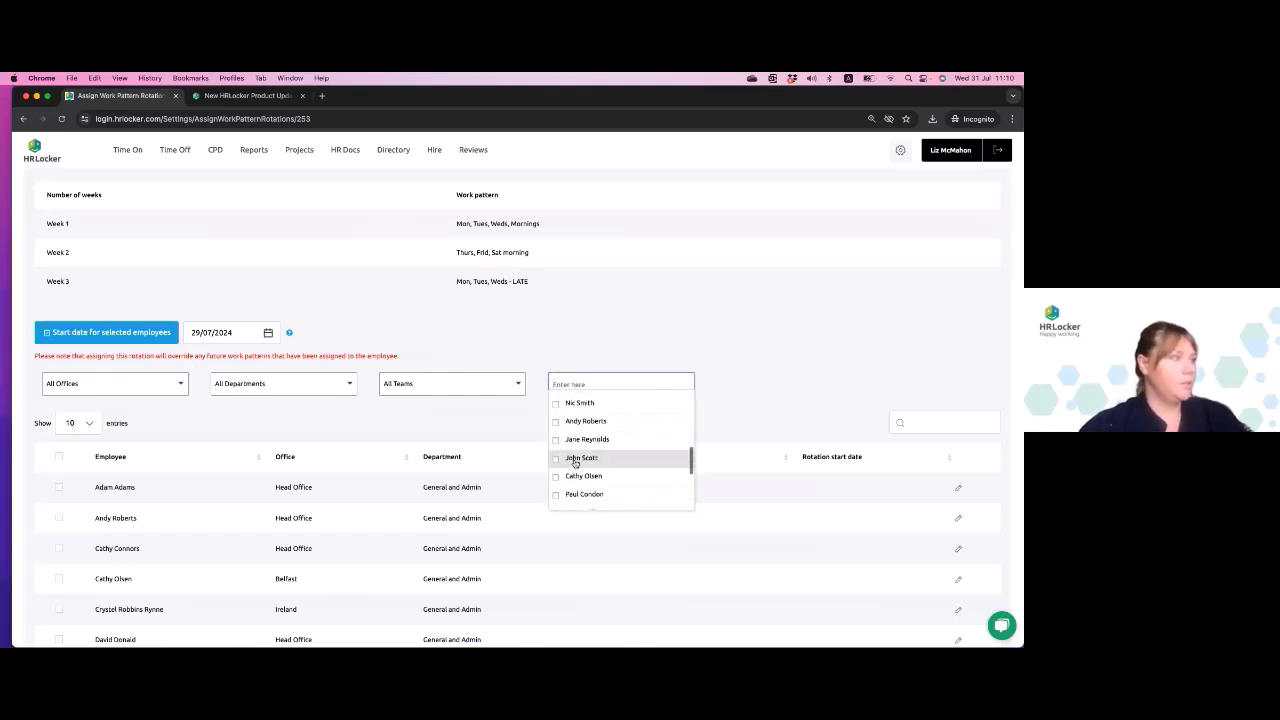
pyautogui.scroll(1, 576, 463)
pyautogui.click(557, 423)
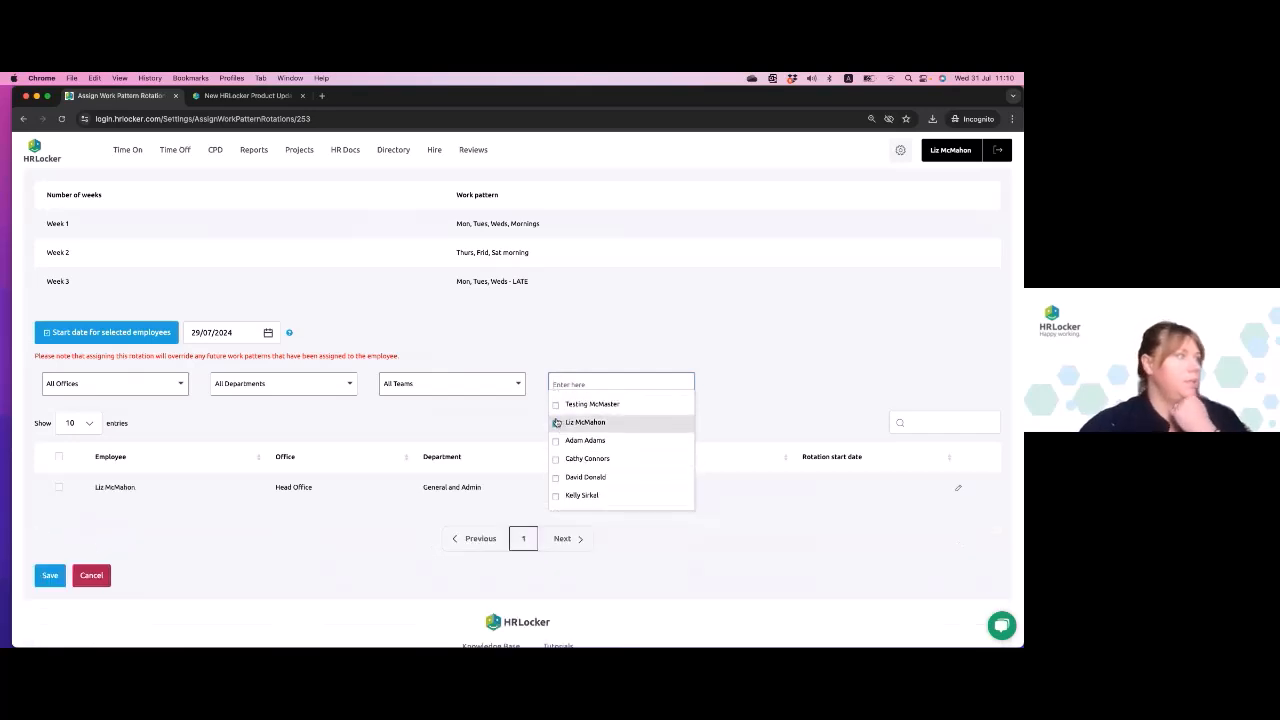
pyautogui.click(555, 442)
pyautogui.click(556, 459)
pyautogui.click(556, 477)
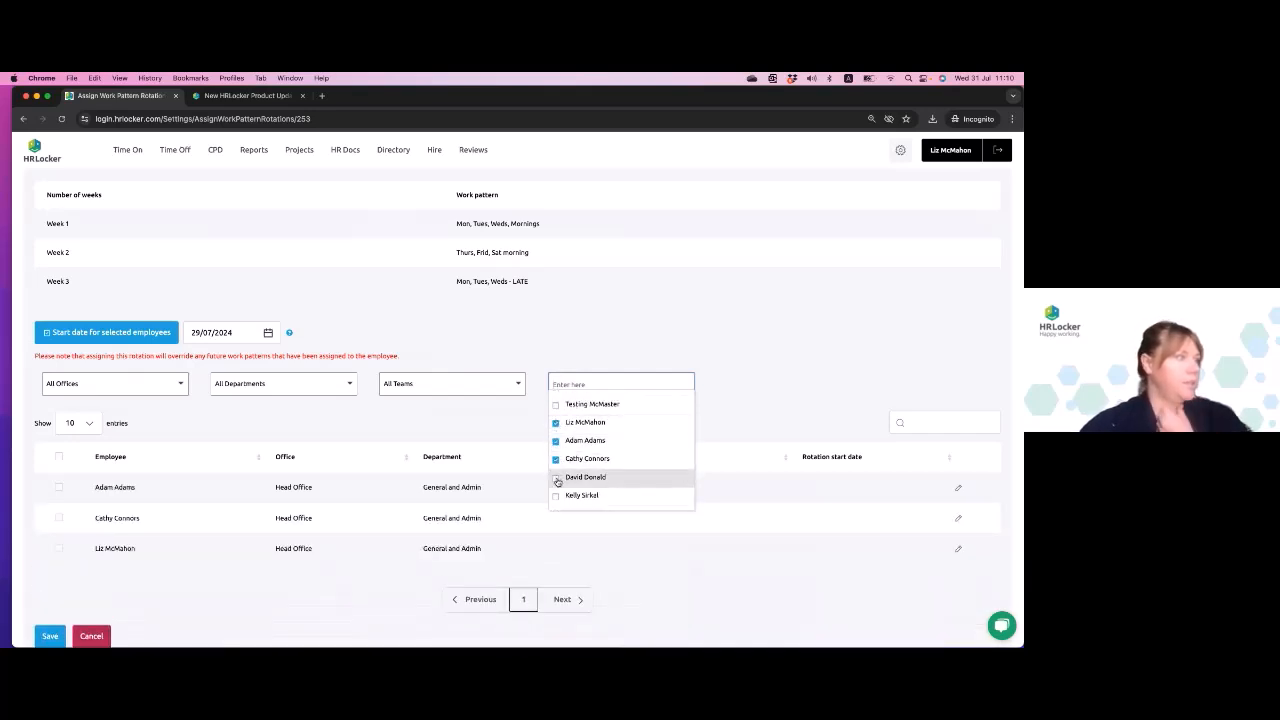
pyautogui.click(558, 500)
pyautogui.click(771, 371)
pyautogui.scroll(-1, 771, 371)
pyautogui.scroll(-1, 772, 372)
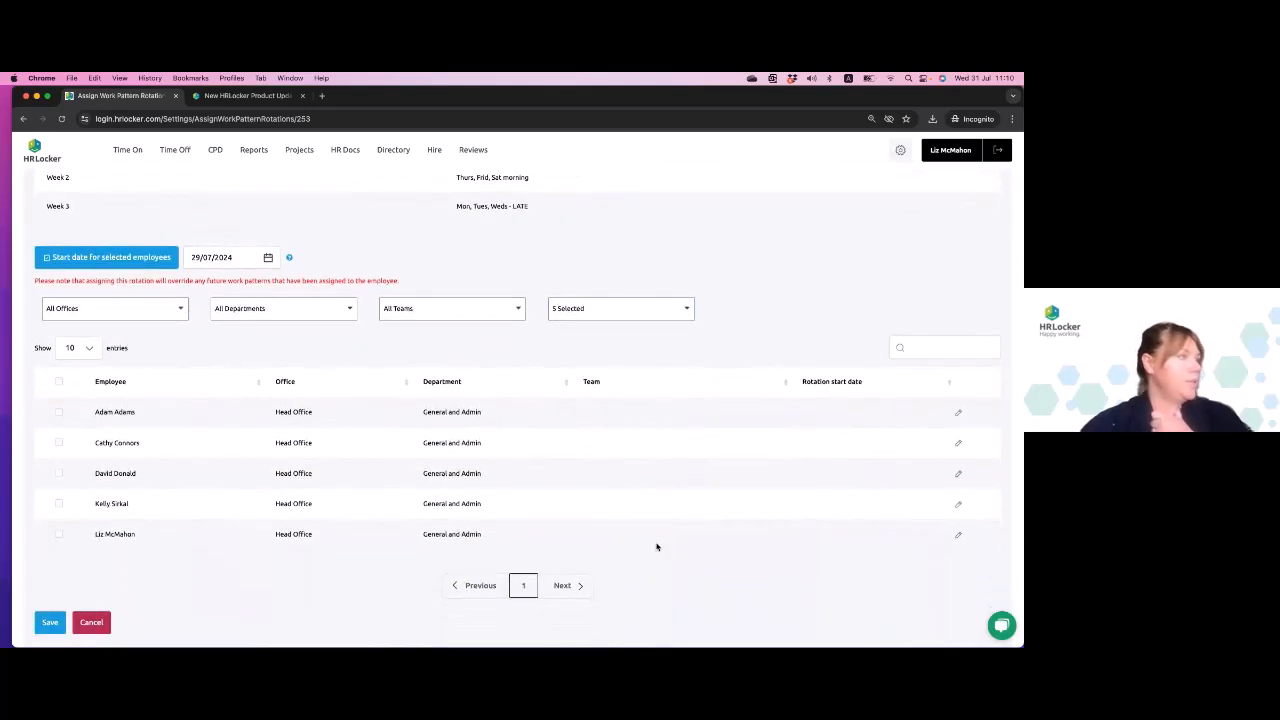
# - Assign the rotation start date 29/07/2024 to all five filtered employees
pyautogui.click(267, 257)
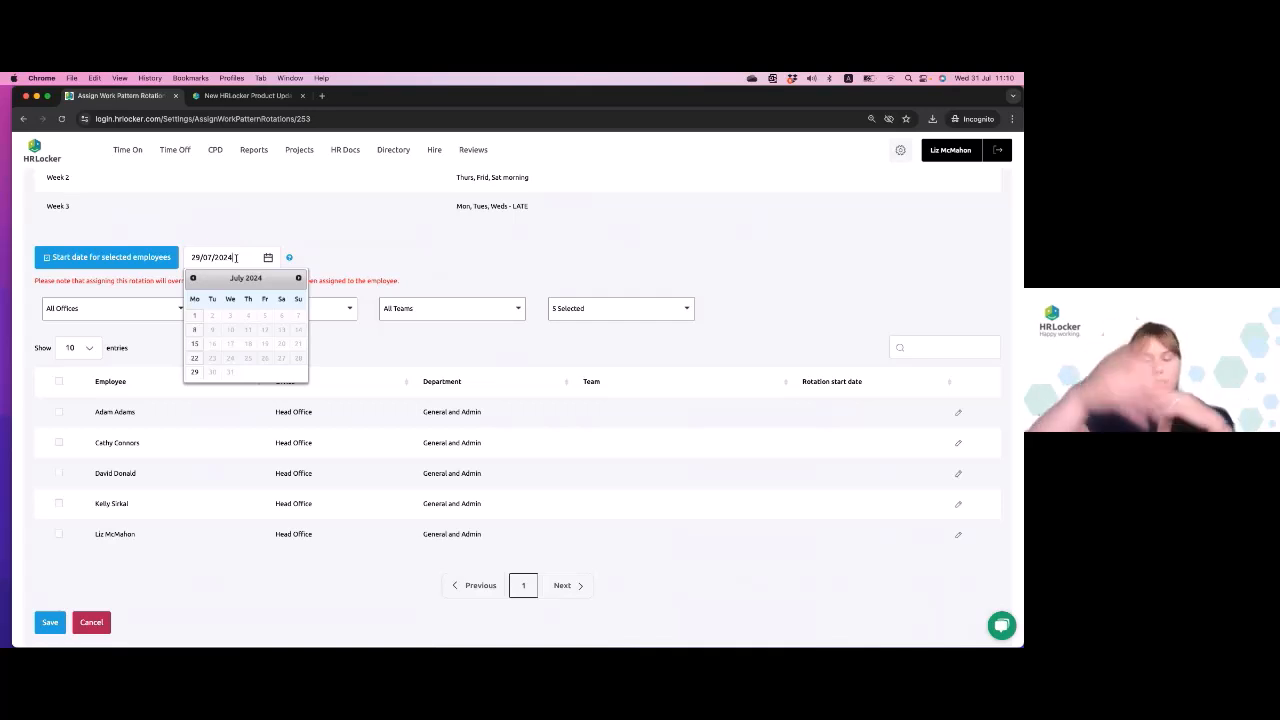
pyautogui.click(194, 375)
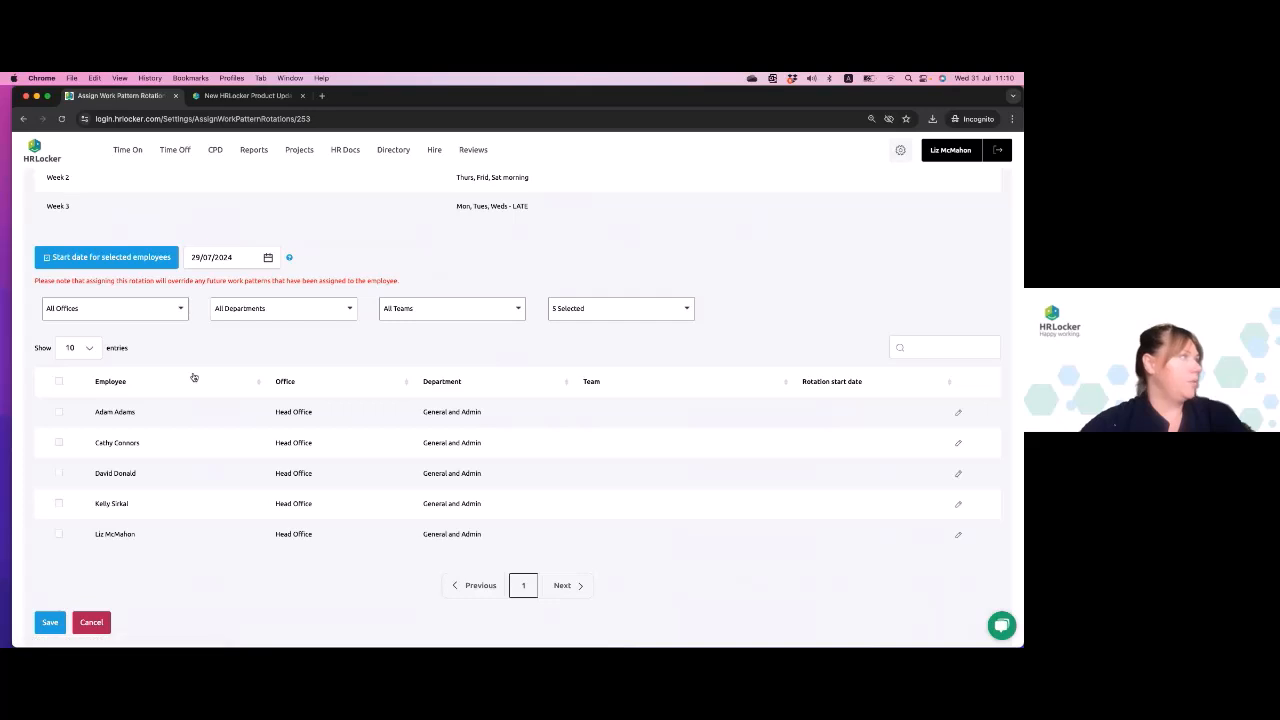
pyautogui.click(58, 381)
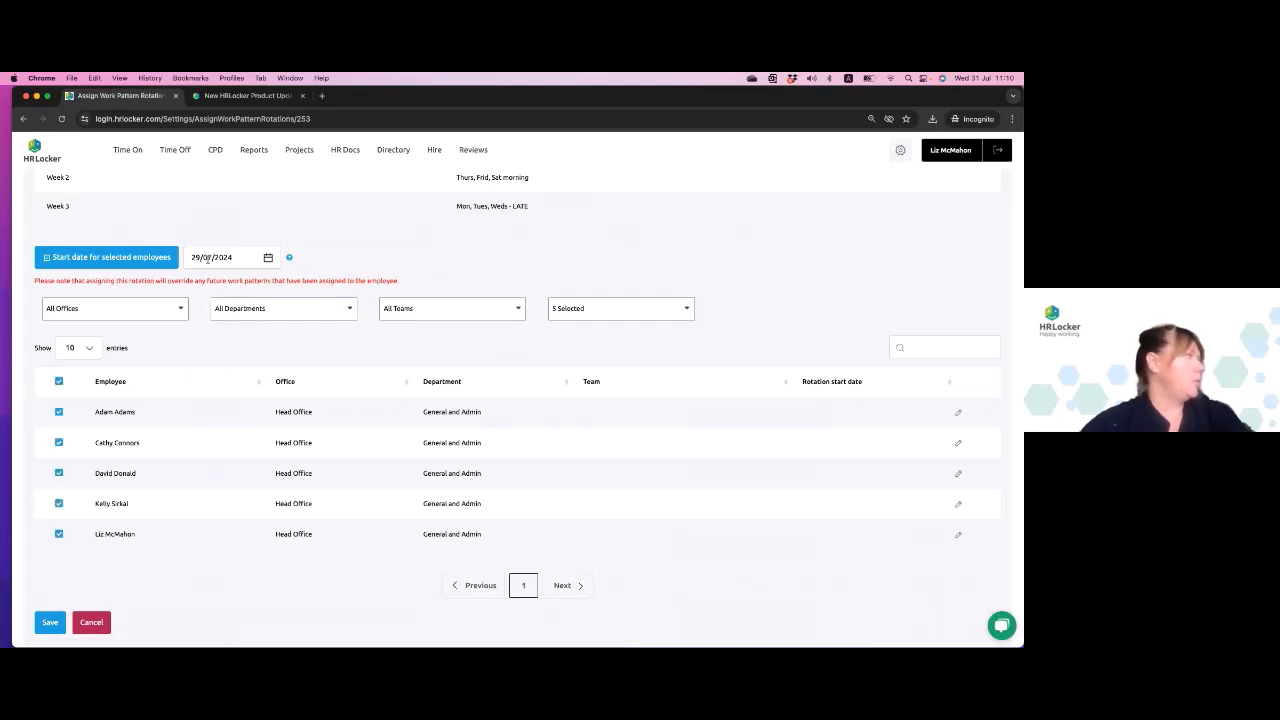
pyautogui.click(106, 257)
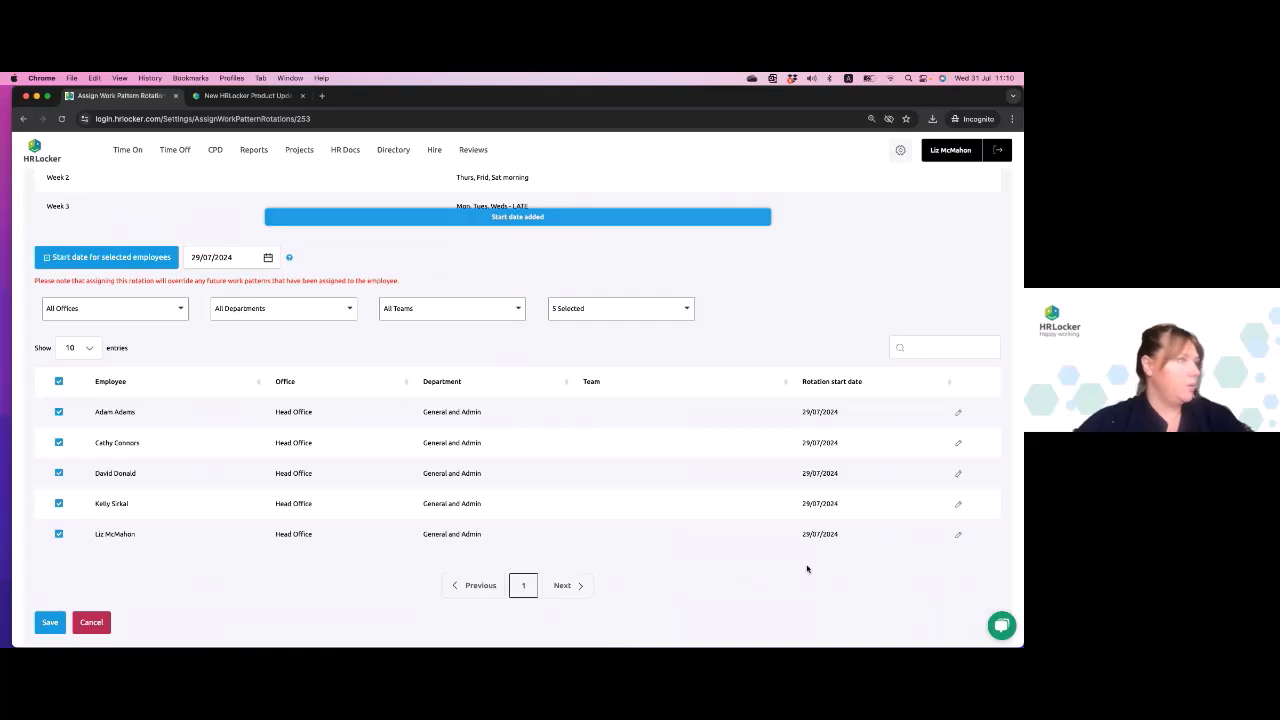
# - Change the rotation start date to 05/08/2024 for only the second, third and fourth listed employees
pyautogui.click(58, 381)
pyautogui.click(58, 473)
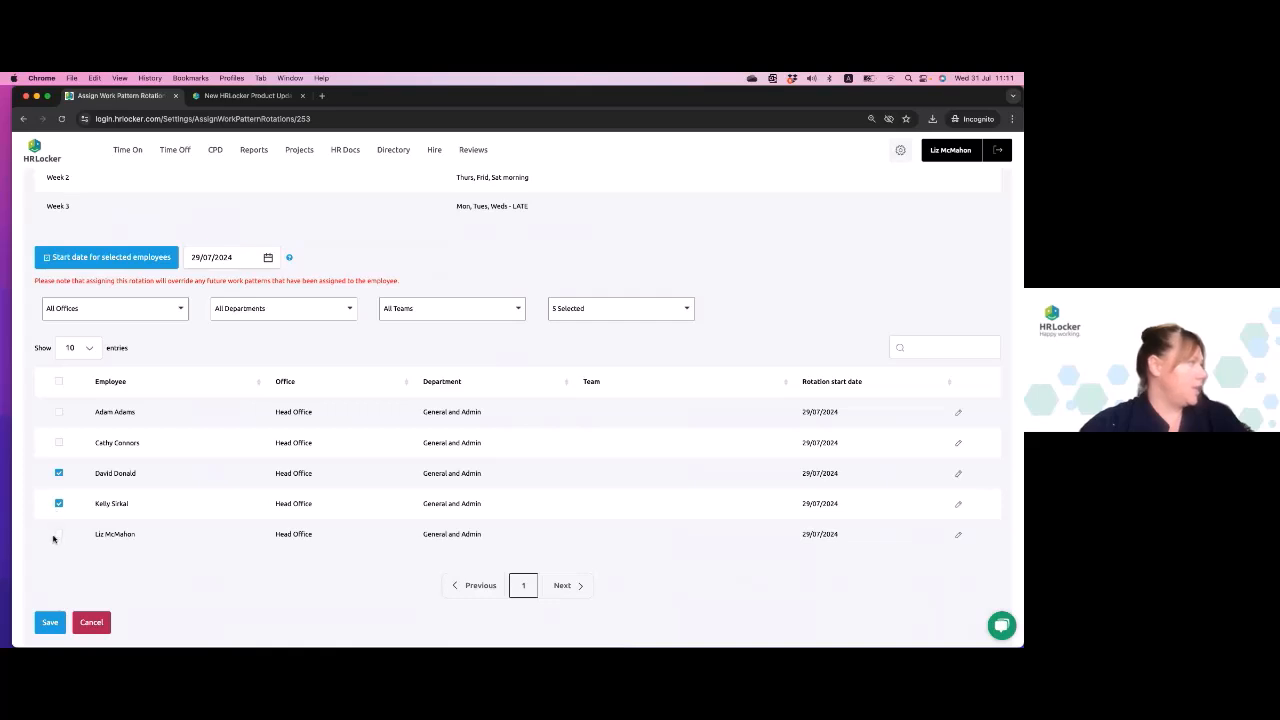
pyautogui.click(57, 535)
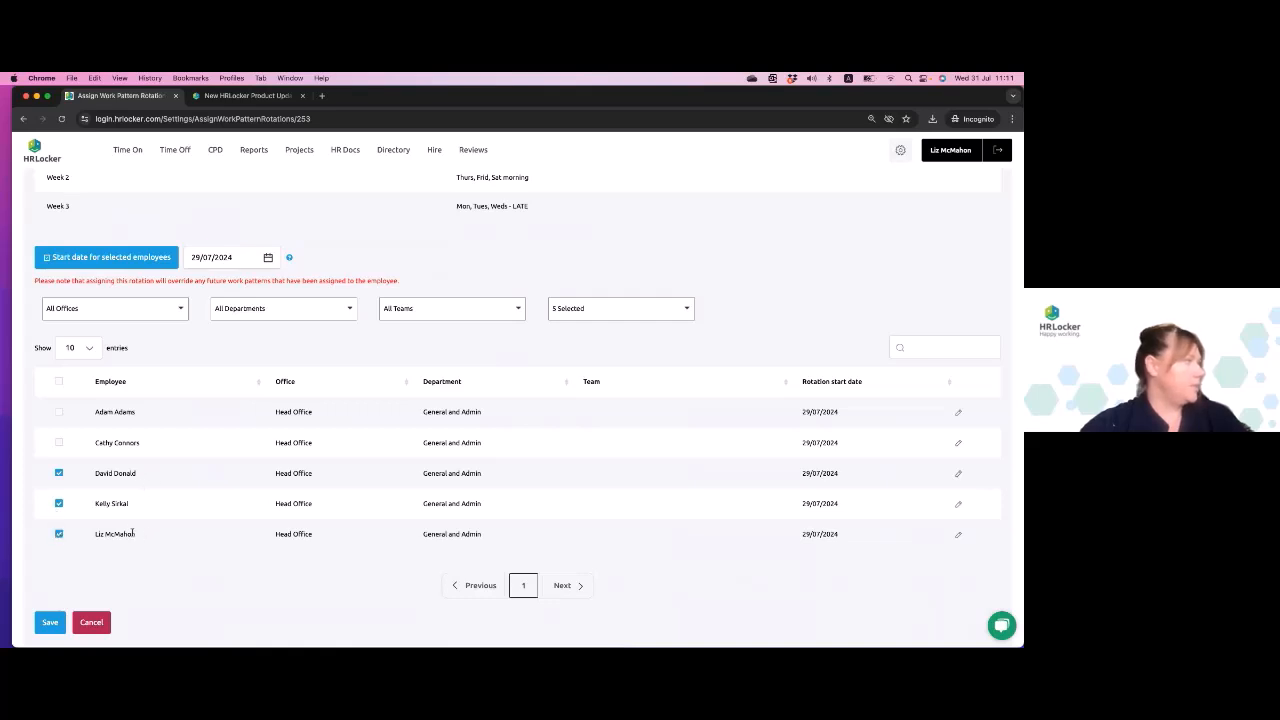
pyautogui.click(58, 535)
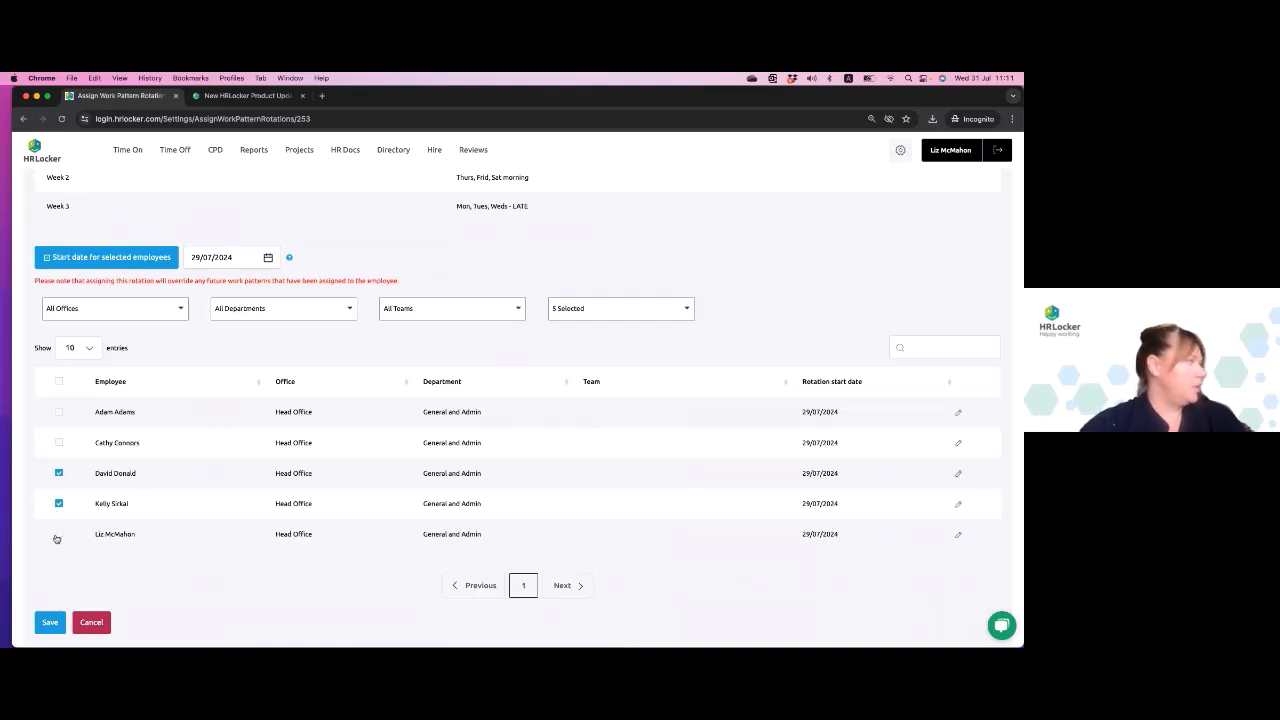
pyautogui.click(57, 446)
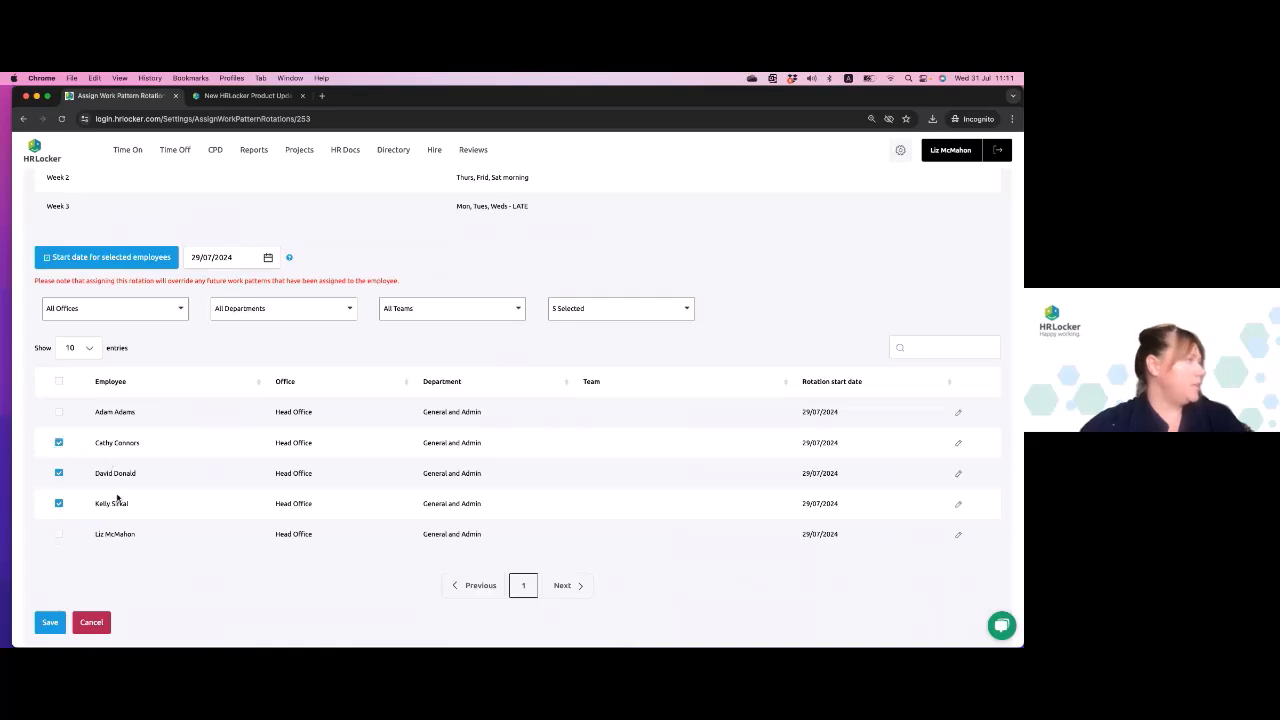
pyautogui.click(267, 257)
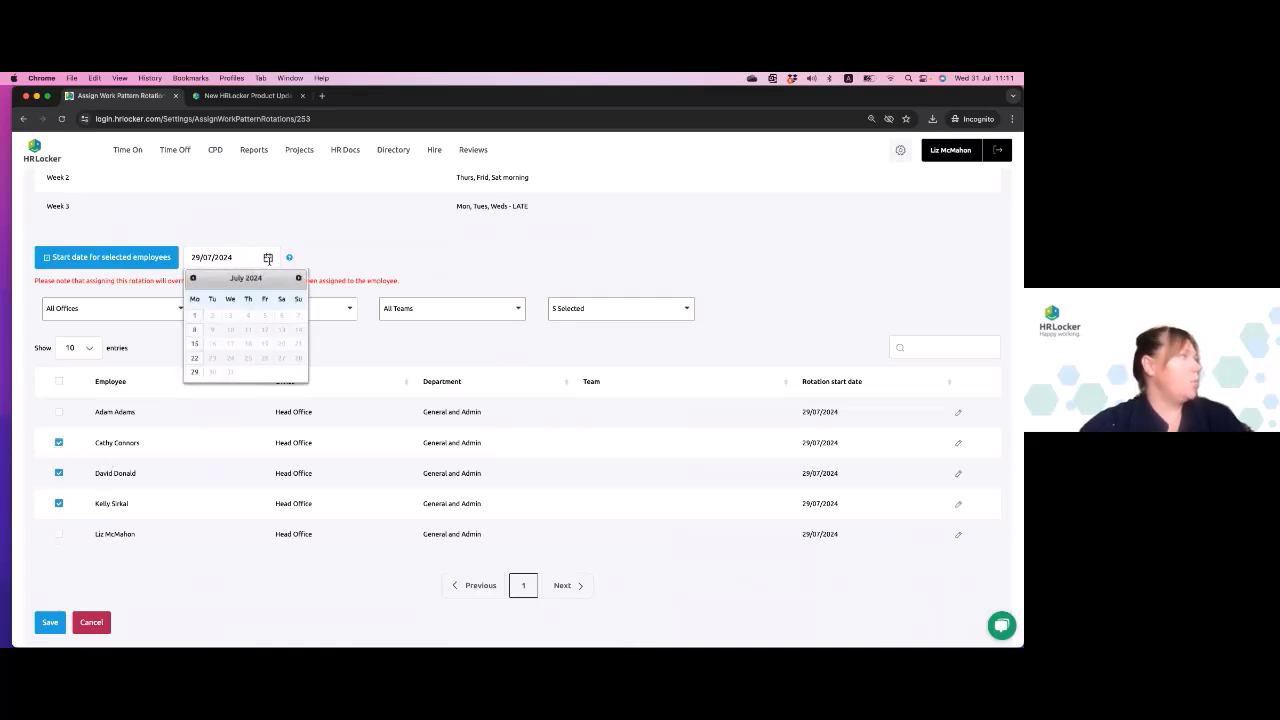
pyautogui.click(300, 278)
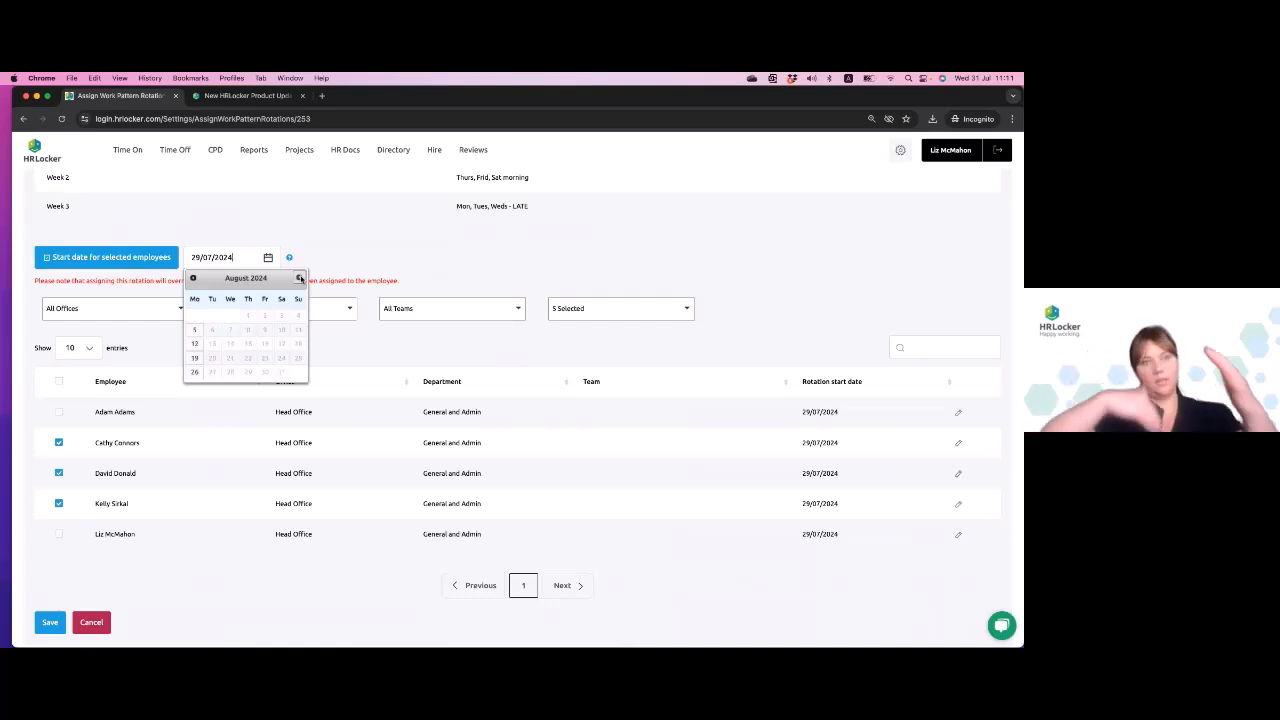
pyautogui.click(196, 331)
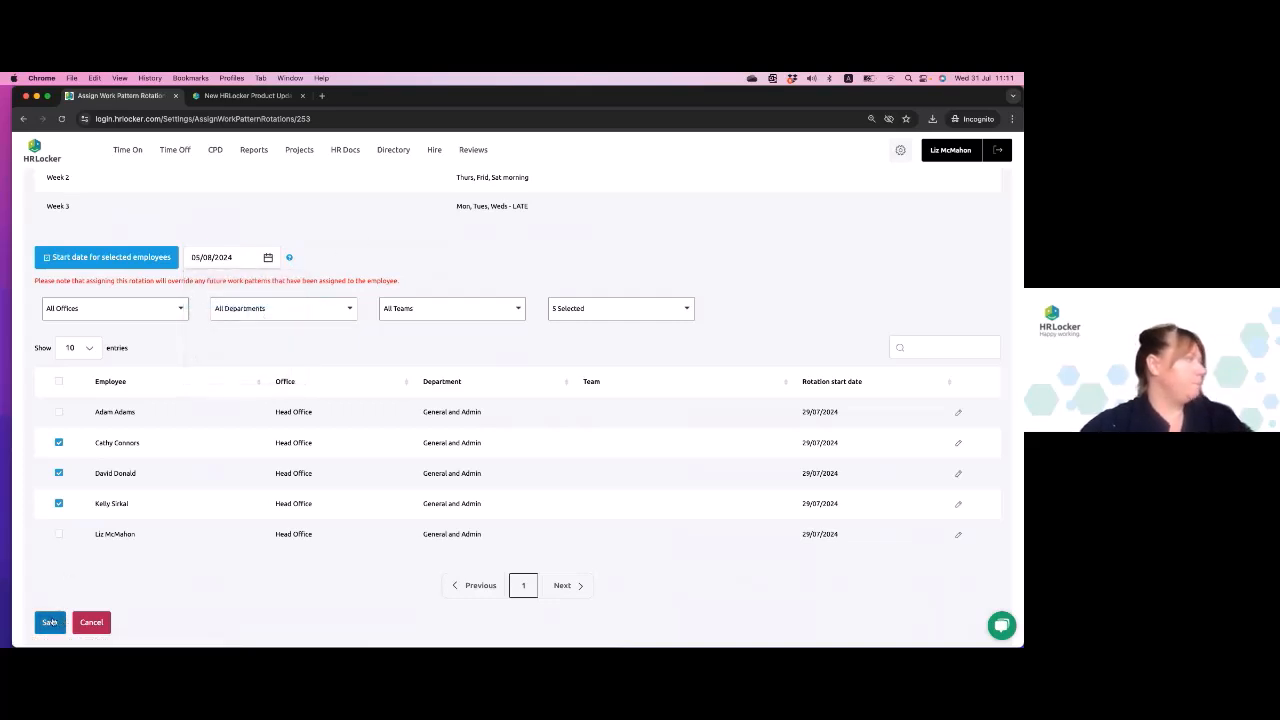
pyautogui.click(84, 262)
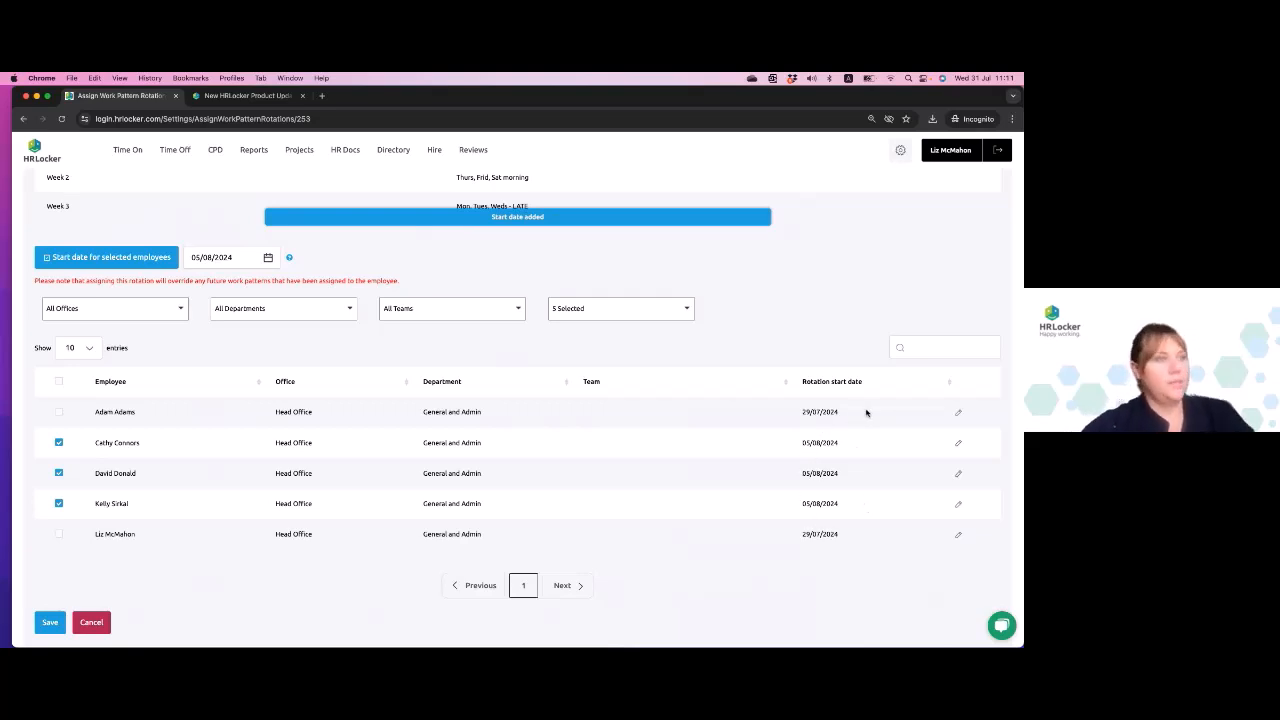
# - Save the rotation assignment and open the logged-in administrator's employee profile
pyautogui.scroll(-1, 755, 351)
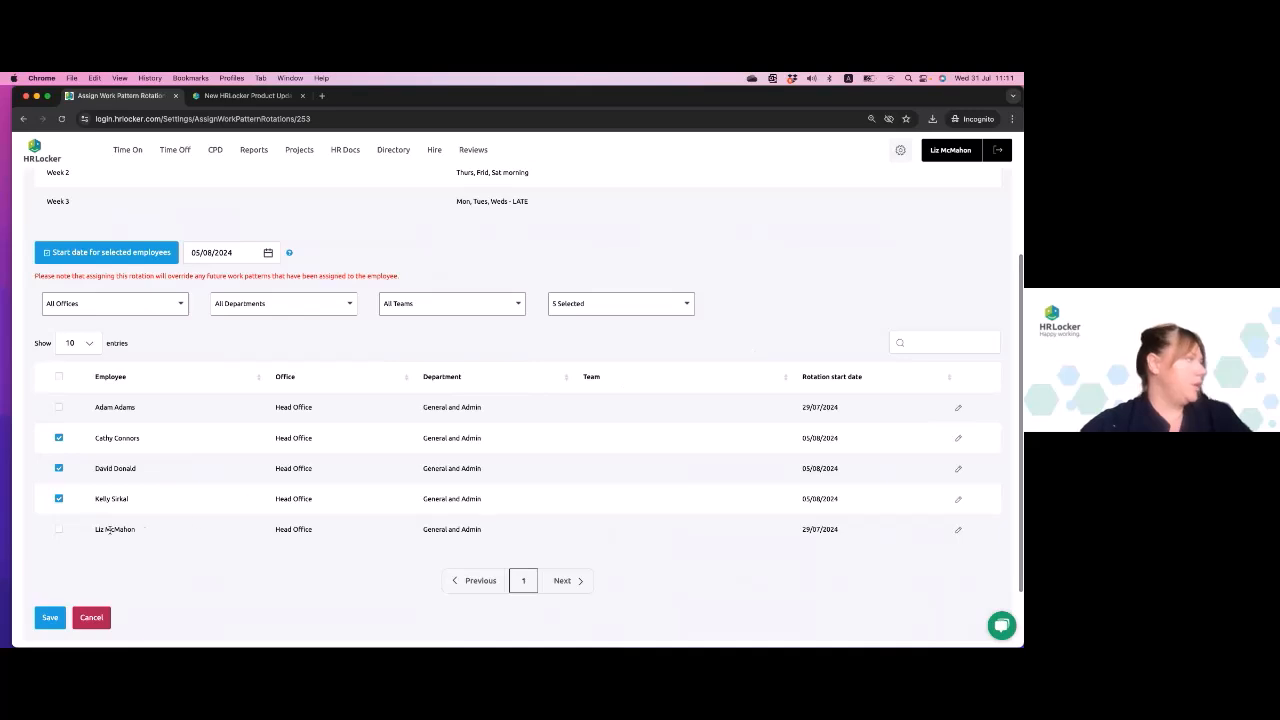
pyautogui.moveTo(93, 533); pyautogui.dragTo(179, 533)
pyautogui.scroll(5, 176, 537)
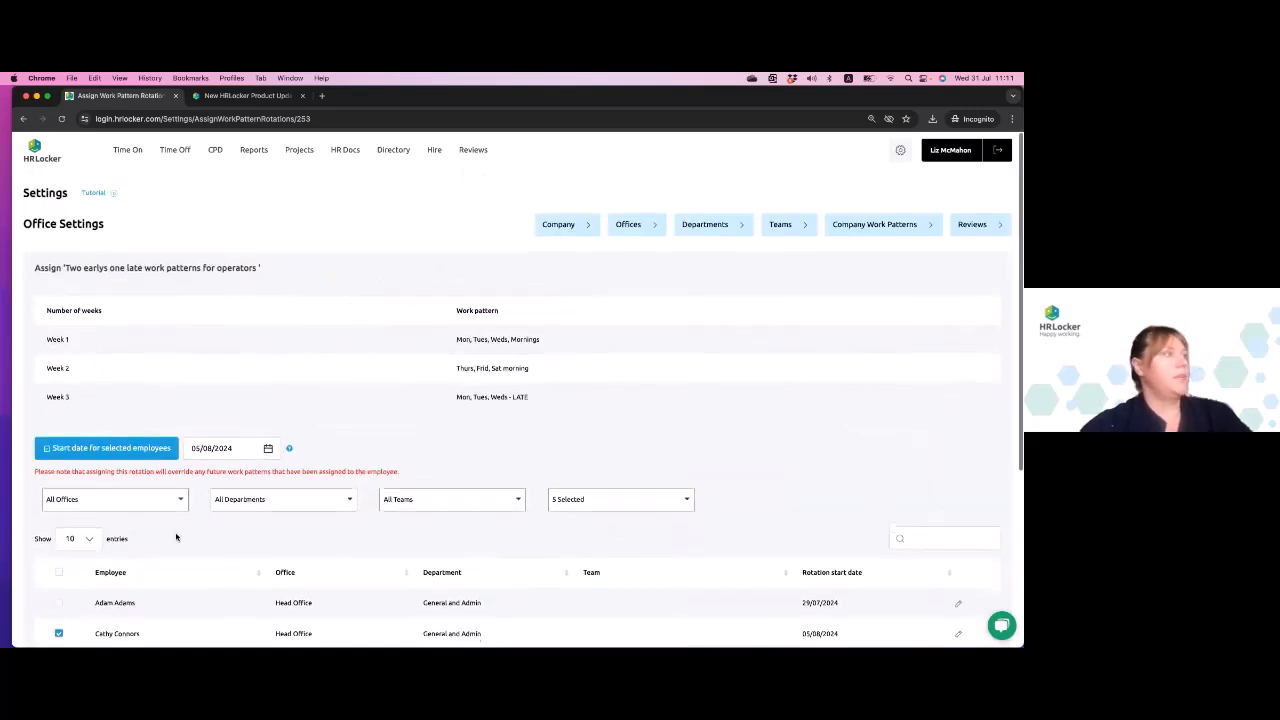
pyautogui.click(942, 150)
pyautogui.click(476, 296)
pyautogui.scroll(-5, 514, 394)
pyautogui.click(49, 536)
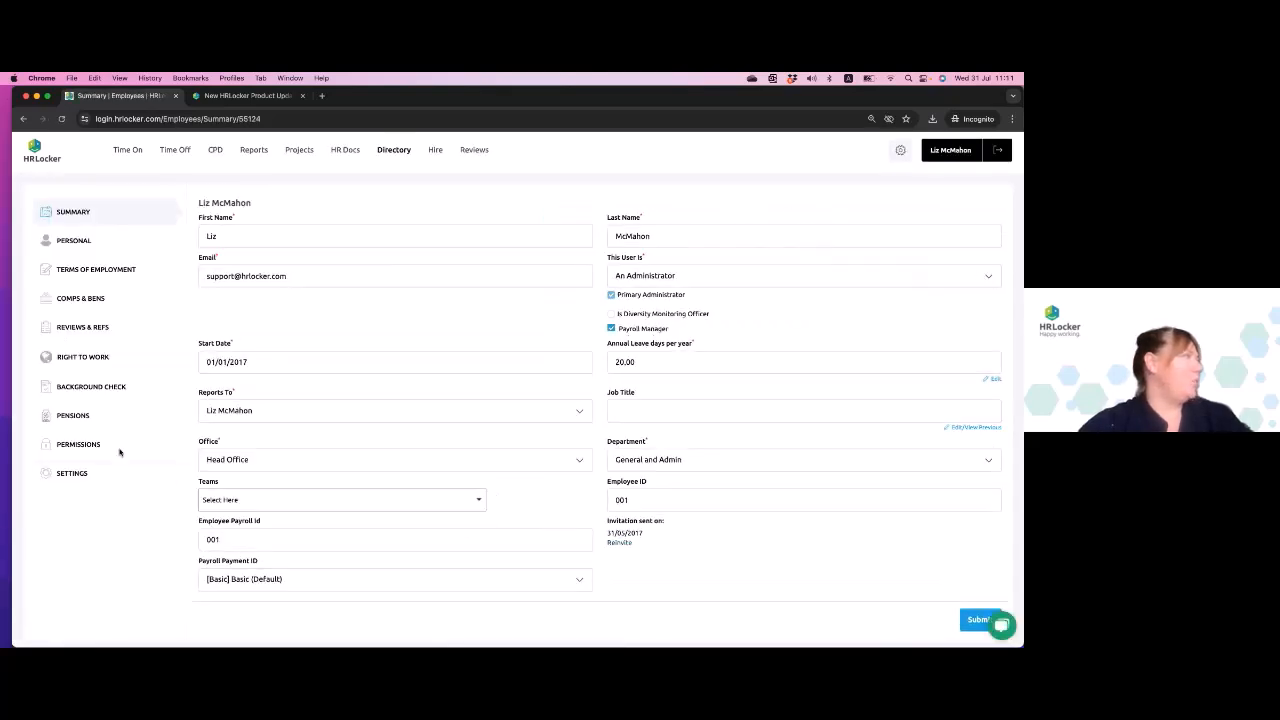
# - Examine the work week patterns in the employee's profile settings and return to the settings page
pyautogui.click(66, 476)
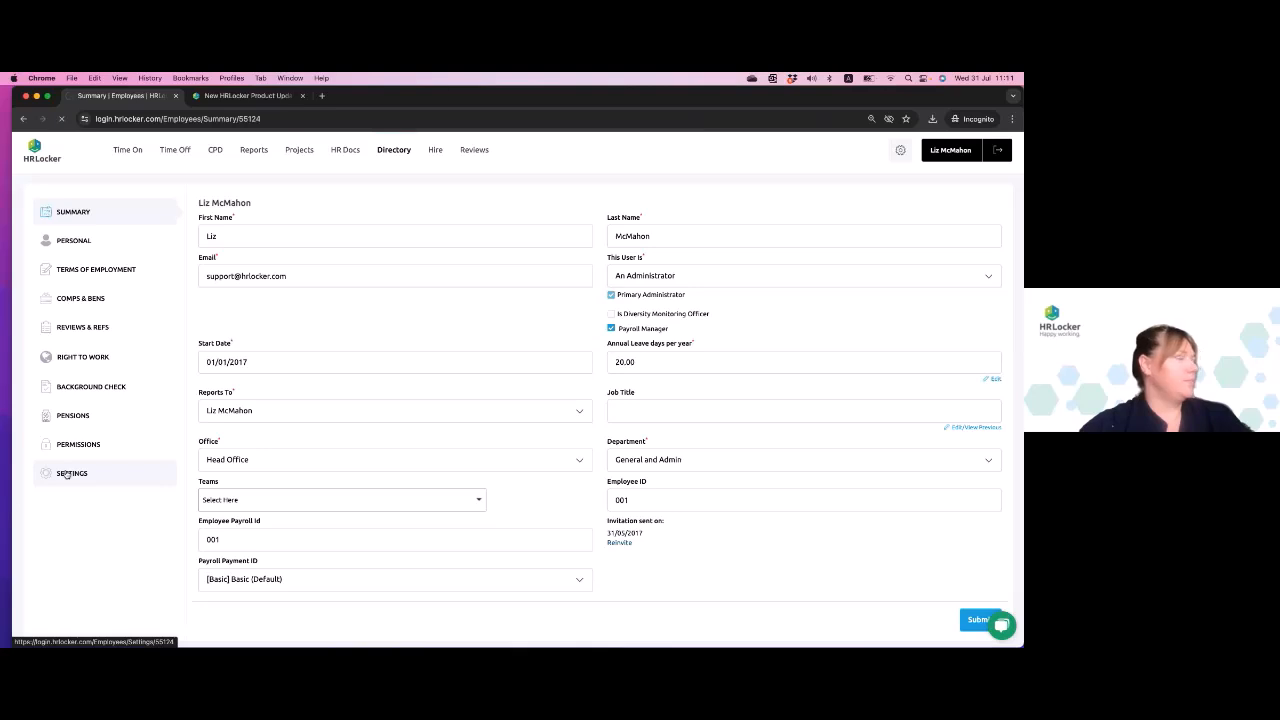
pyautogui.scroll(-5, 364, 530)
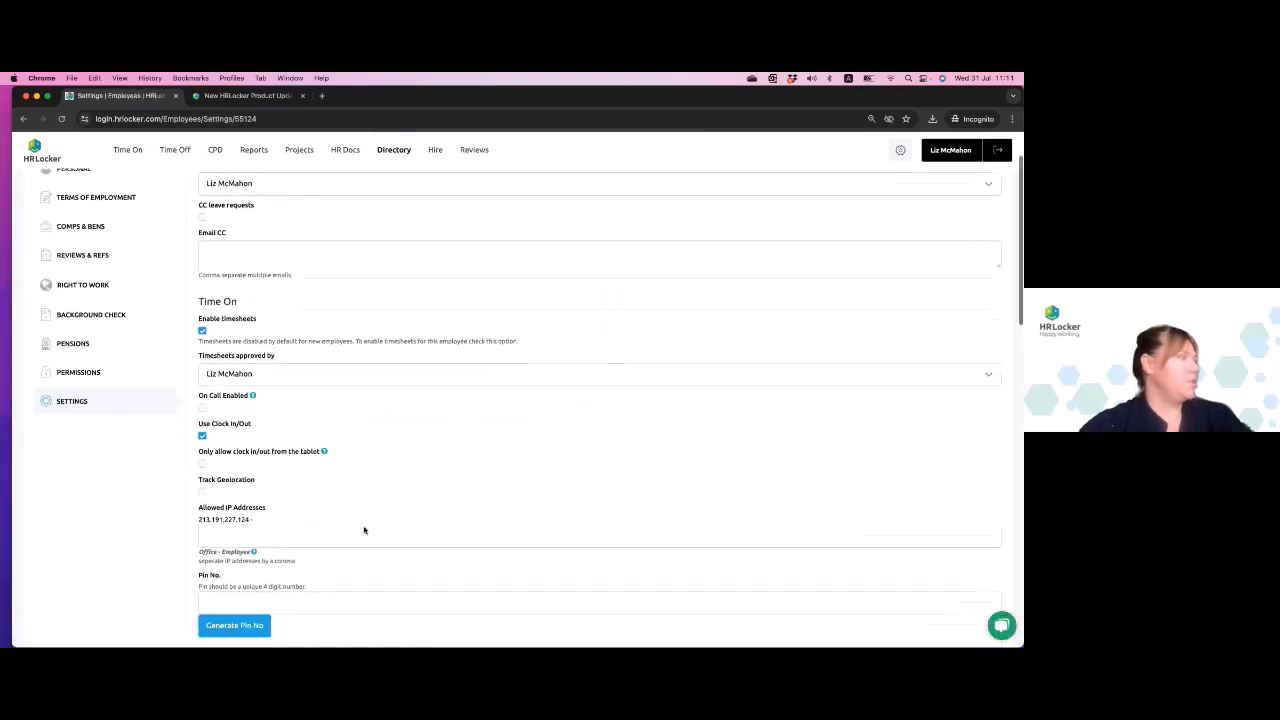
pyautogui.scroll(-1, 364, 530)
pyautogui.scroll(3, 364, 530)
pyautogui.scroll(-3, 364, 530)
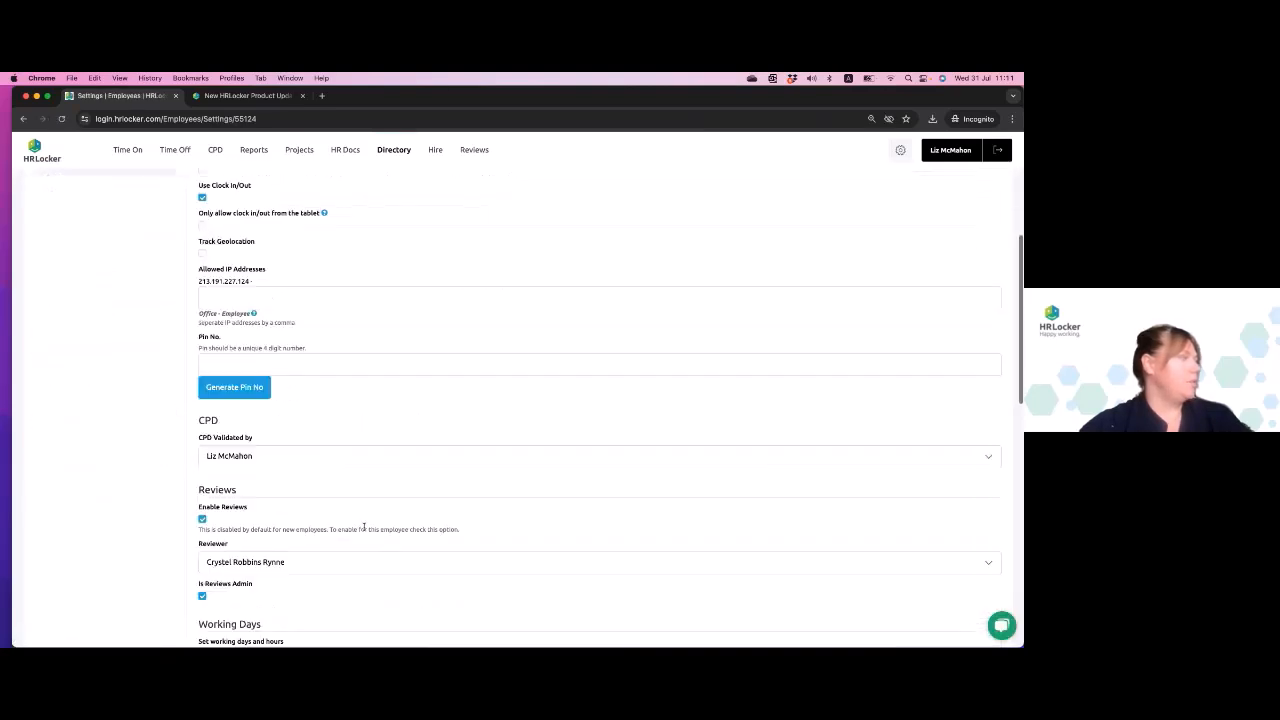
pyautogui.scroll(-3, 364, 527)
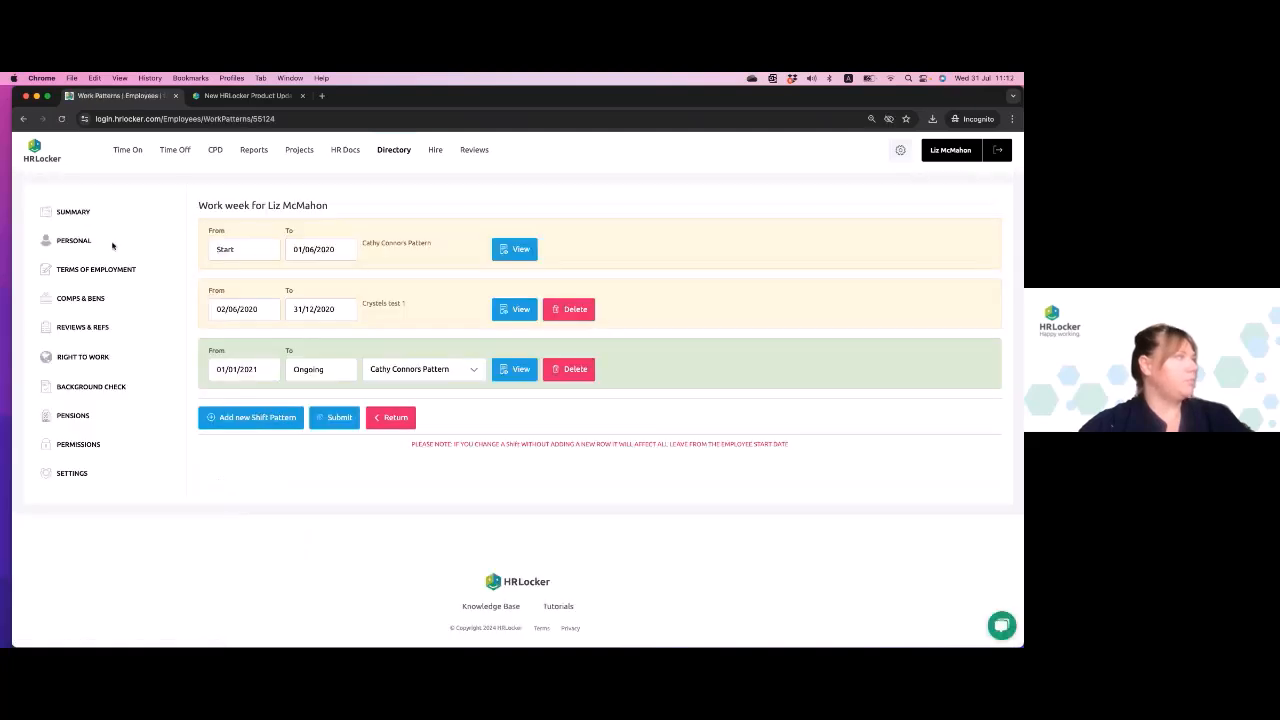
pyautogui.click(23, 118)
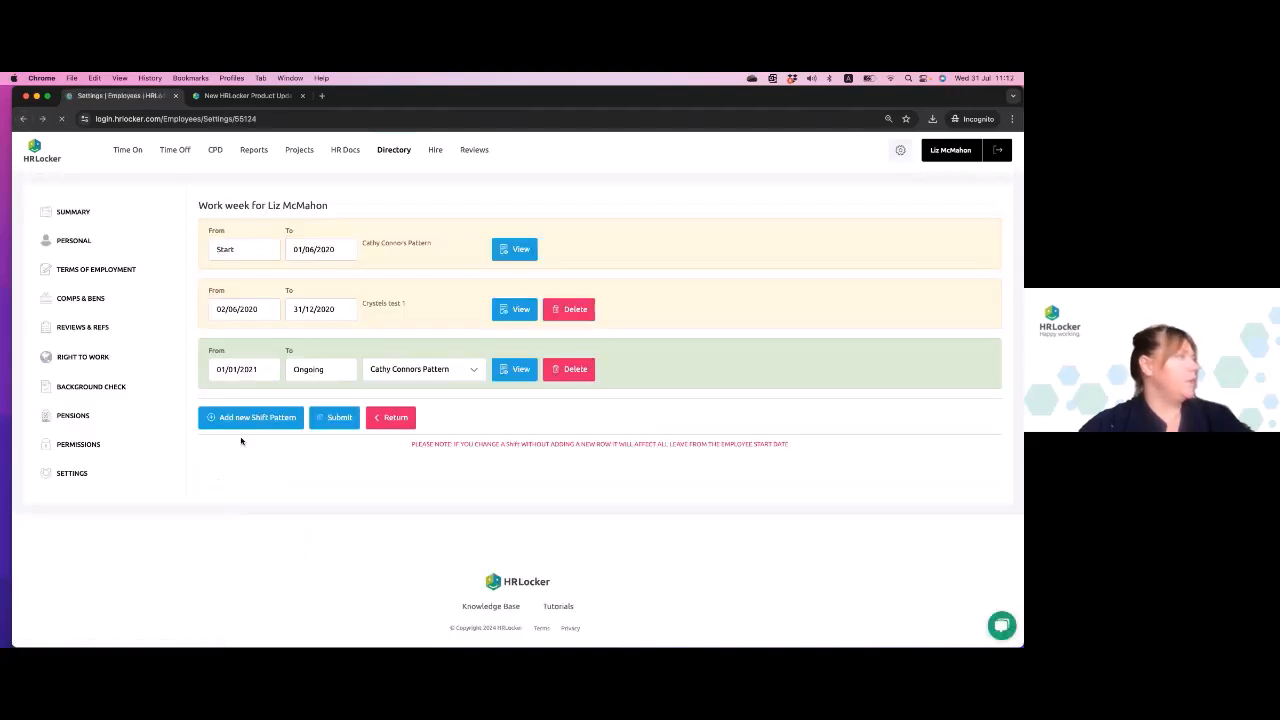
# - Check the list of work pattern rotations from the employee's profile settings and return to those settings
pyautogui.click(242, 542)
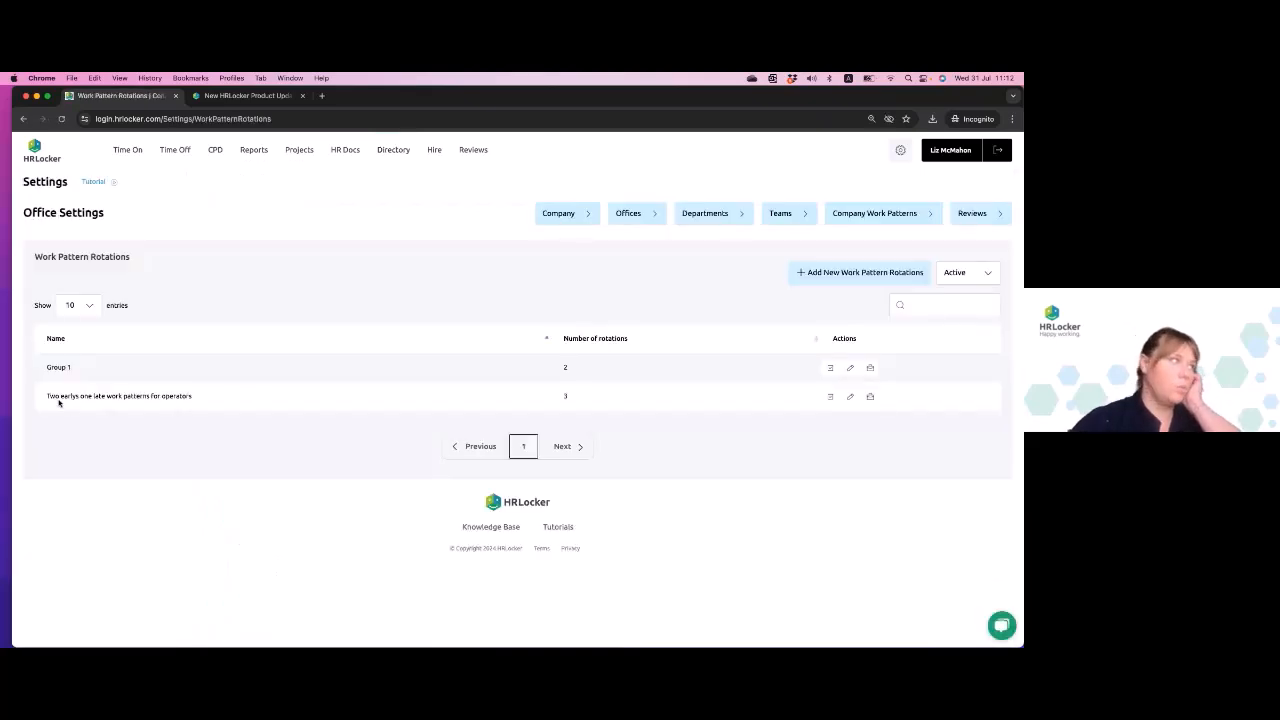
pyautogui.moveTo(69, 396); pyautogui.dragTo(182, 402)
pyautogui.click(203, 410)
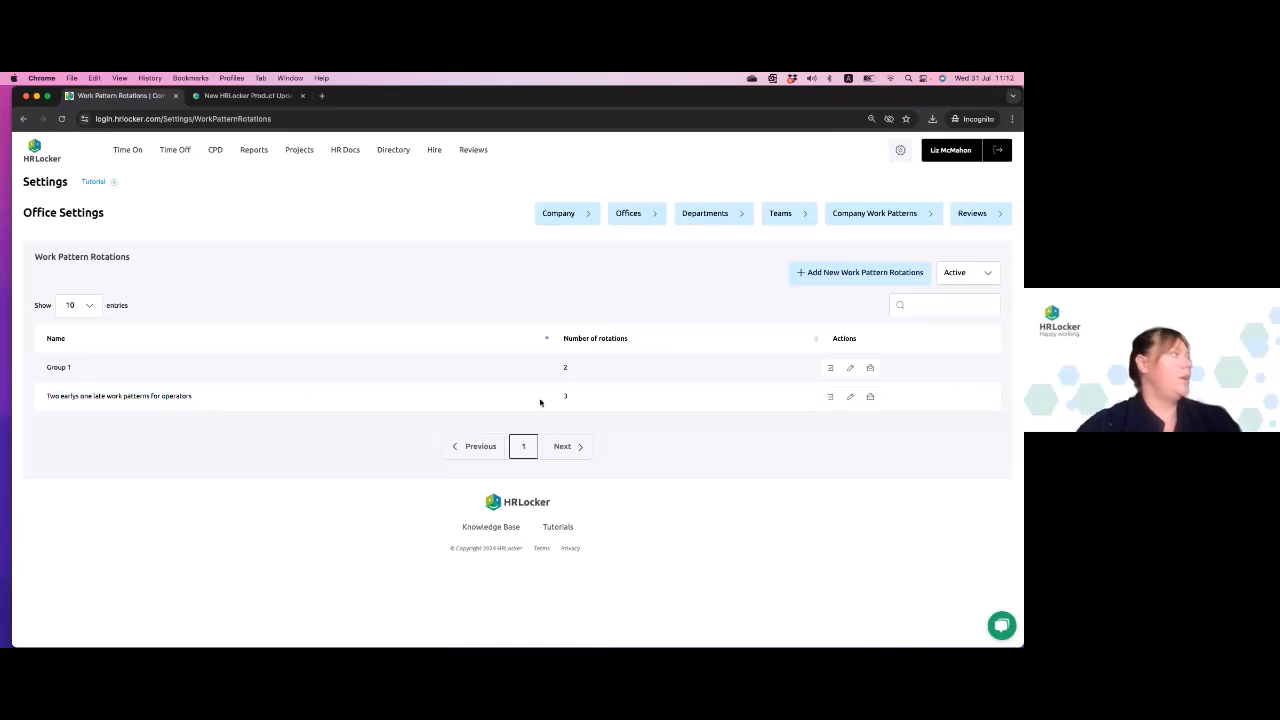
pyautogui.click(23, 118)
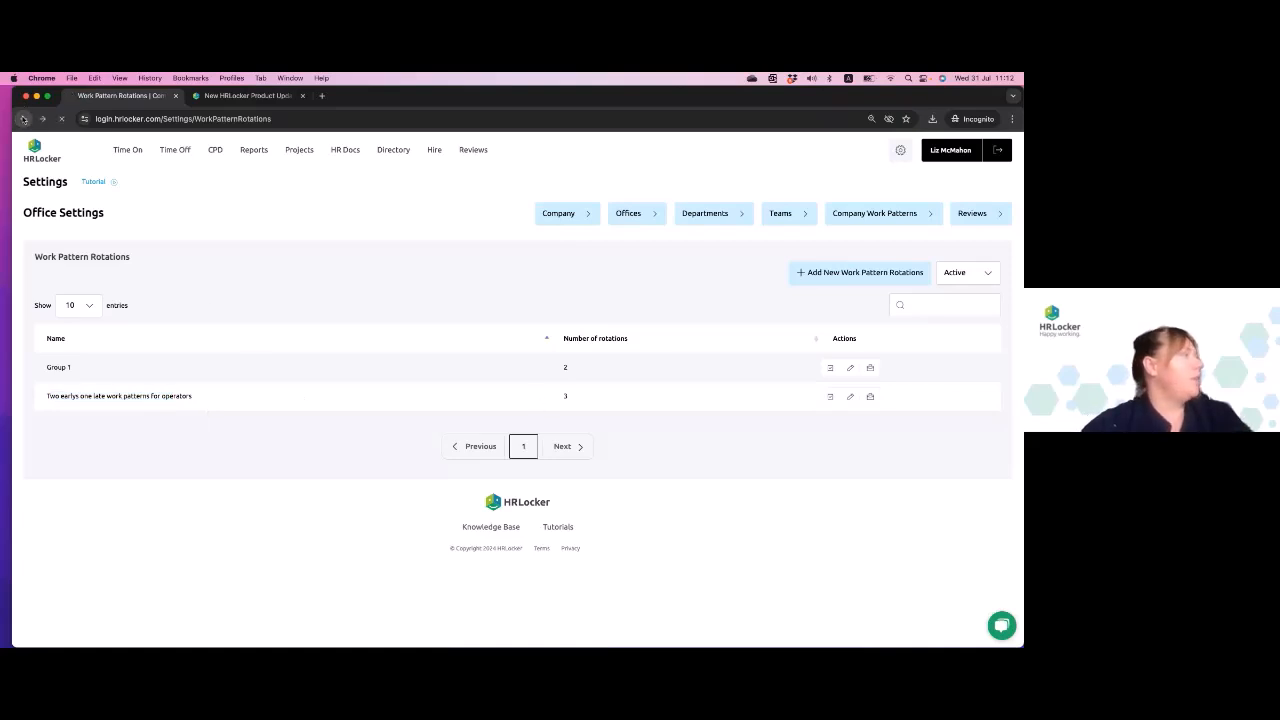
pyautogui.scroll(-1, 166, 337)
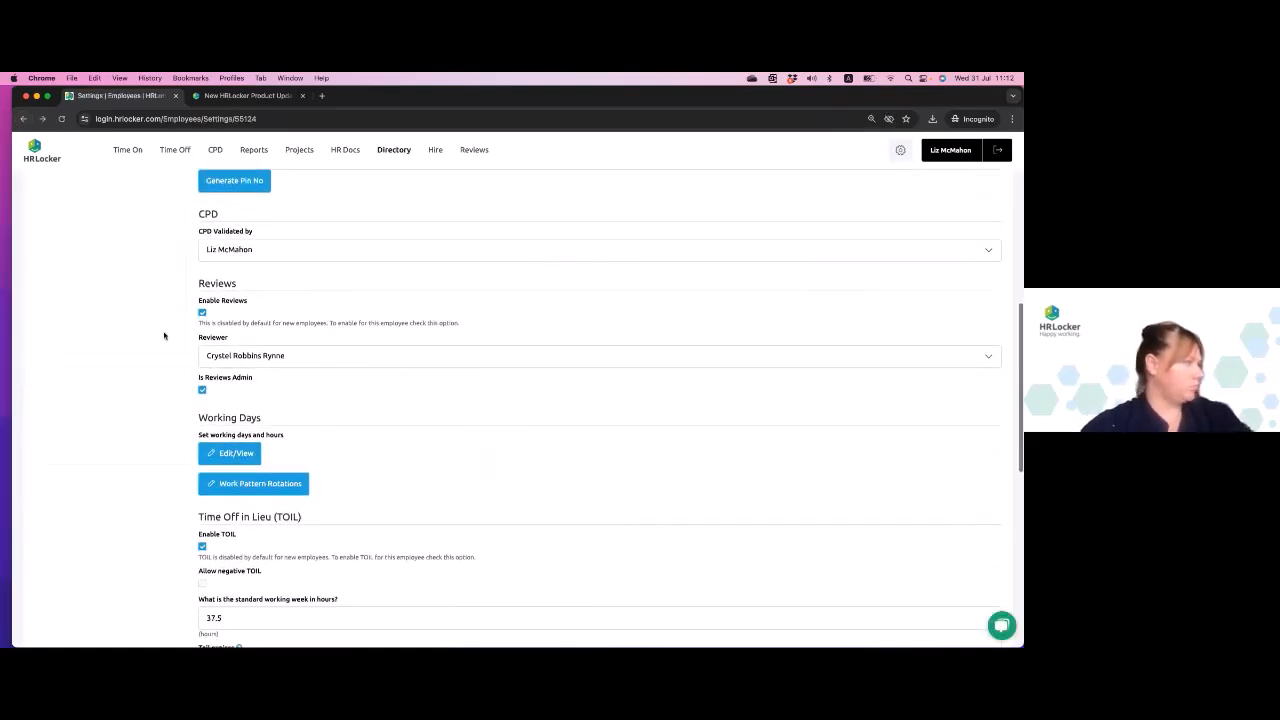
pyautogui.scroll(5, 164, 336)
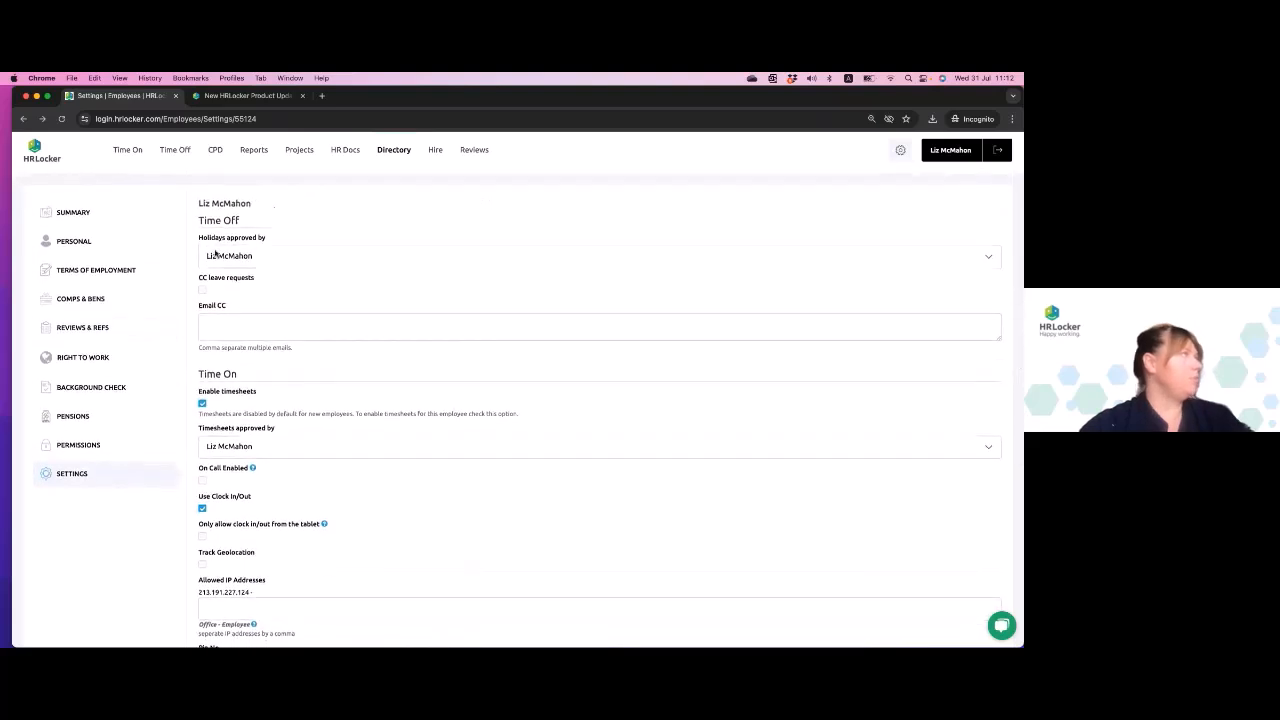
# - Examine employees' working and non-working days in the Who's Off monthly calendar for July and August 2024
pyautogui.click(172, 153)
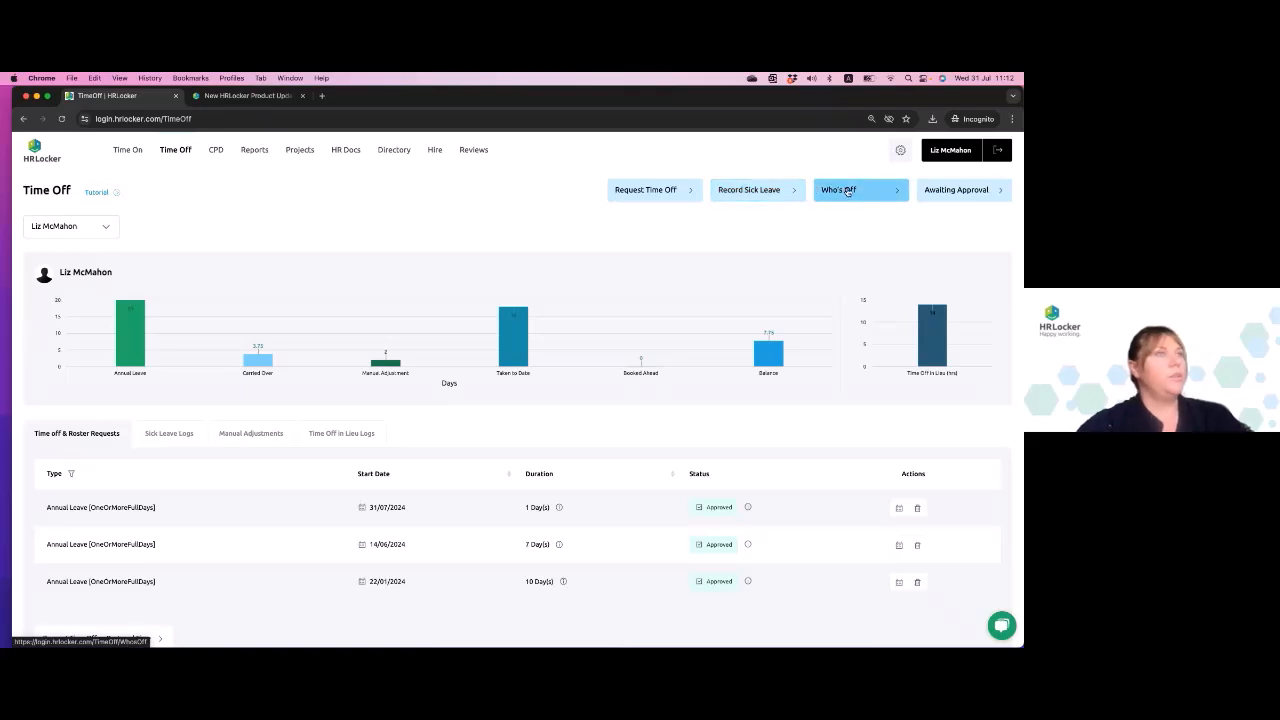
pyautogui.click(847, 191)
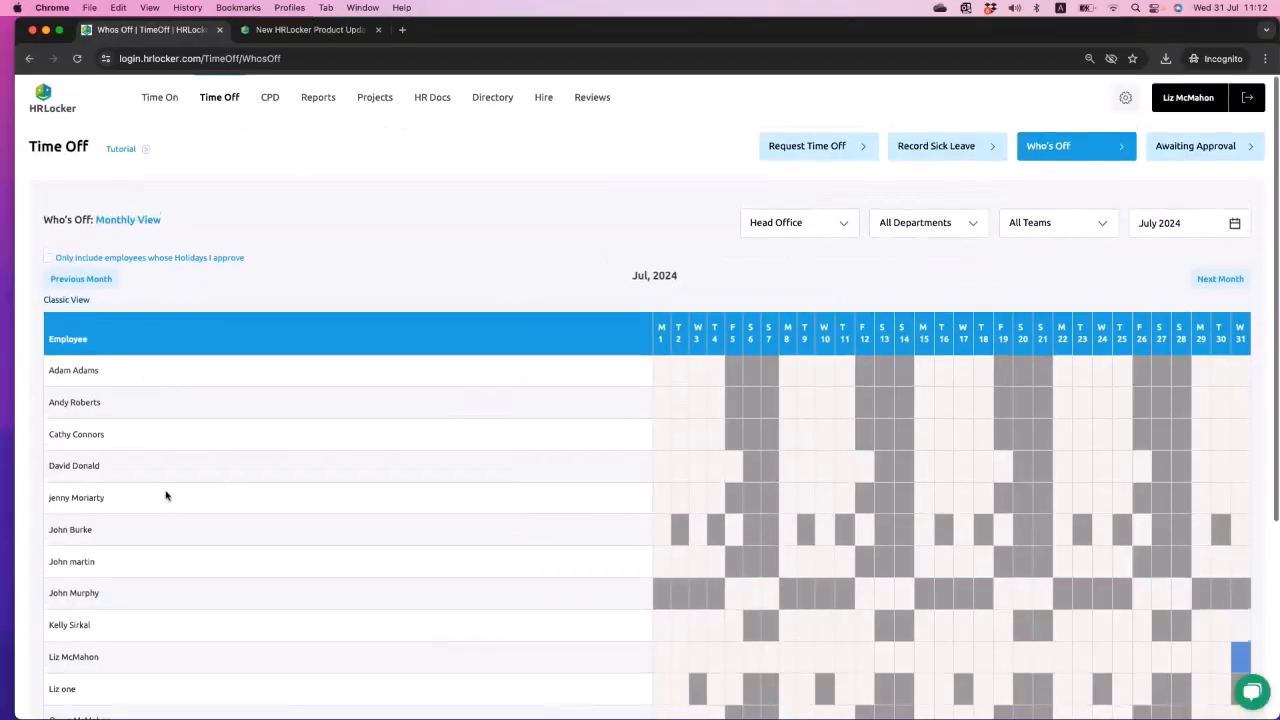
pyautogui.scroll(-1, 133, 467)
pyautogui.scroll(-3, 660, 531)
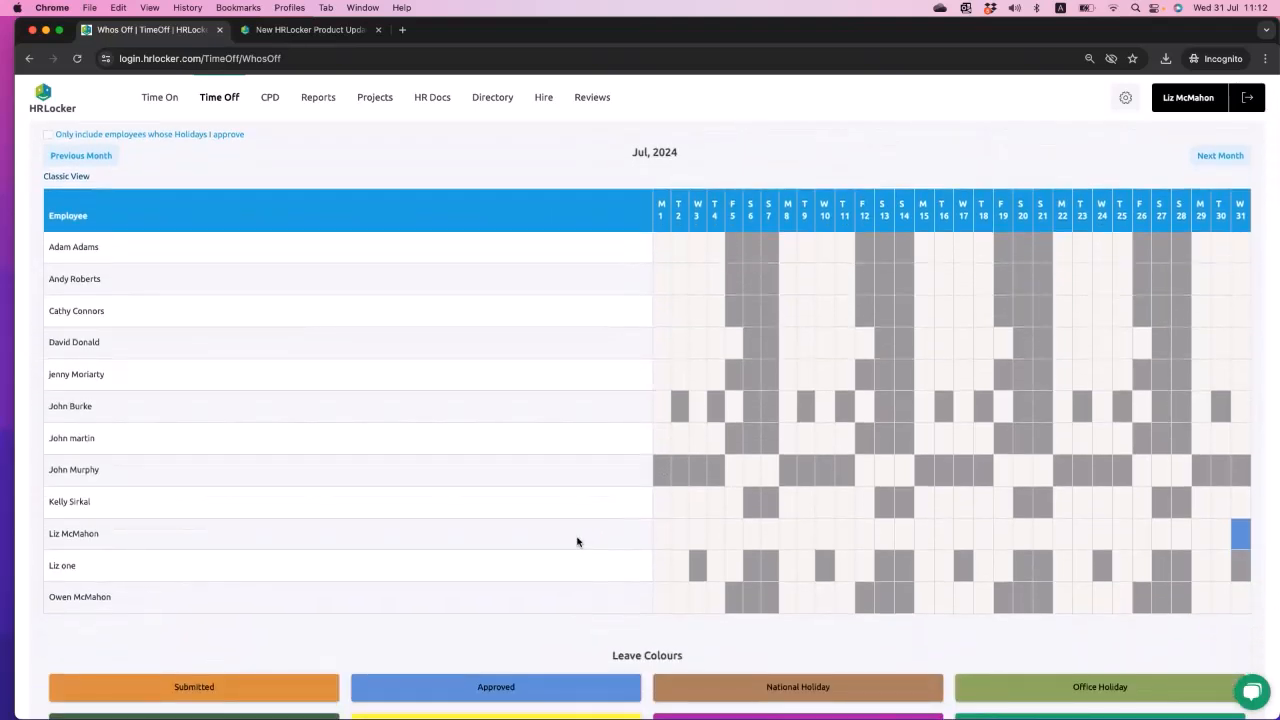
pyautogui.scroll(2, 795, 365)
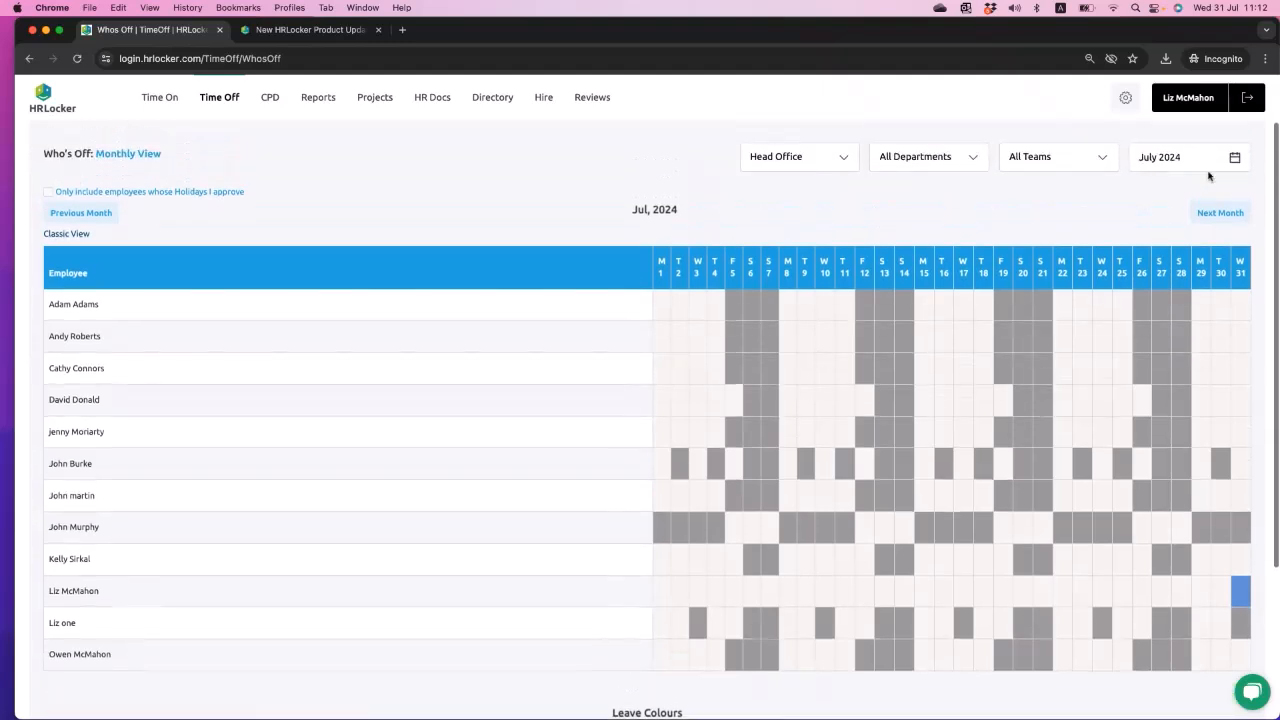
pyautogui.click(1222, 214)
pyautogui.scroll(-3, 1034, 507)
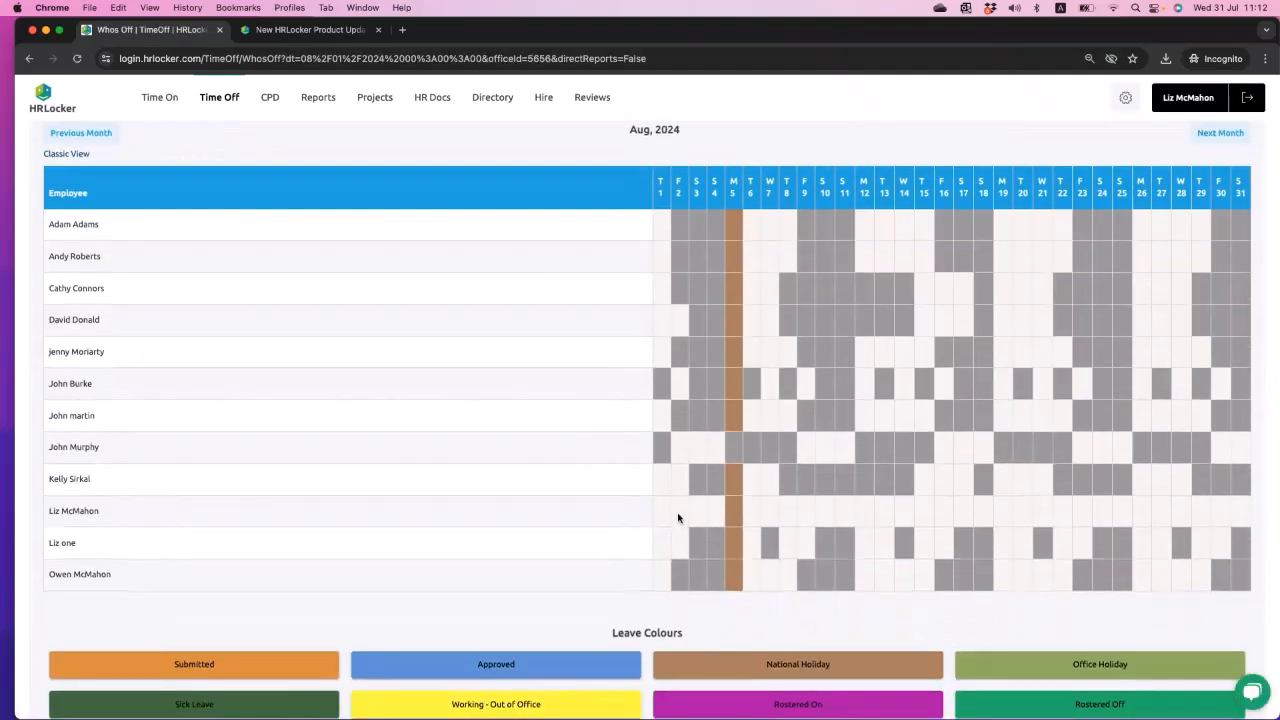
pyautogui.scroll(3, 677, 518)
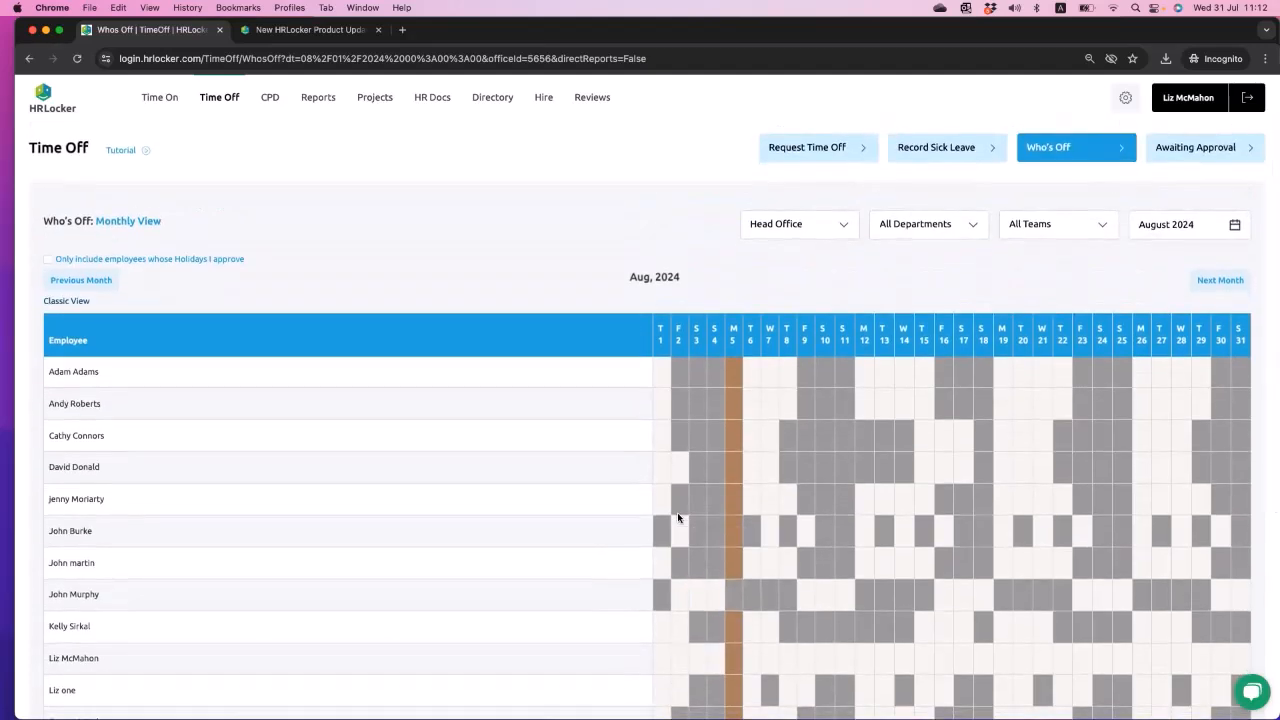
# - Open the employee assignment page of the rotation "Two earlys one late work patterns for operators" and review the assigned employees
pyautogui.click(1182, 102)
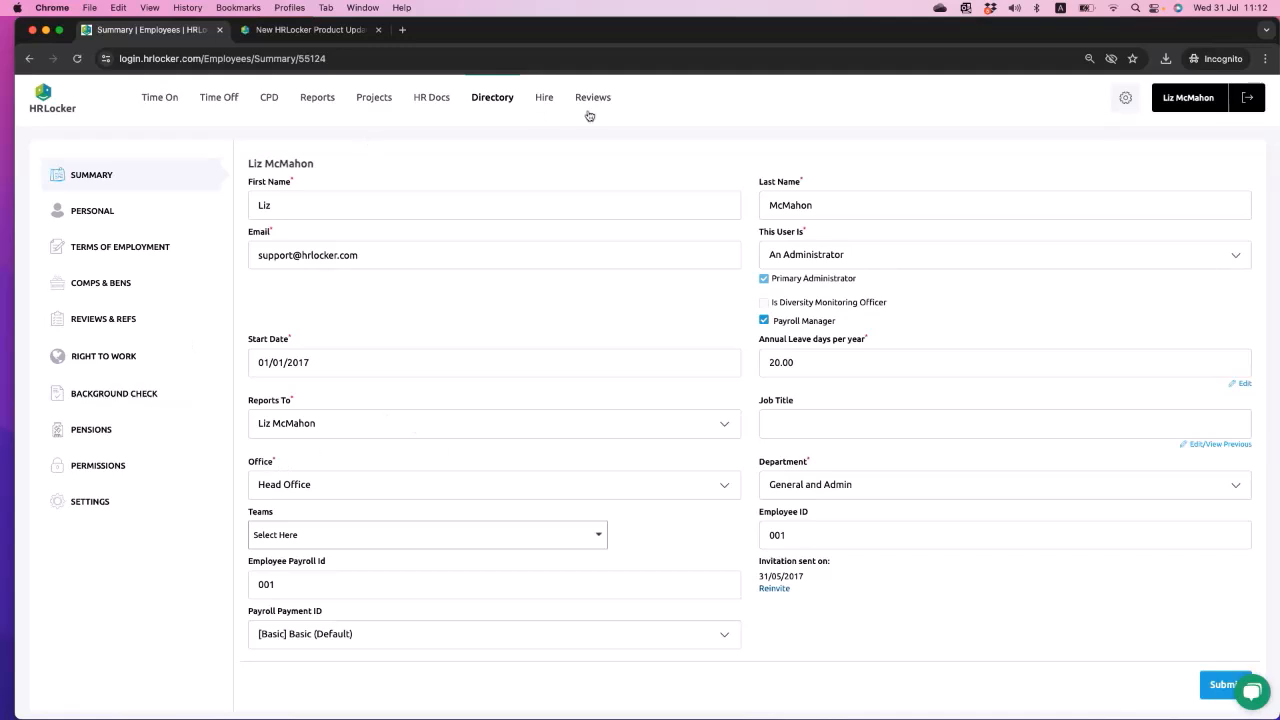
pyautogui.click(1125, 101)
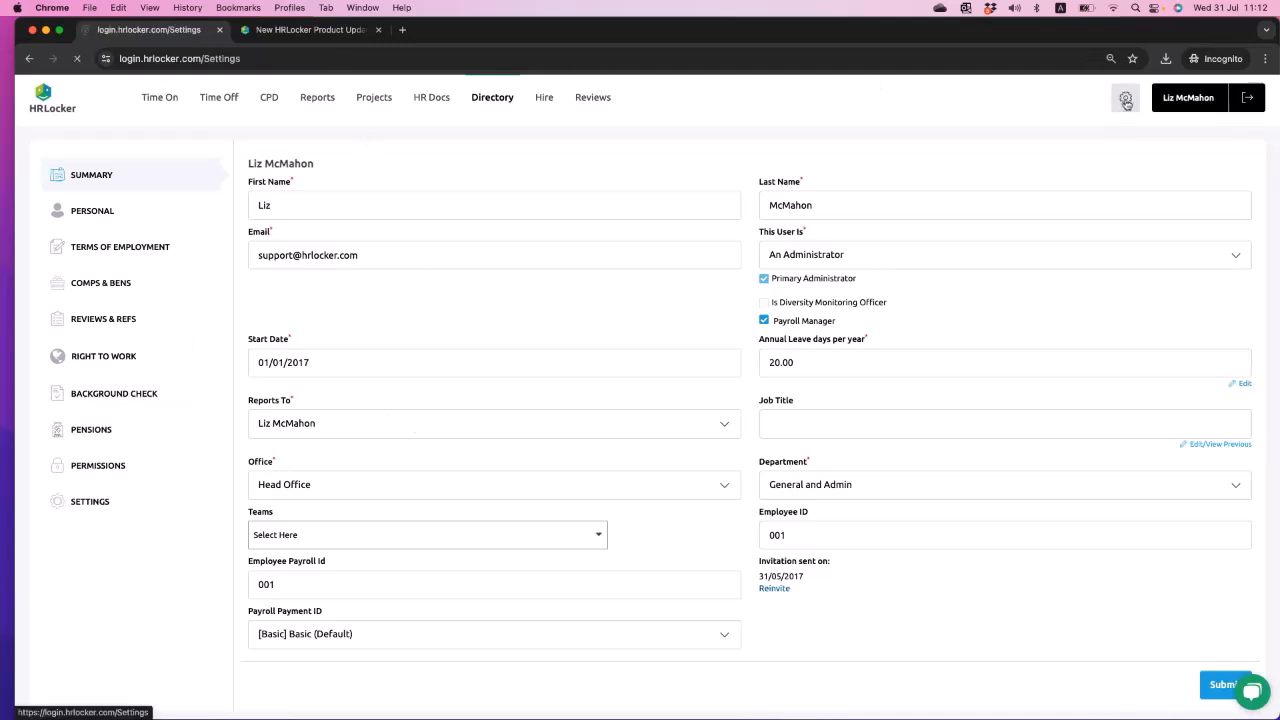
pyautogui.click(562, 496)
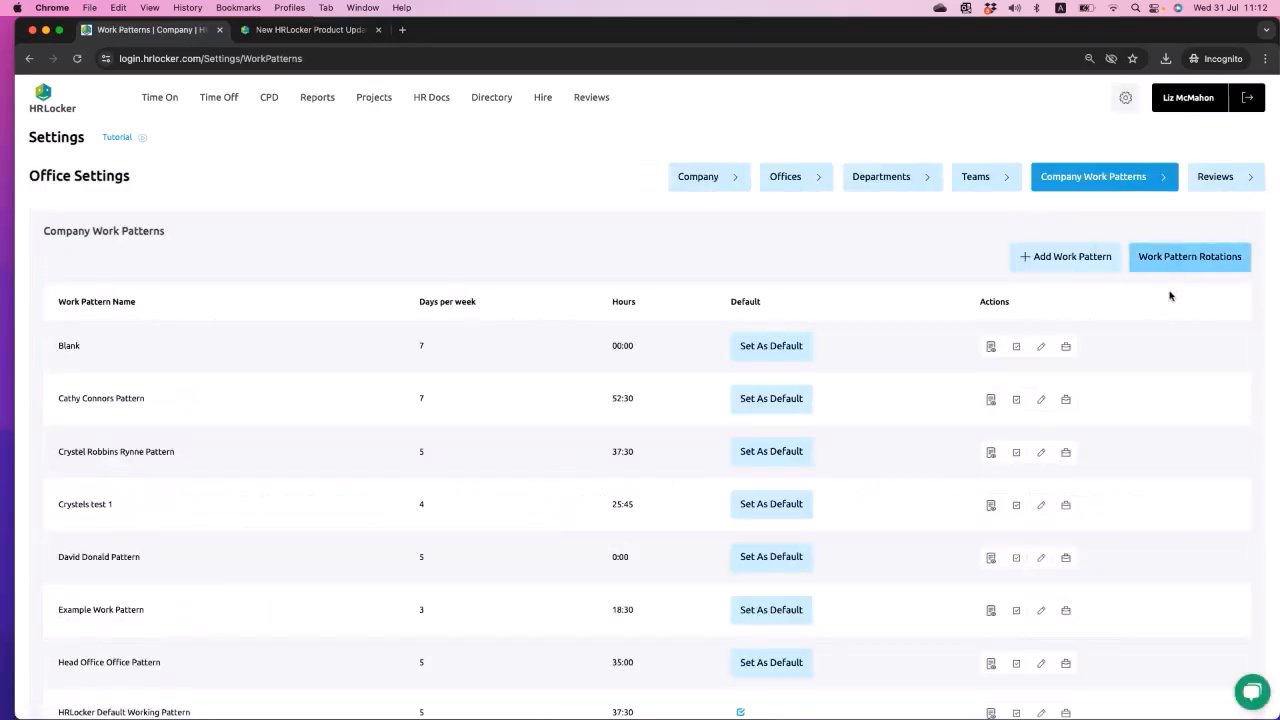
pyautogui.click(1189, 264)
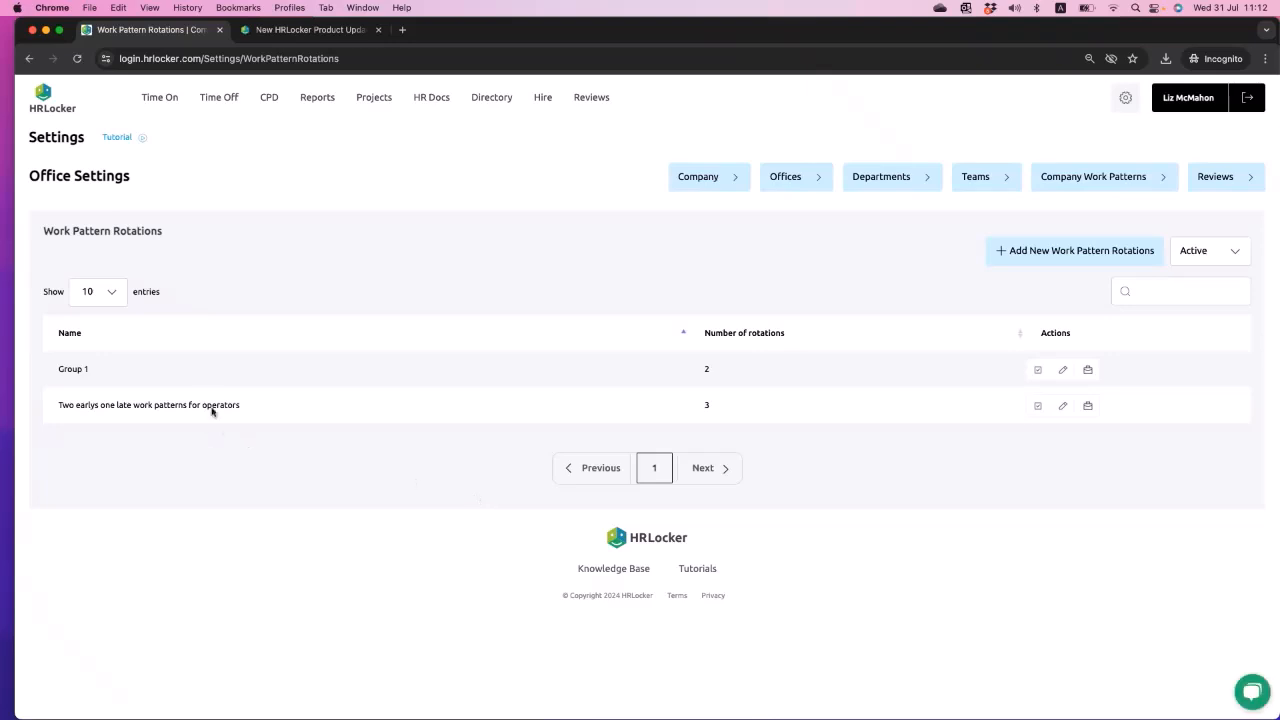
pyautogui.click(1037, 405)
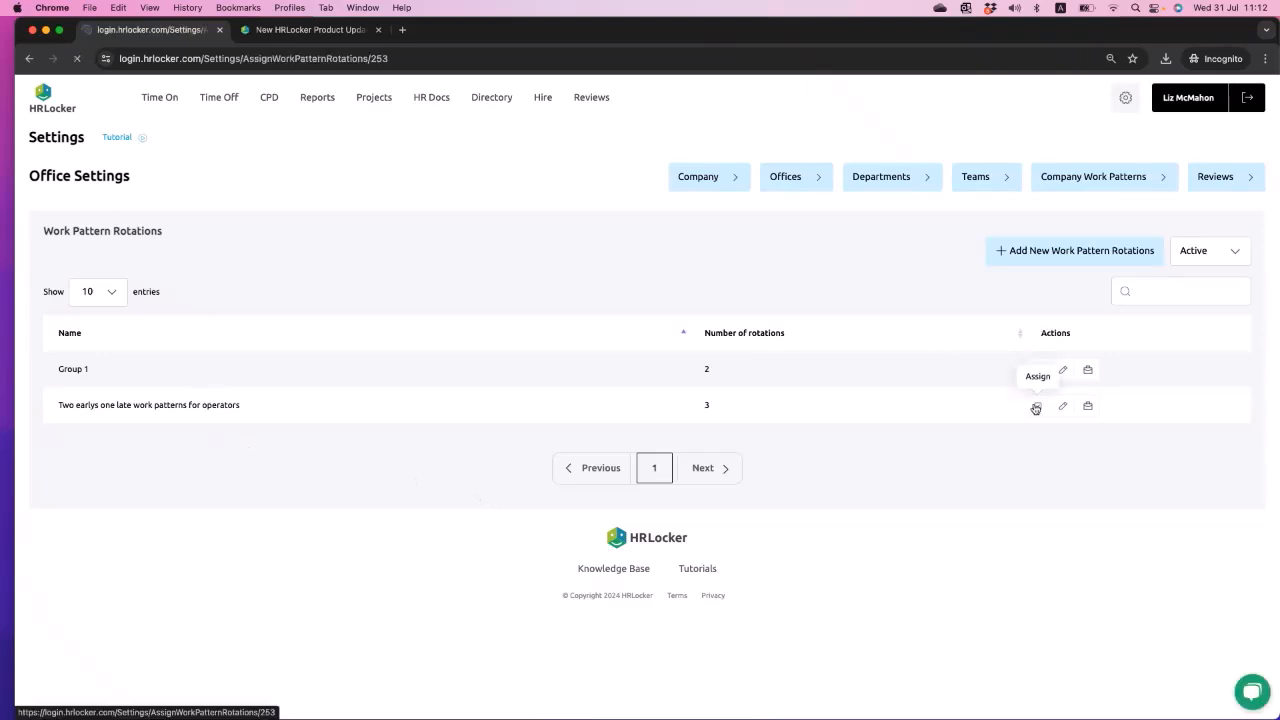
pyautogui.scroll(-10, 1012, 540)
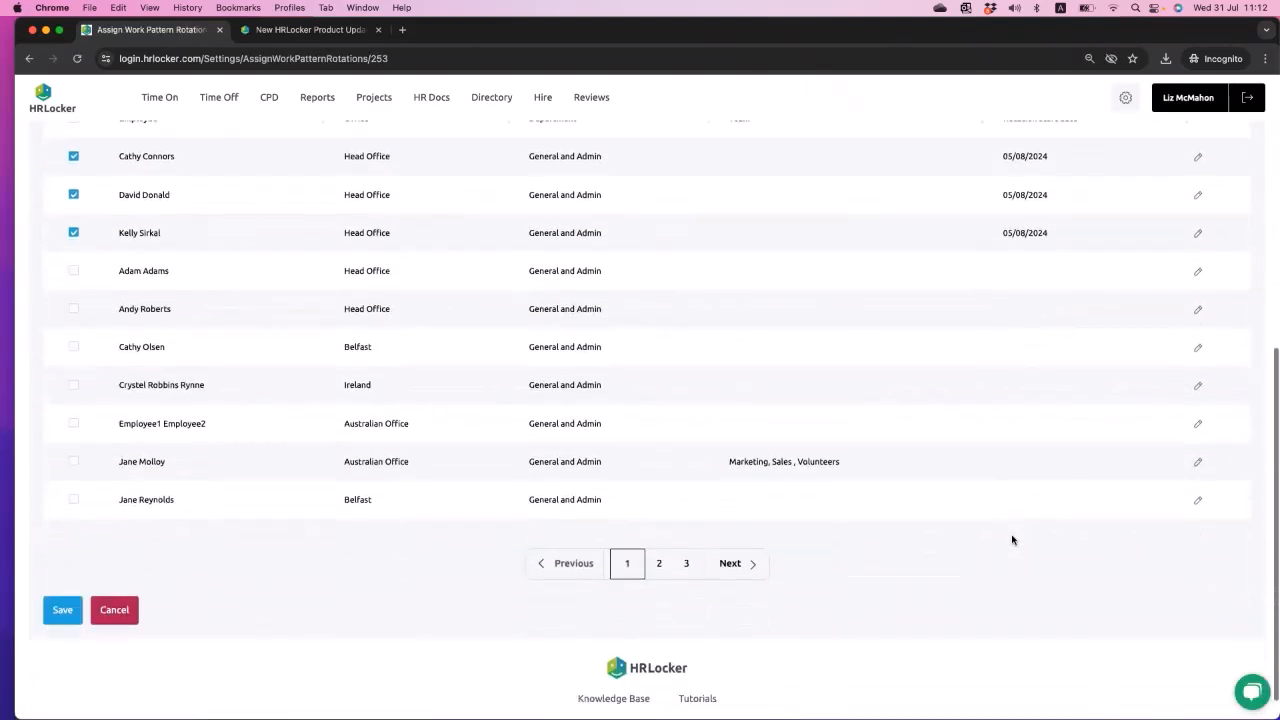
pyautogui.scroll(2, 1012, 540)
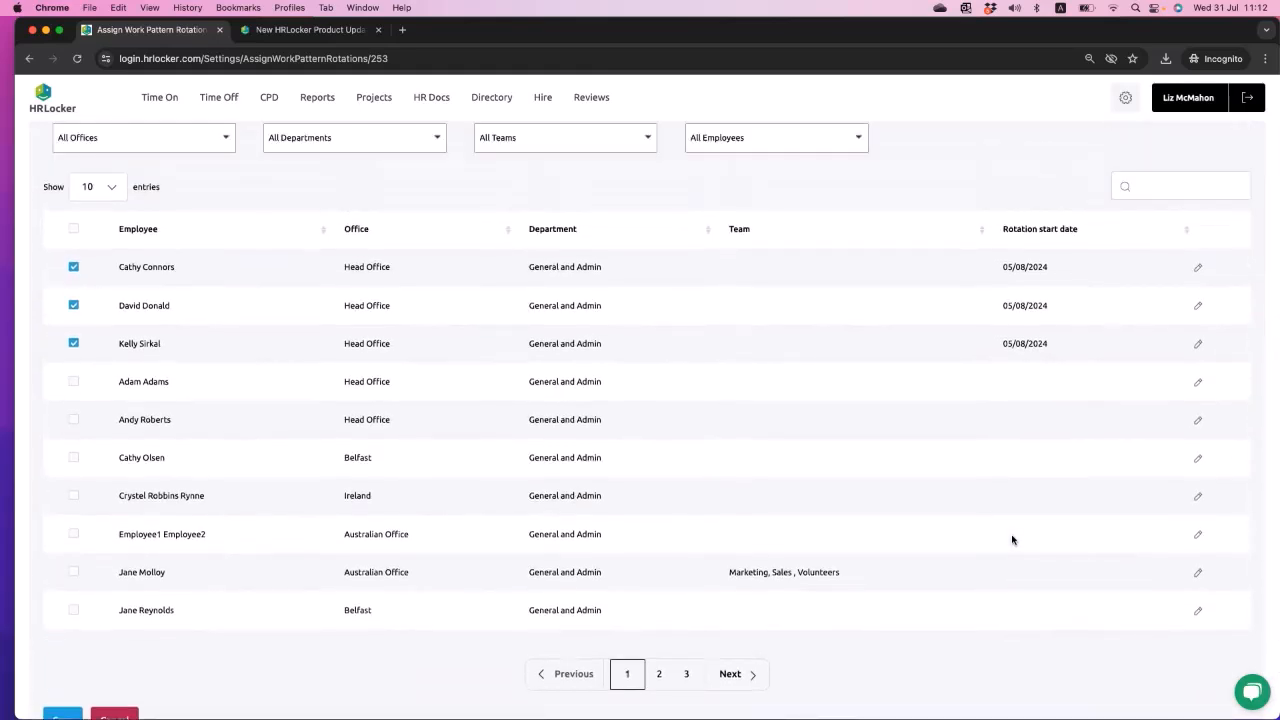
pyautogui.scroll(3, 1012, 540)
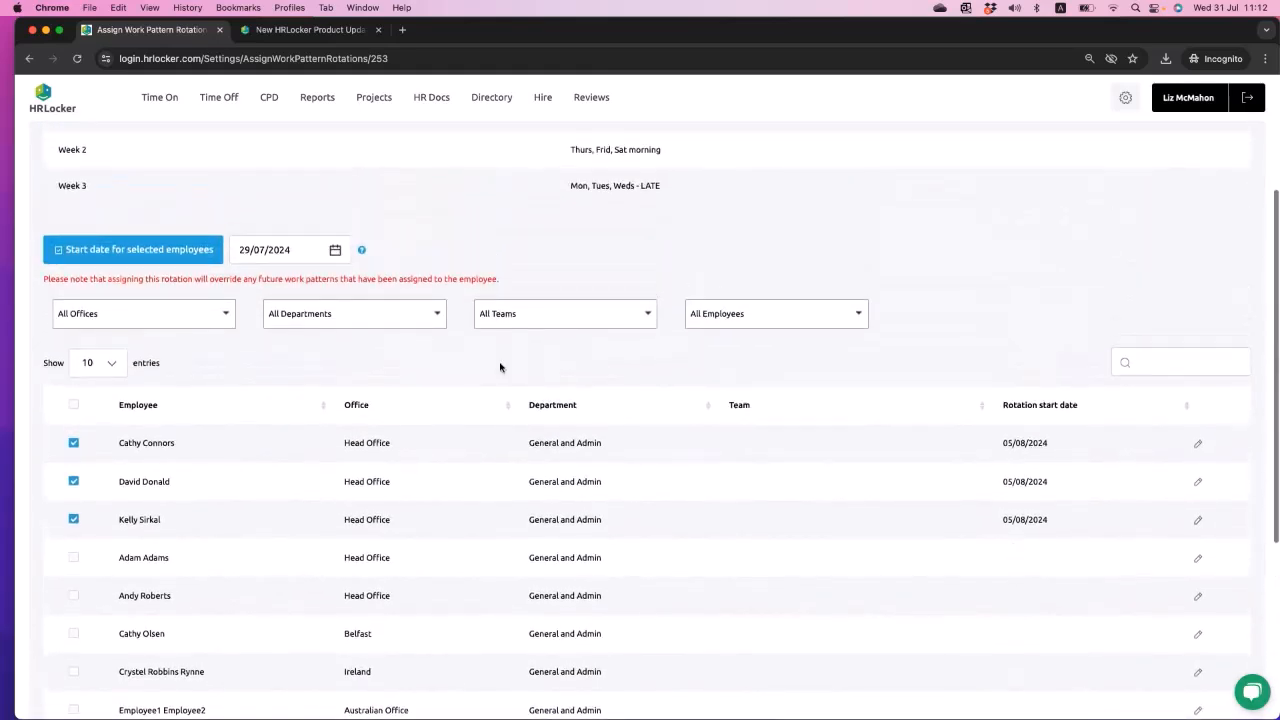
# - Show 100 entries in the employee list and select the logged-in administrator for the rotation
pyautogui.click(113, 367)
pyautogui.click(97, 412)
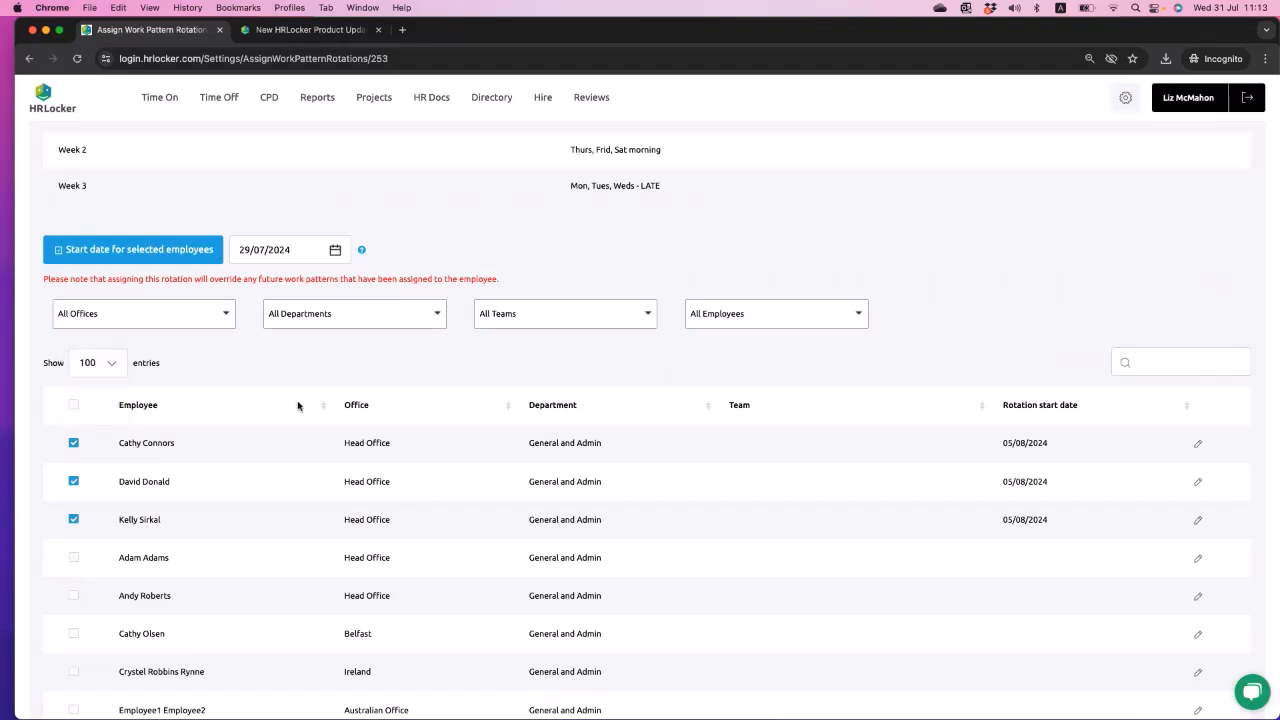
pyautogui.scroll(-8, 297, 405)
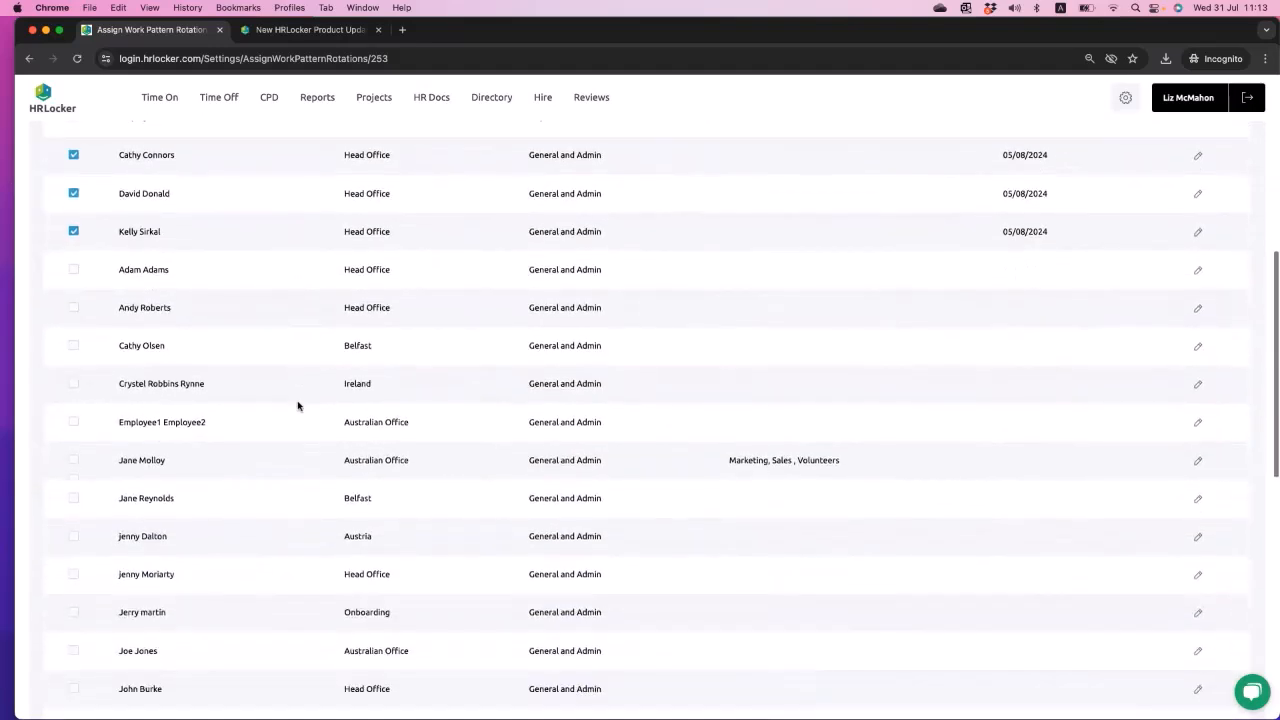
pyautogui.scroll(-2, 297, 405)
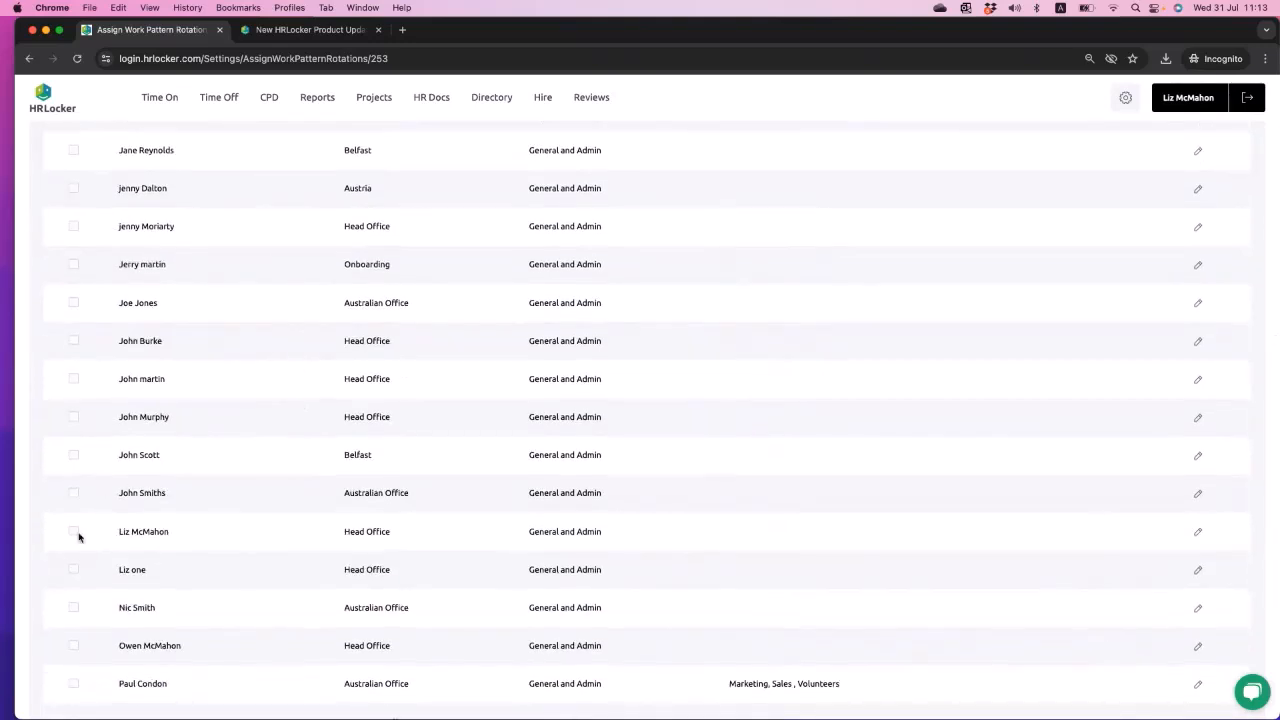
pyautogui.scroll(1, 200, 518)
pyautogui.scroll(10, 207, 517)
pyautogui.scroll(-6, 169, 646)
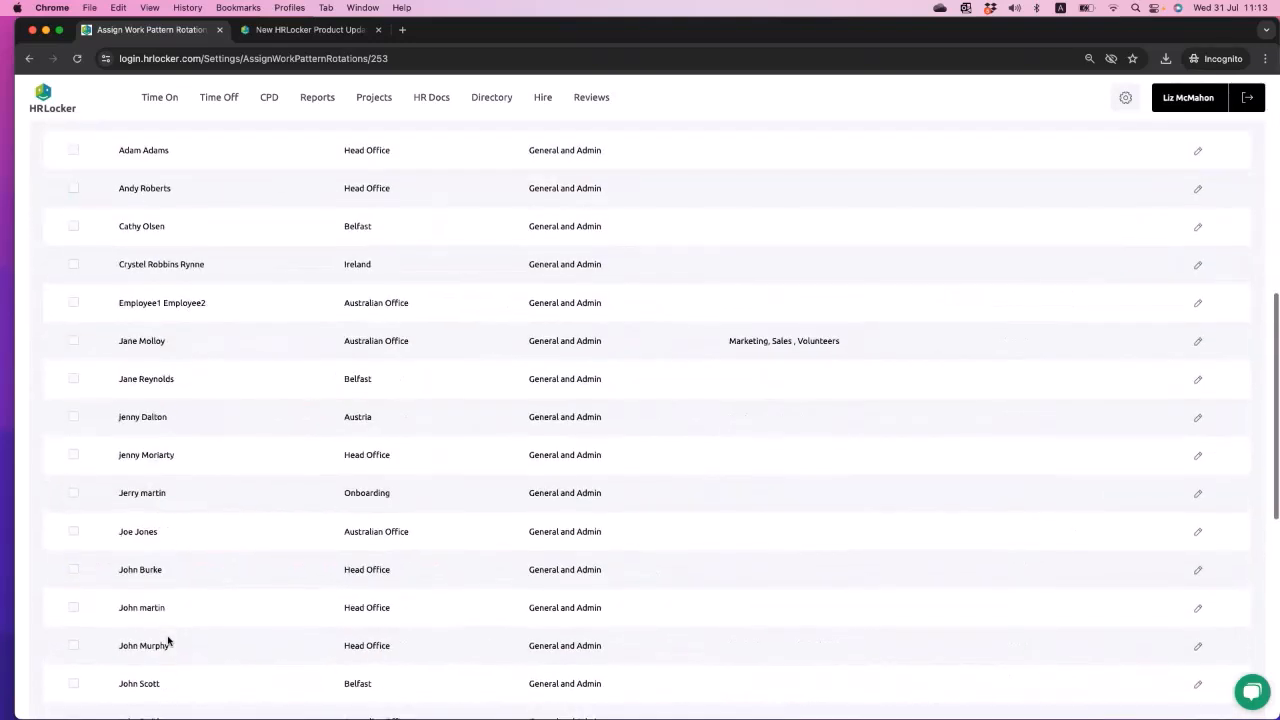
pyautogui.scroll(3, 83, 640)
pyautogui.scroll(-1, 83, 640)
pyautogui.scroll(-8, 83, 640)
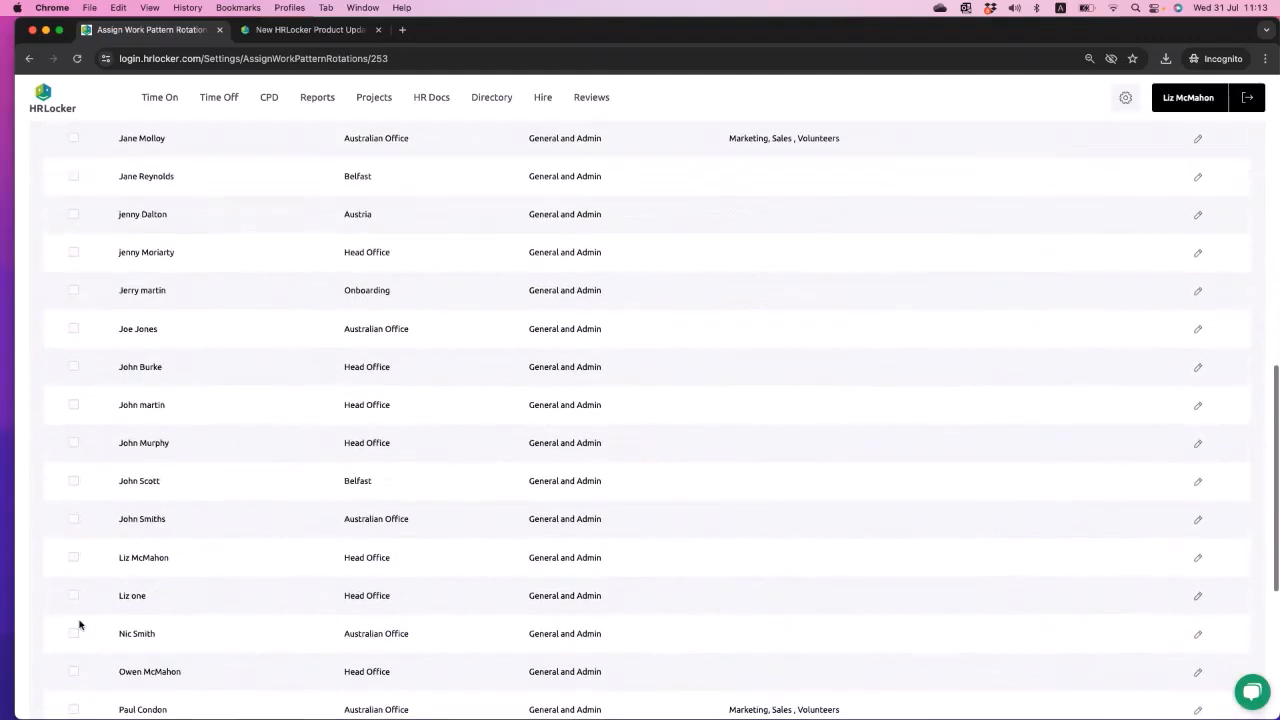
# - Assign the rotation start date 29/07/2024 to the logged-in administrator and save the rotation assignment
pyautogui.click(1198, 559)
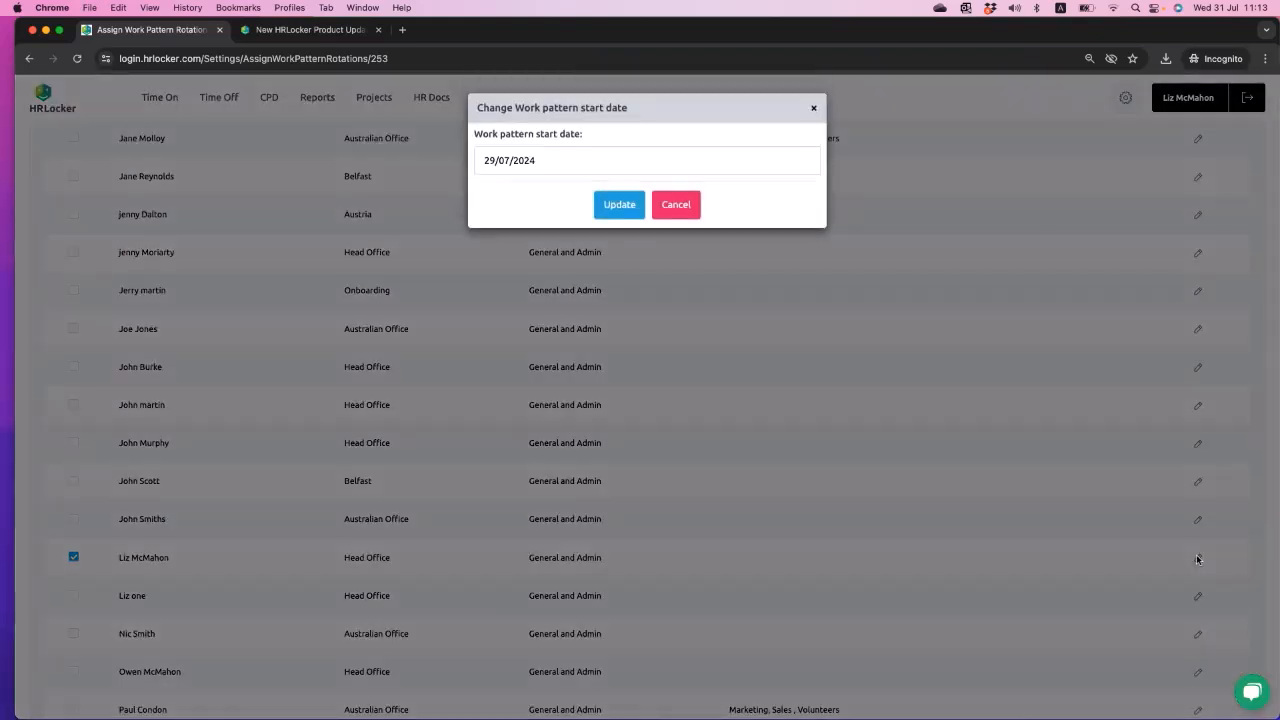
pyautogui.click(625, 201)
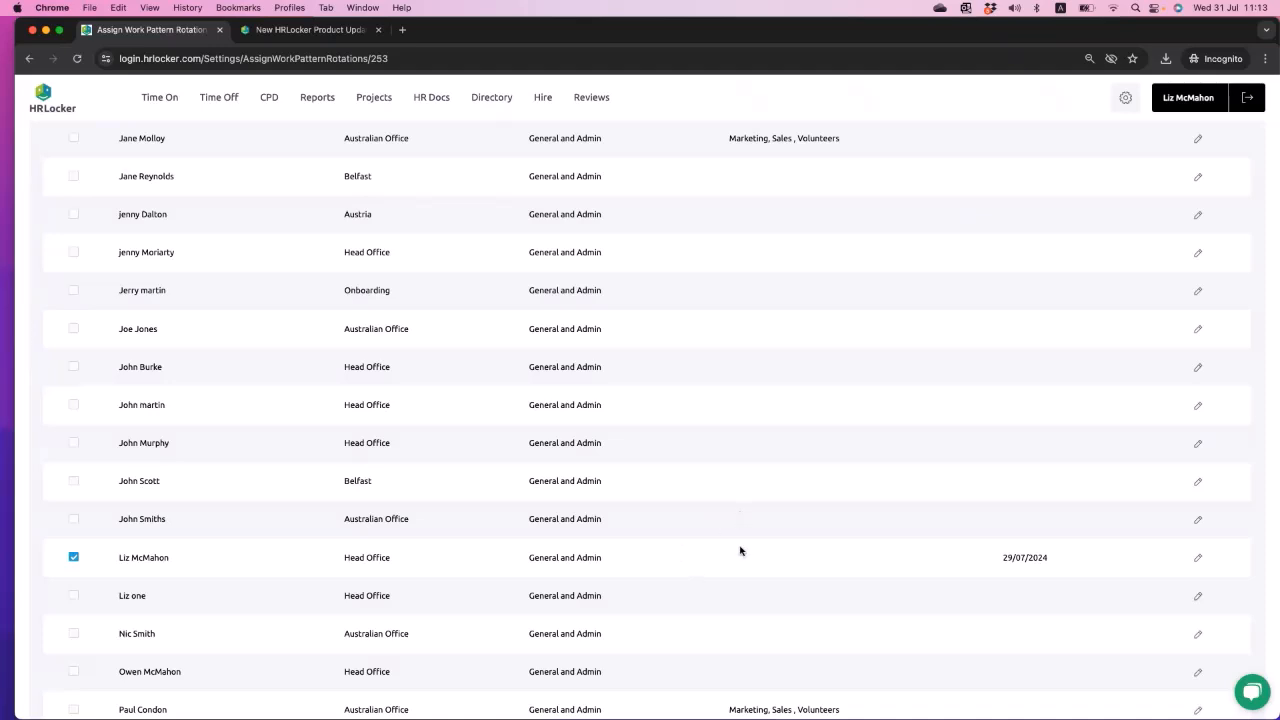
pyautogui.scroll(10, 1019, 528)
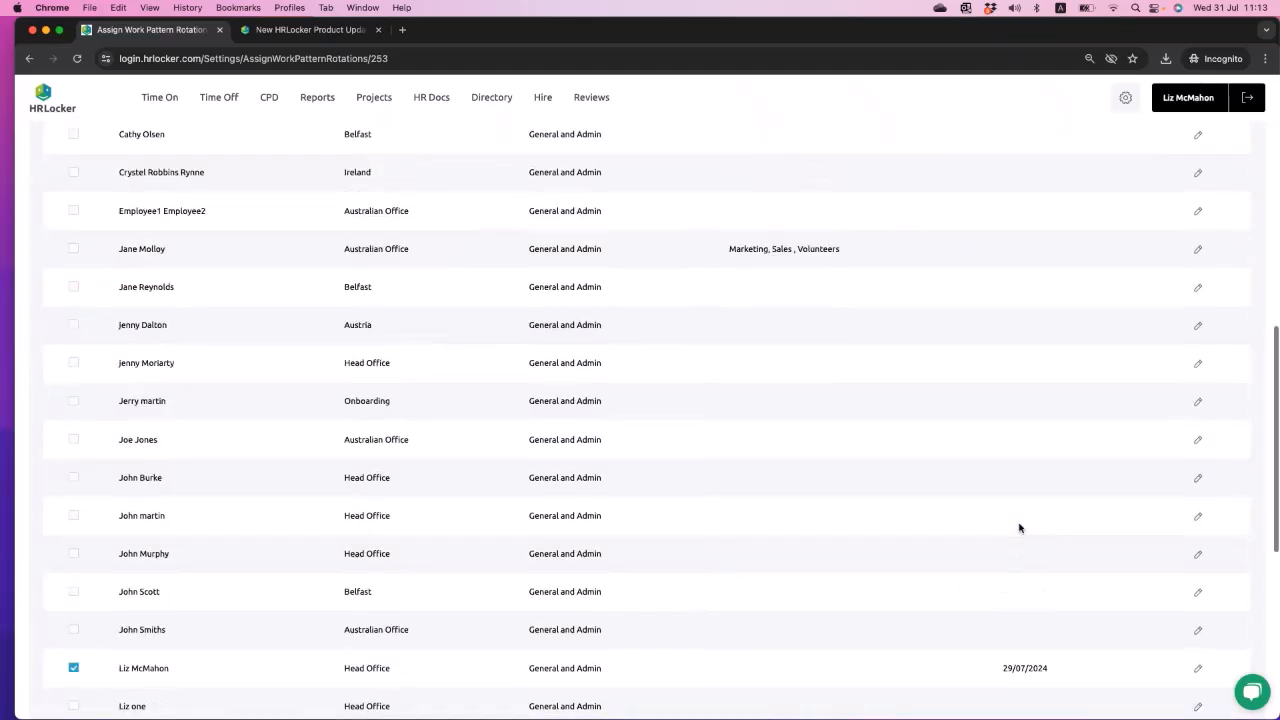
pyautogui.click(1188, 100)
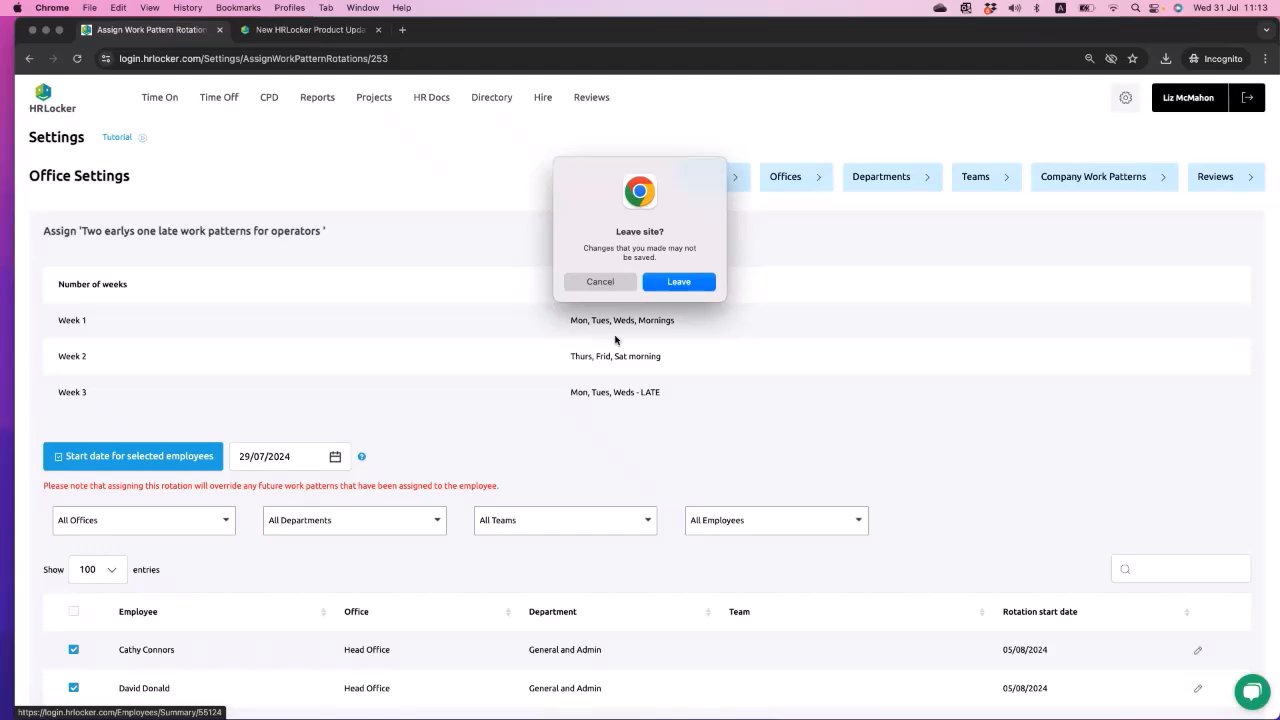
pyautogui.click(602, 282)
pyautogui.scroll(-15, 606, 334)
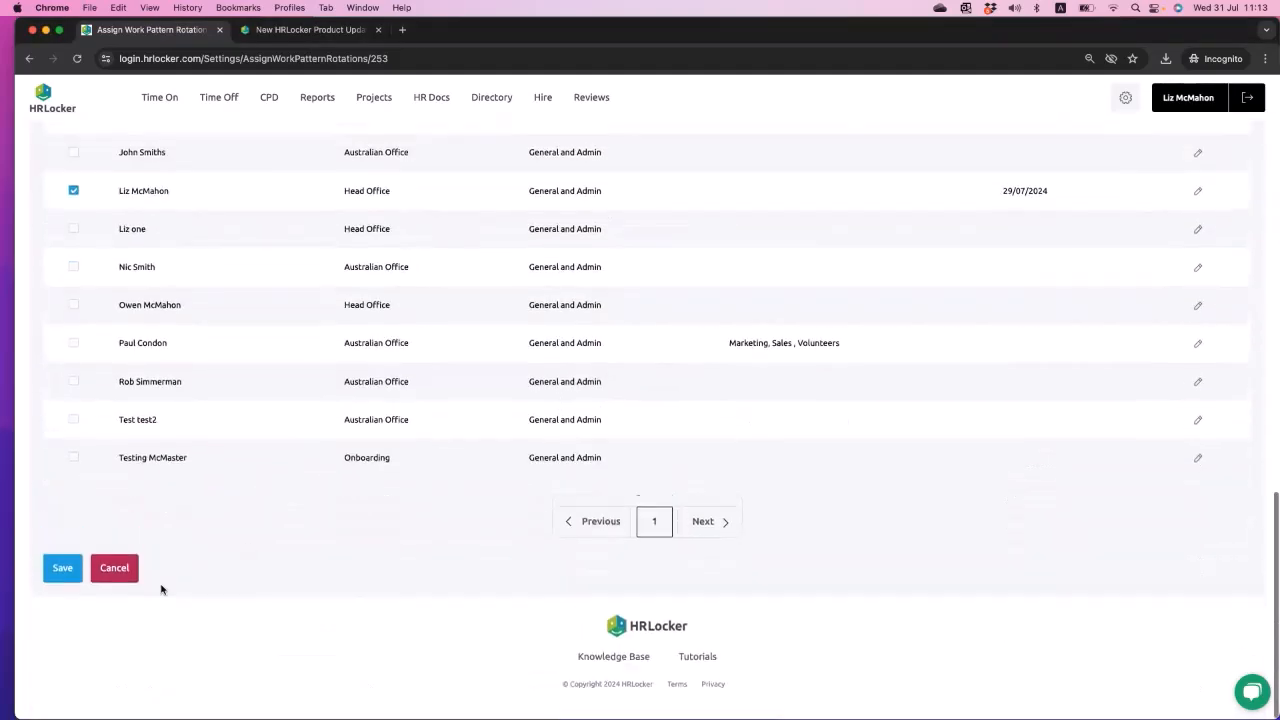
pyautogui.click(63, 581)
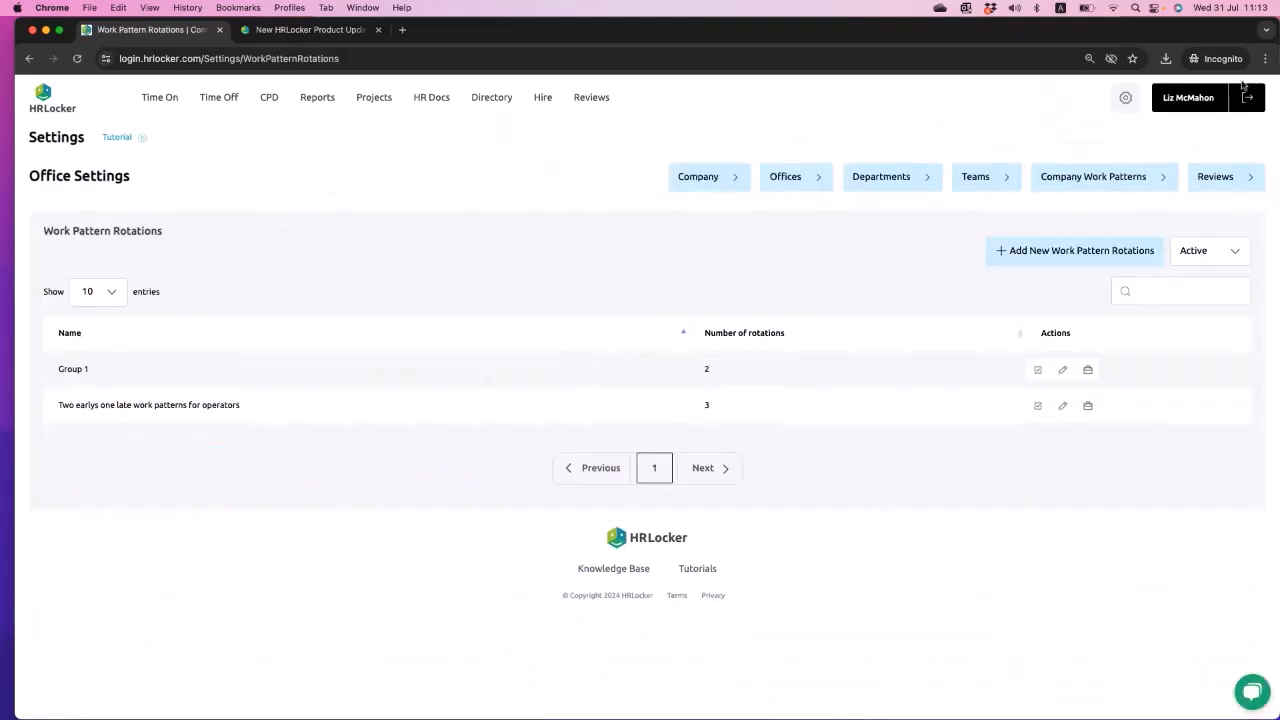
# - Open the administrator's profile settings and view the employee's dated work week patterns
pyautogui.click(1205, 100)
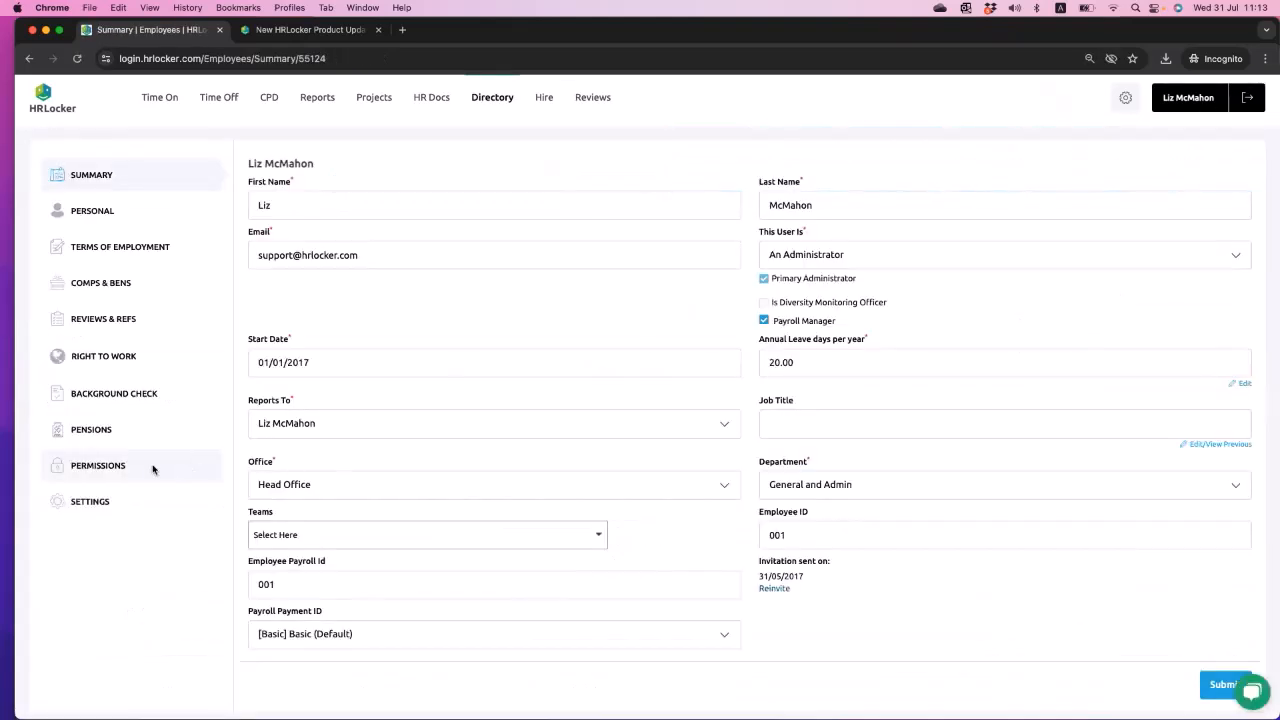
pyautogui.click(88, 501)
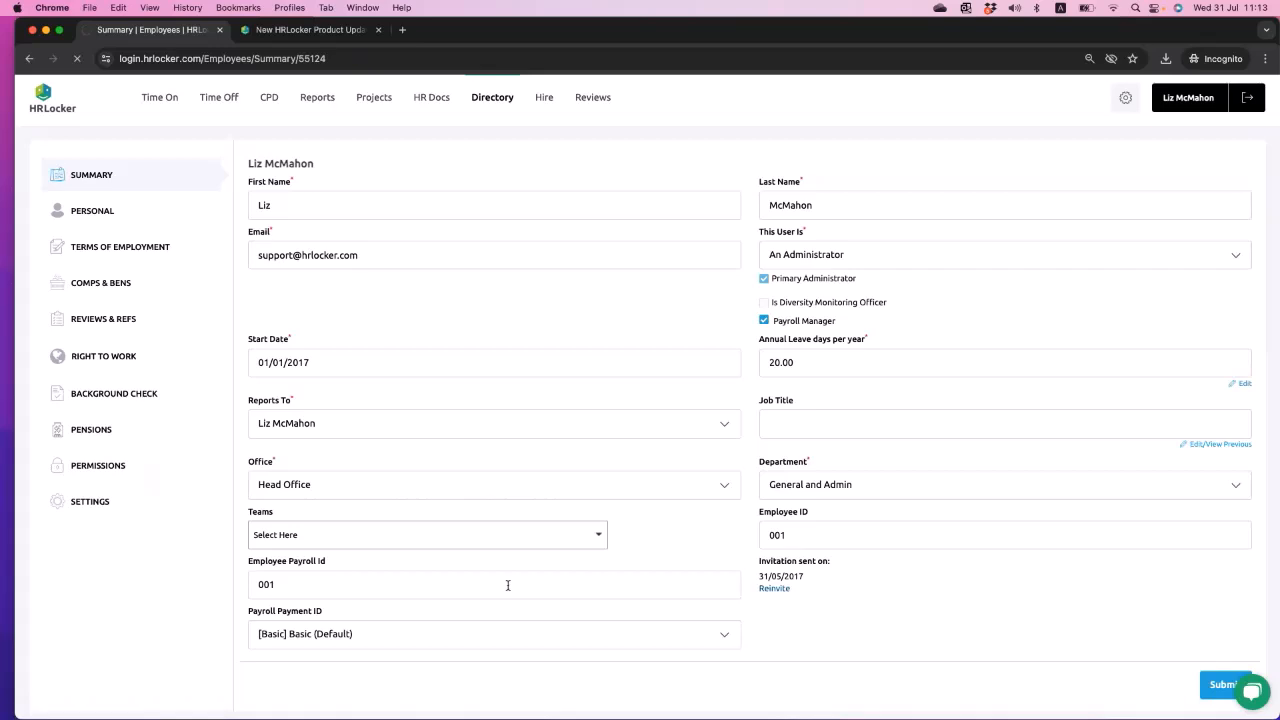
pyautogui.scroll(-6, 508, 585)
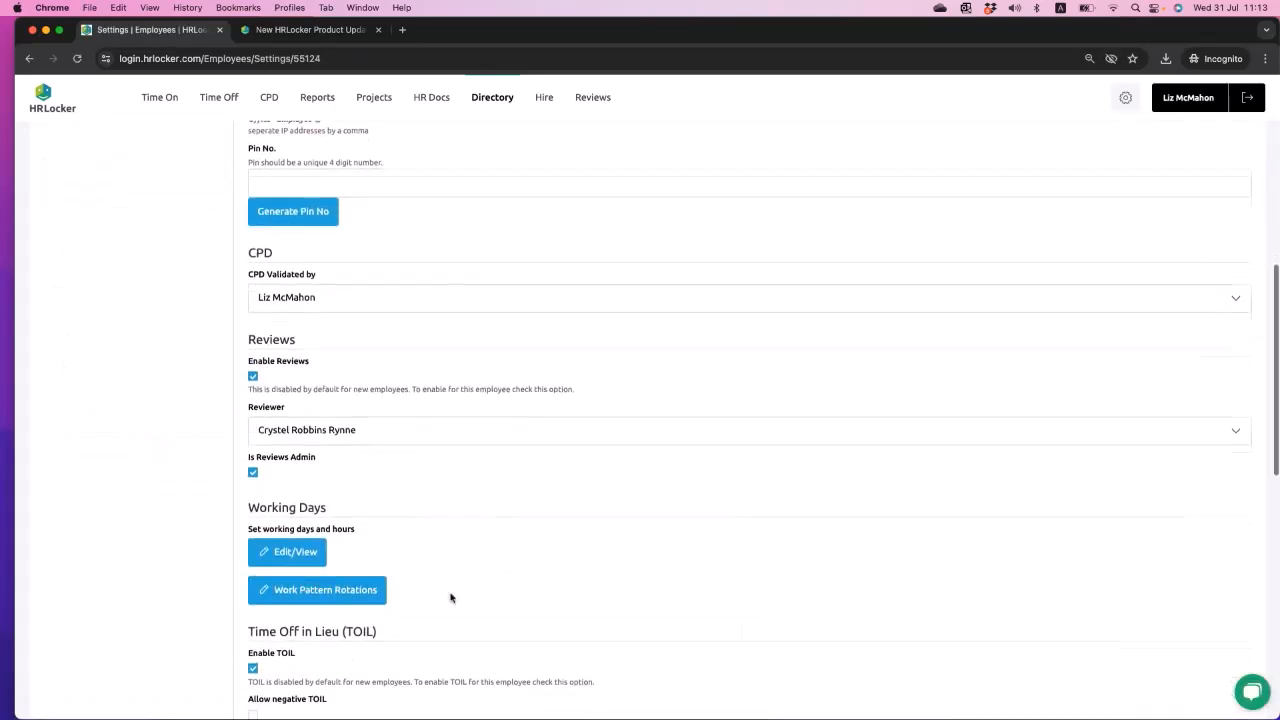
pyautogui.click(285, 590)
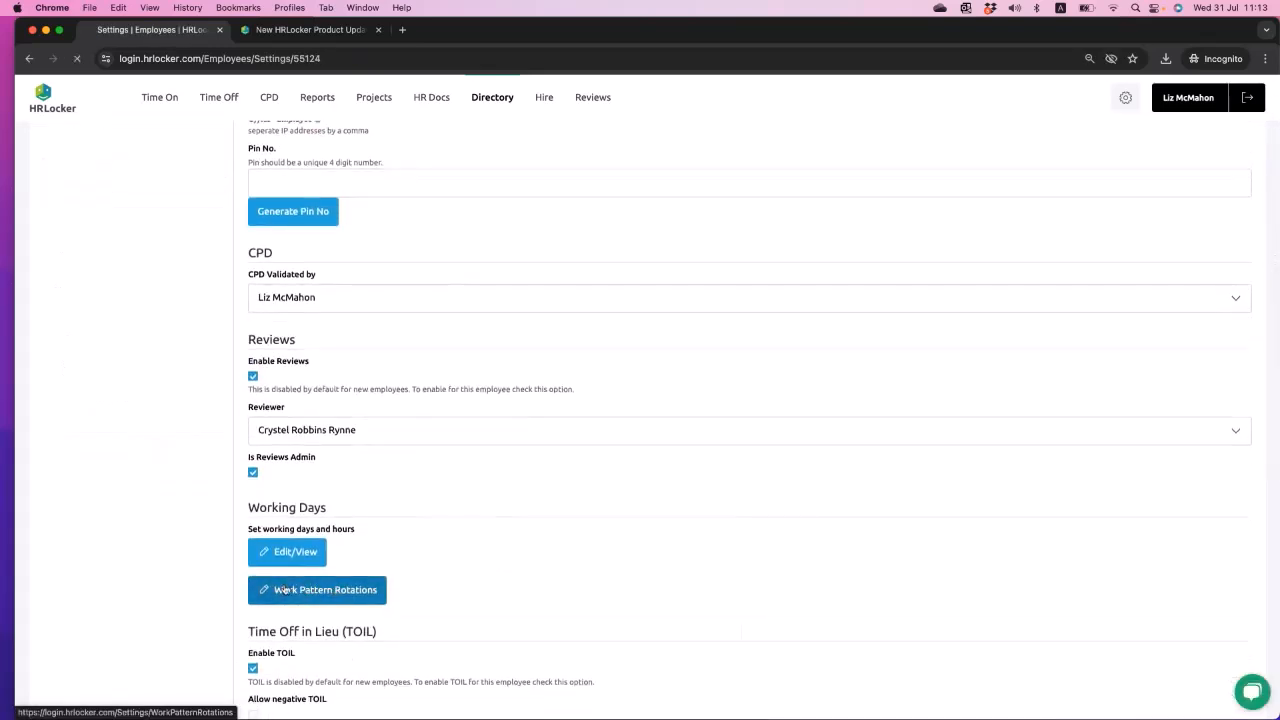
pyautogui.click(29, 58)
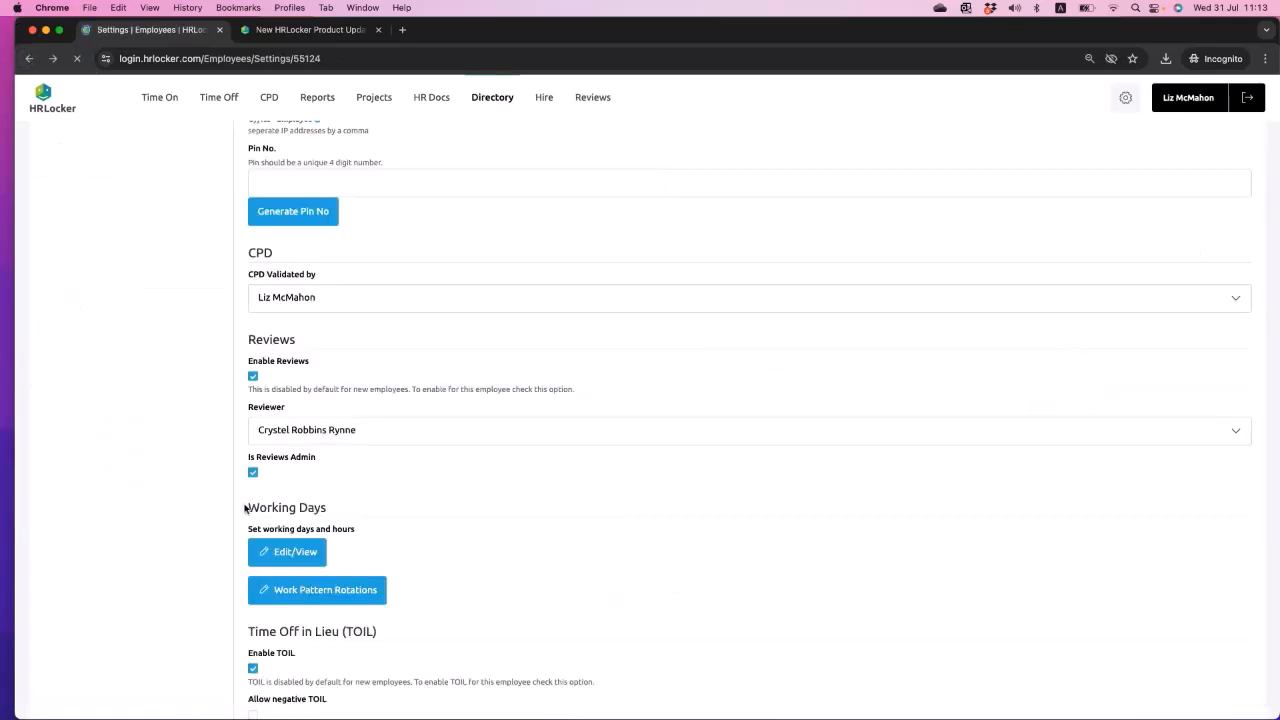
pyautogui.click(295, 554)
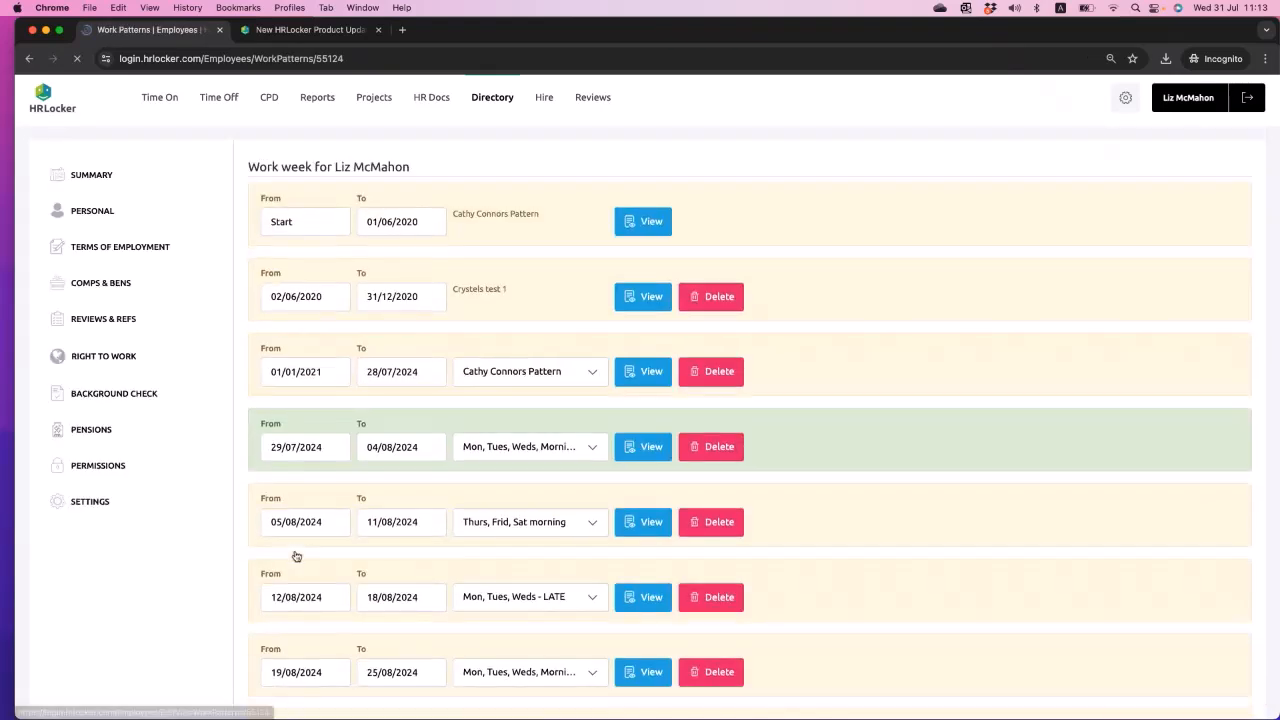
# - Review the administrator's dated shift patterns from the earliest entry through to the ongoing one
pyautogui.scroll(-2, 295, 555)
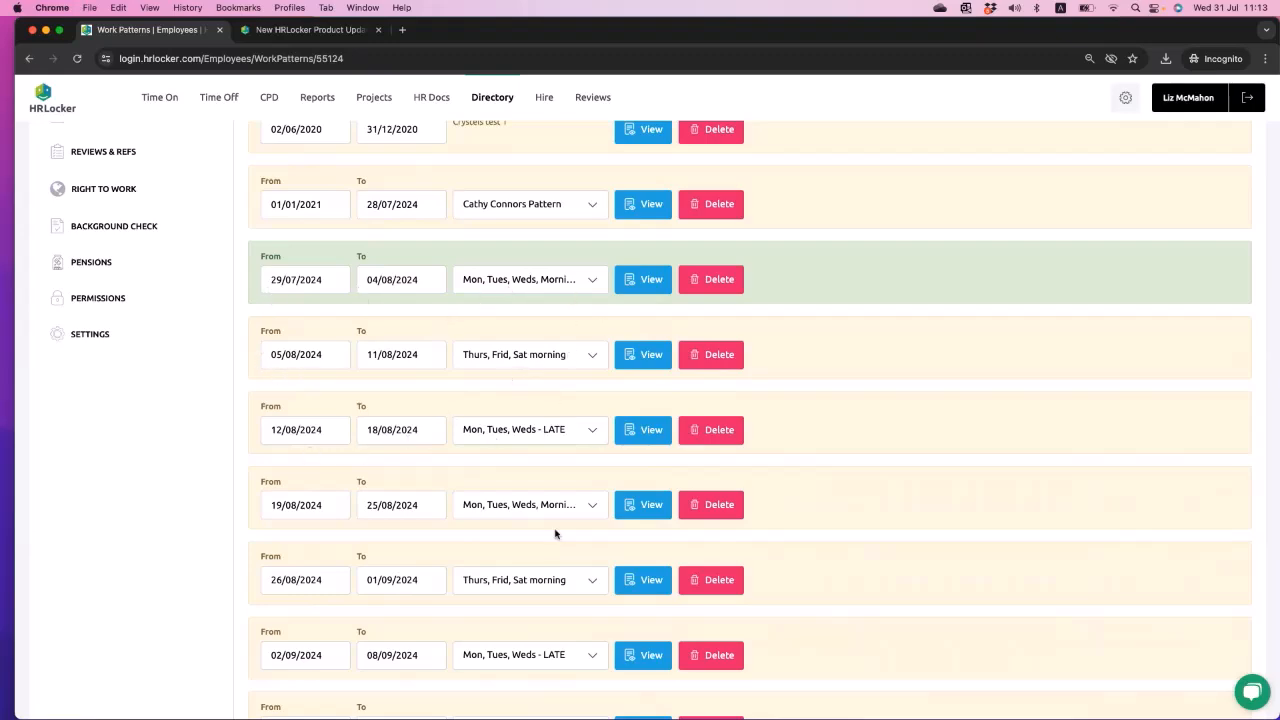
pyautogui.scroll(-15, 557, 531)
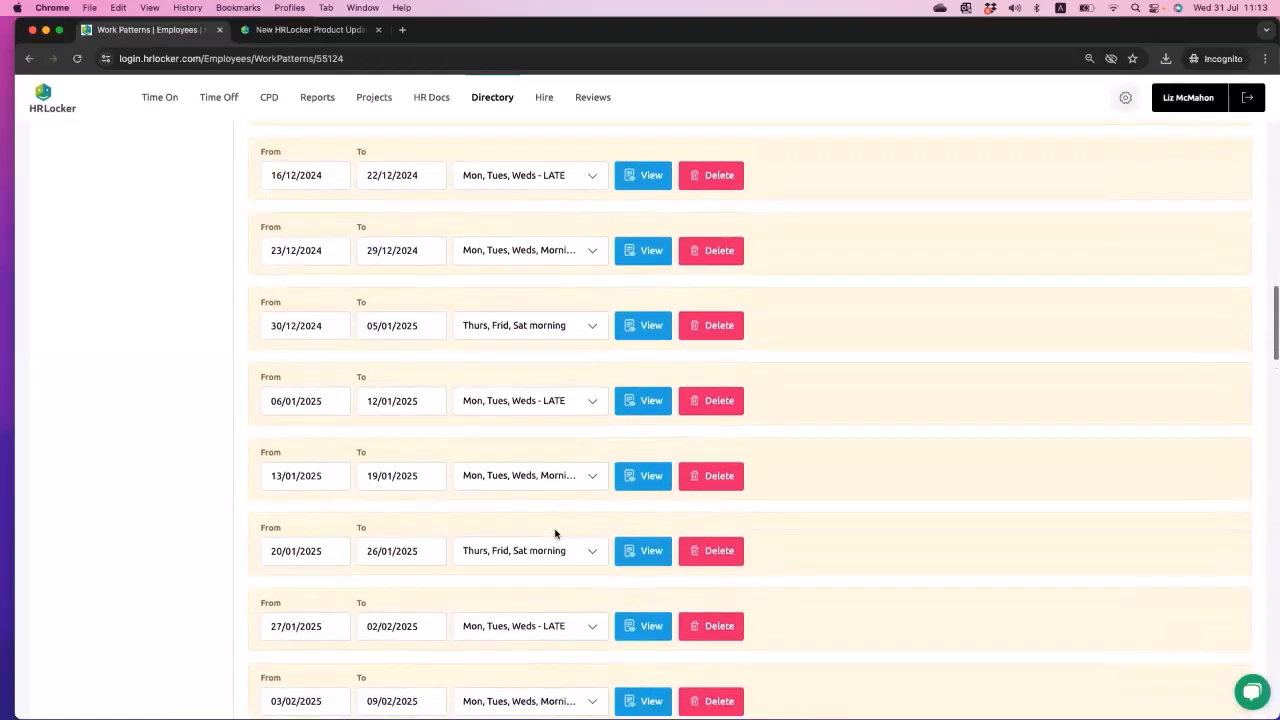
pyautogui.scroll(-20, 557, 534)
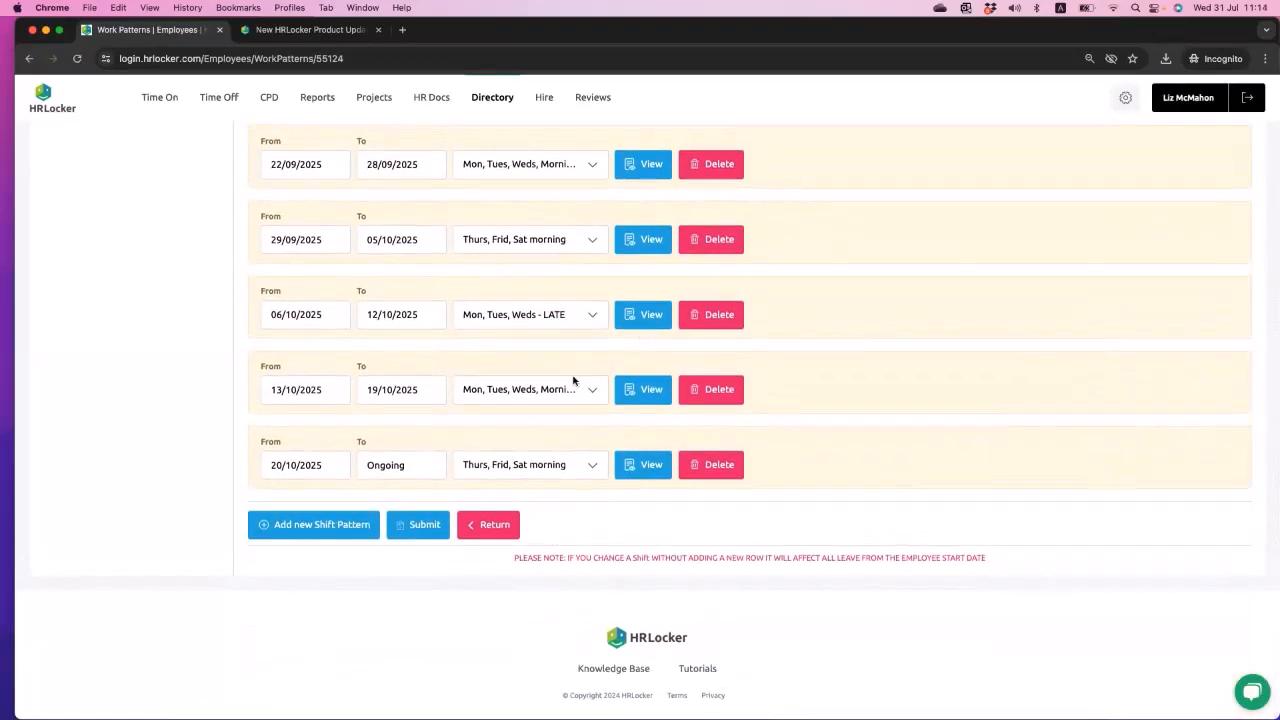
pyautogui.scroll(20, 574, 369)
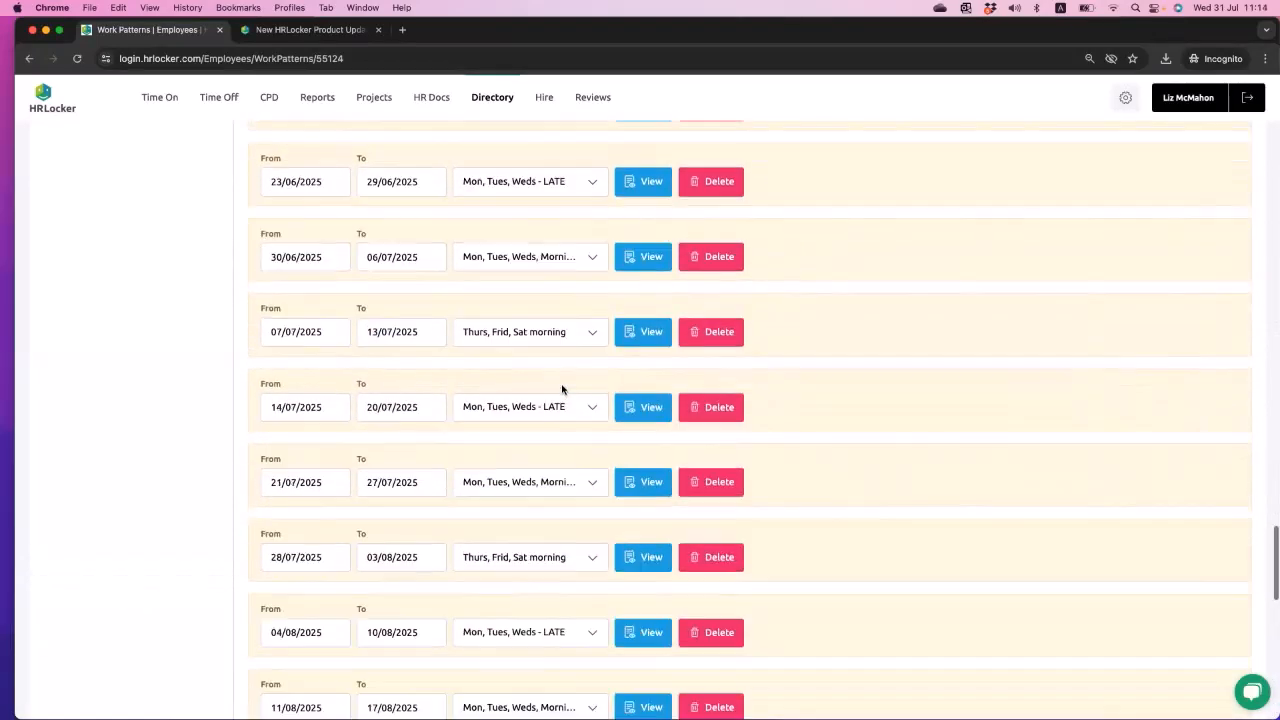
pyautogui.scroll(20, 562, 389)
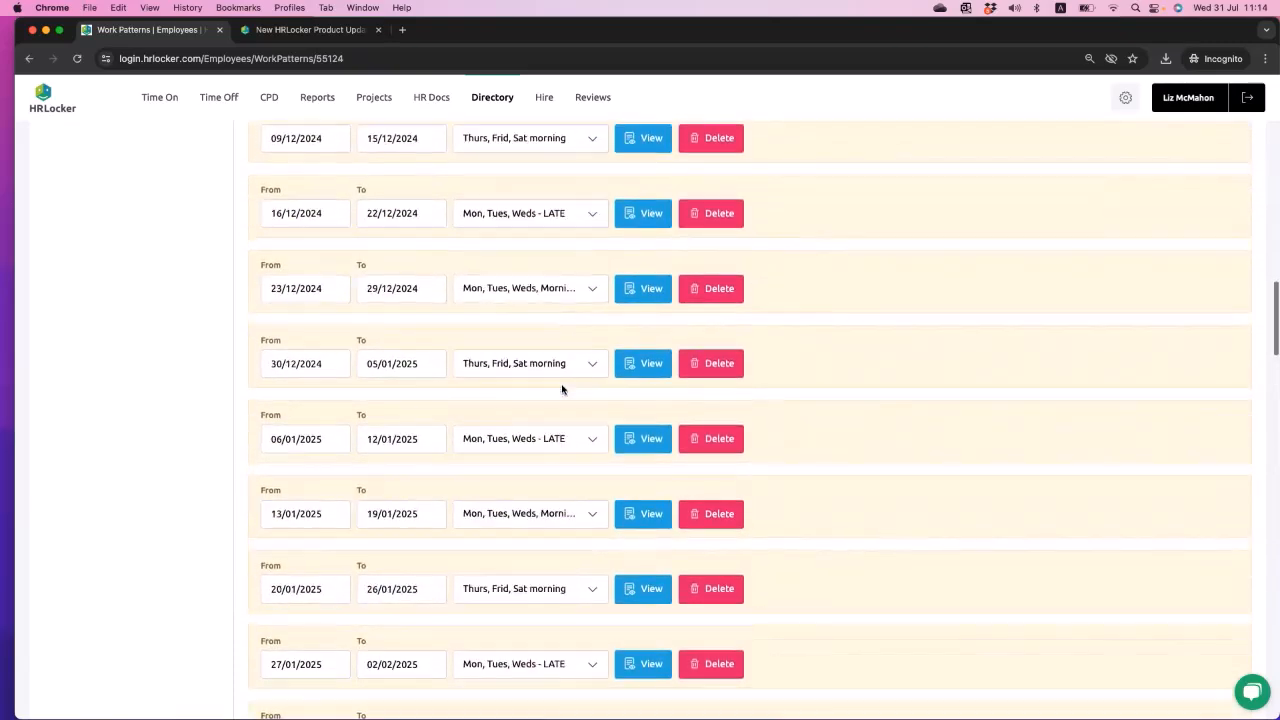
pyautogui.scroll(4, 562, 389)
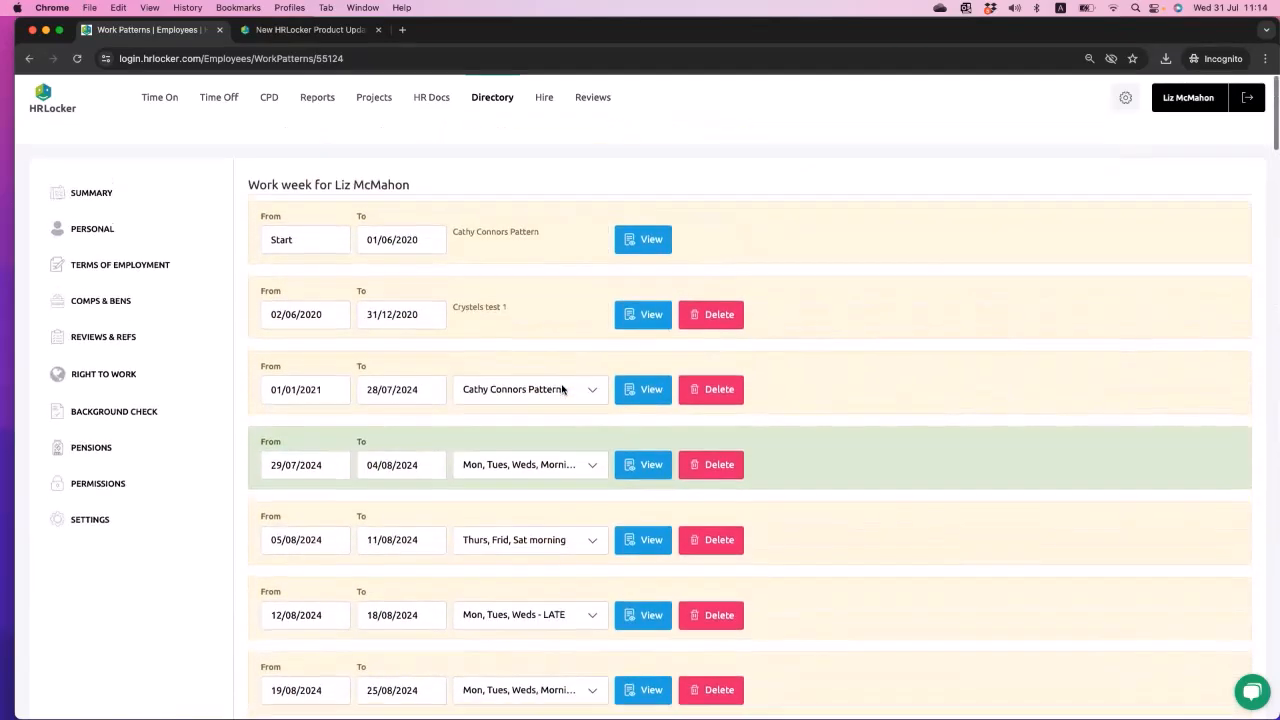
# - Change the work pattern for 26/08/2024 to 01/09/2024 to "Mon, Tues, Weds, Mornings" and submit the administrator's shift patterns
pyautogui.scroll(-4, 562, 389)
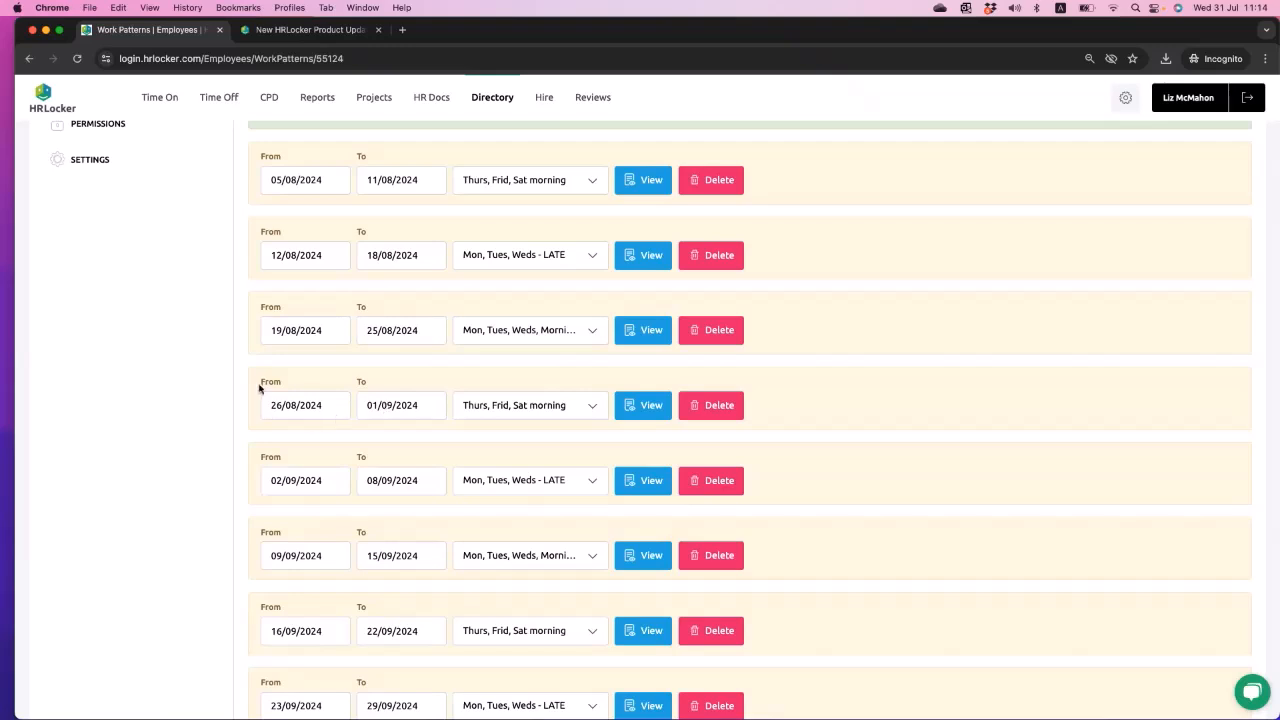
pyautogui.click(569, 408)
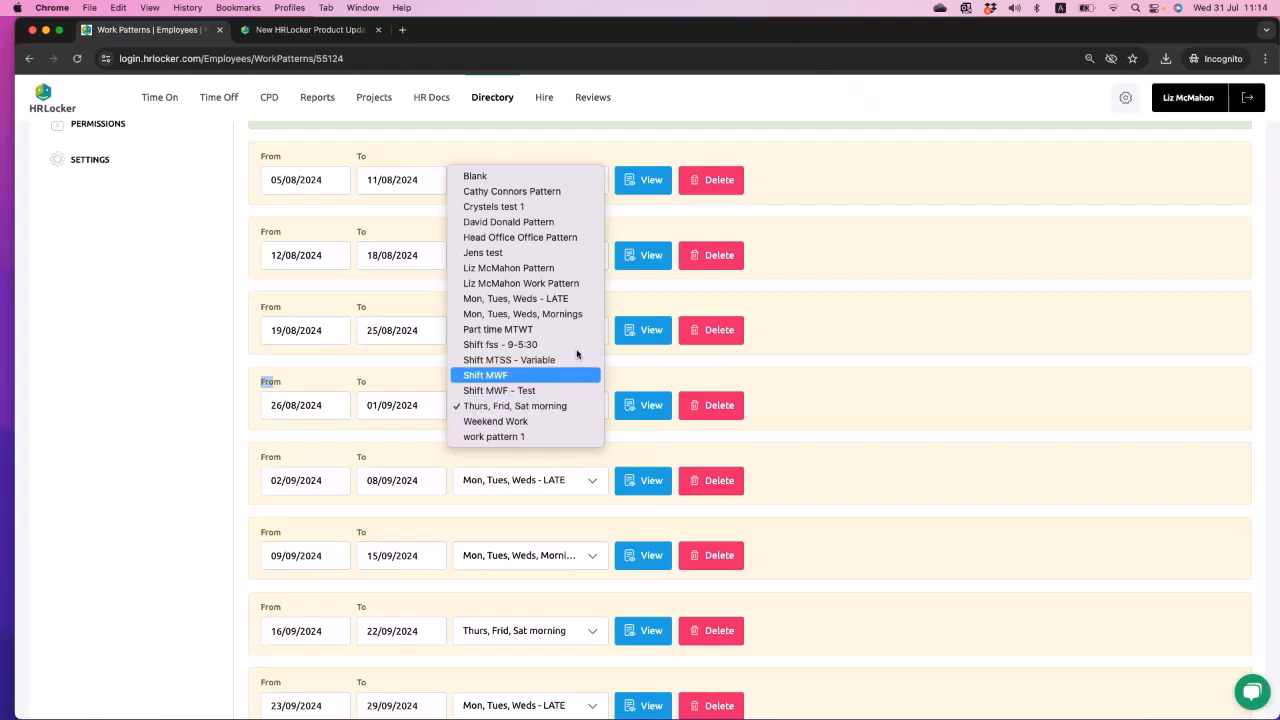
pyautogui.click(591, 316)
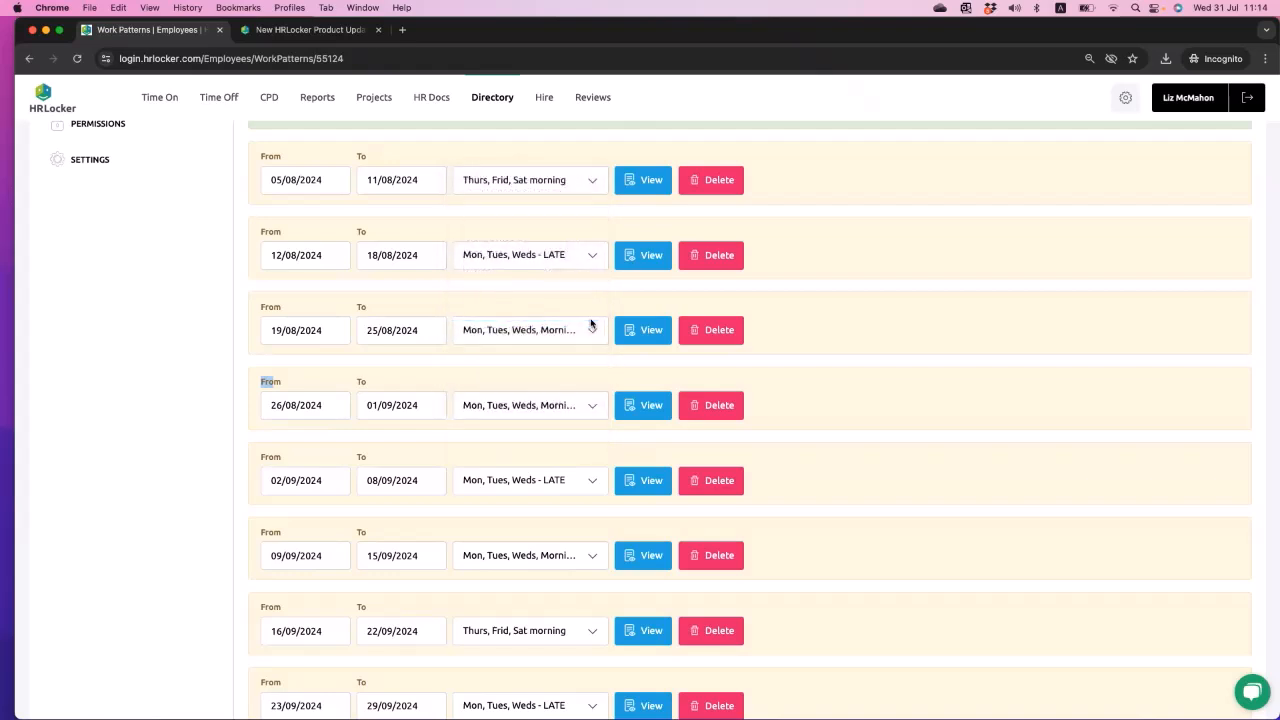
pyautogui.scroll(-20, 320, 477)
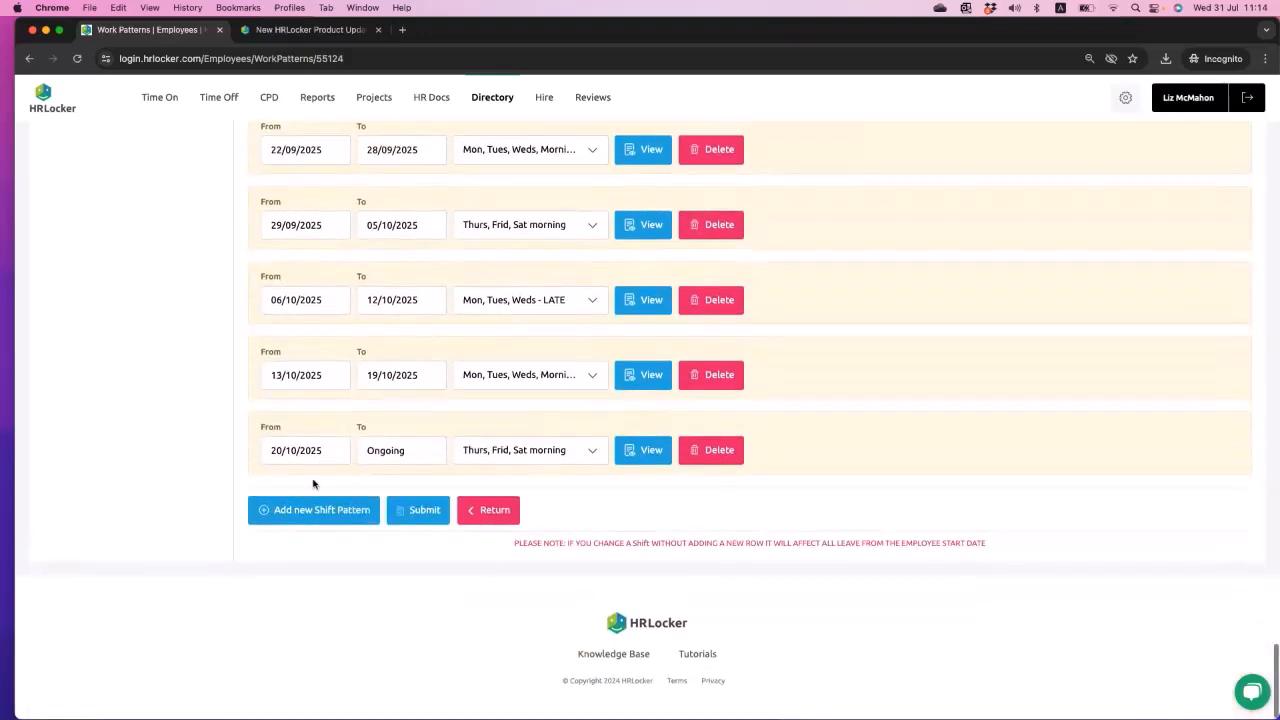
pyautogui.click(432, 527)
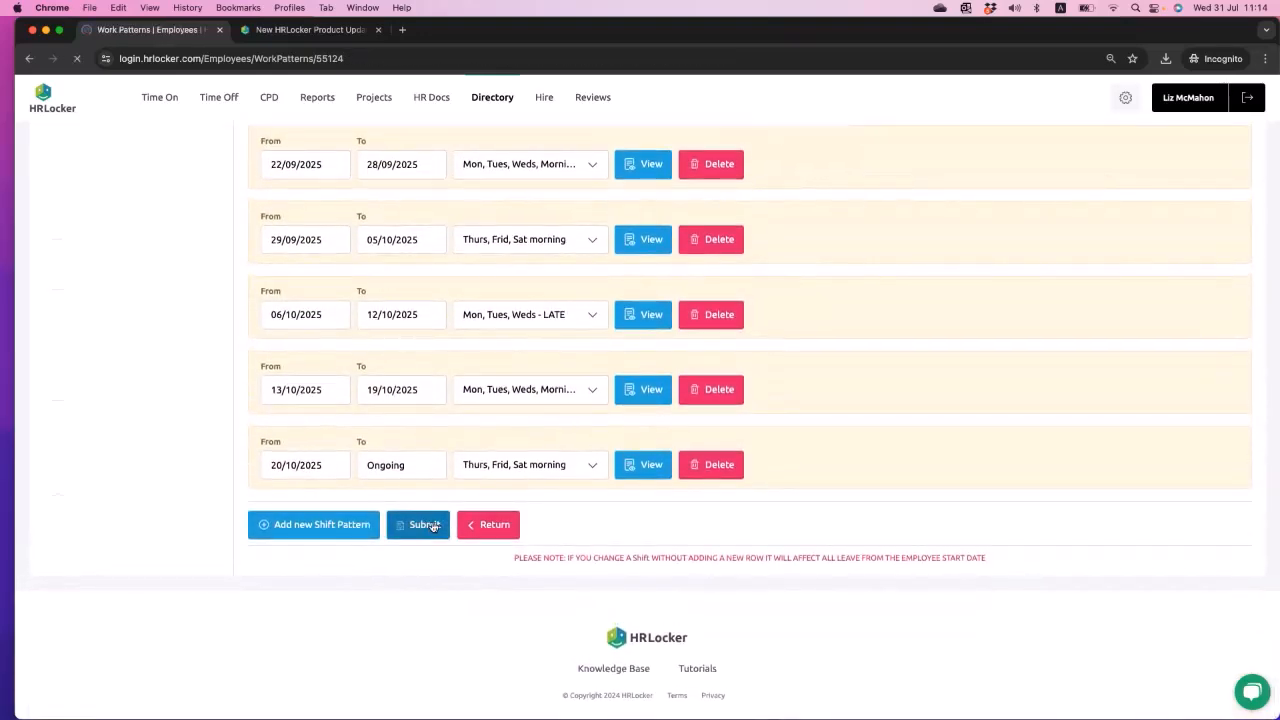
pyautogui.scroll(-2, 433, 527)
pyautogui.scroll(-1, 433, 527)
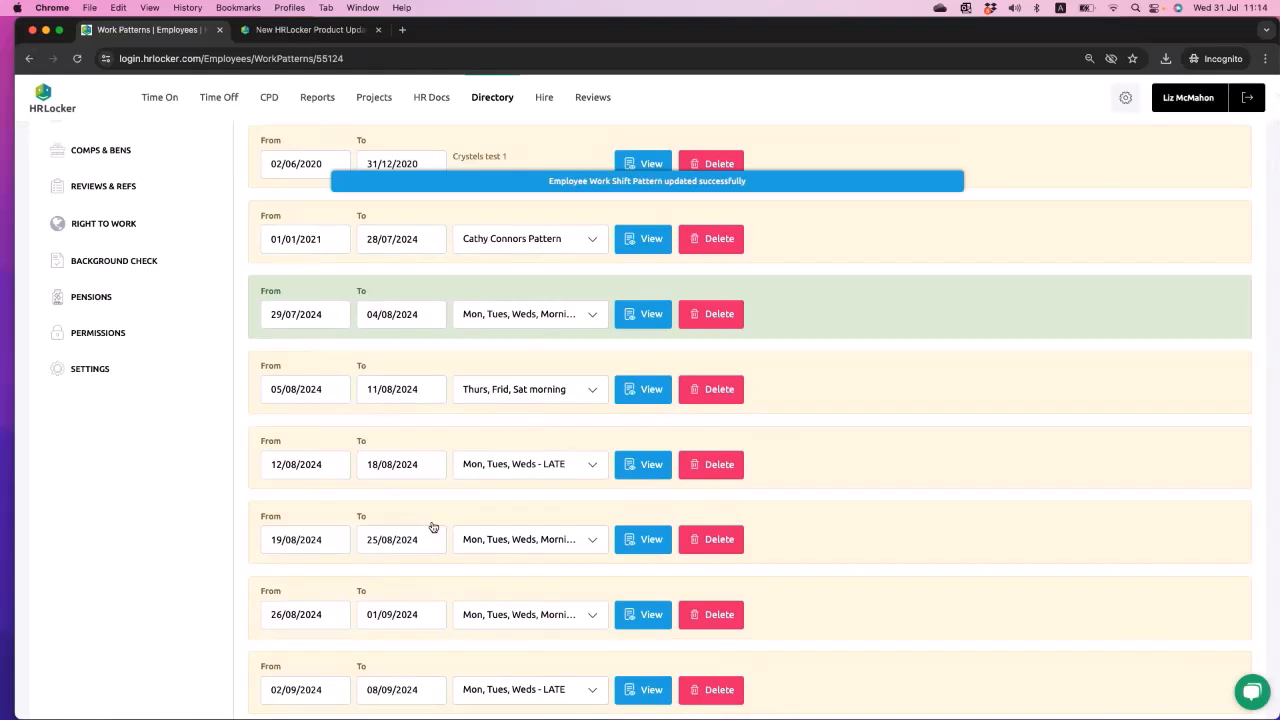
pyautogui.scroll(-1, 397, 516)
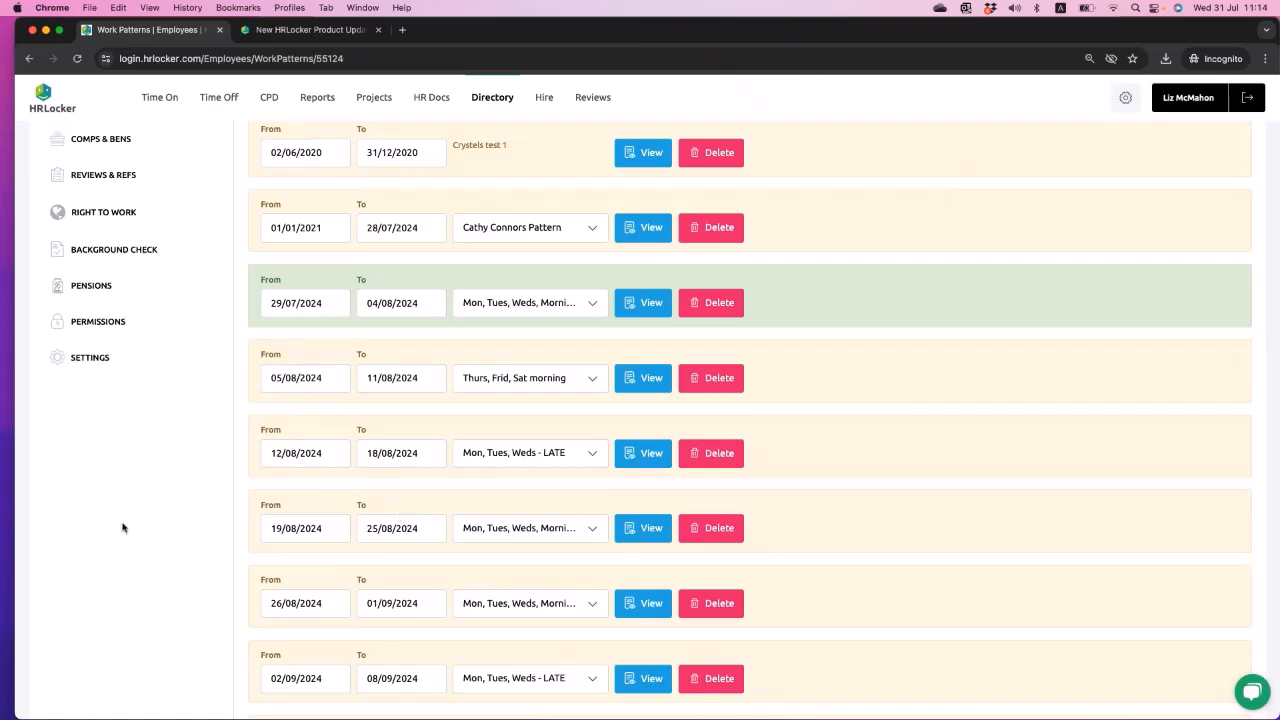
# - Open the Who's Off monthly calendar for August 2024 and review the employees' working and non-working days
pyautogui.scroll(3, 122, 527)
pyautogui.click(220, 97)
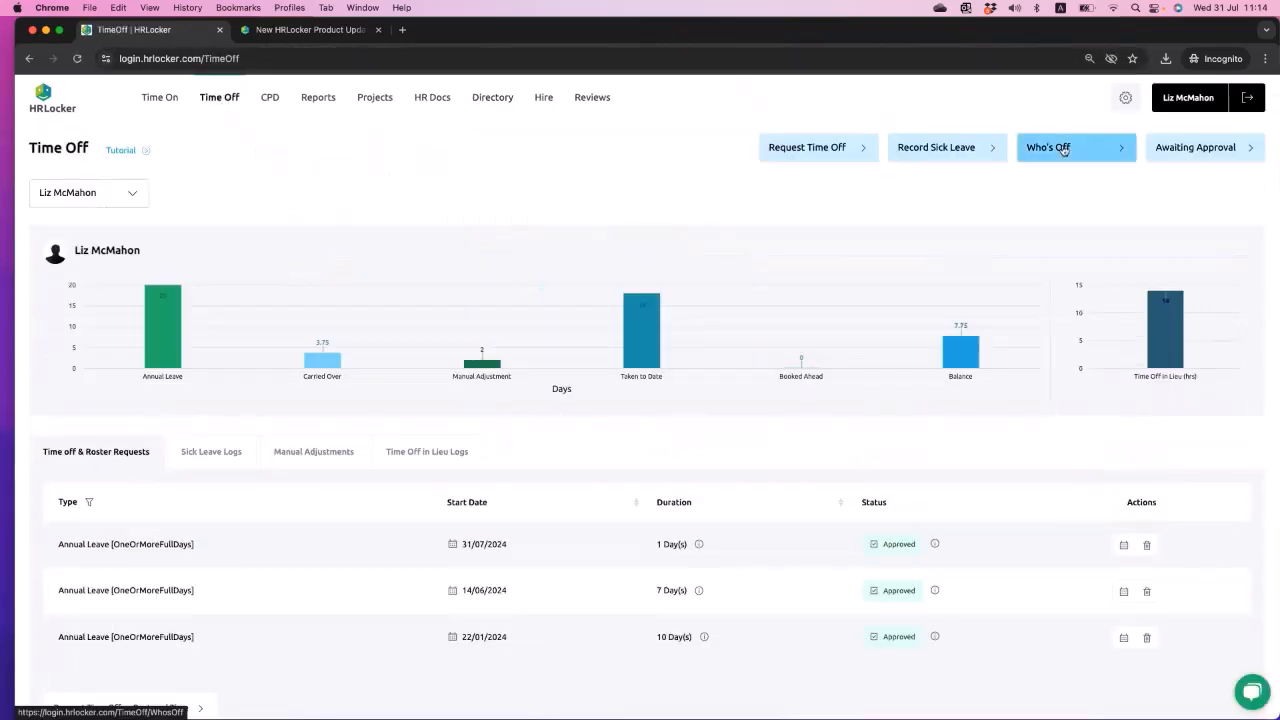
pyautogui.click(1063, 148)
pyautogui.scroll(-3, 606, 625)
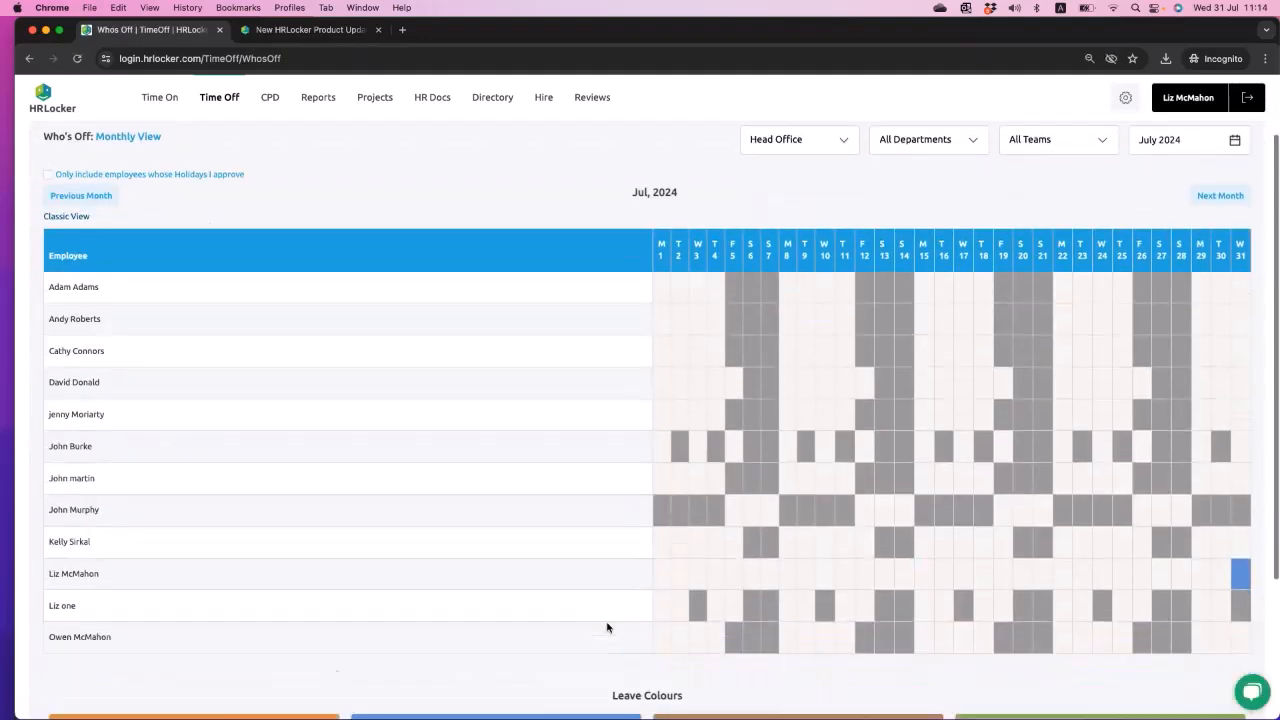
pyautogui.scroll(2, 950, 533)
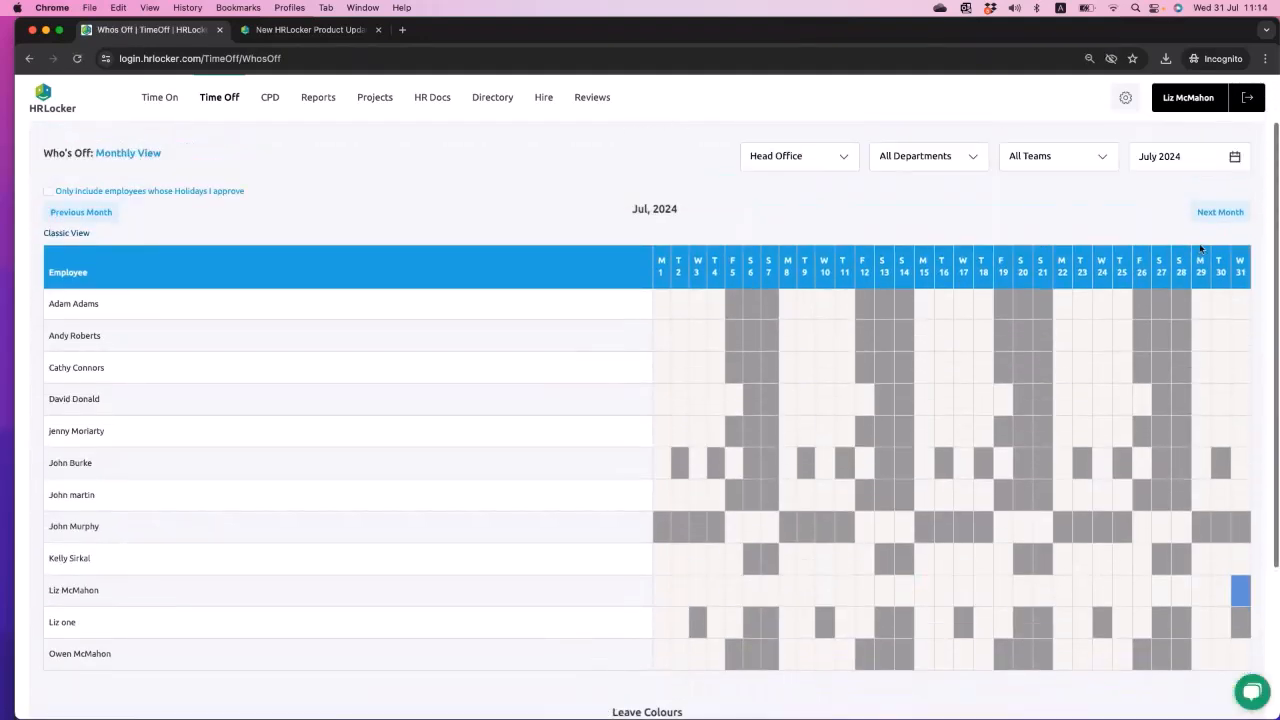
pyautogui.click(1219, 211)
pyautogui.scroll(-5, 1088, 557)
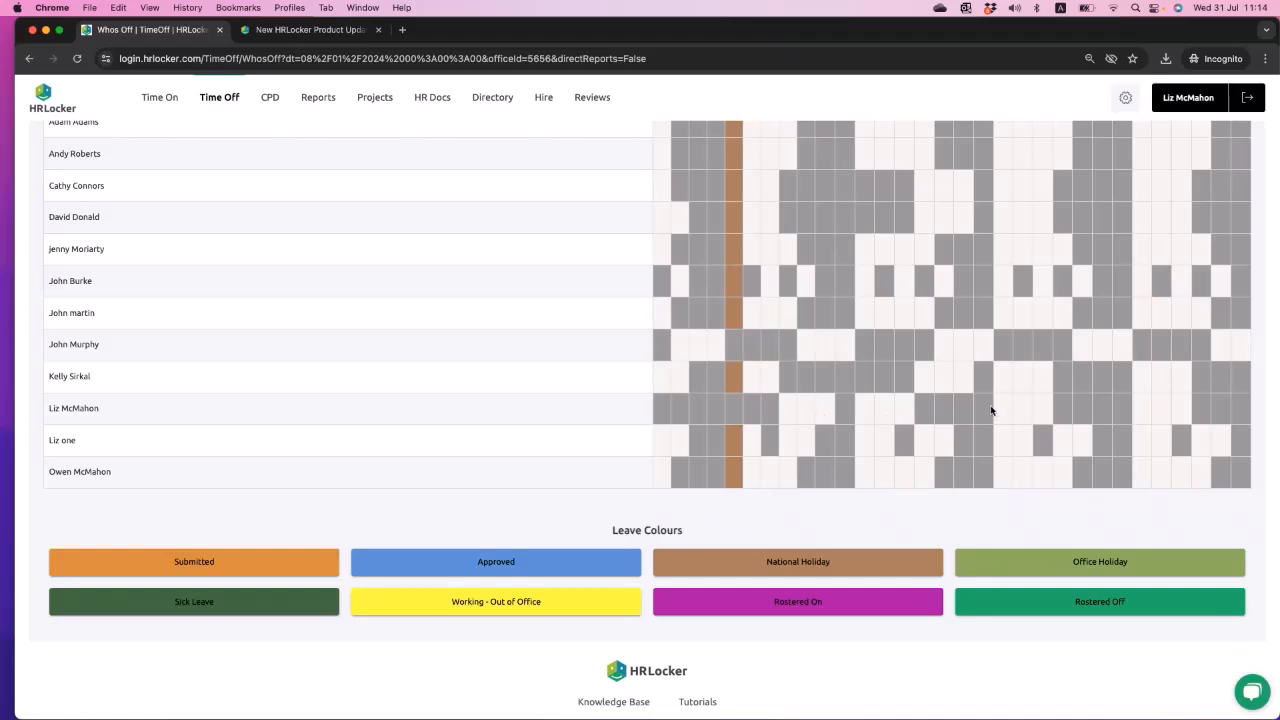
pyautogui.scroll(2, 1137, 416)
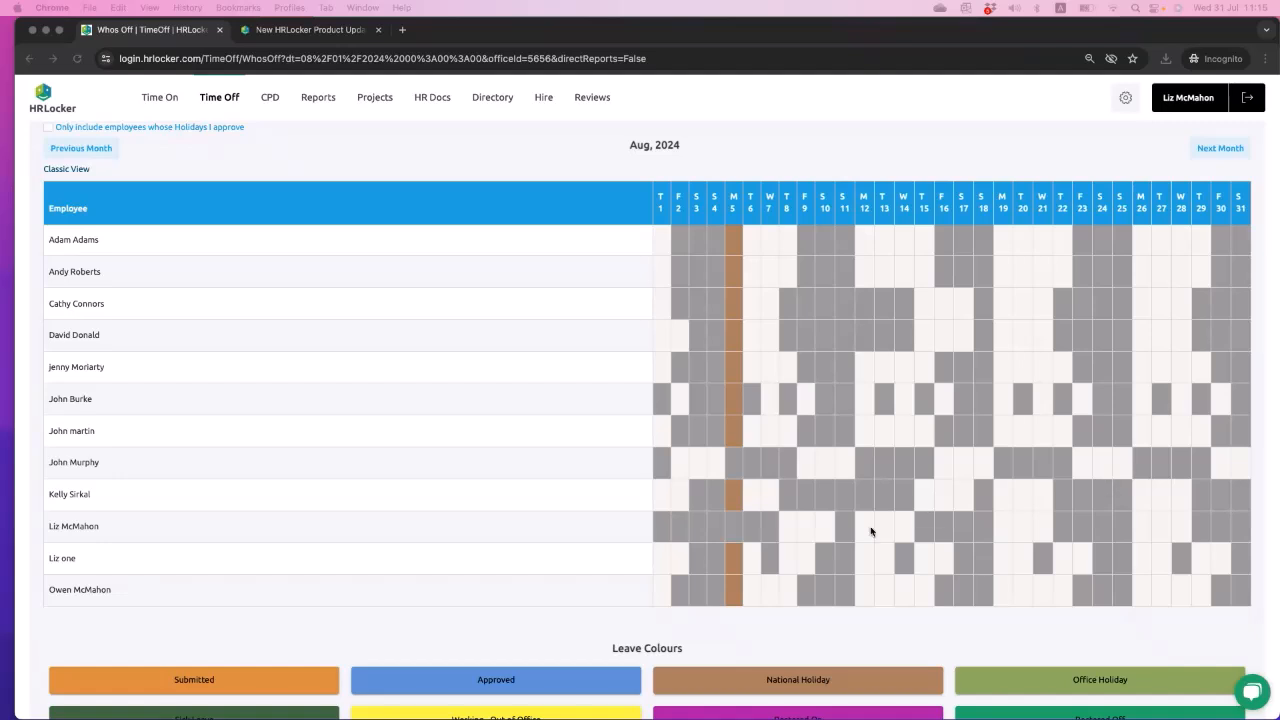
pyautogui.scroll(-1, 870, 531)
pyautogui.scroll(2, 870, 531)
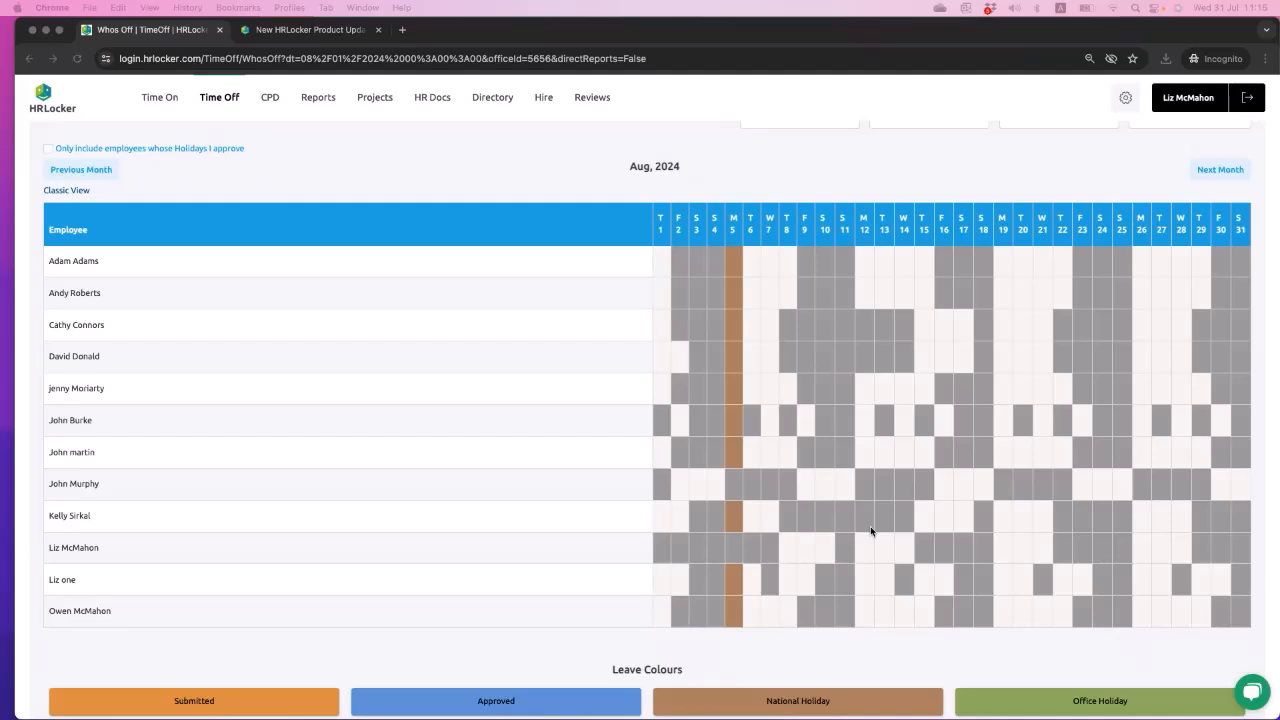
pyautogui.scroll(3, 870, 531)
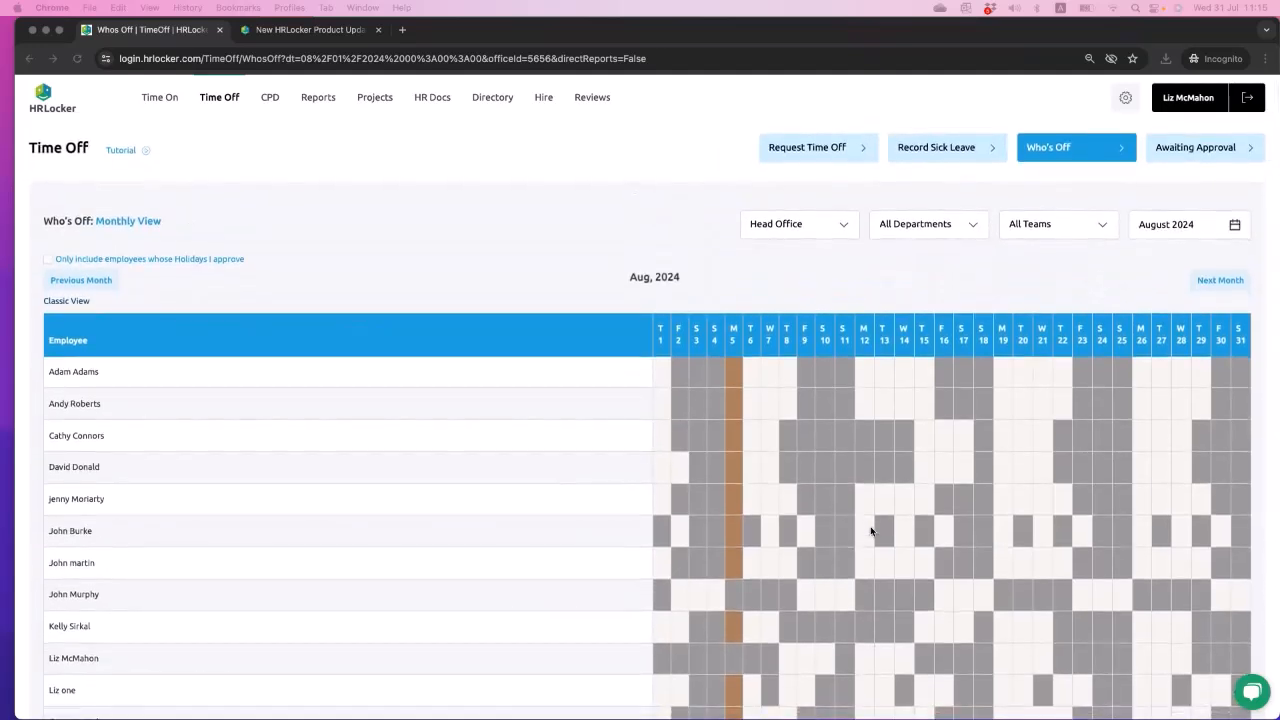
# - Return to the Time Off overview, then open the company's office settings and examine the list of offices
pyautogui.click(221, 101)
pyautogui.click(221, 101)
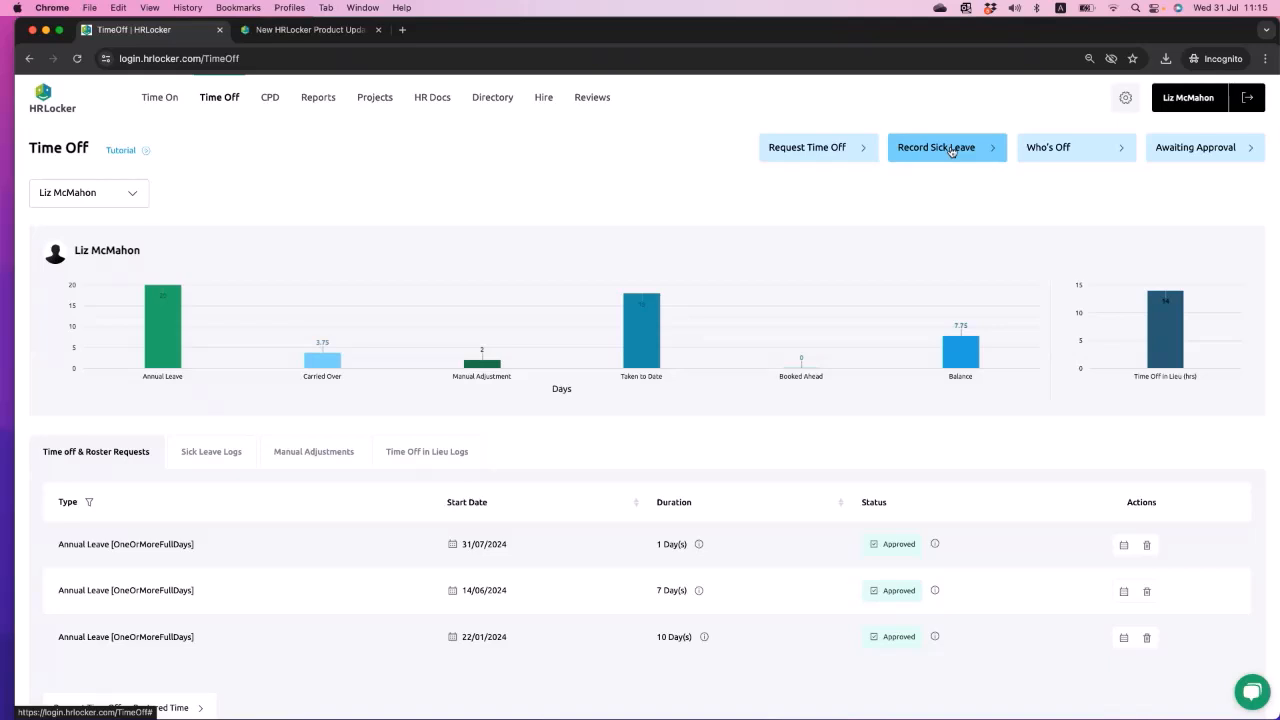
pyautogui.click(1123, 99)
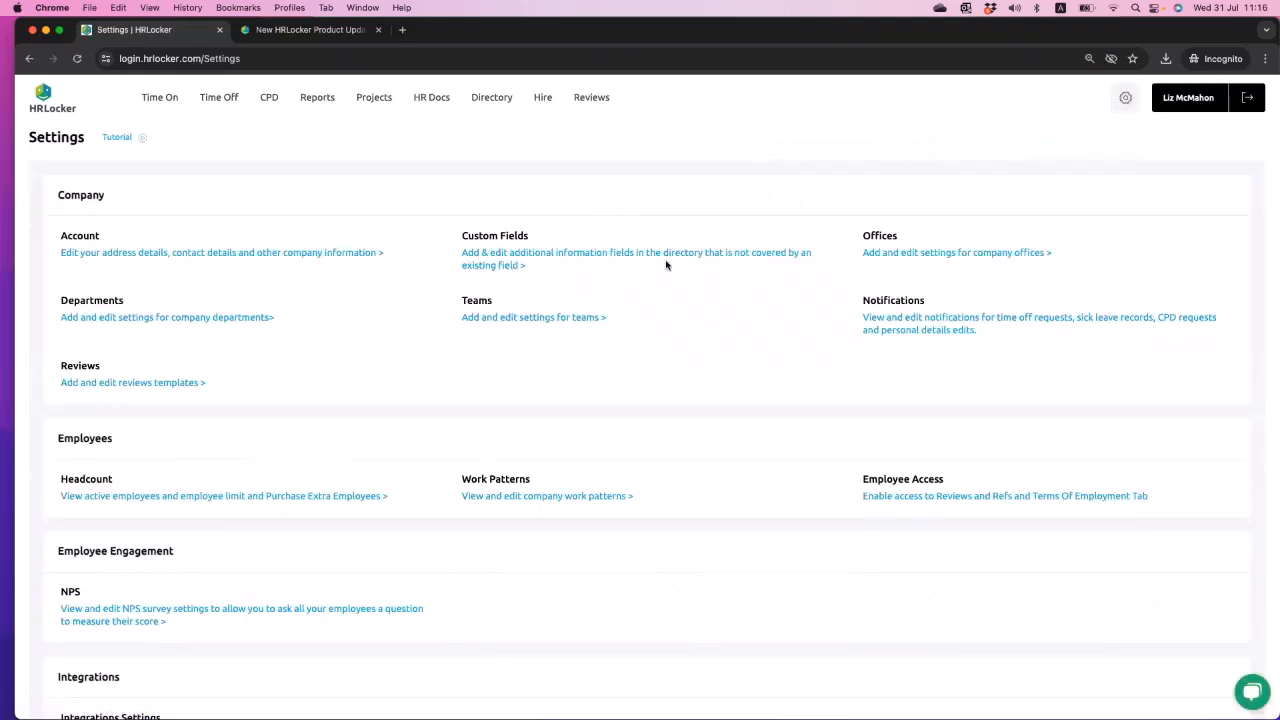
pyautogui.click(903, 259)
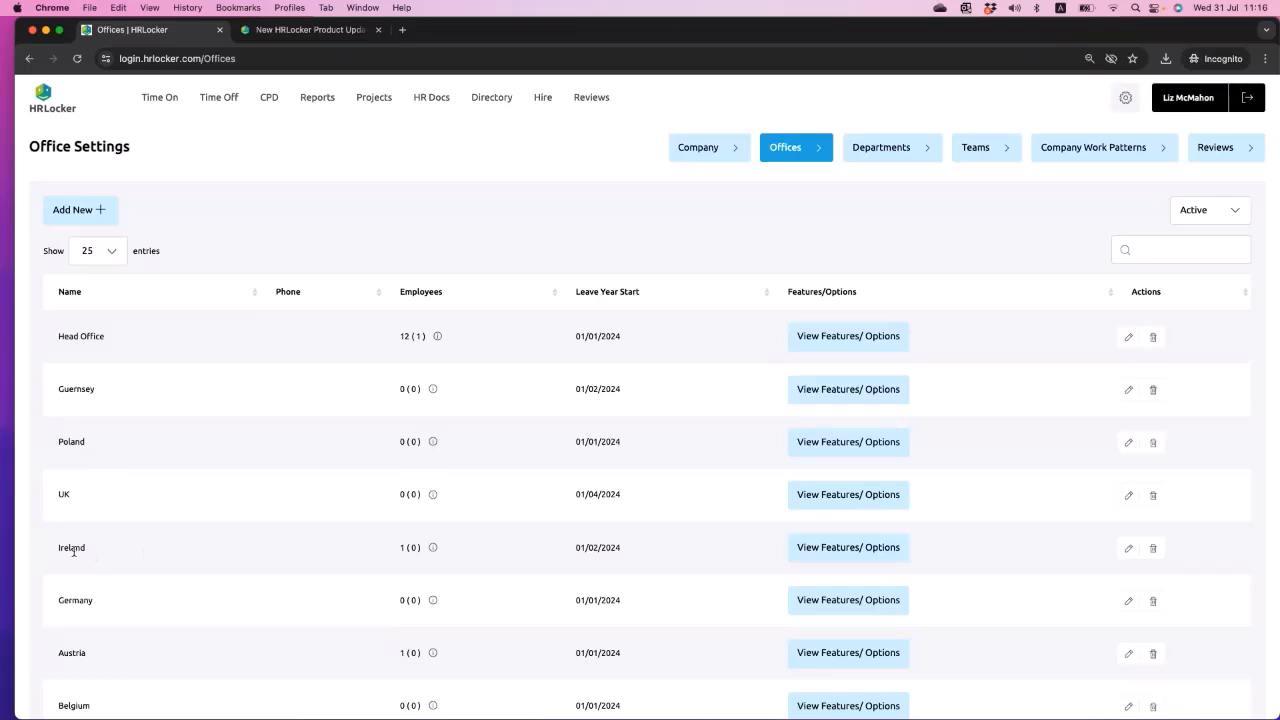
pyautogui.moveTo(57, 337); pyautogui.dragTo(120, 345)
pyautogui.click(121, 346)
pyautogui.moveTo(52, 444); pyautogui.dragTo(97, 446)
pyautogui.moveTo(58, 497); pyautogui.dragTo(124, 498)
pyautogui.doubleClick(66, 337)
pyautogui.click(859, 337)
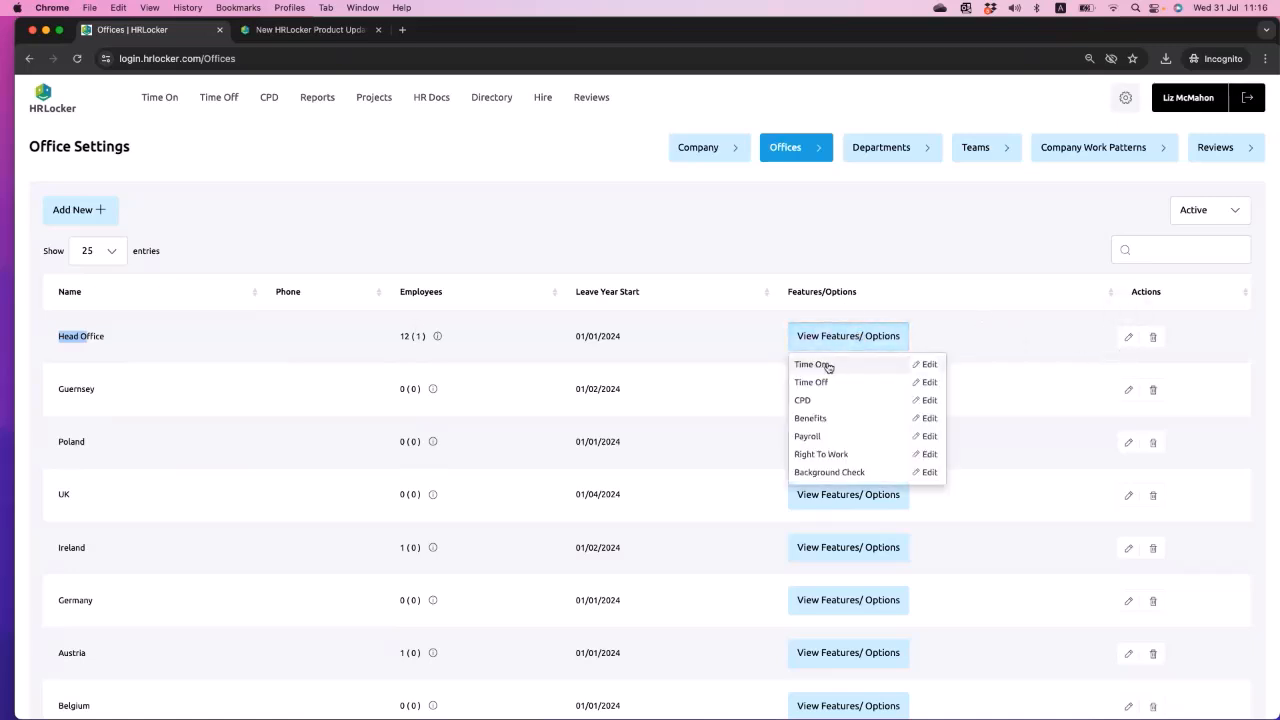
pyautogui.click(826, 367)
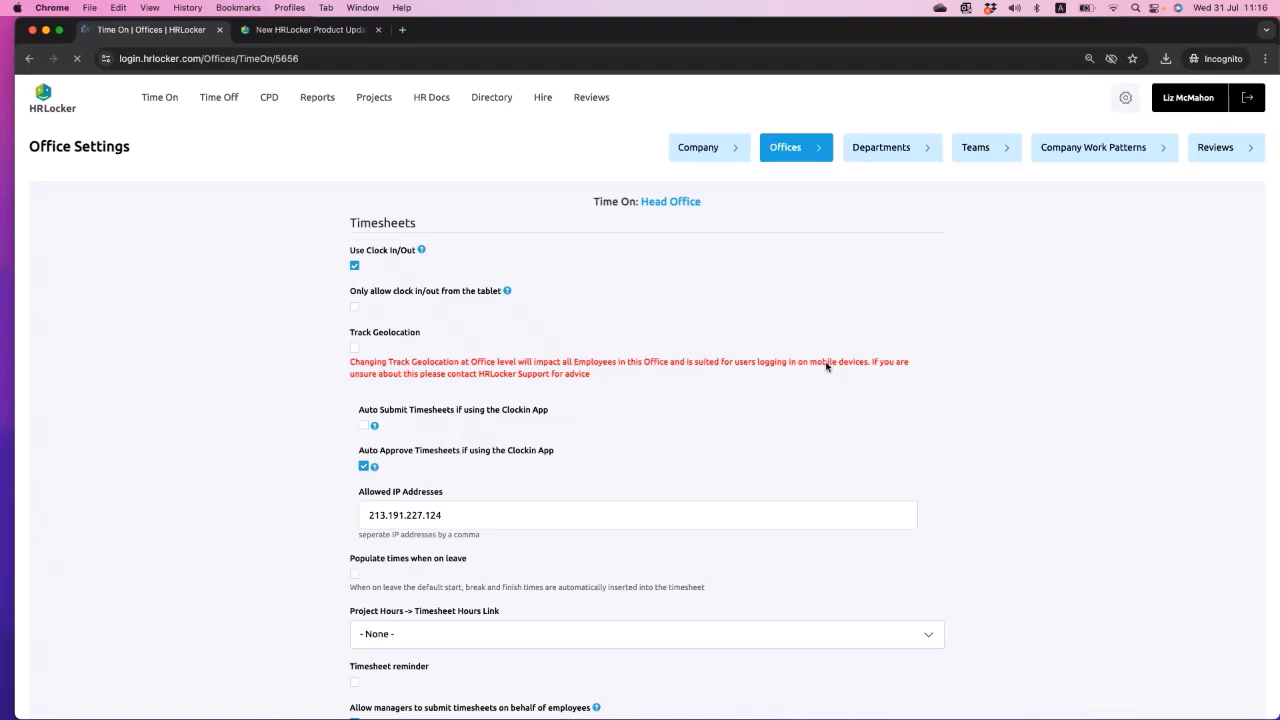
pyautogui.click(29, 59)
# - Open the Head Office's Time Off settings and examine its holidays, time off request types and sick leave types
pyautogui.click(855, 337)
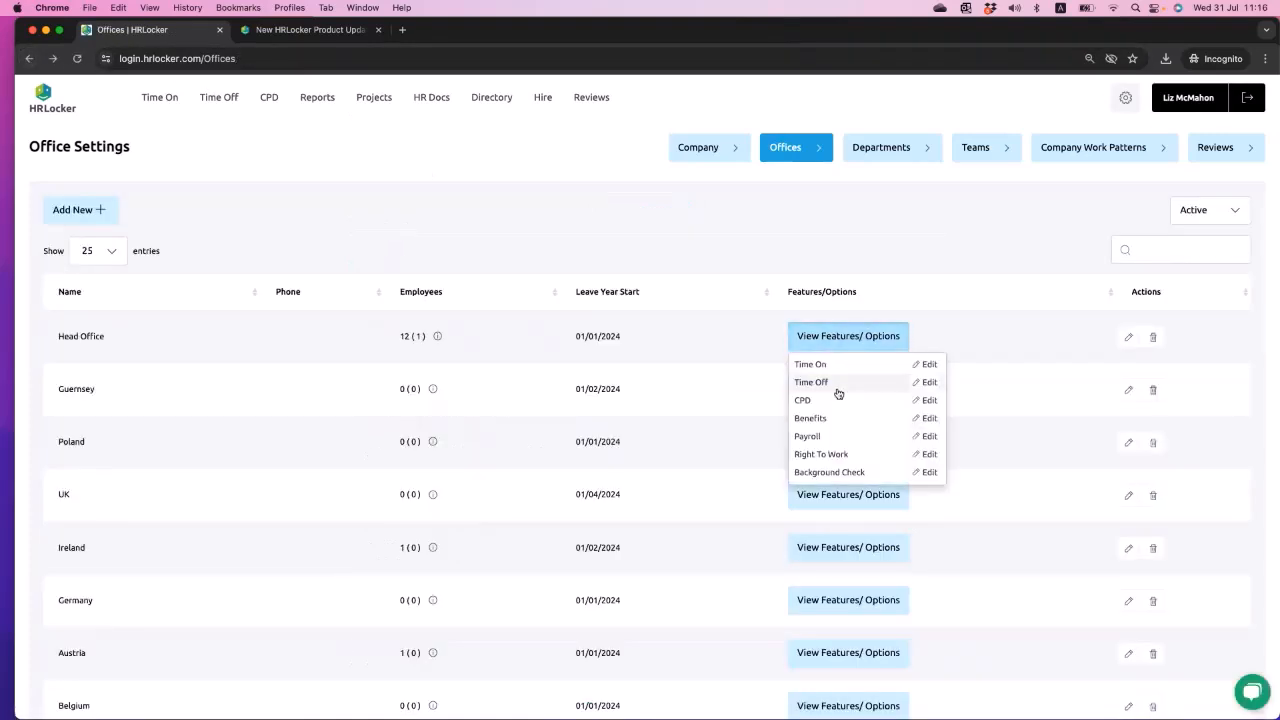
pyautogui.click(830, 383)
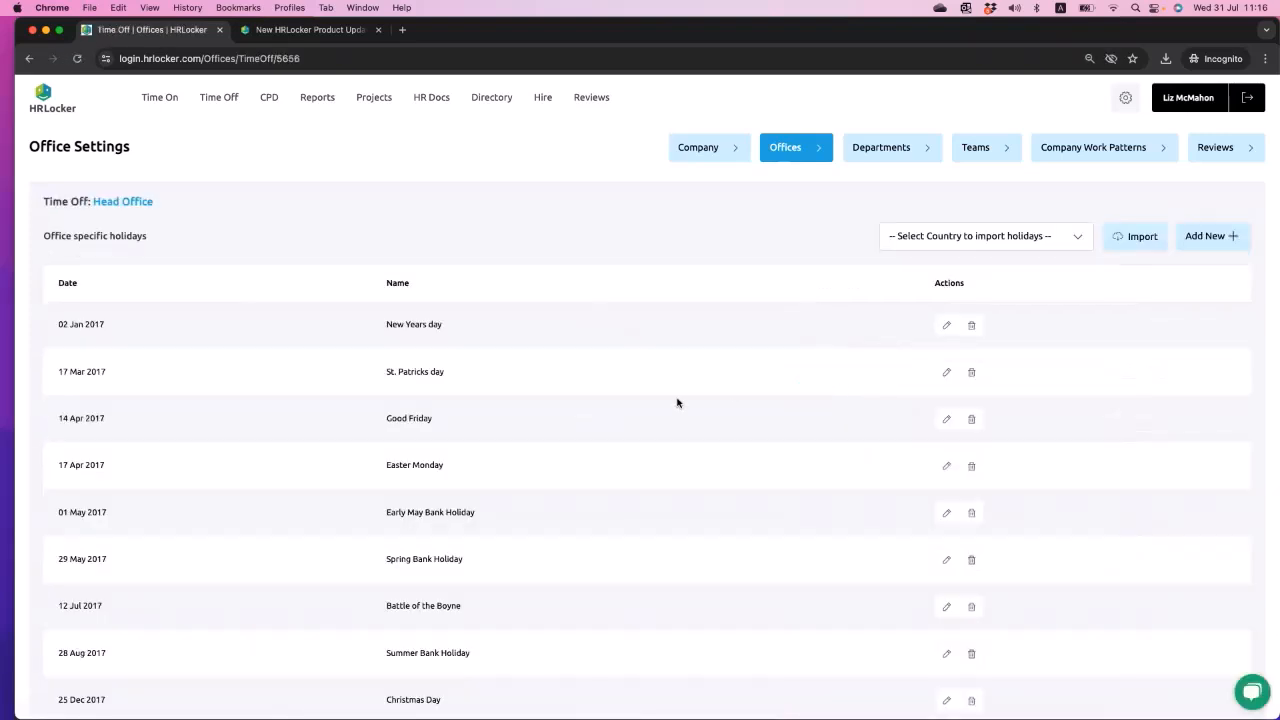
pyautogui.scroll(-20, 677, 402)
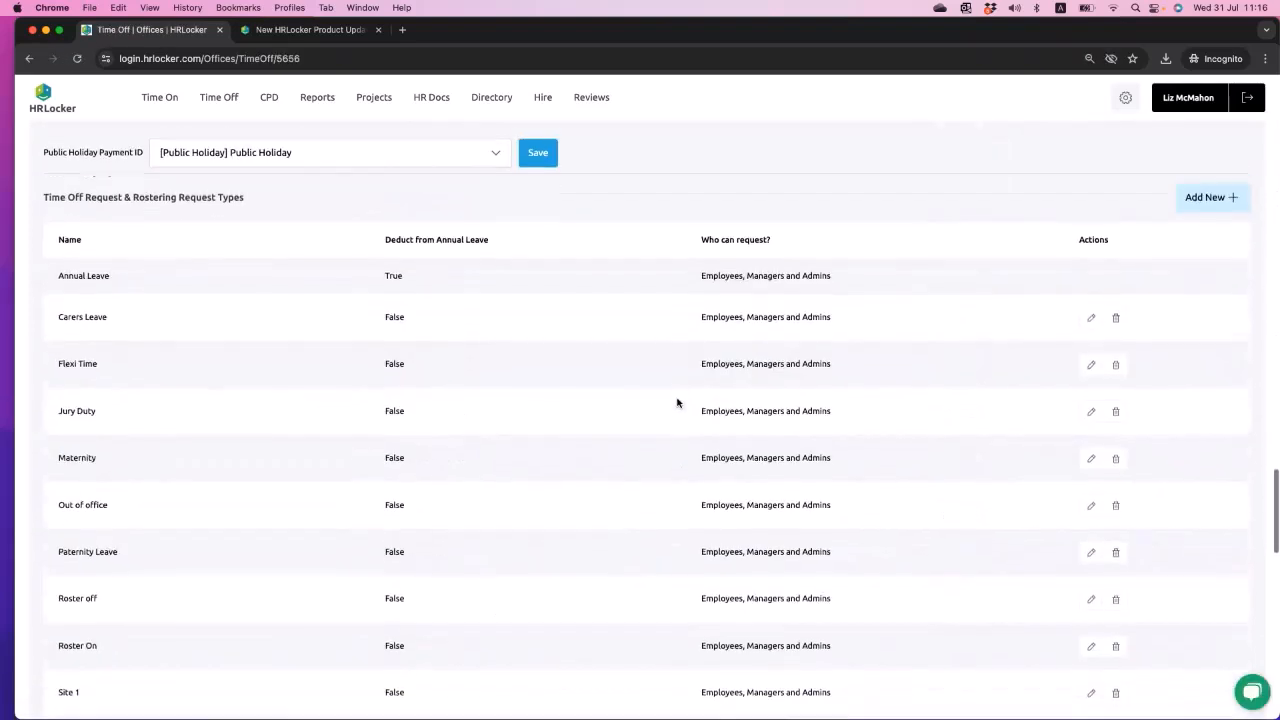
pyautogui.scroll(-6, 677, 402)
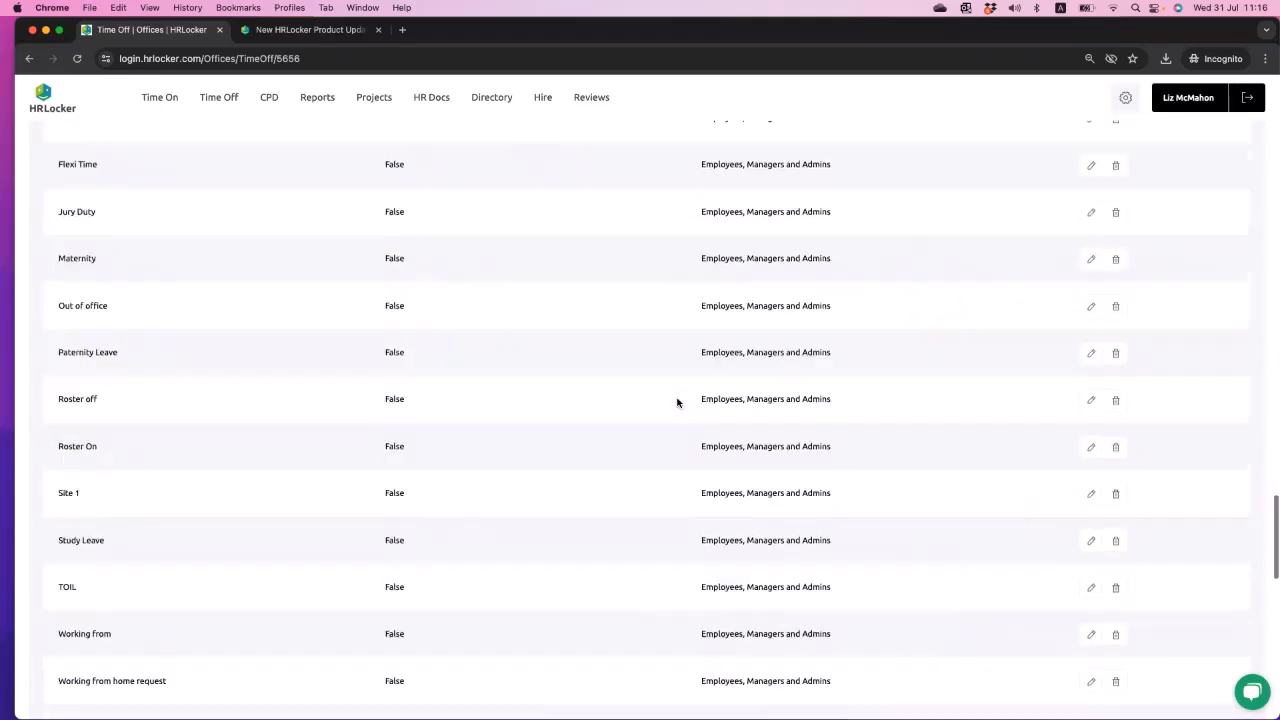
pyautogui.scroll(-1, 677, 402)
pyautogui.moveTo(40, 326); pyautogui.dragTo(126, 328)
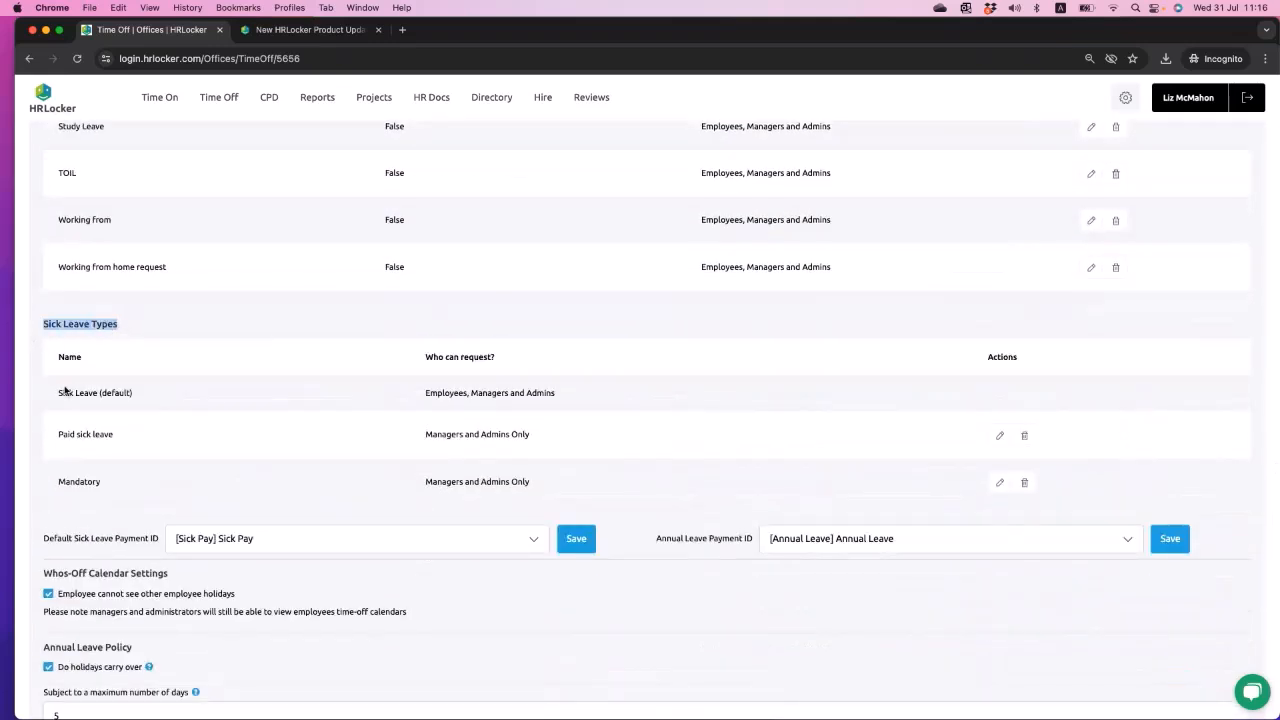
pyautogui.moveTo(53, 398); pyautogui.dragTo(163, 400)
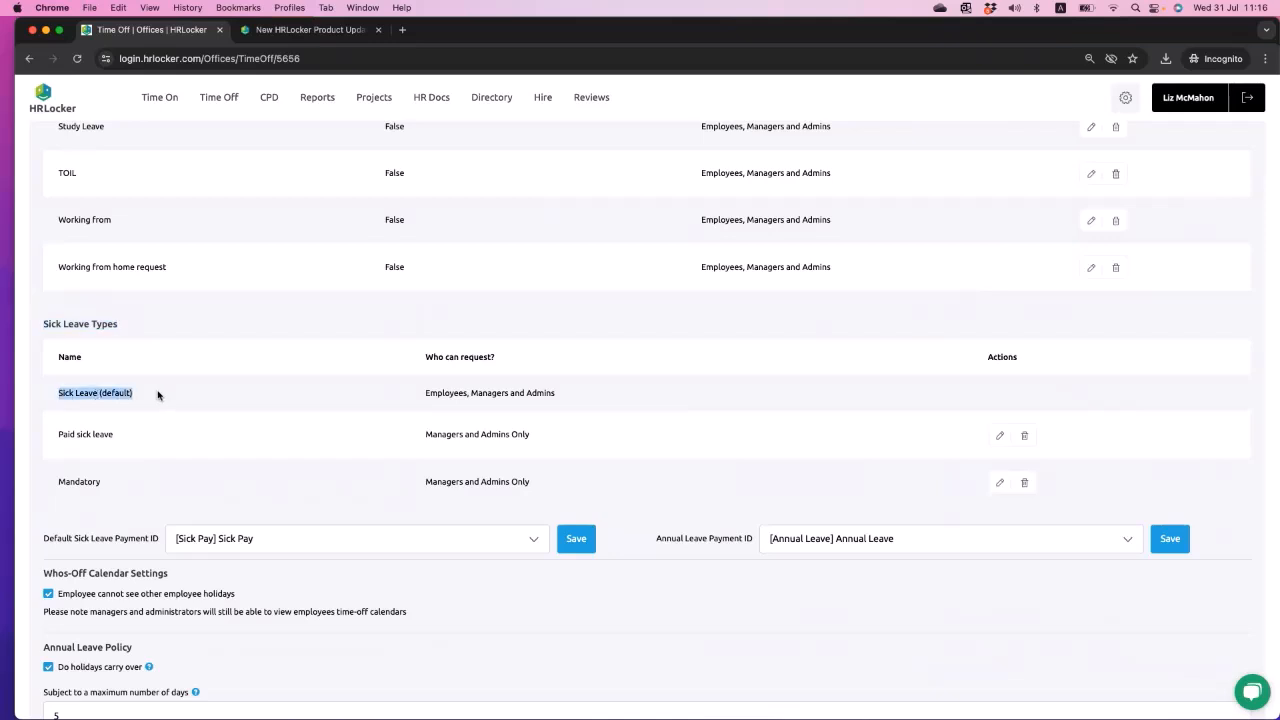
pyautogui.doubleClick(67, 436)
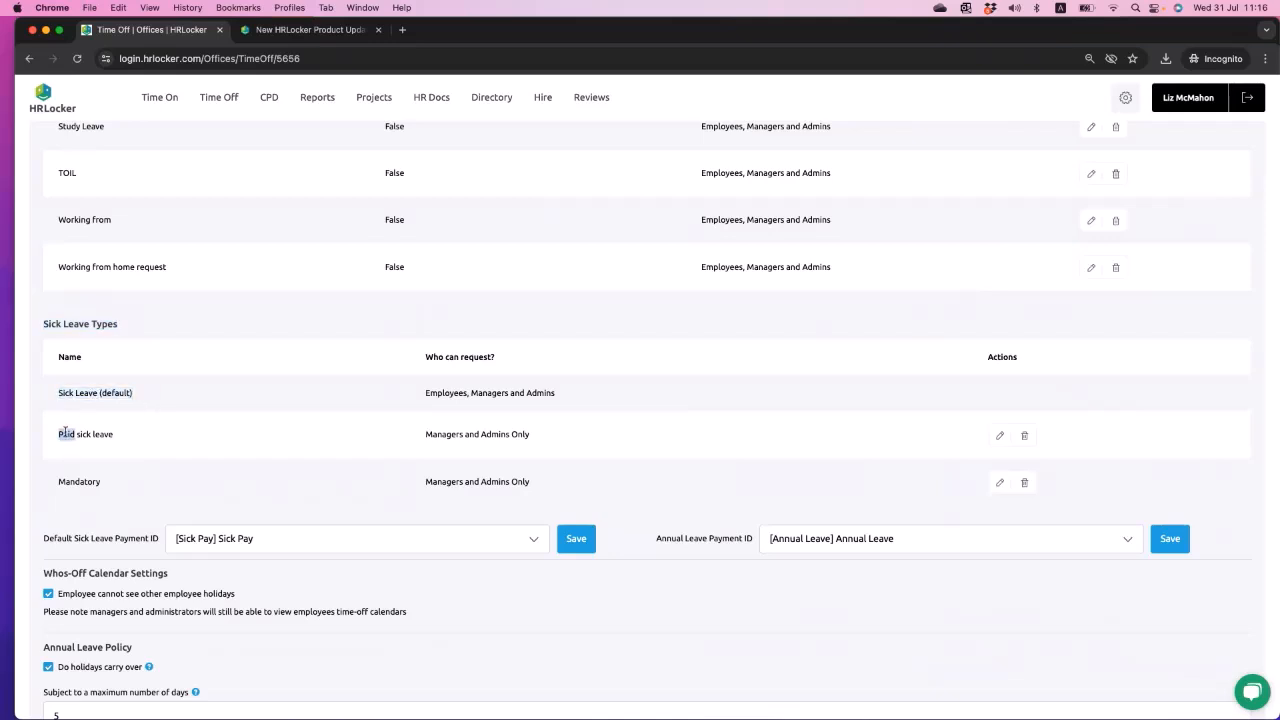
pyautogui.doubleClick(78, 481)
pyautogui.click(88, 445)
pyautogui.click(465, 548)
pyautogui.click(92, 546)
# - Add a new leave type for Head Office named "Statuary" and designate it as sick leave
pyautogui.scroll(10, 347, 497)
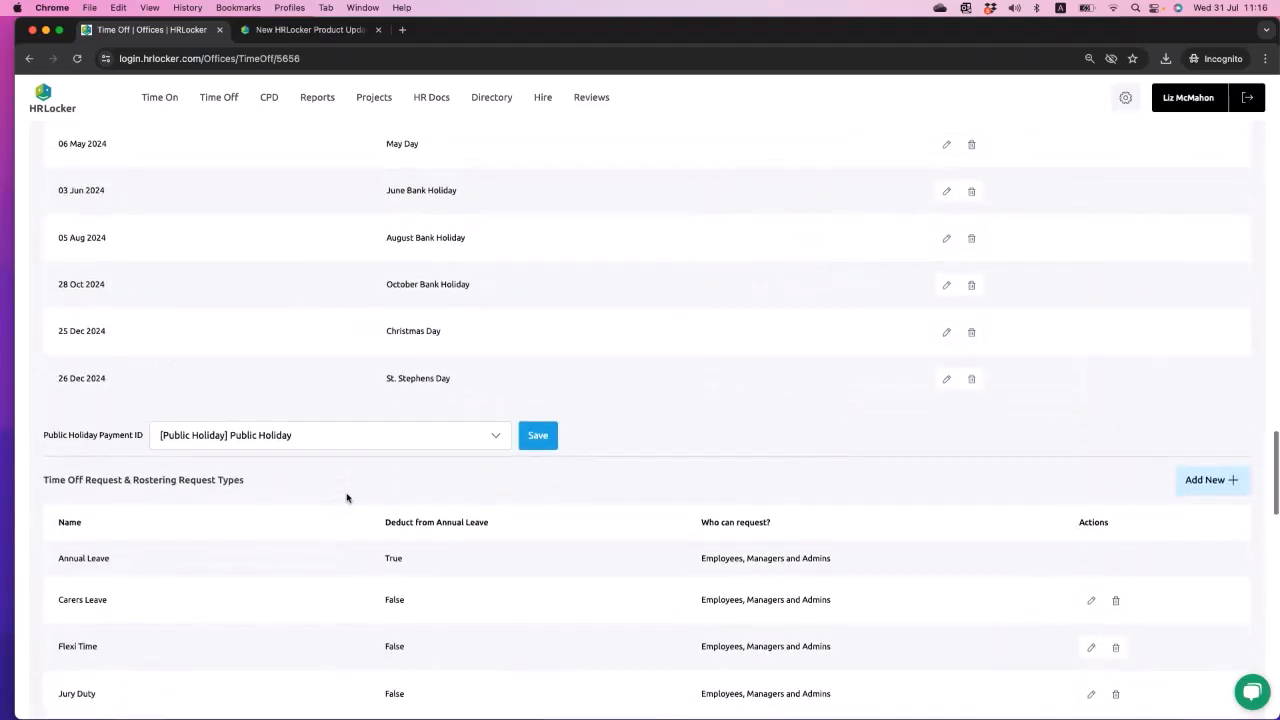
pyautogui.click(1212, 389)
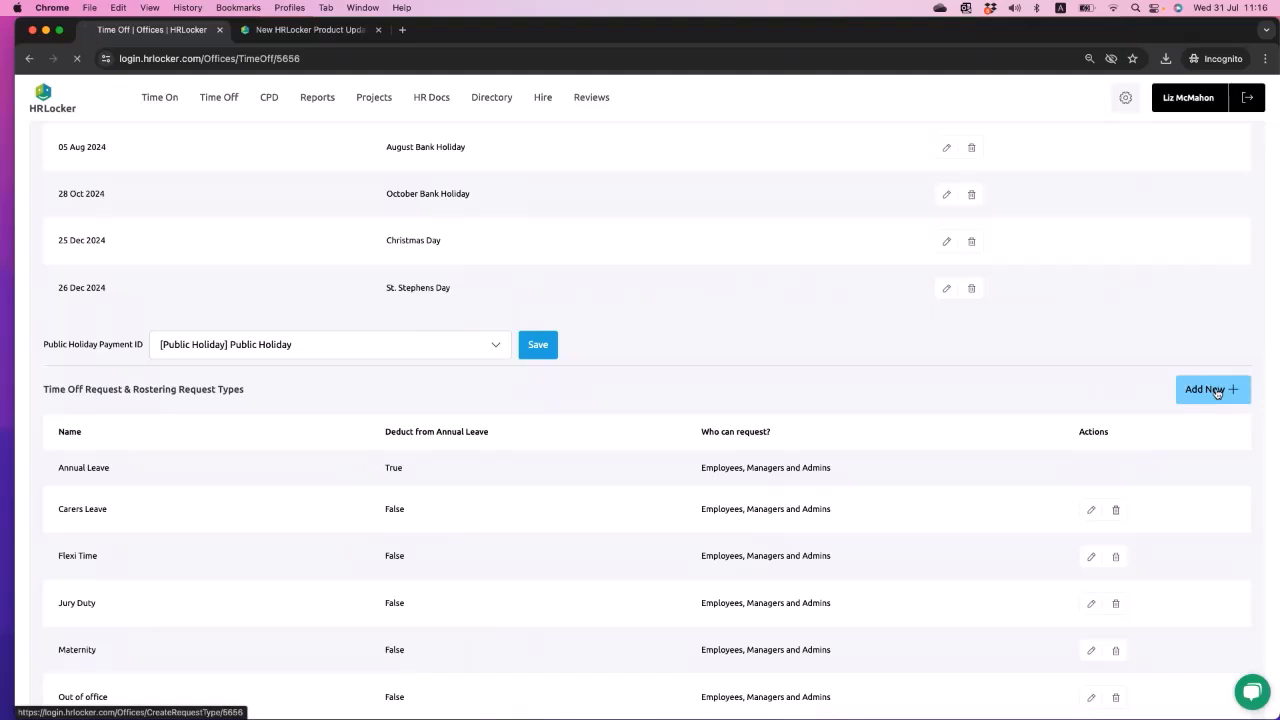
pyautogui.click(386, 235)
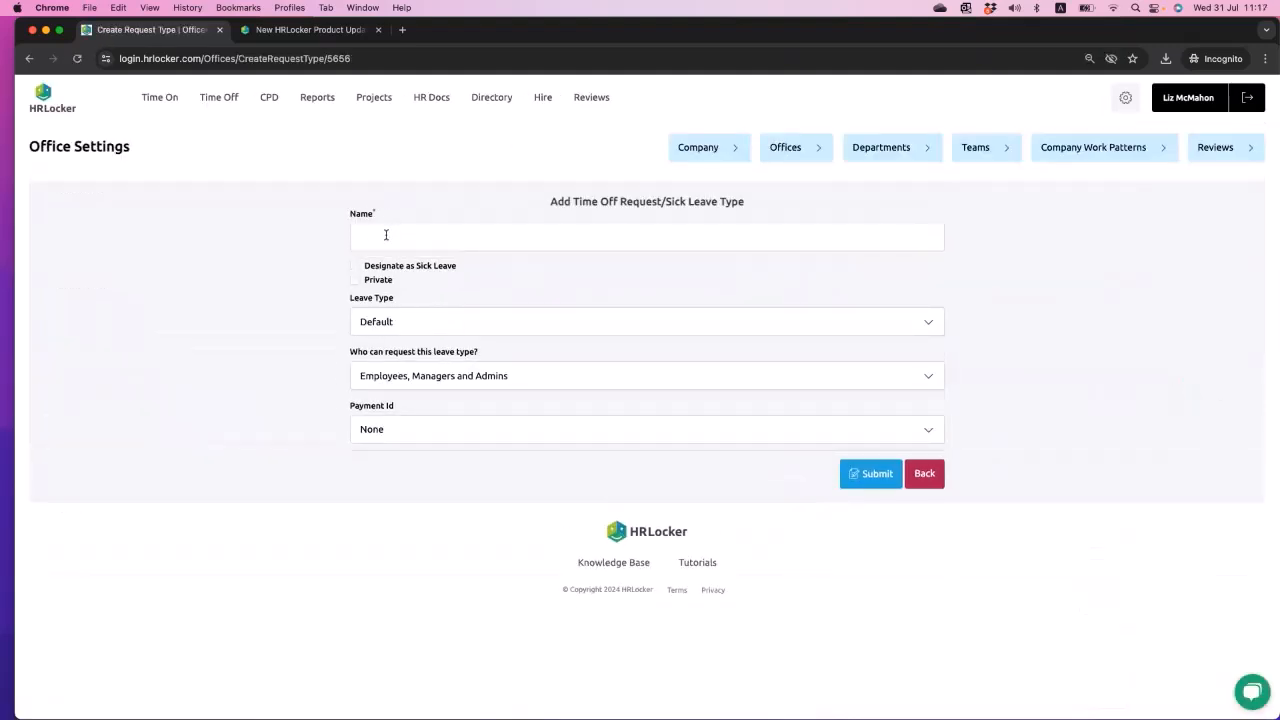
pyautogui.write('Statuary')
pyautogui.click(355, 266)
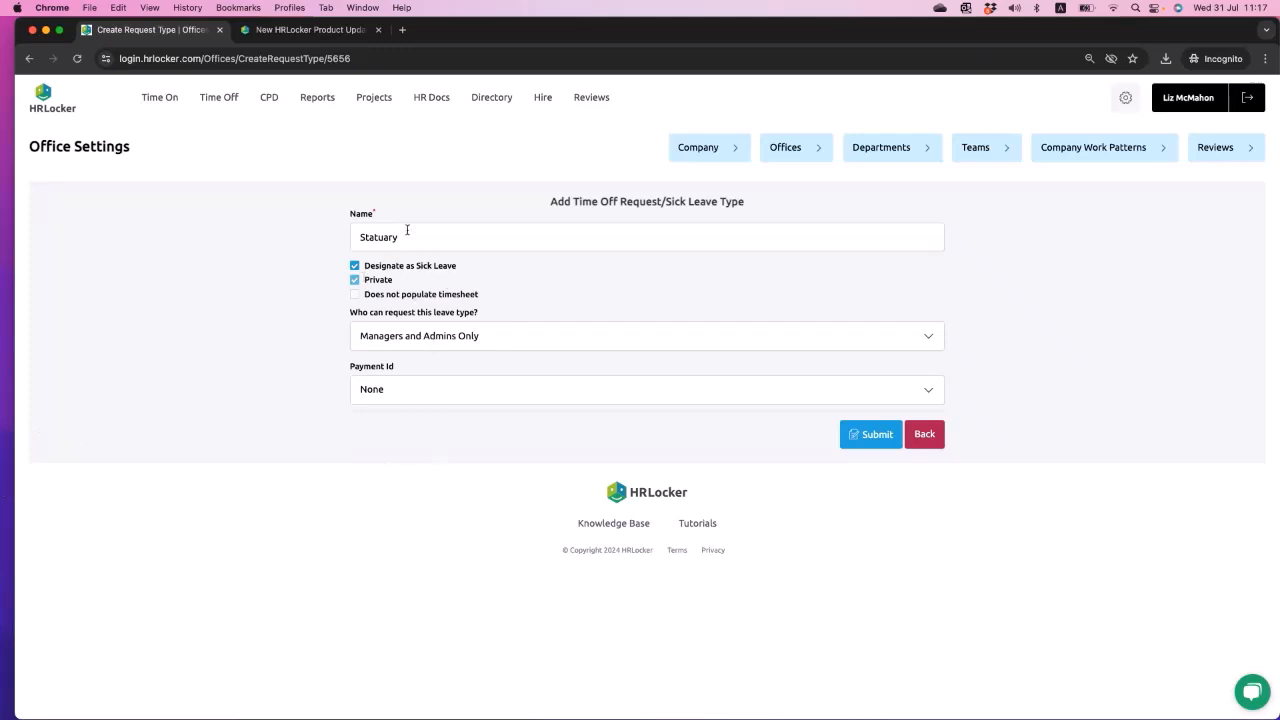
# - Examine the requester permissions, the payment ID choices and the "Does not populate timesheet" option for the new sick leave type
pyautogui.click(450, 336)
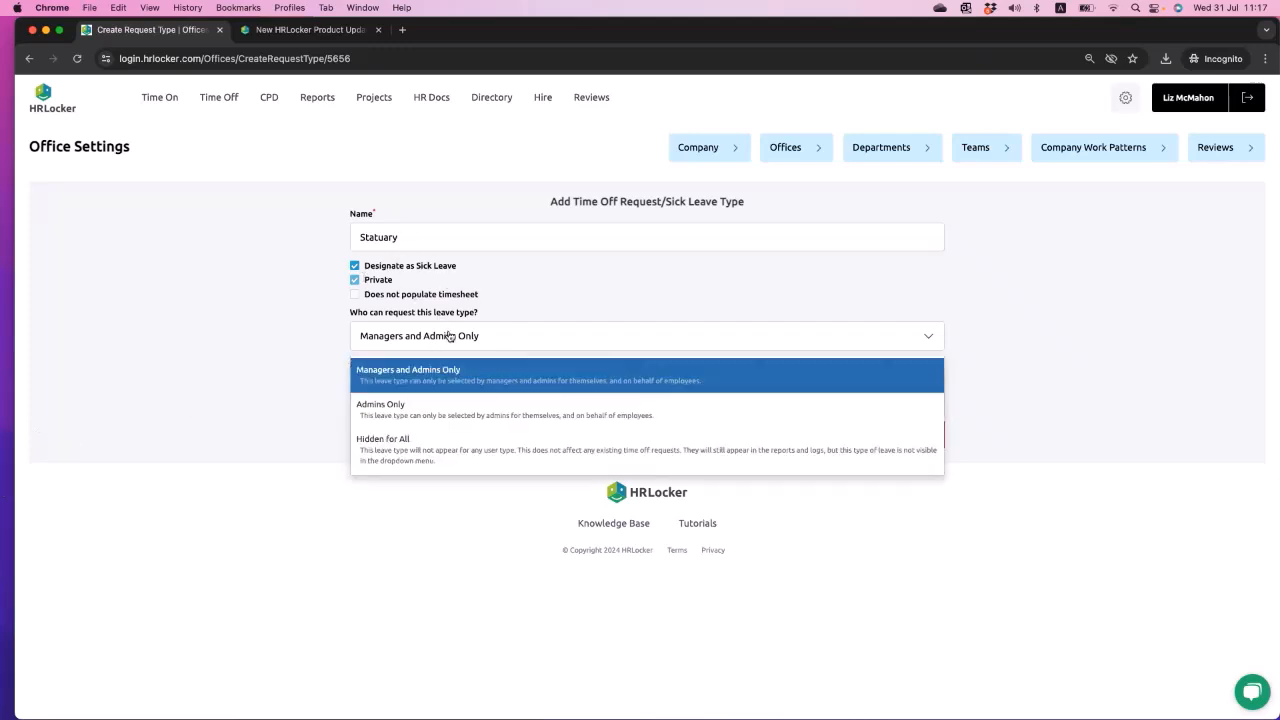
pyautogui.click(212, 355)
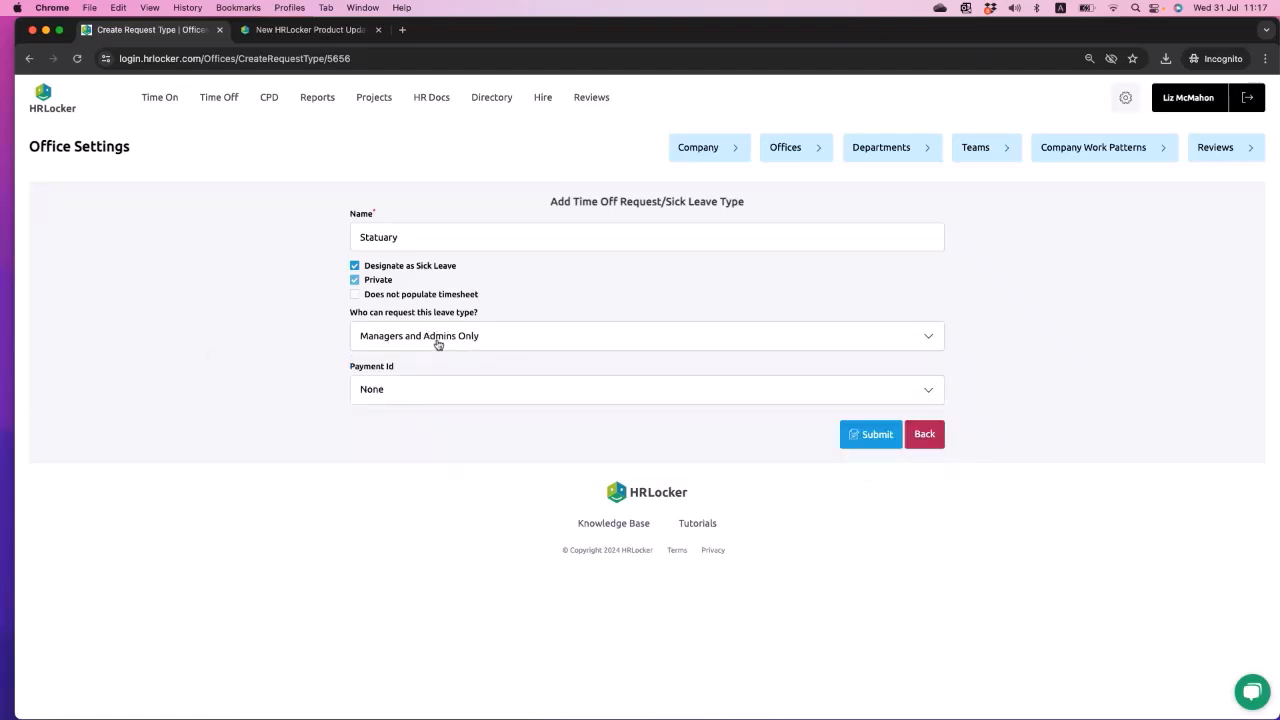
pyautogui.click(437, 390)
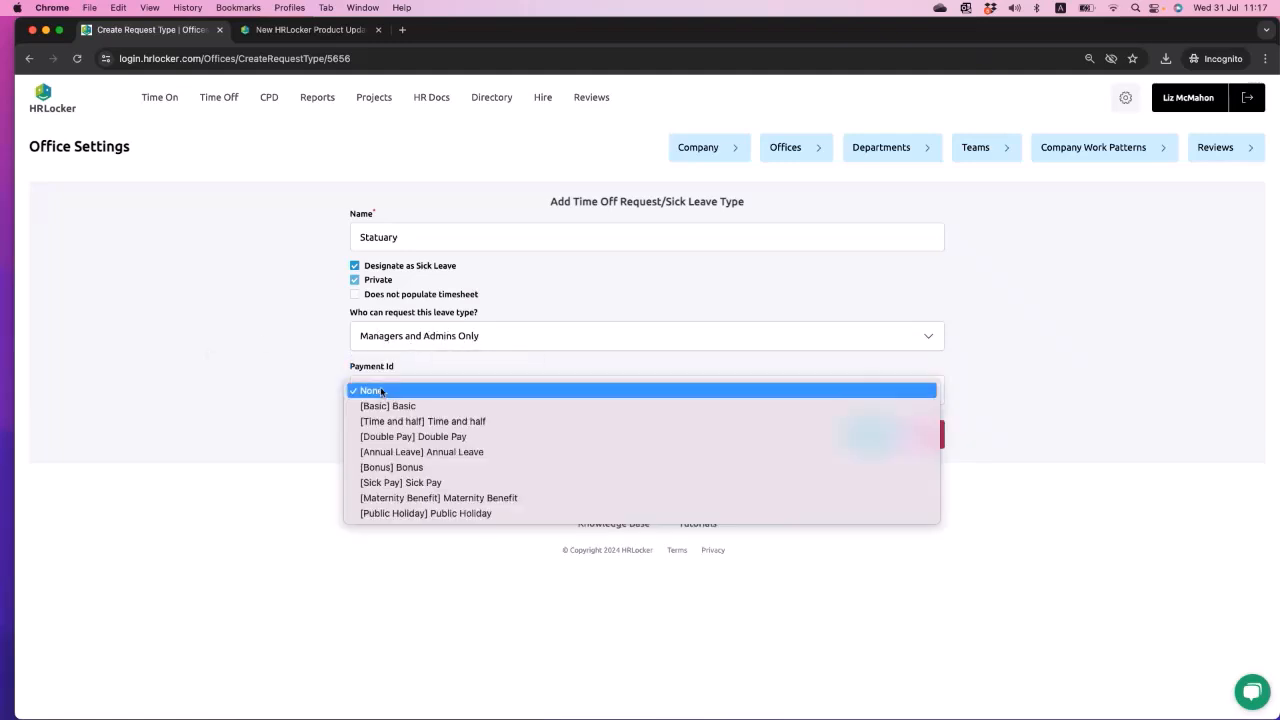
pyautogui.click(305, 449)
pyautogui.click(356, 295)
pyautogui.click(356, 295)
pyautogui.moveTo(482, 296); pyautogui.dragTo(370, 300)
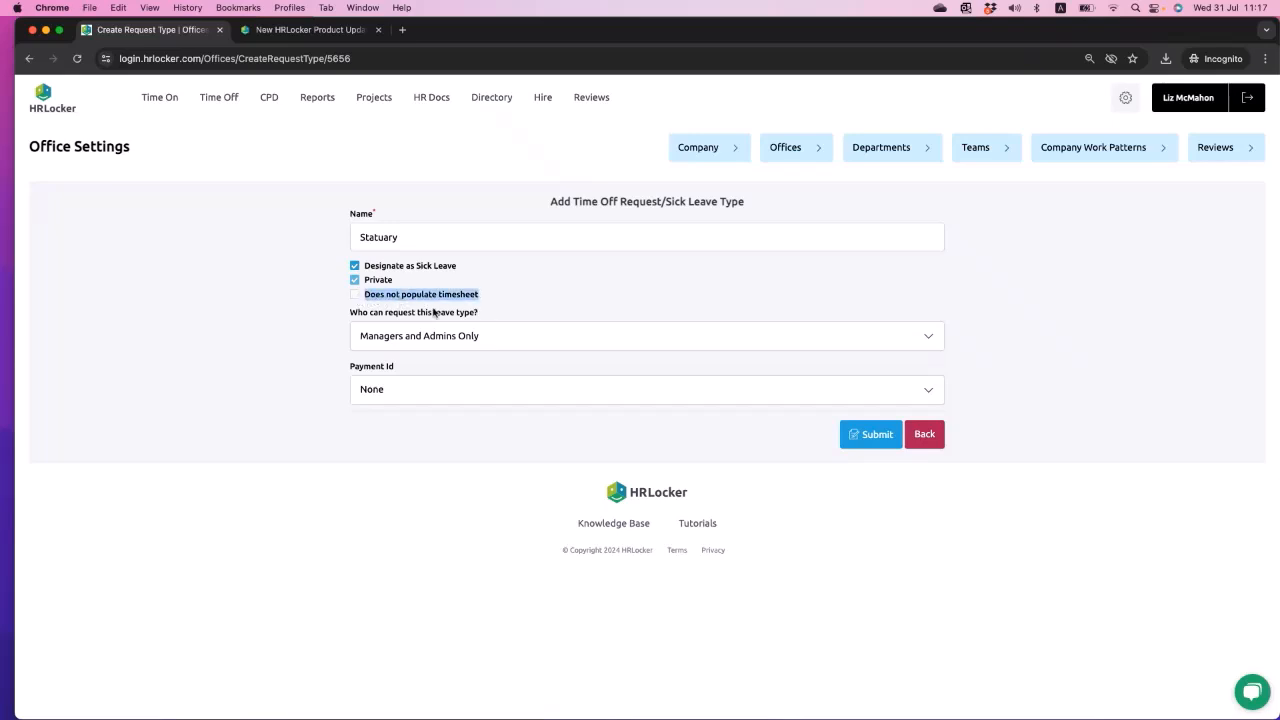
pyautogui.click(438, 446)
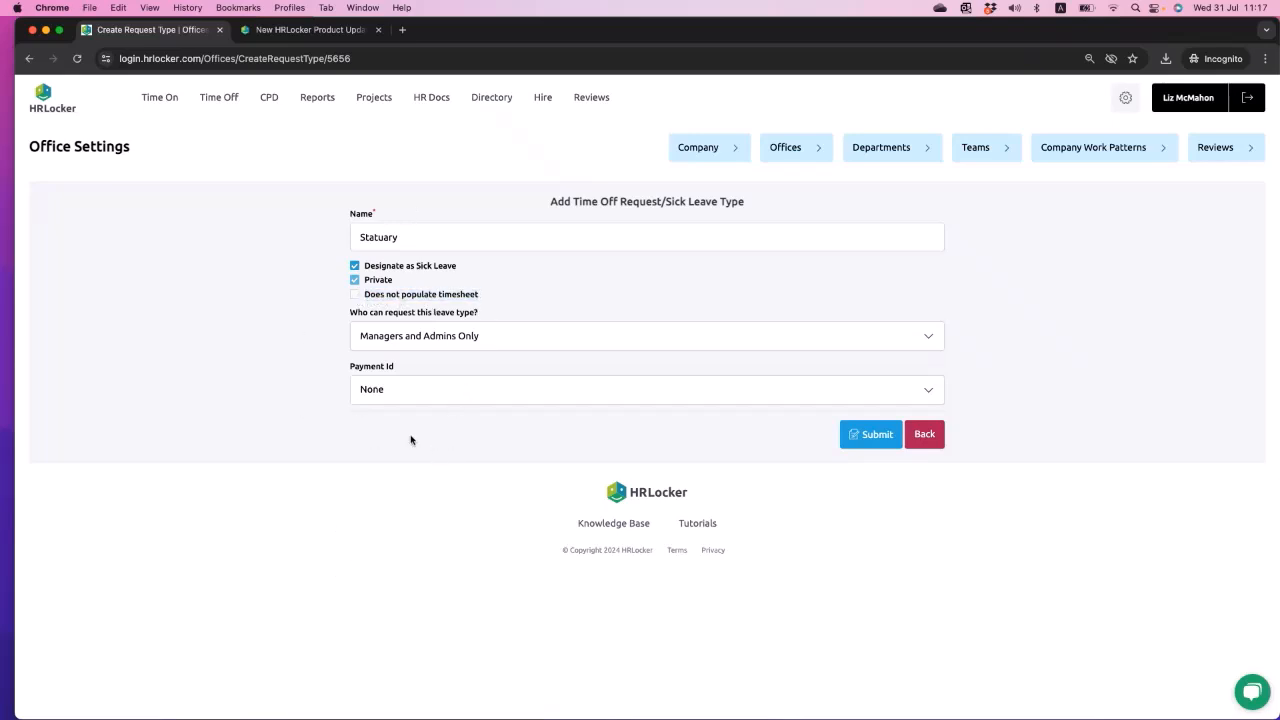
# - Enable "Does not populate timesheet", set the payment ID to "[Sick Pay] Sick Pay" and submit the Statuary leave type
pyautogui.click(355, 295)
pyautogui.click(435, 391)
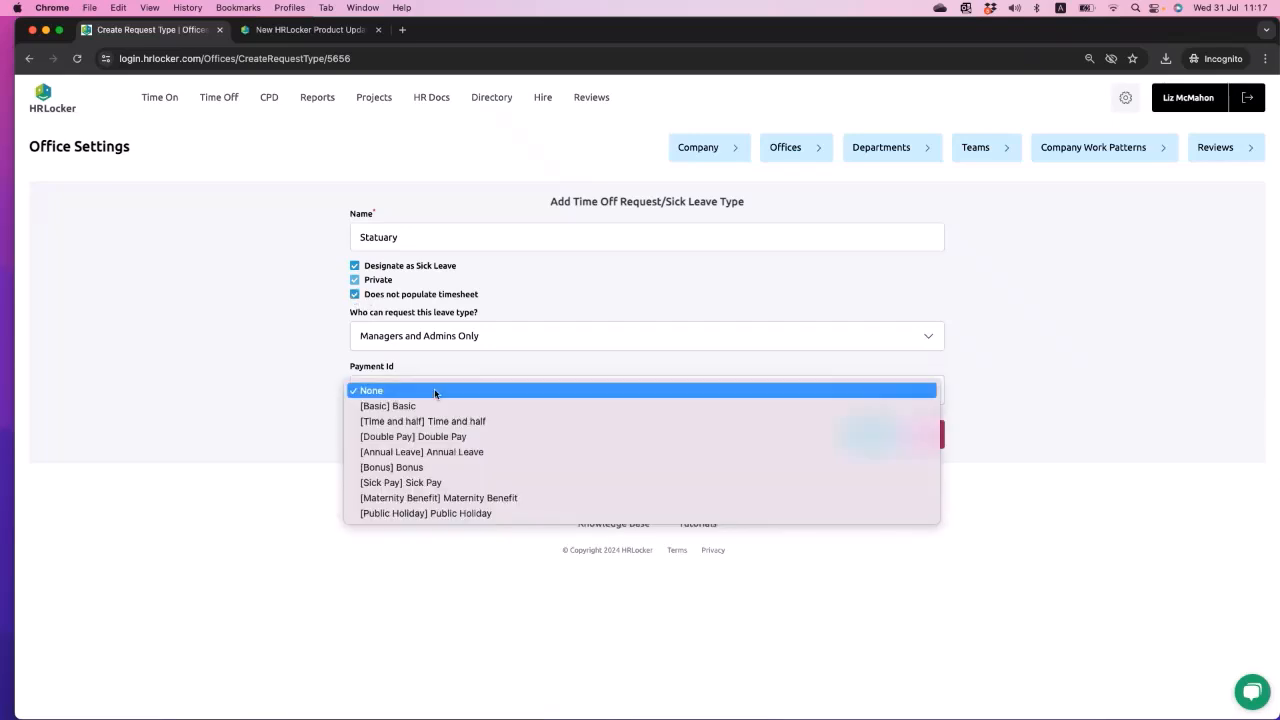
pyautogui.click(421, 483)
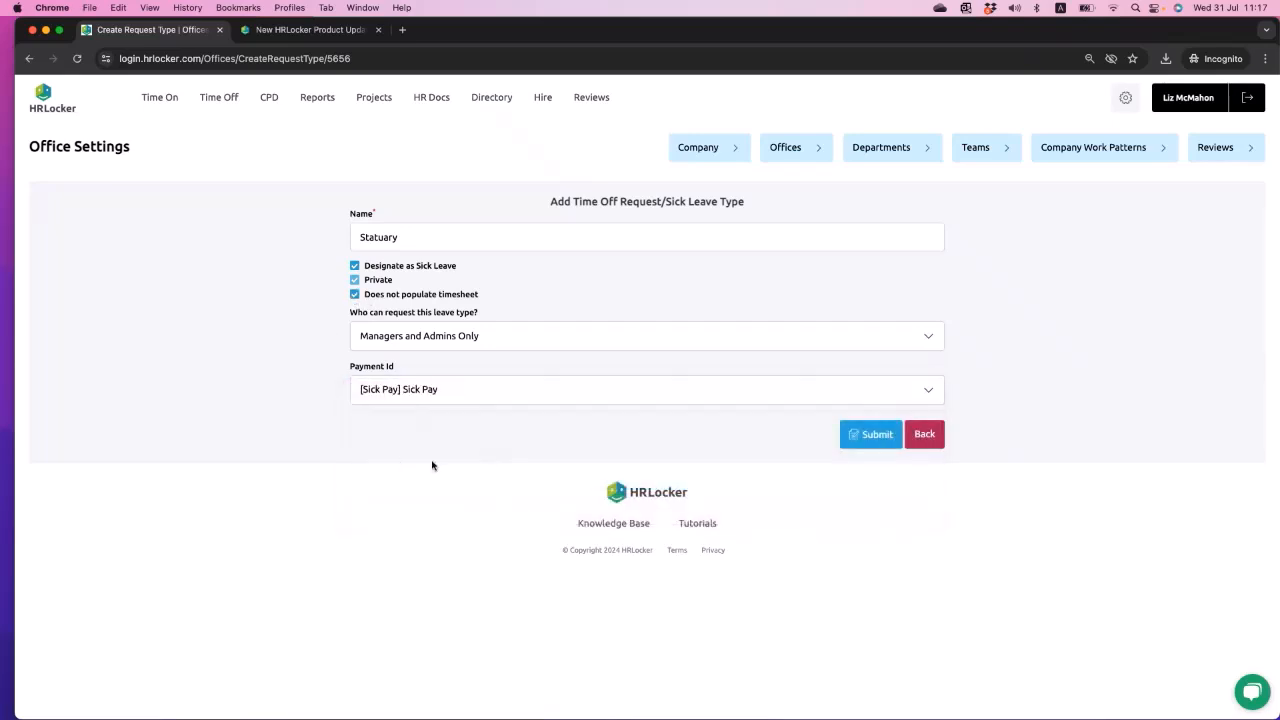
pyautogui.click(860, 437)
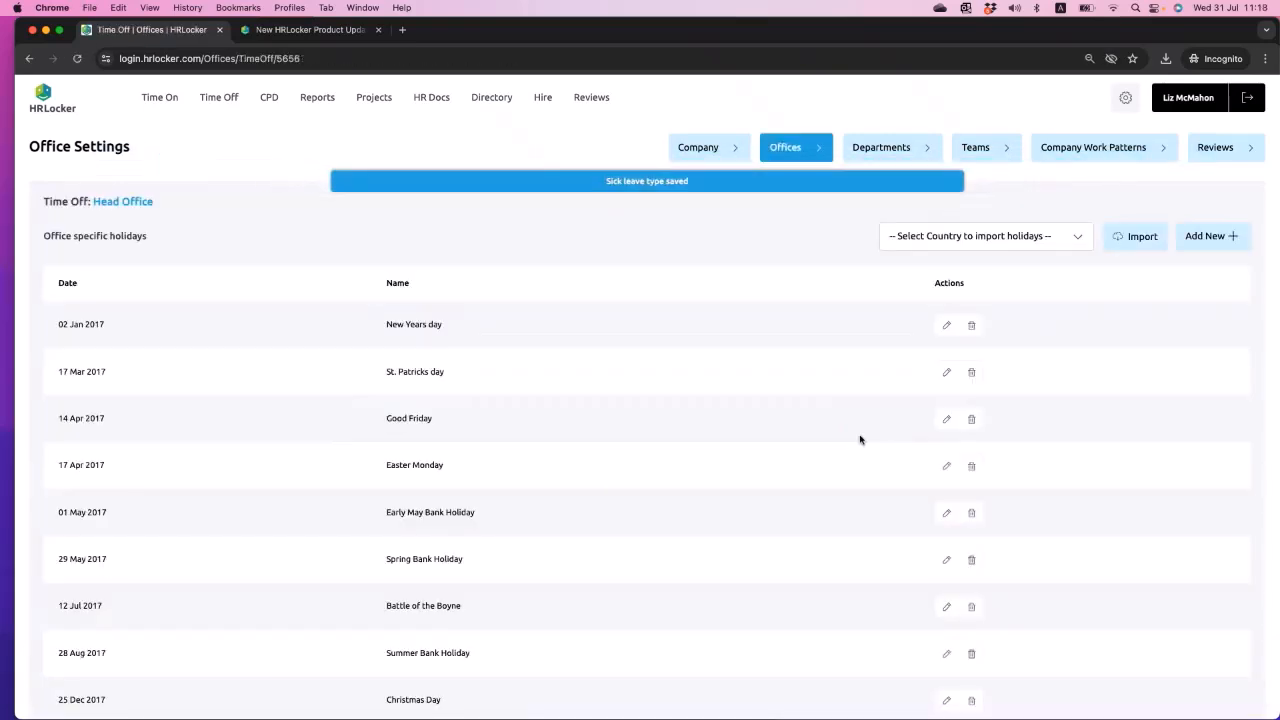
# - Find the Statuary entry among the sick leave types, review its saved settings and return to Head Office's Time Off settings
pyautogui.scroll(-20, 860, 439)
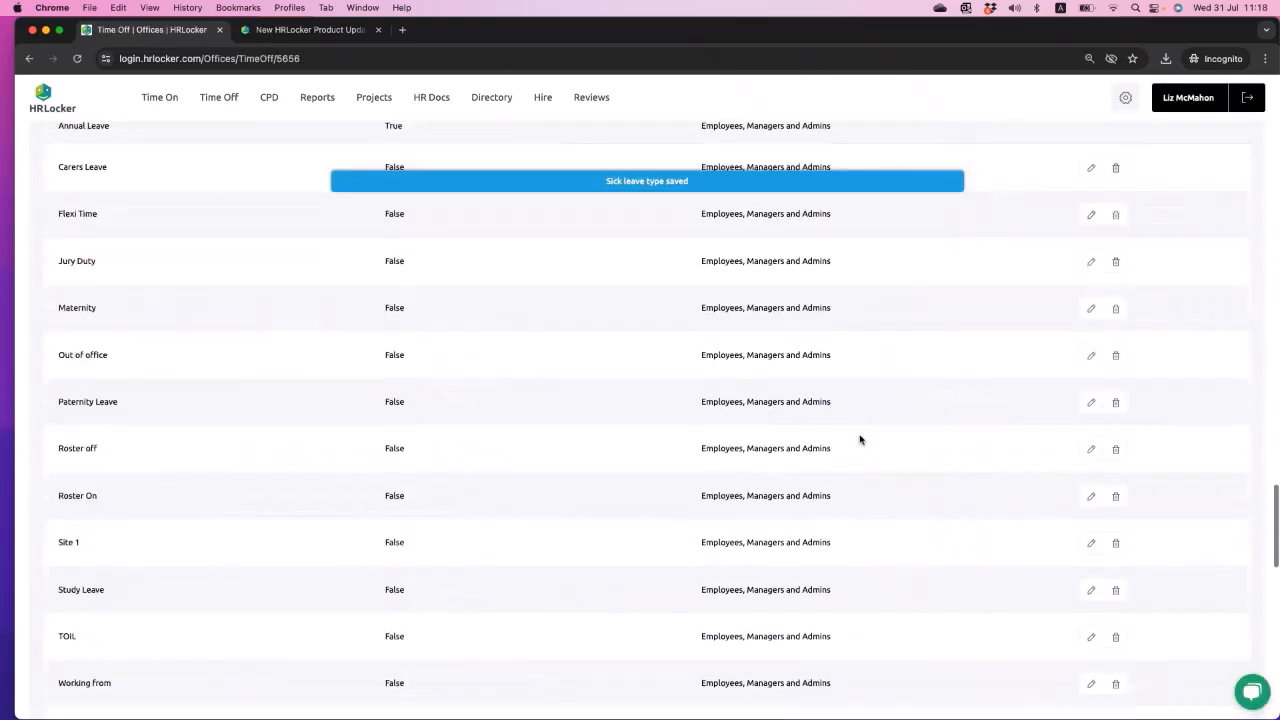
pyautogui.scroll(-5, 860, 439)
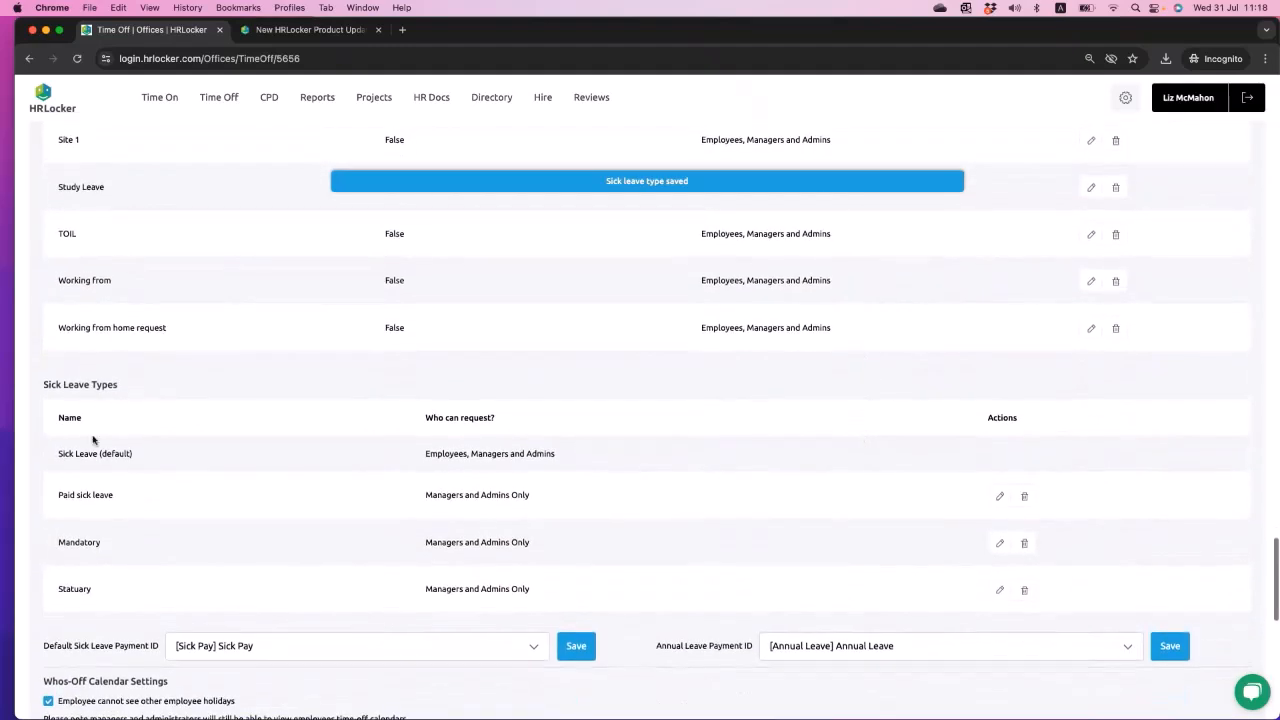
pyautogui.moveTo(58, 588); pyautogui.dragTo(528, 590)
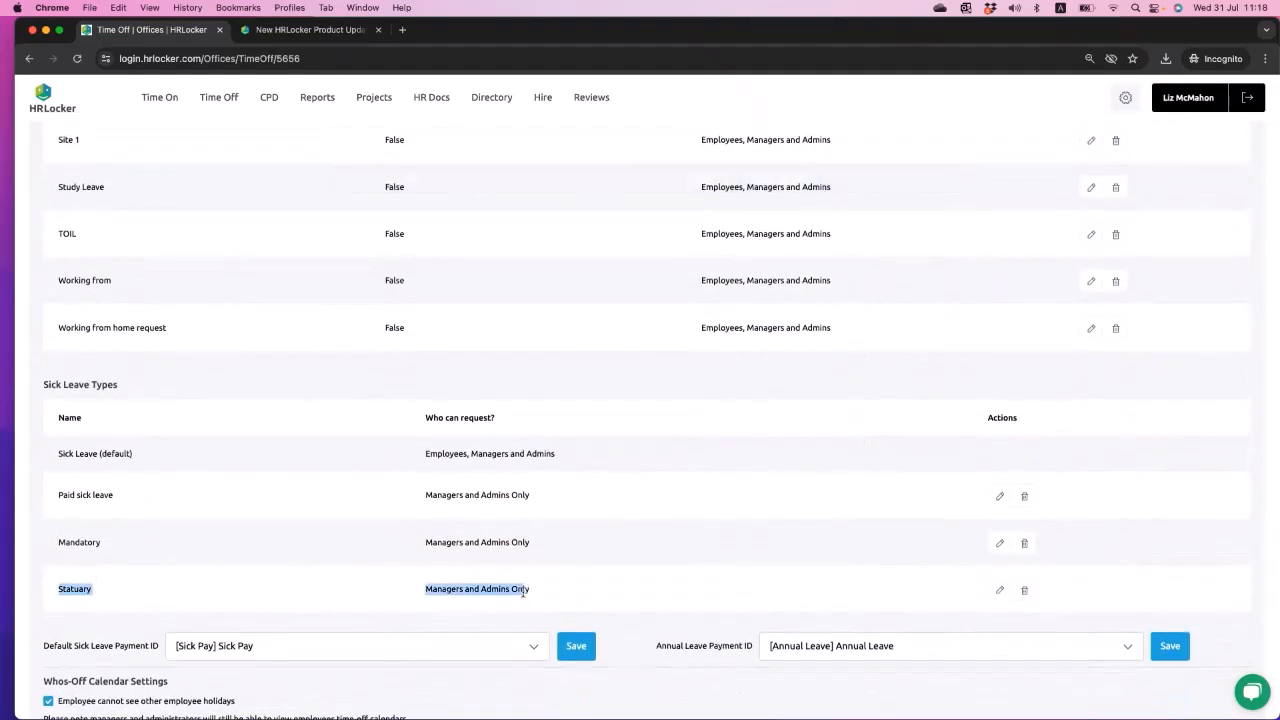
pyautogui.click(998, 592)
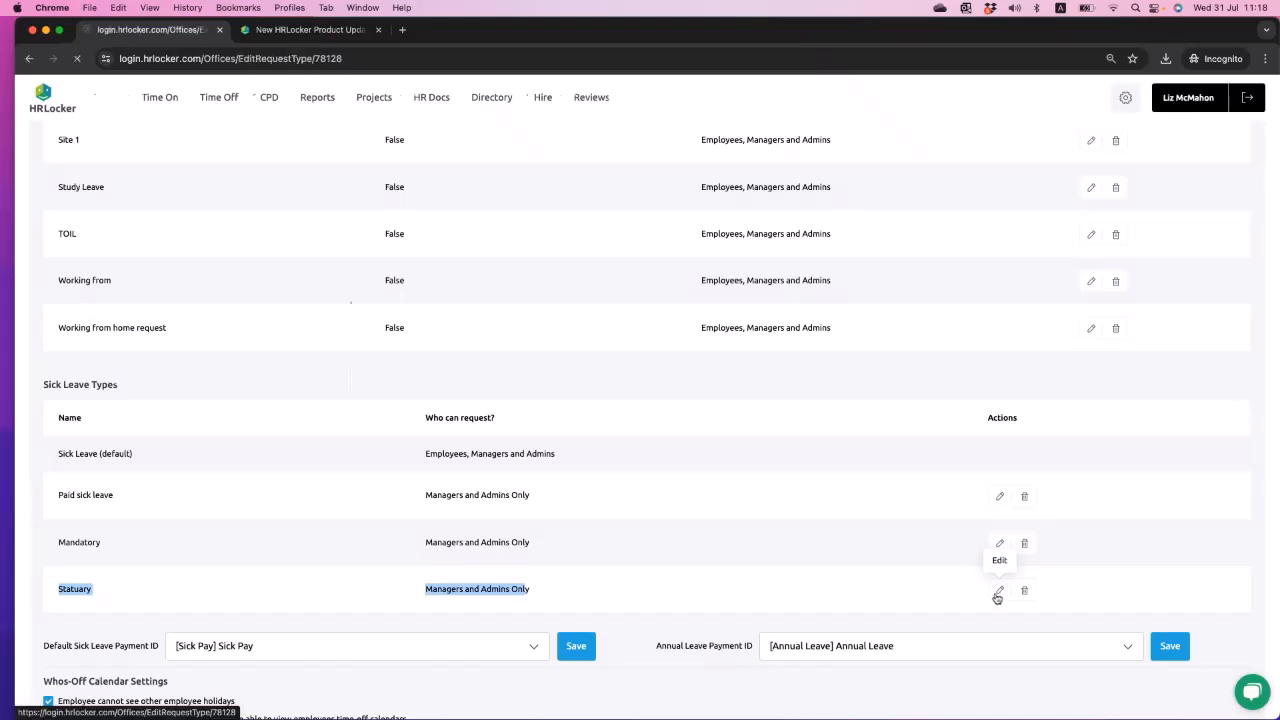
pyautogui.click(28, 59)
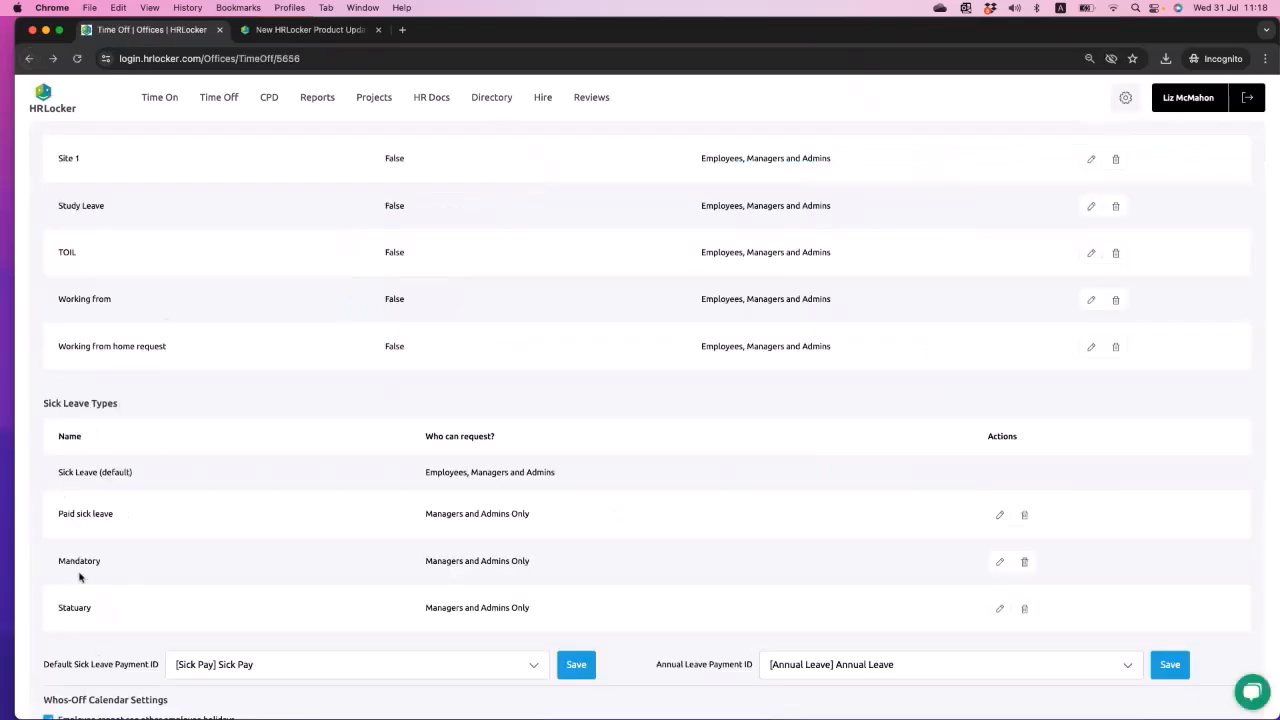
# - Open the employee directory, filter it to Head Office and review the employees listed there
pyautogui.scroll(10, 80, 577)
pyautogui.scroll(15, 80, 577)
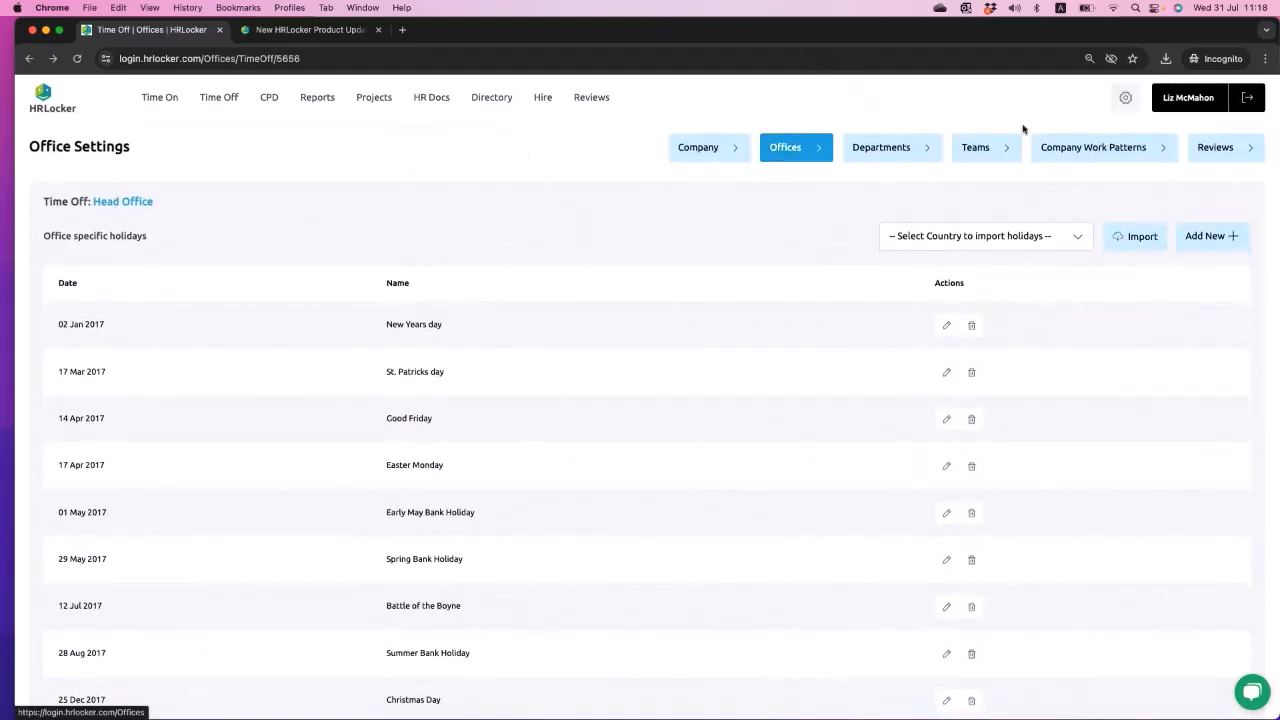
pyautogui.click(498, 100)
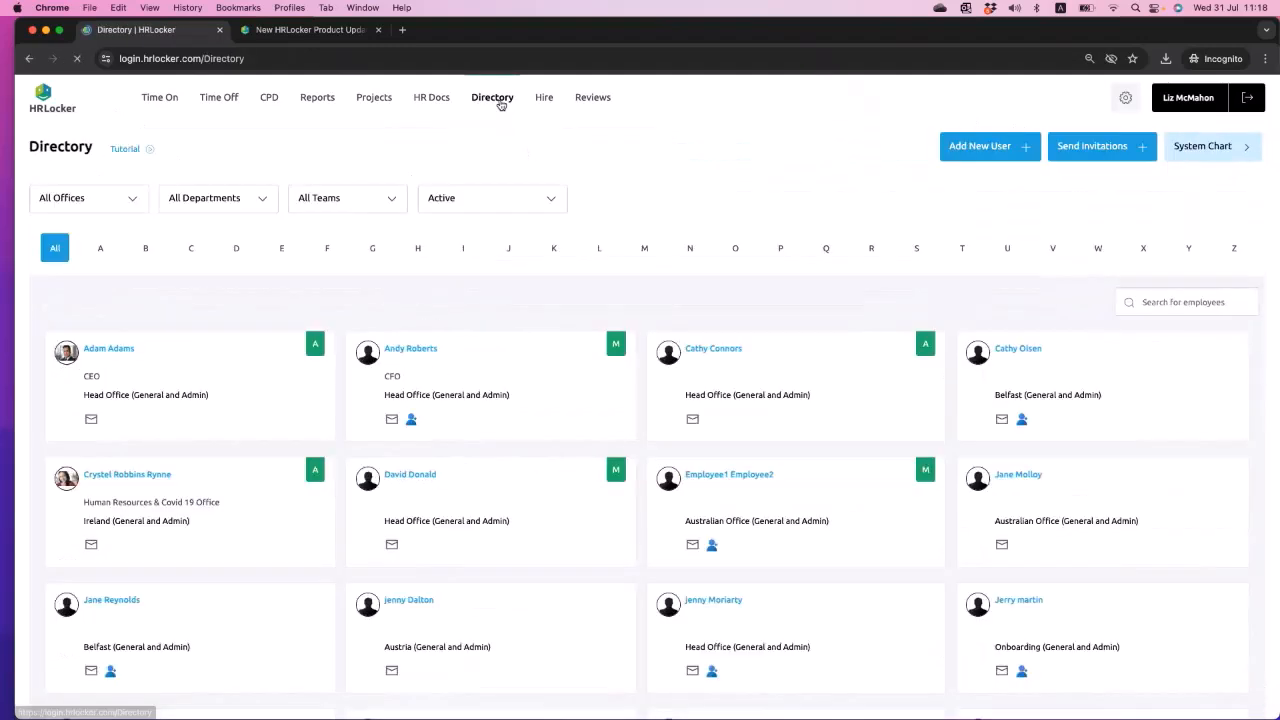
pyautogui.click(96, 202)
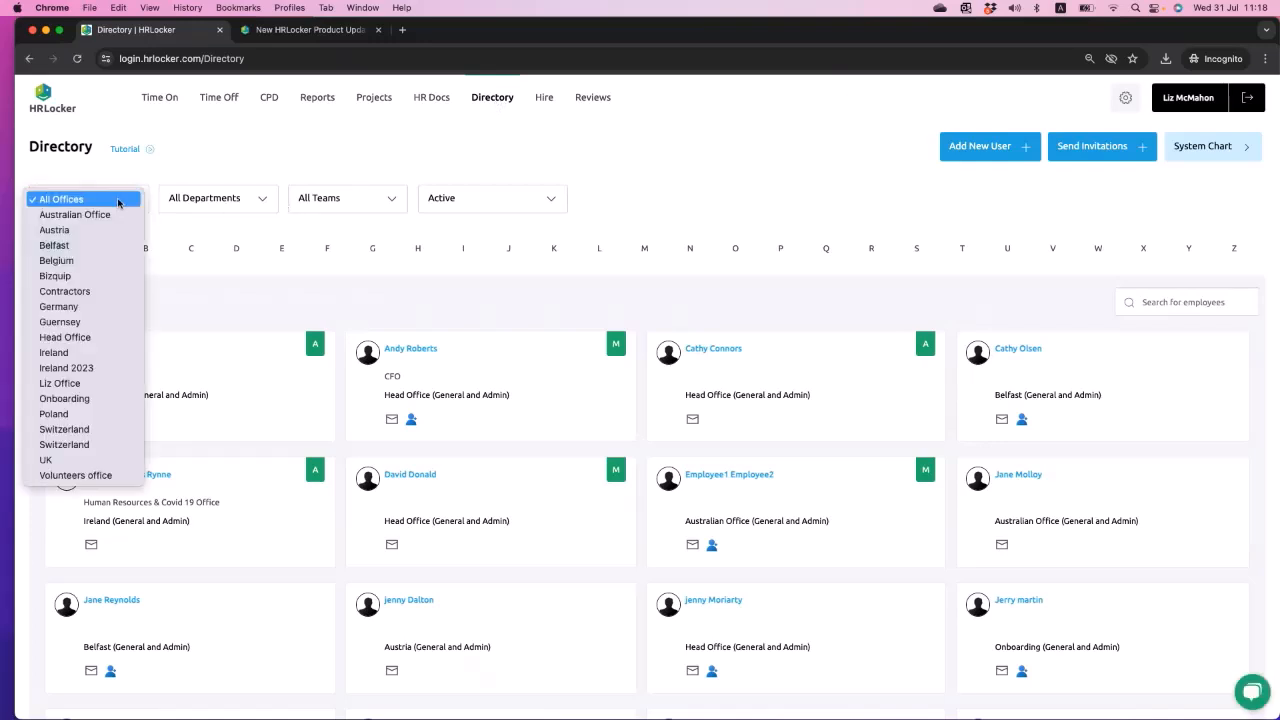
pyautogui.click(102, 346)
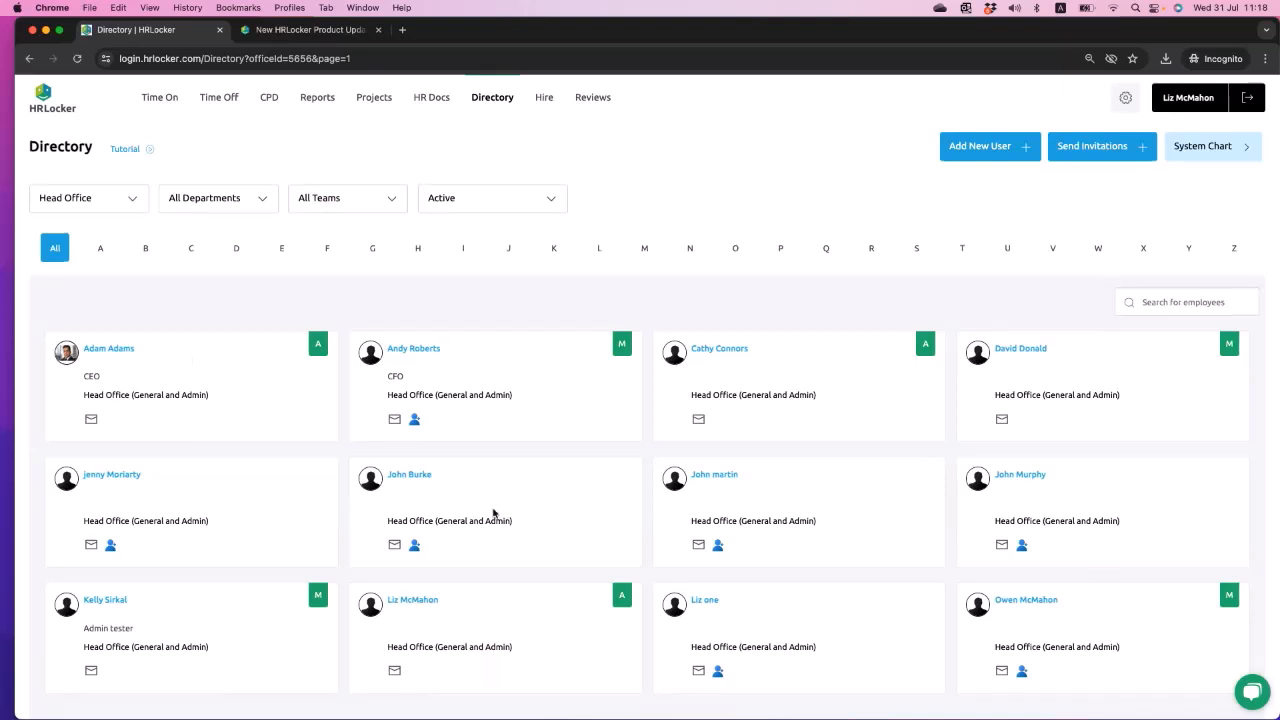
pyautogui.scroll(-3, 486, 508)
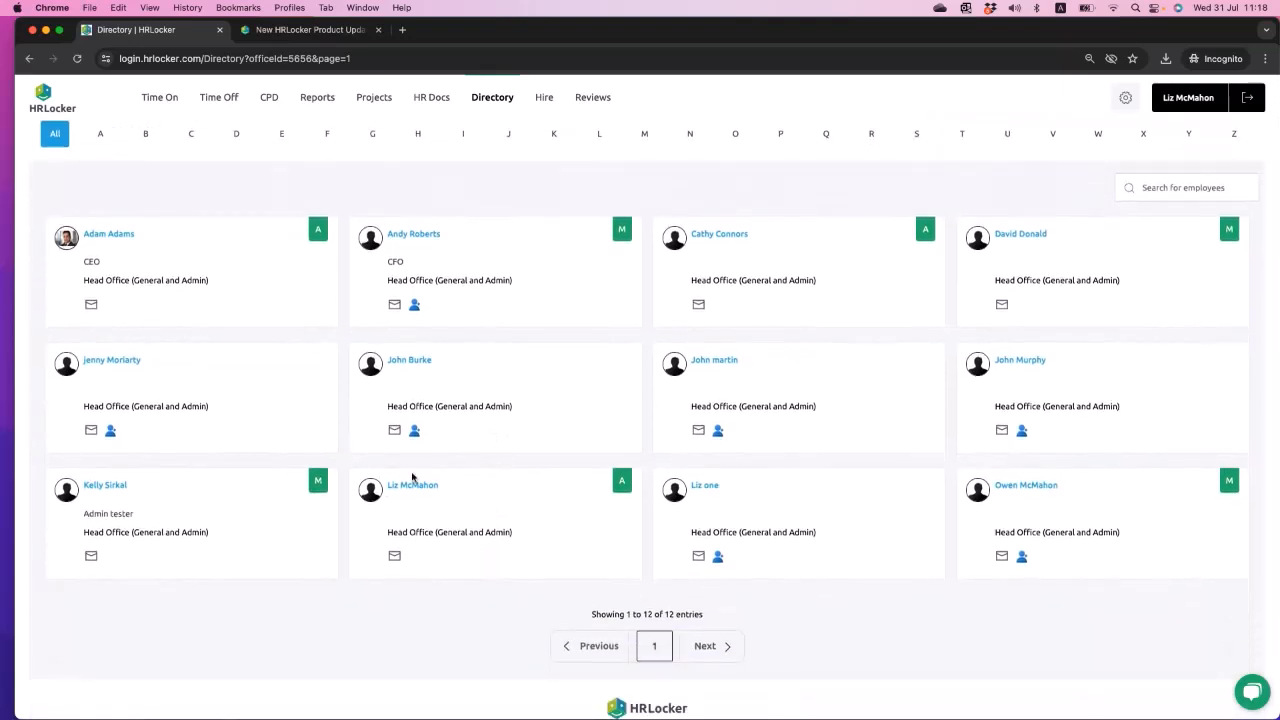
pyautogui.scroll(3, 414, 480)
# - Start a sick leave record from the administrator's Sick Leave Logs, with start date 12/08/2024 and end date 25/08/2024
pyautogui.click(222, 100)
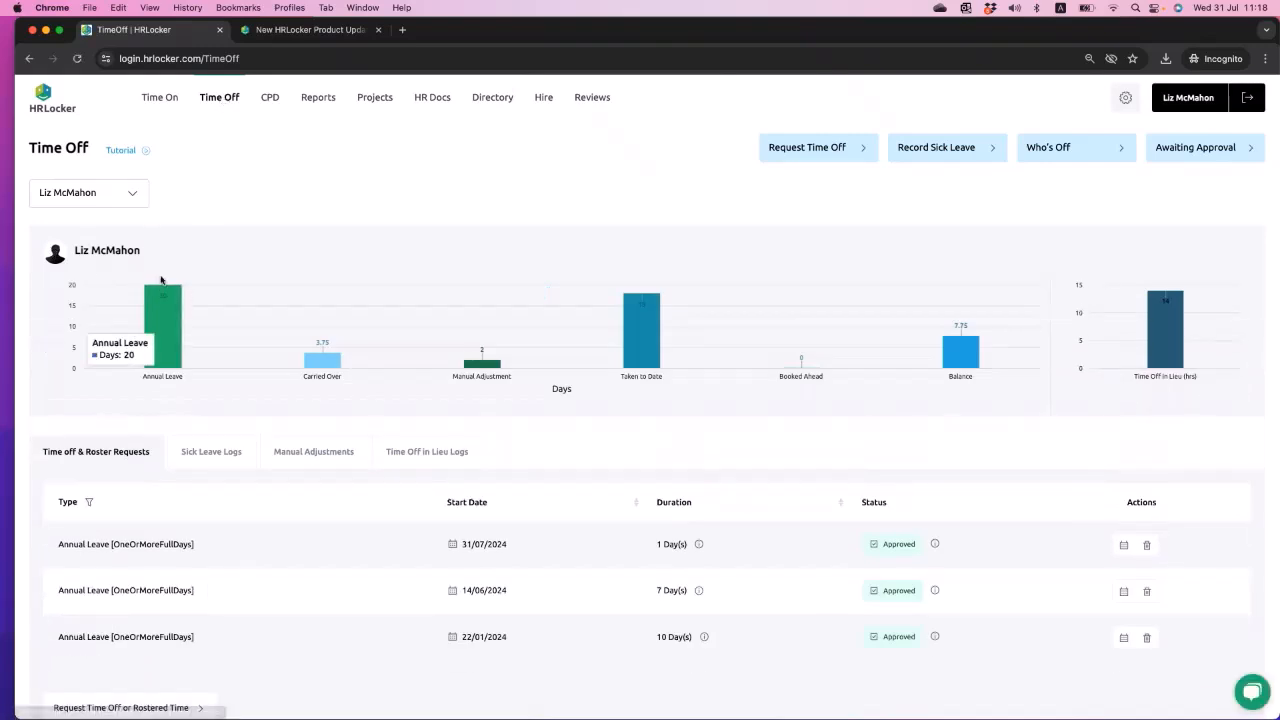
pyautogui.click(195, 460)
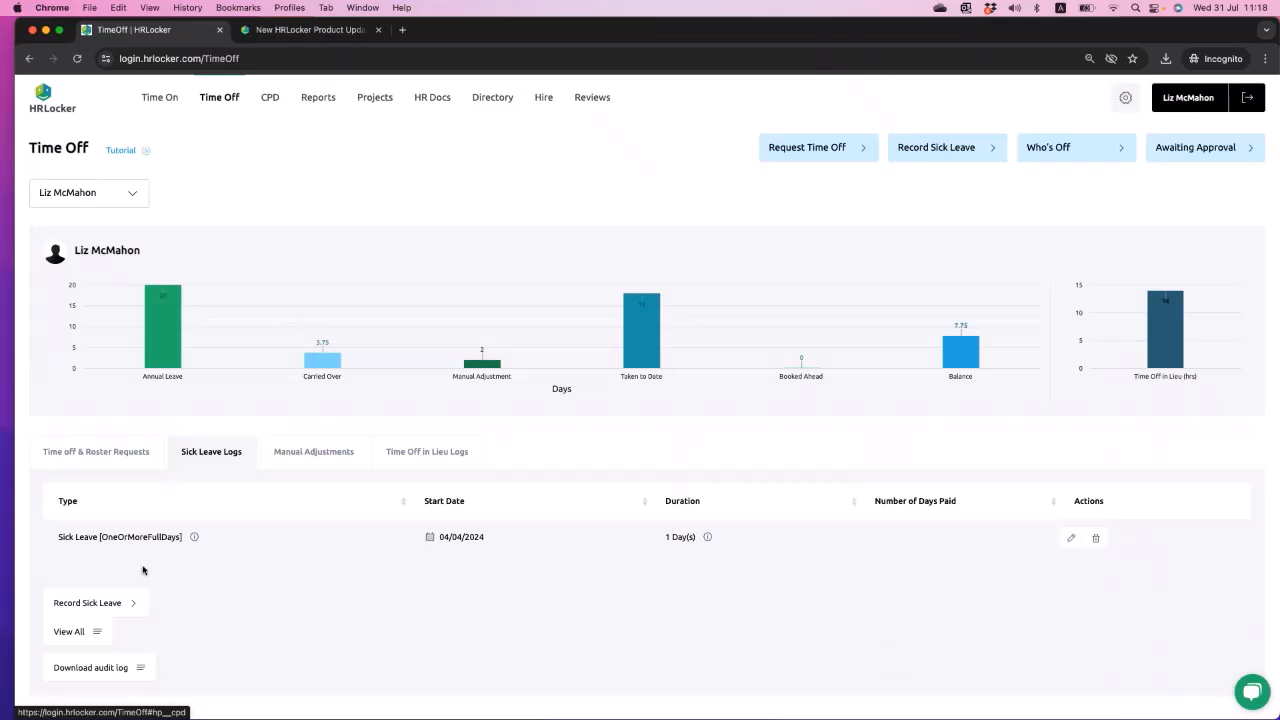
pyautogui.click(125, 602)
pyautogui.click(494, 294)
pyautogui.click(534, 319)
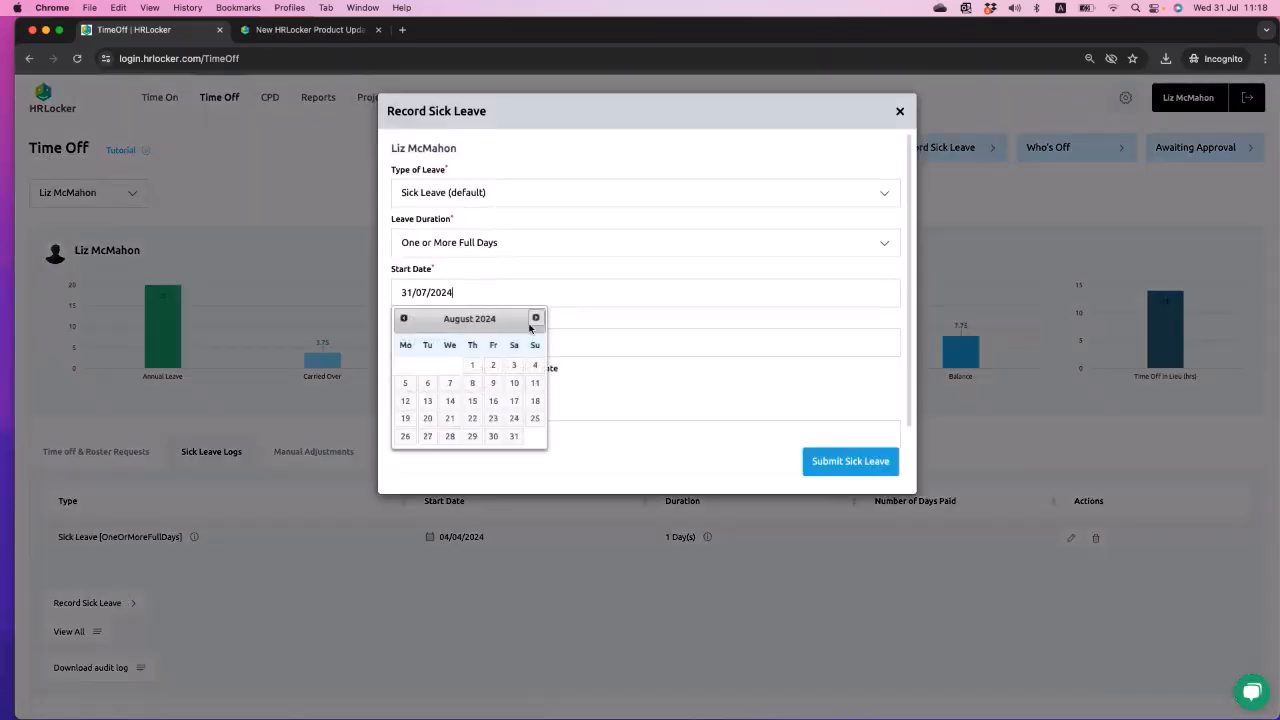
pyautogui.click(405, 401)
pyautogui.click(452, 340)
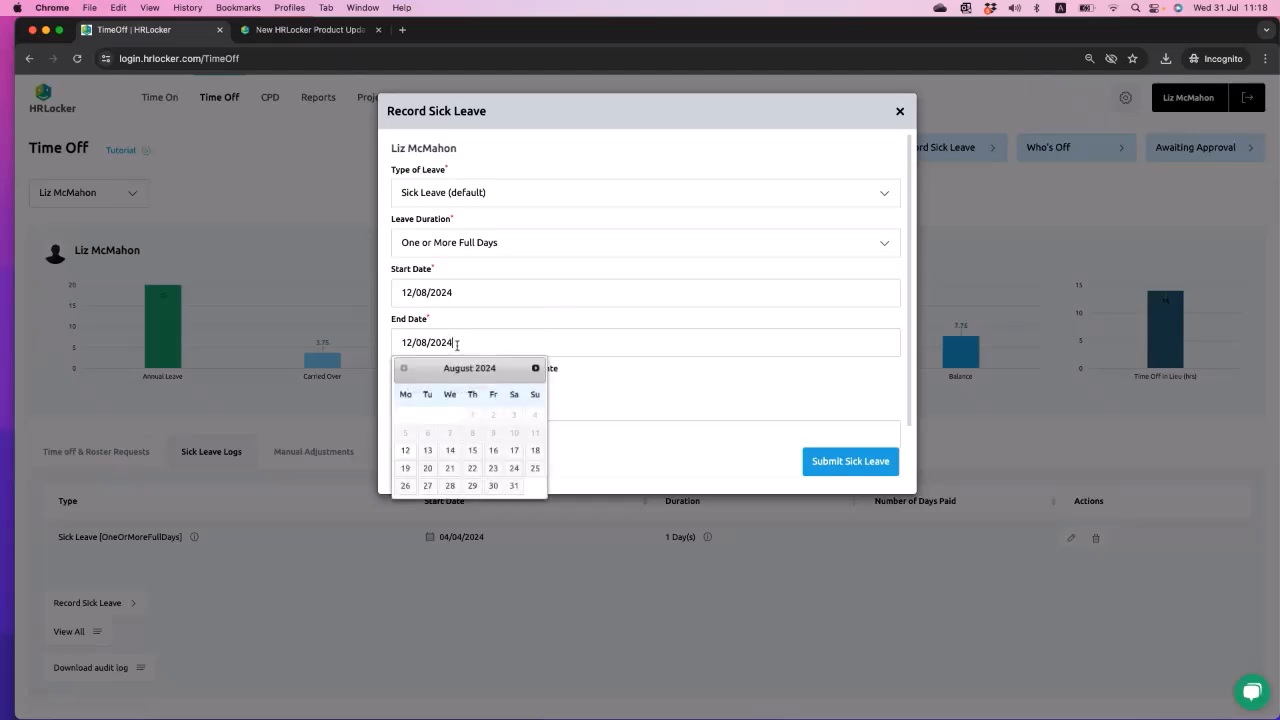
pyautogui.click(522, 481)
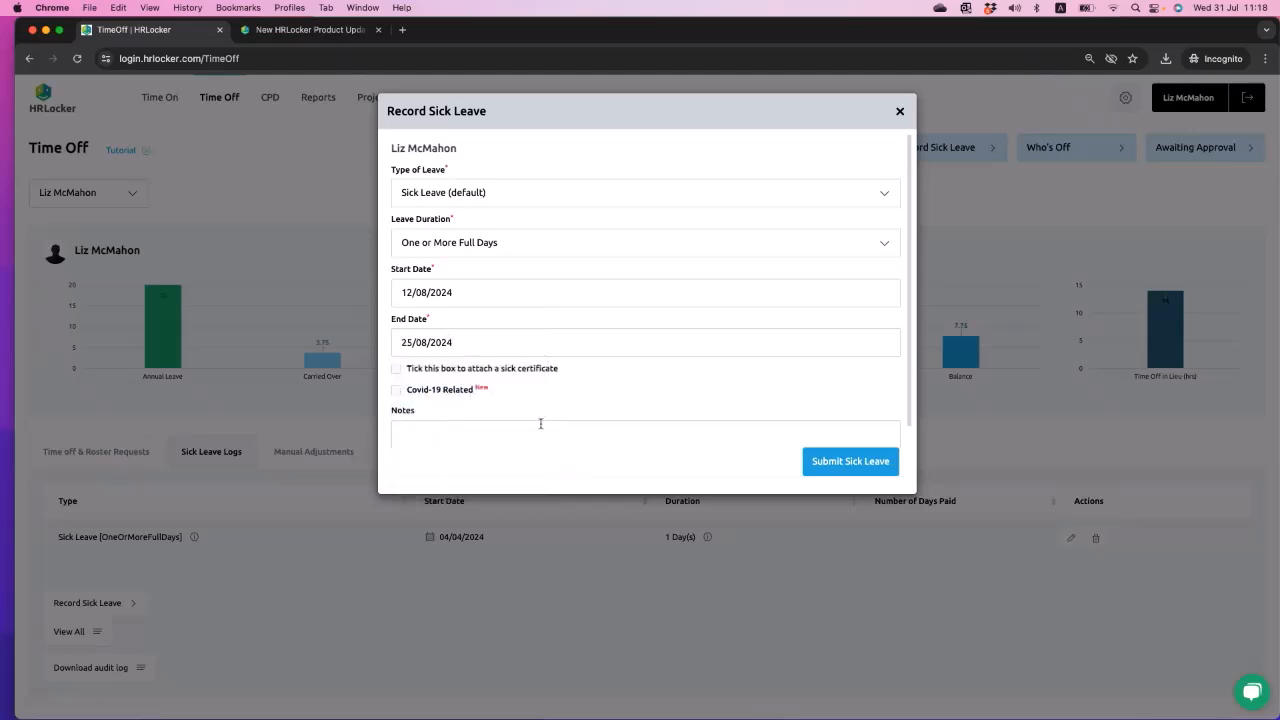
# - Review the available sick leave types, keep "Sick Leave (default)" and submit the sick leave
pyautogui.click(578, 195)
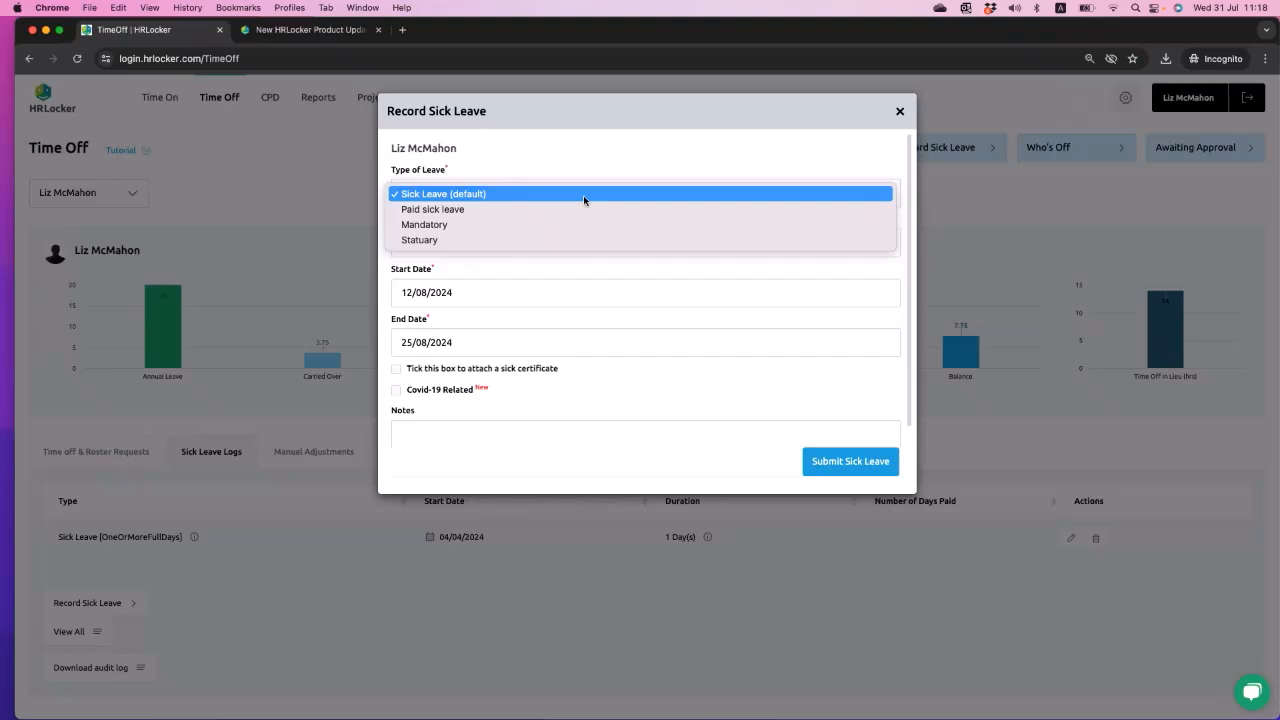
pyautogui.click(578, 160)
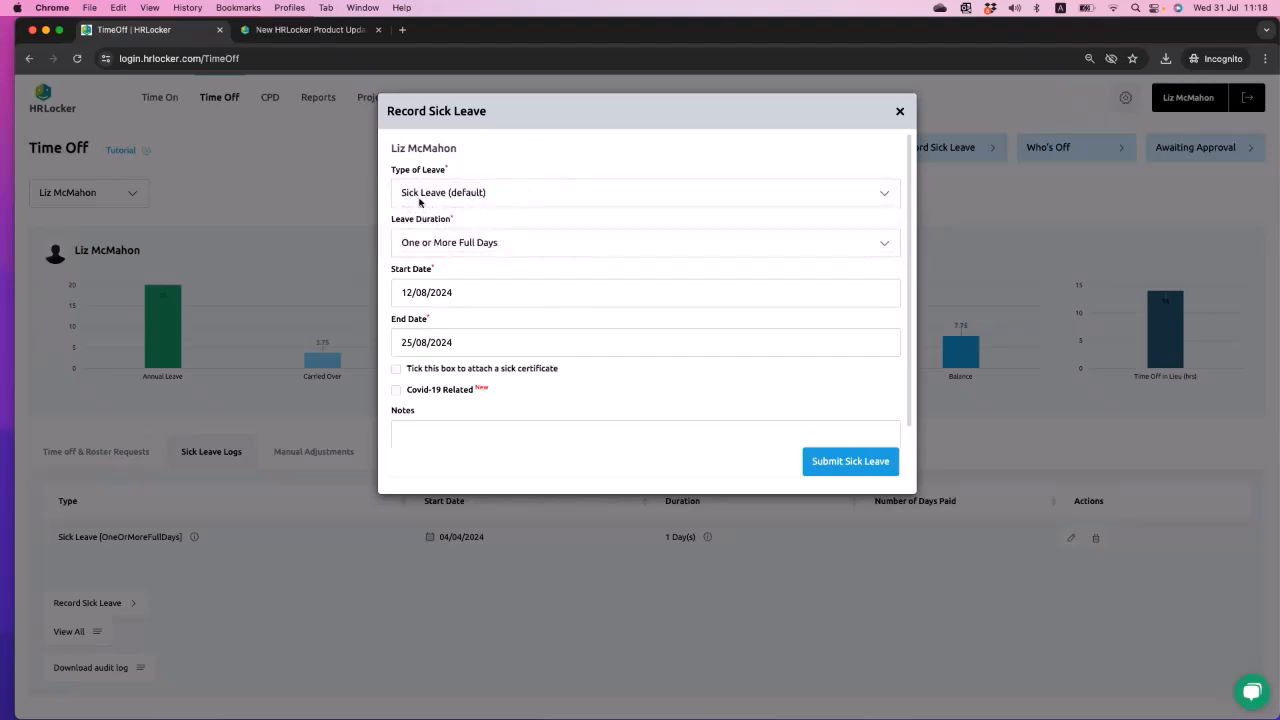
pyautogui.click(834, 463)
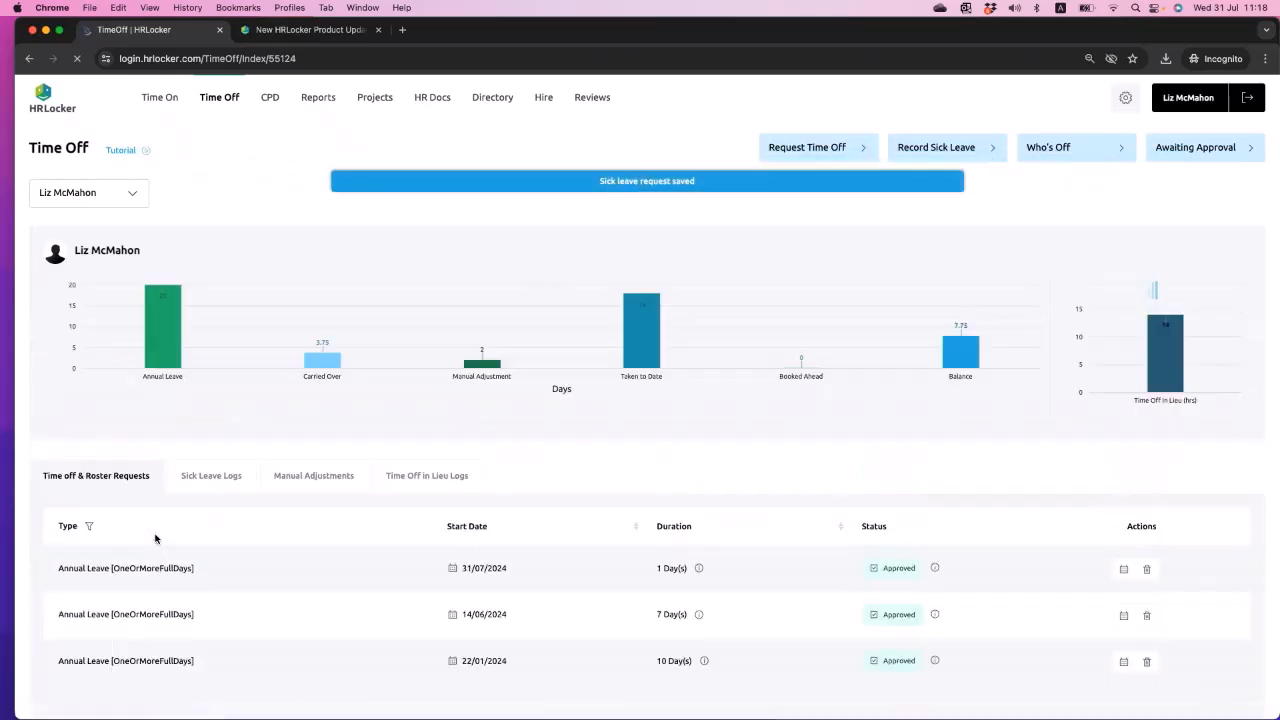
# - Edit the sick leave starting 12/08/2024 from the Sick Leave Logs and set it to split into 2 records by date
pyautogui.click(226, 456)
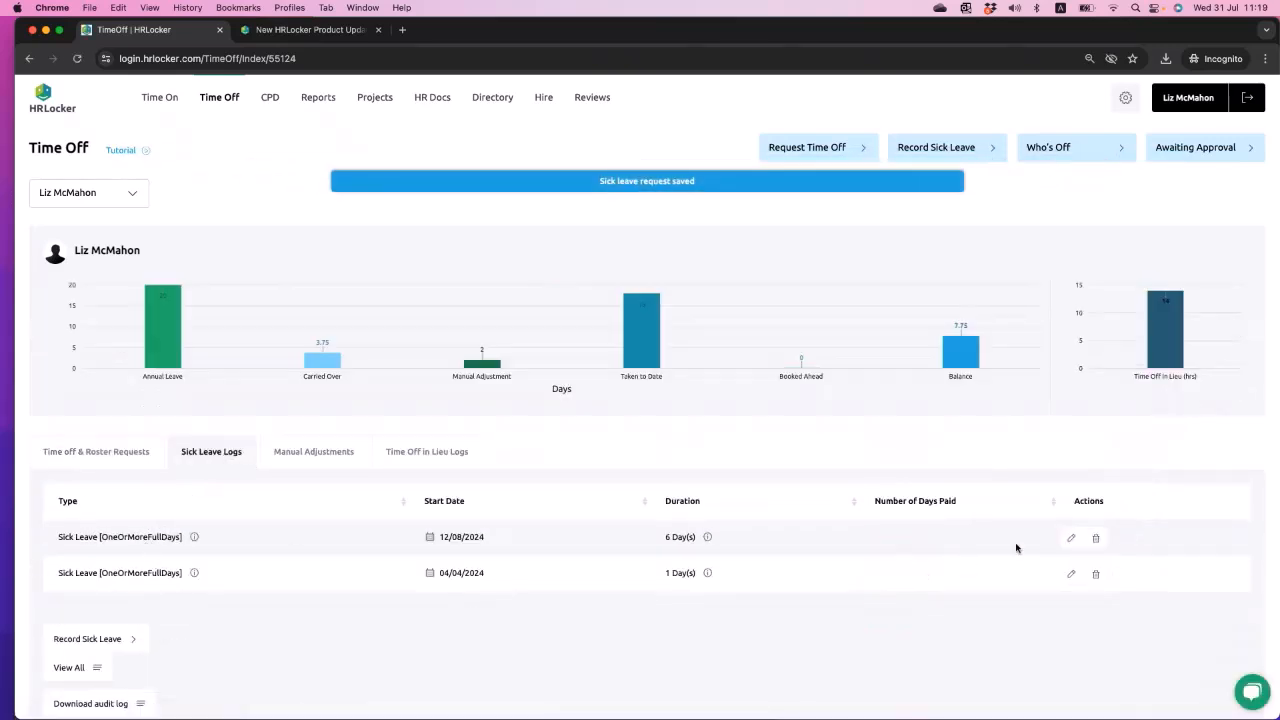
pyautogui.click(1069, 538)
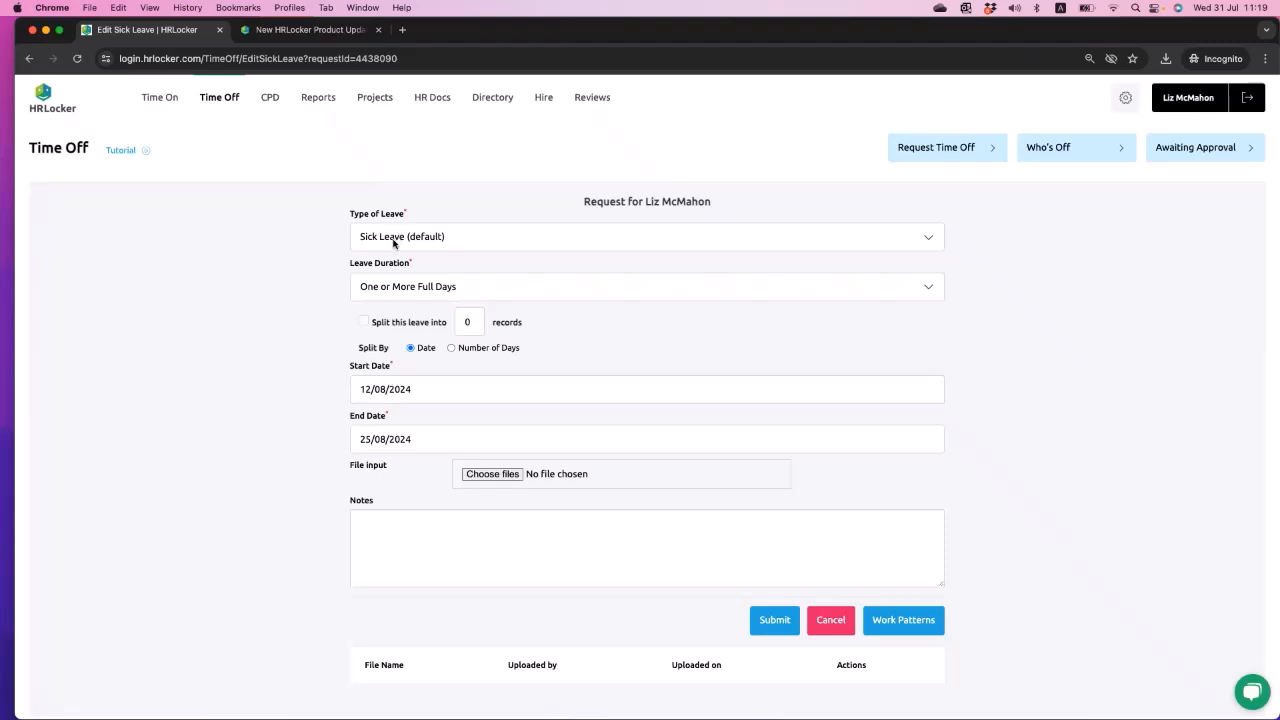
pyautogui.click(469, 322)
pyautogui.click(360, 325)
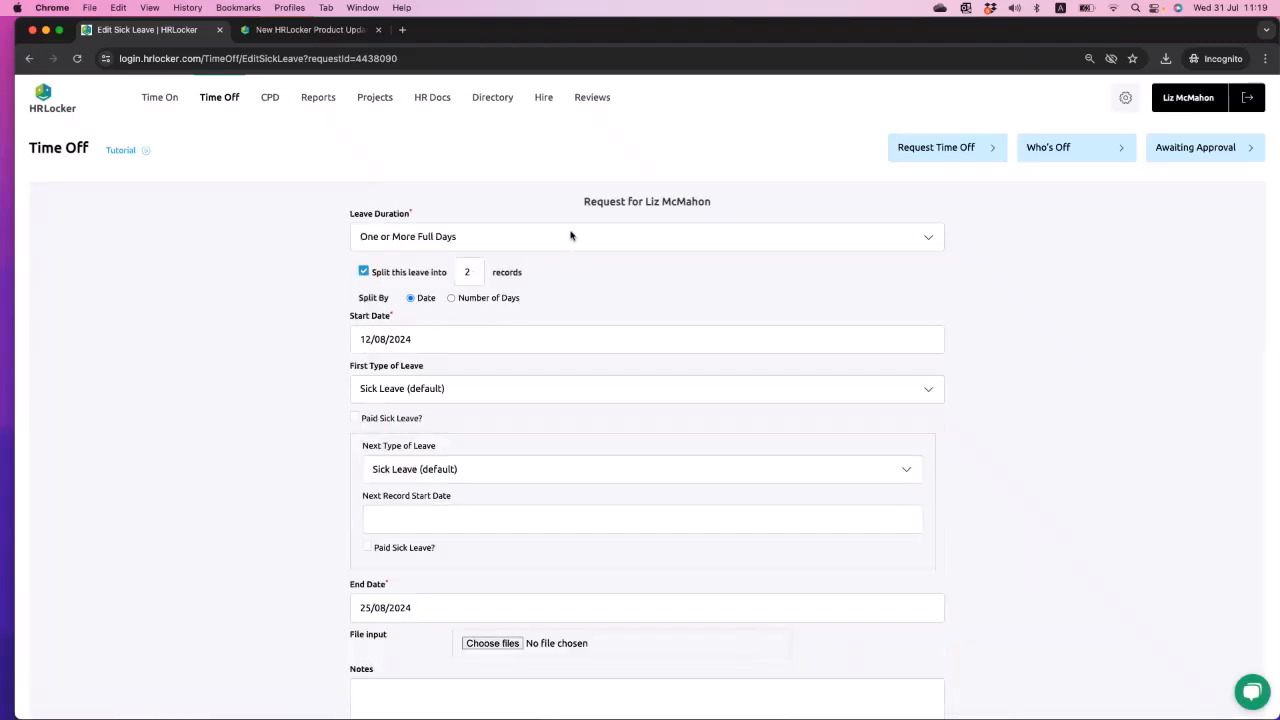
pyautogui.scroll(-1, 589, 325)
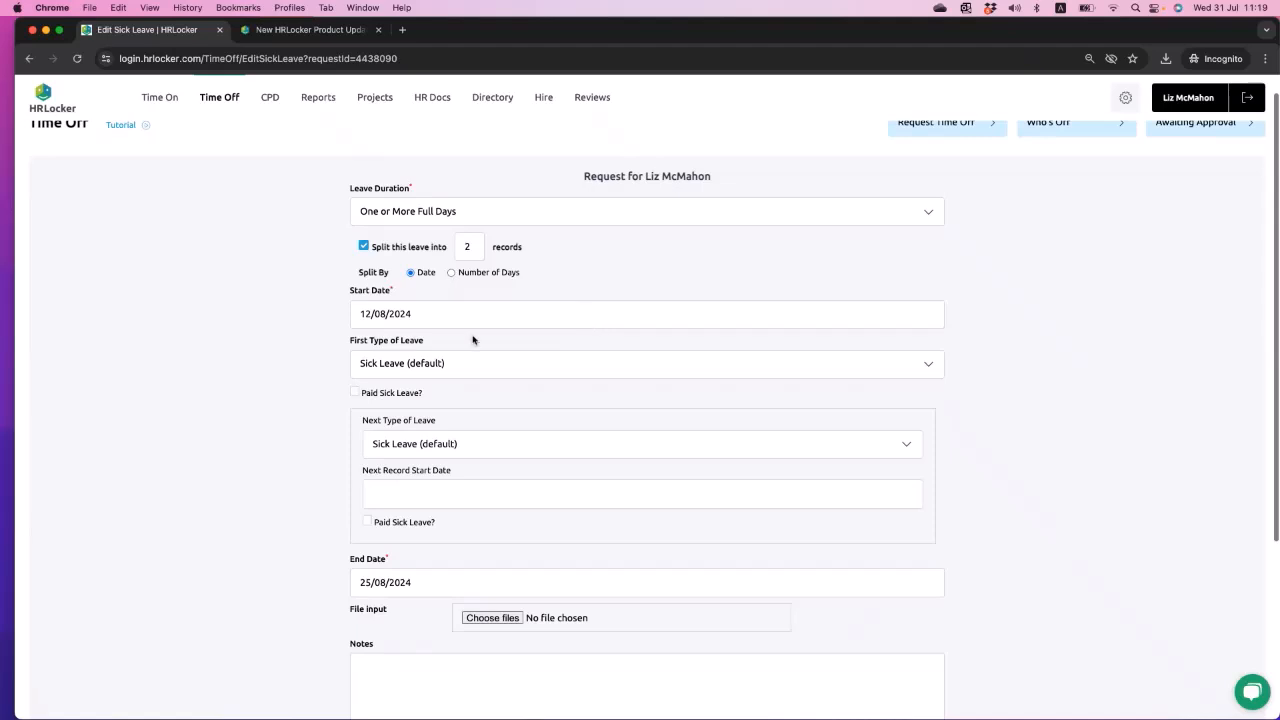
pyautogui.scroll(-2, 423, 300)
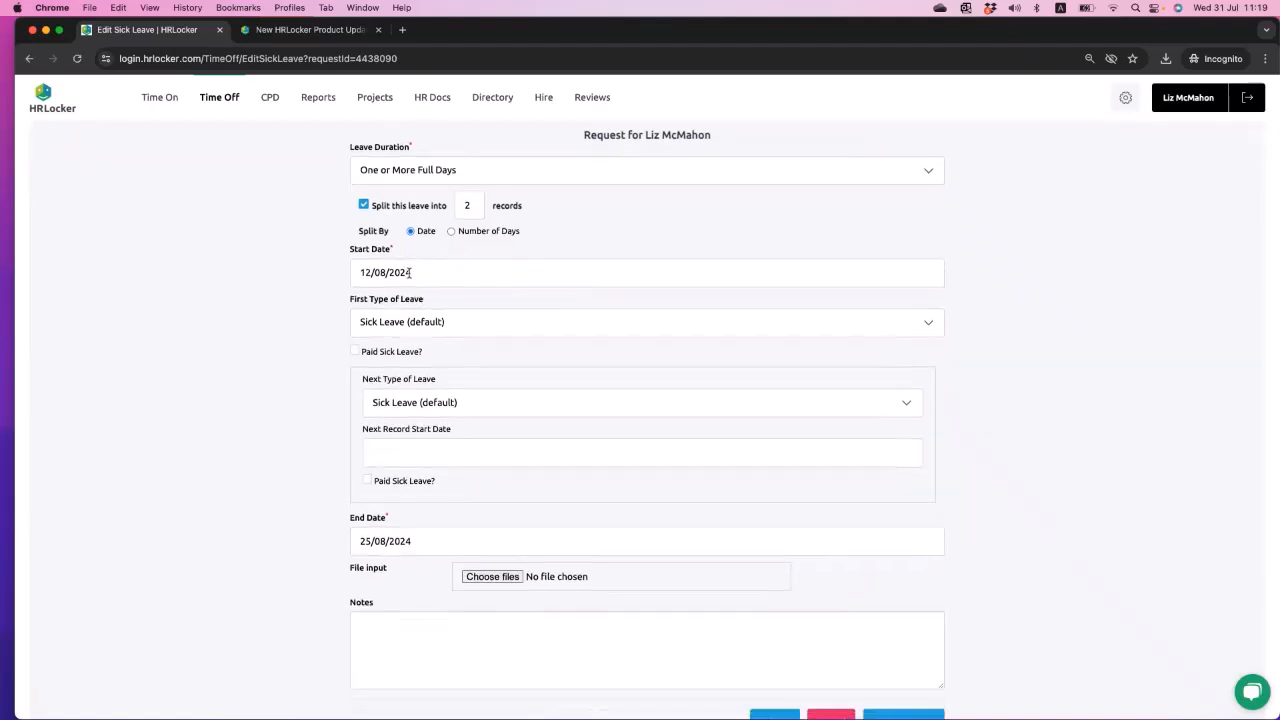
# - Set the first type of leave in the split to Statuary and mark it as paid sick leave
pyautogui.click(462, 324)
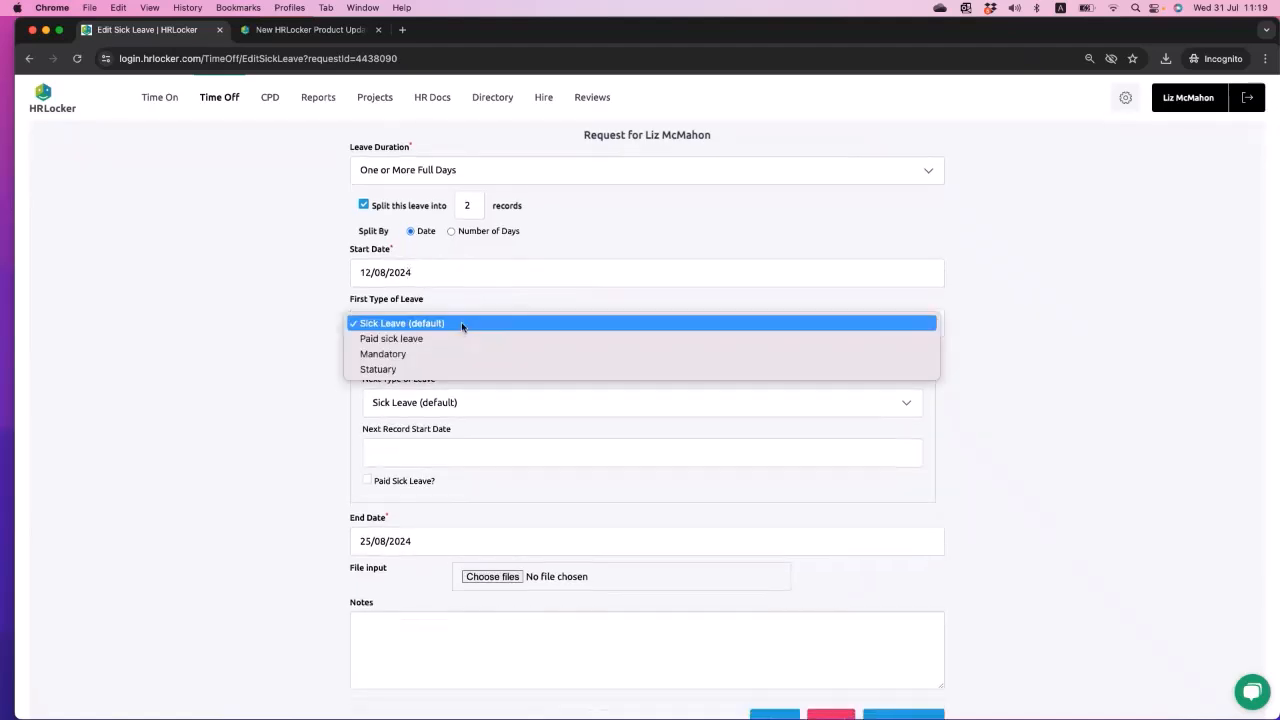
pyautogui.click(428, 369)
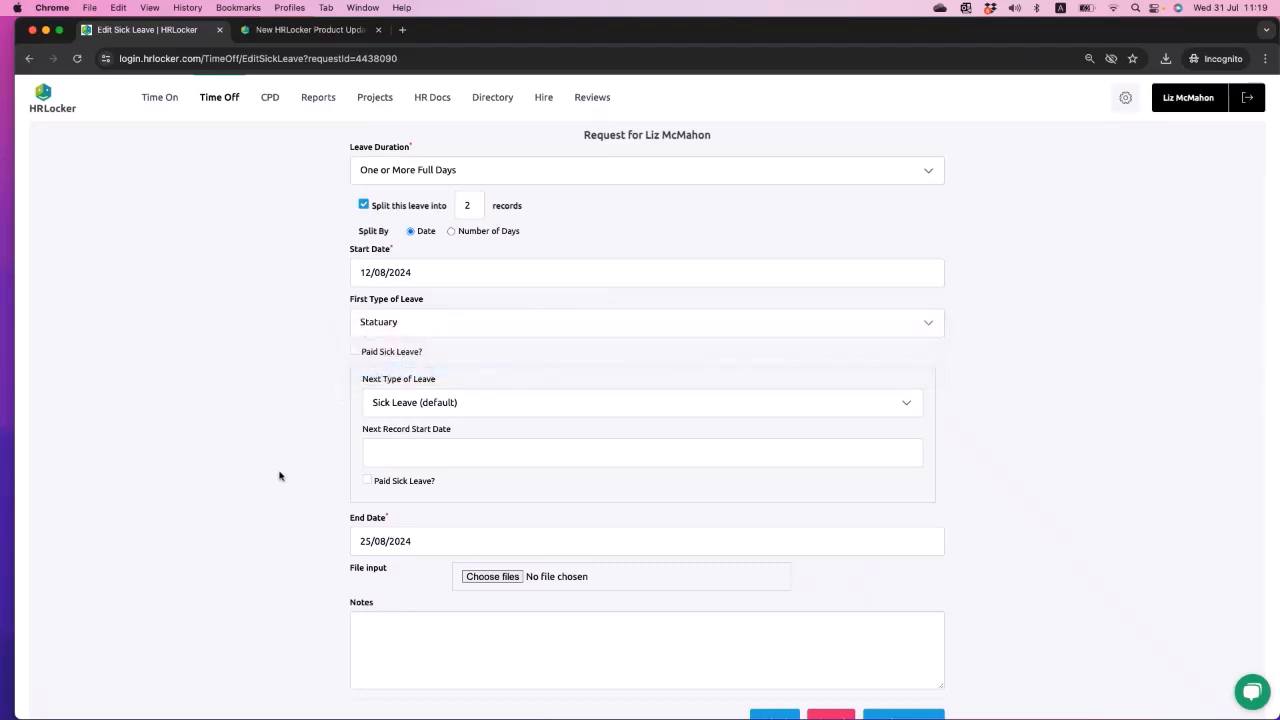
pyautogui.scroll(-1, 280, 476)
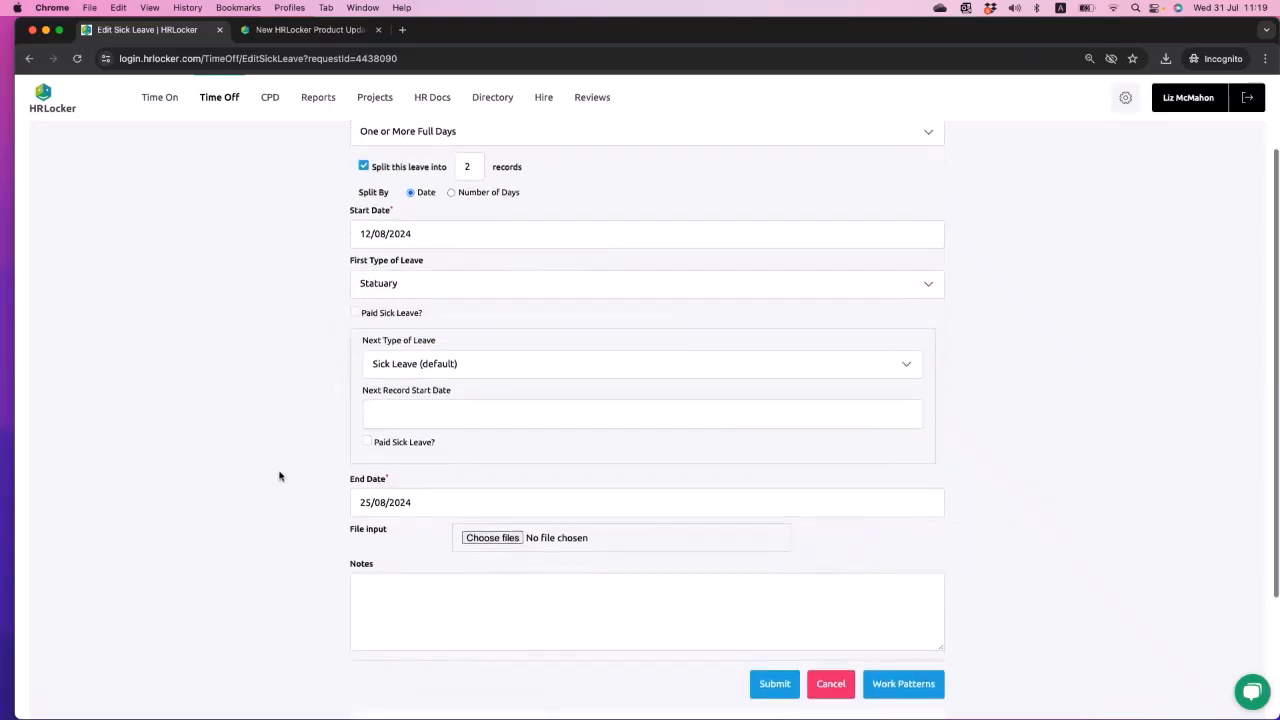
pyautogui.click(354, 313)
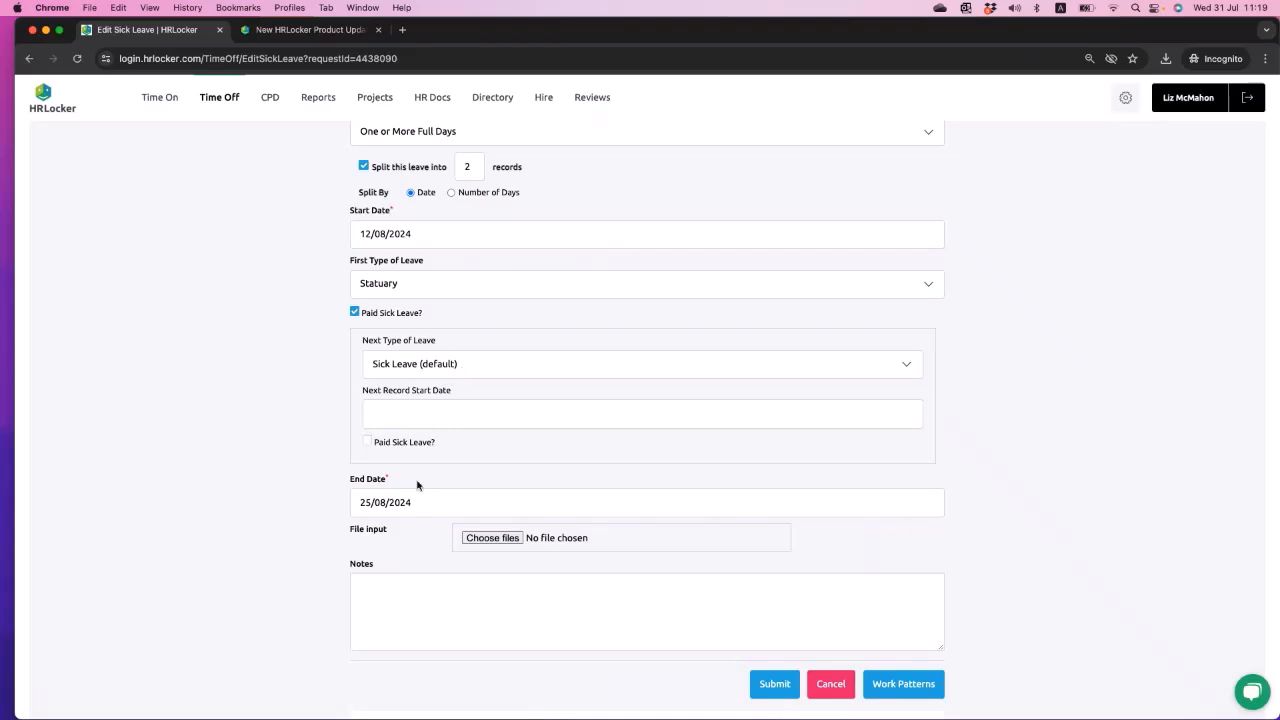
# - Set the next type of leave to "Paid sick leave" with a record start date of 21/08/2024
pyautogui.click(468, 358)
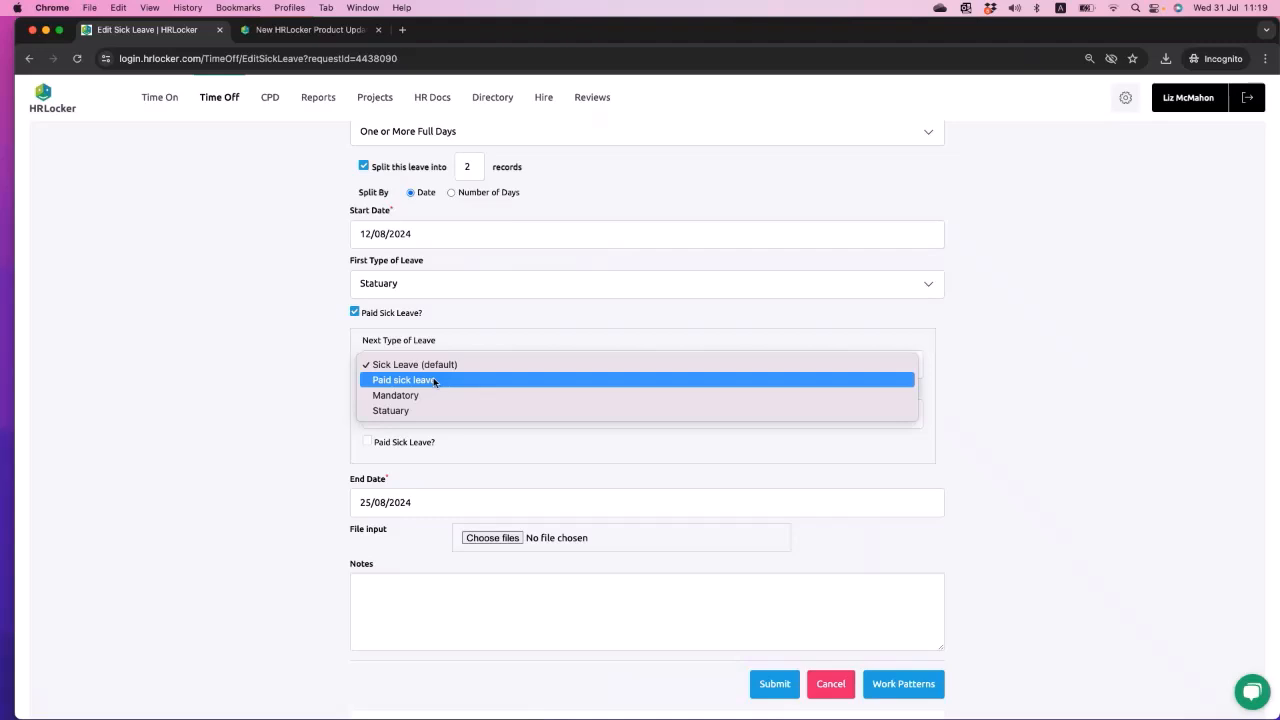
pyautogui.click(434, 381)
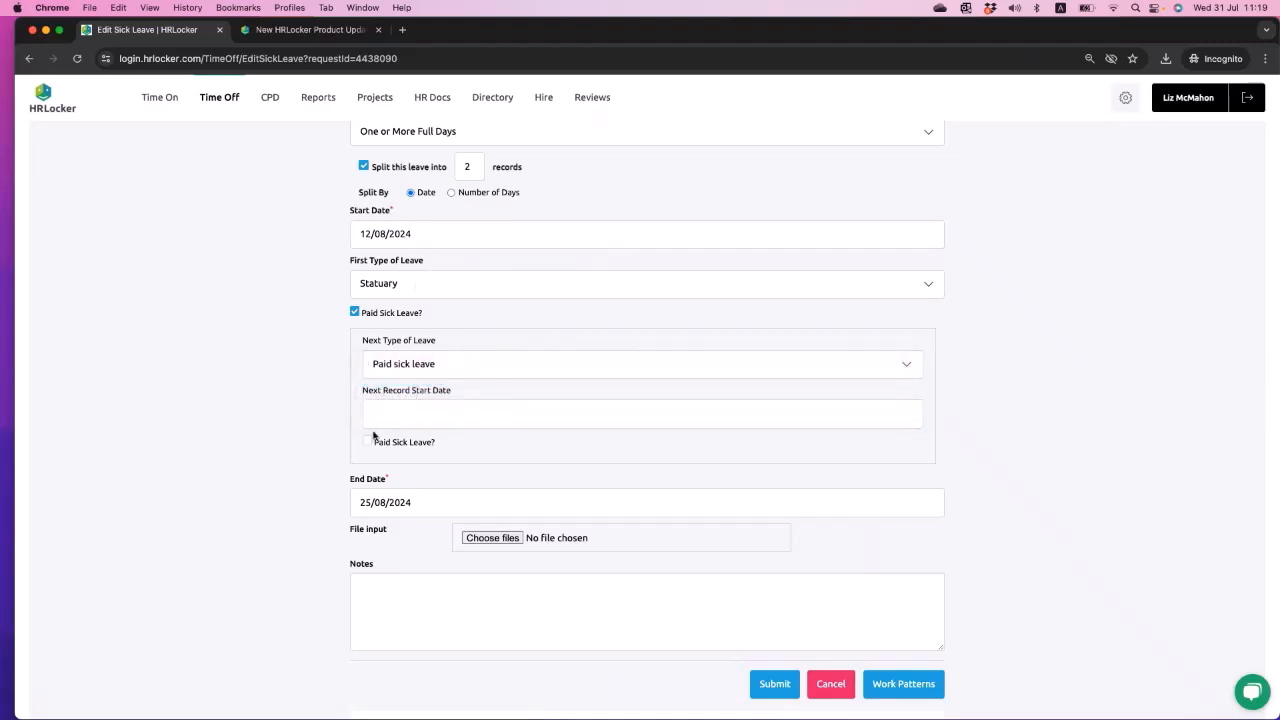
pyautogui.click(400, 410)
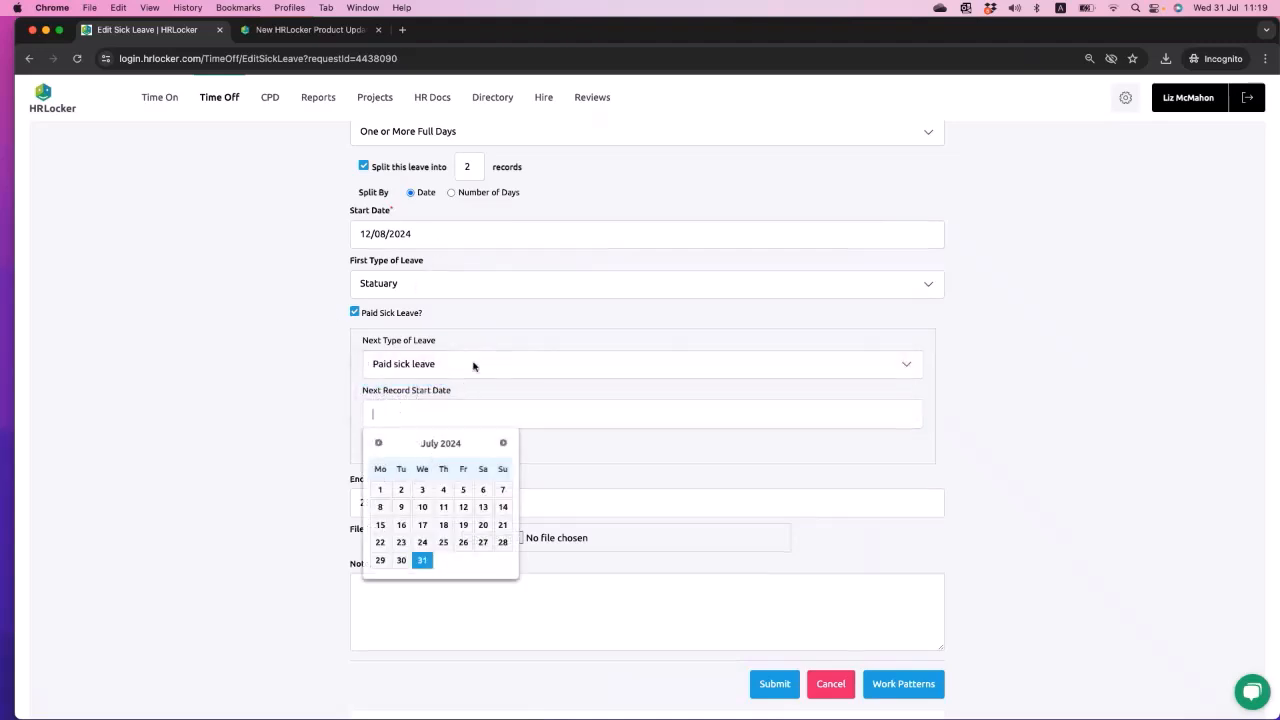
pyautogui.scroll(1, 474, 366)
pyautogui.scroll(-1, 474, 366)
pyautogui.click(503, 432)
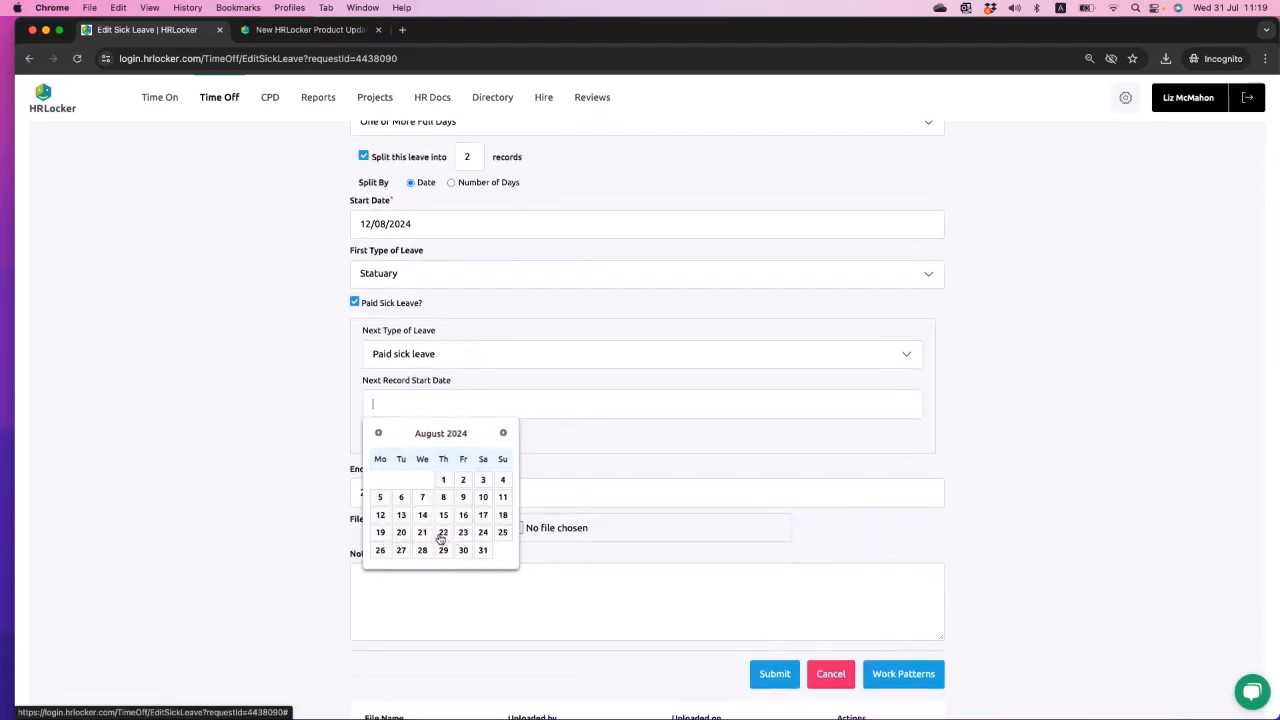
pyautogui.click(422, 532)
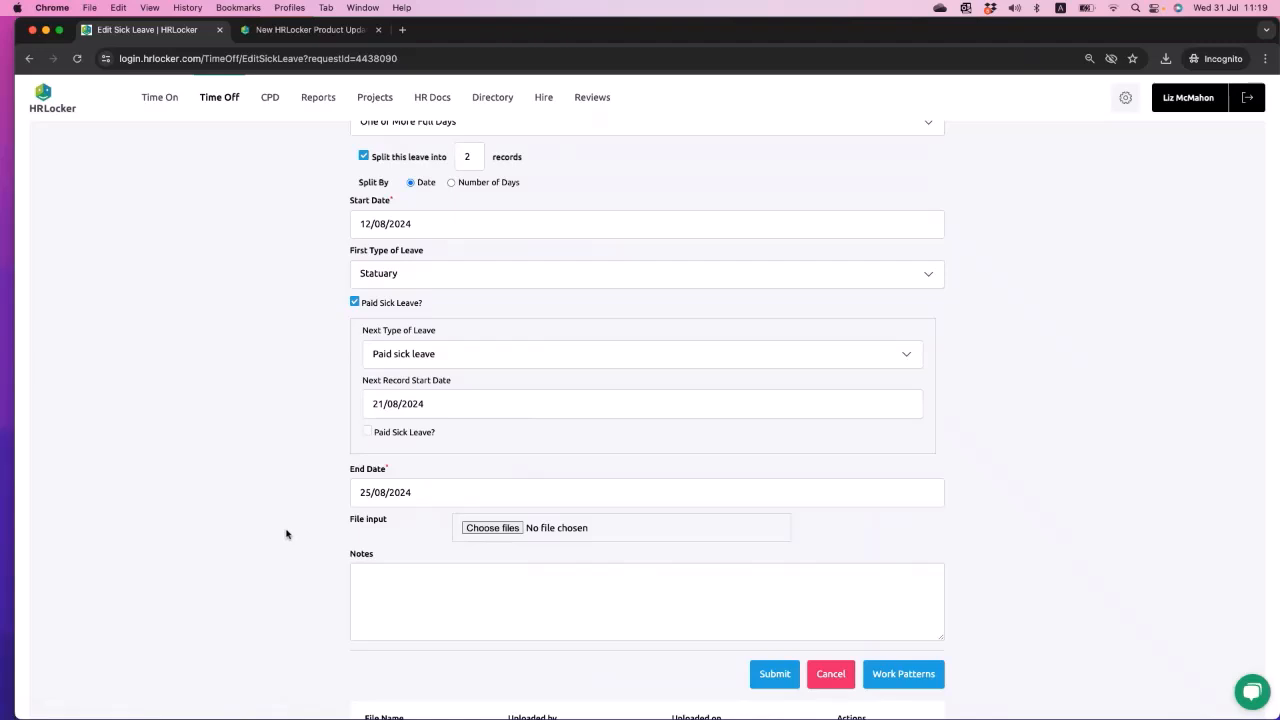
# - Submit the split sick leave, set the paid sick days of Record 2 to 1 and confirm the edit
pyautogui.scroll(-1, 286, 534)
pyautogui.scroll(-2, 286, 534)
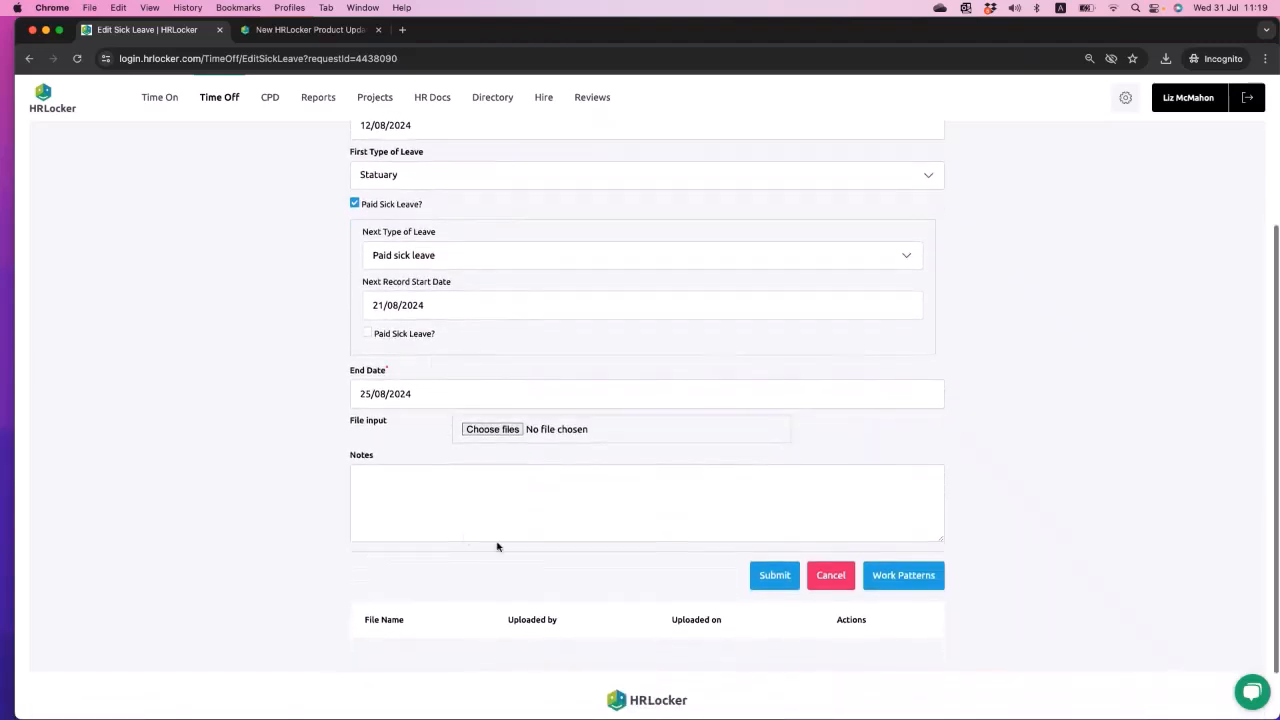
pyautogui.click(771, 577)
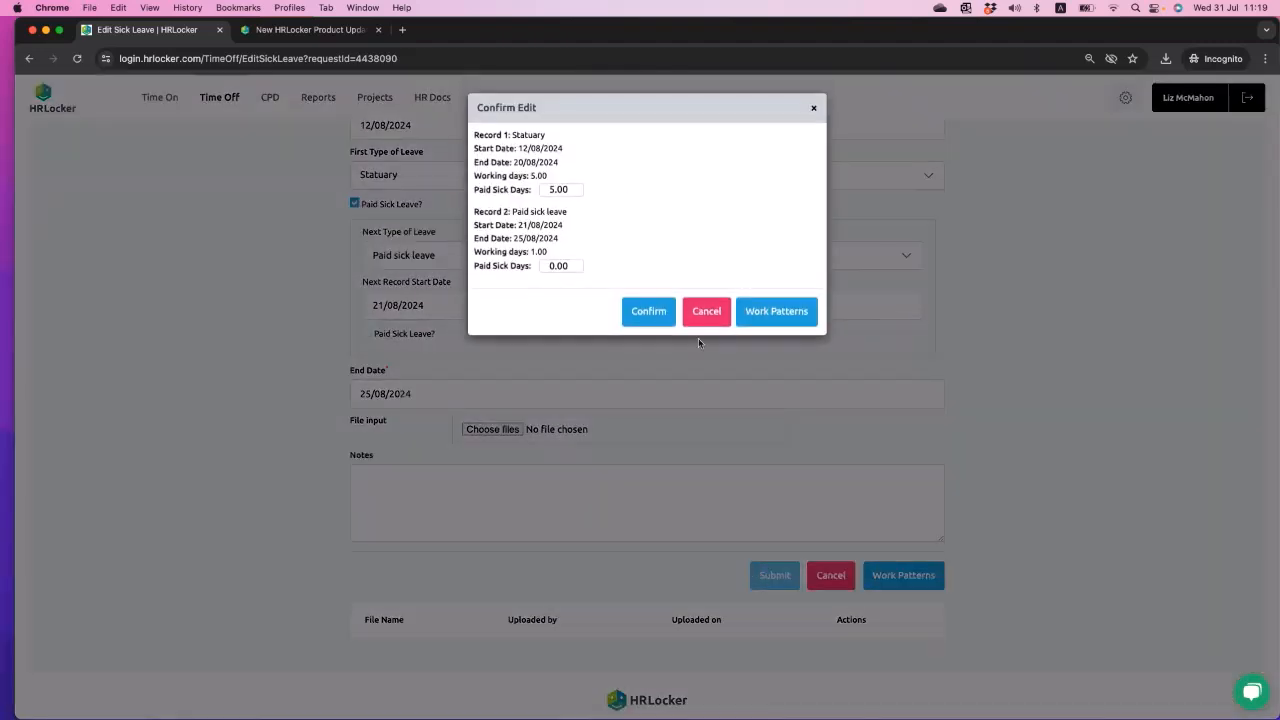
pyautogui.click(544, 192)
pyautogui.click(552, 266)
pyautogui.write('1')
pyautogui.click(648, 312)
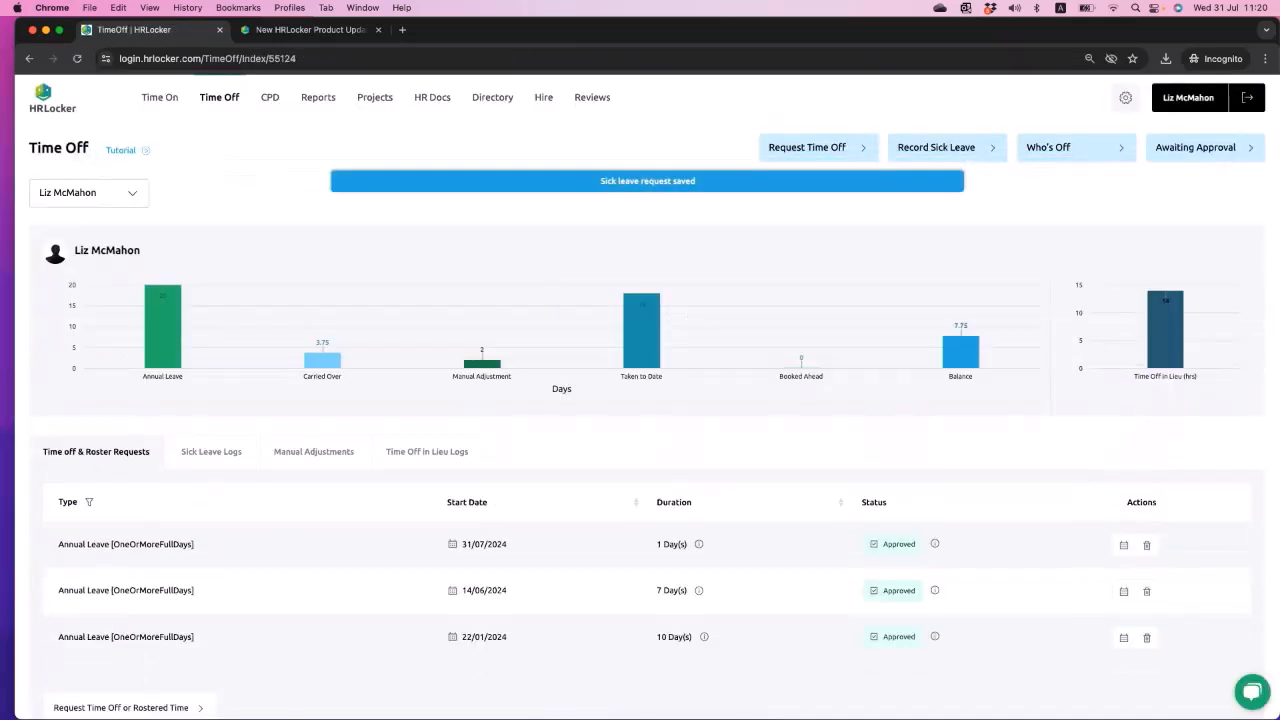
# - Review the split records in the Sick Leave Logs, and view the Record Sick Leave form without submitting it
pyautogui.click(211, 451)
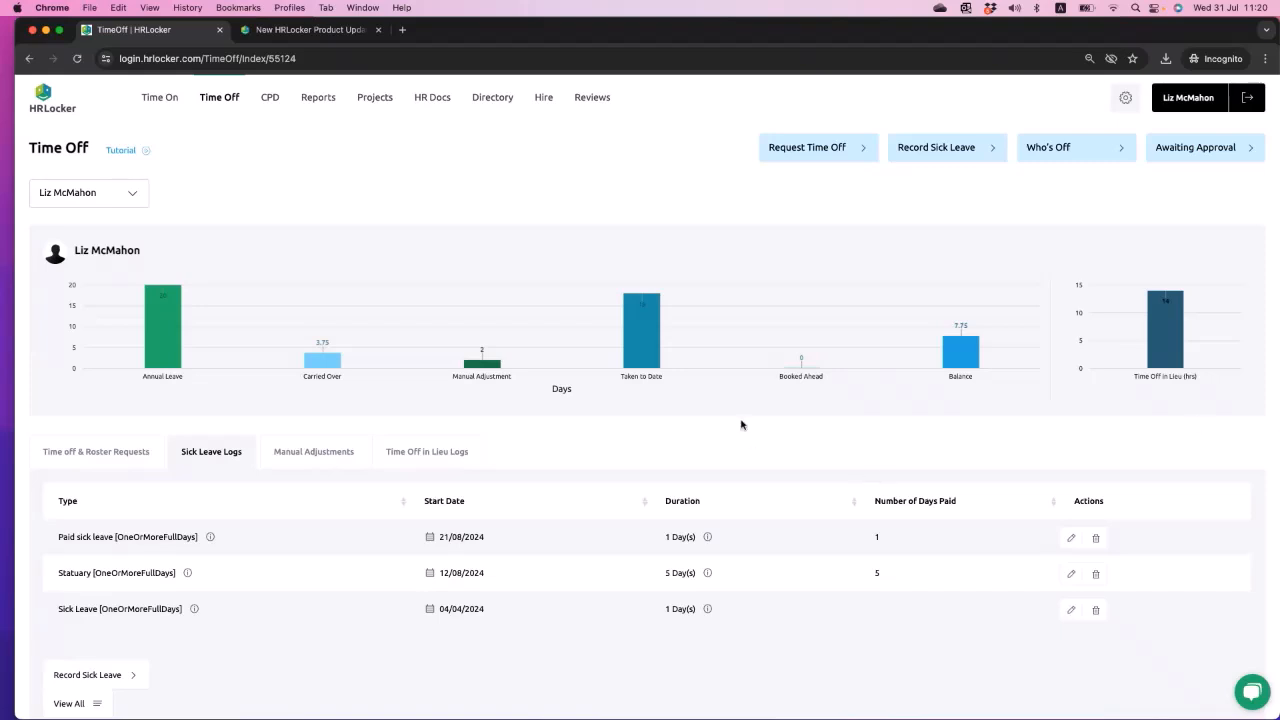
pyautogui.click(948, 149)
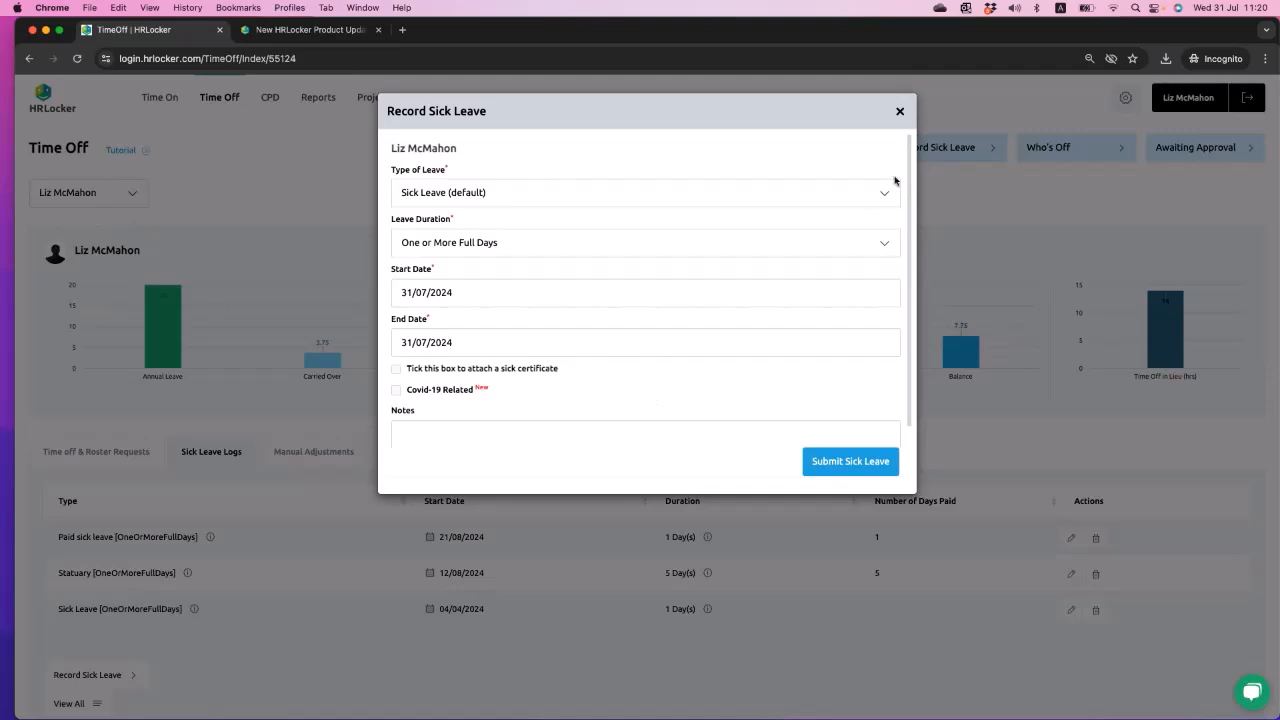
pyautogui.click(899, 111)
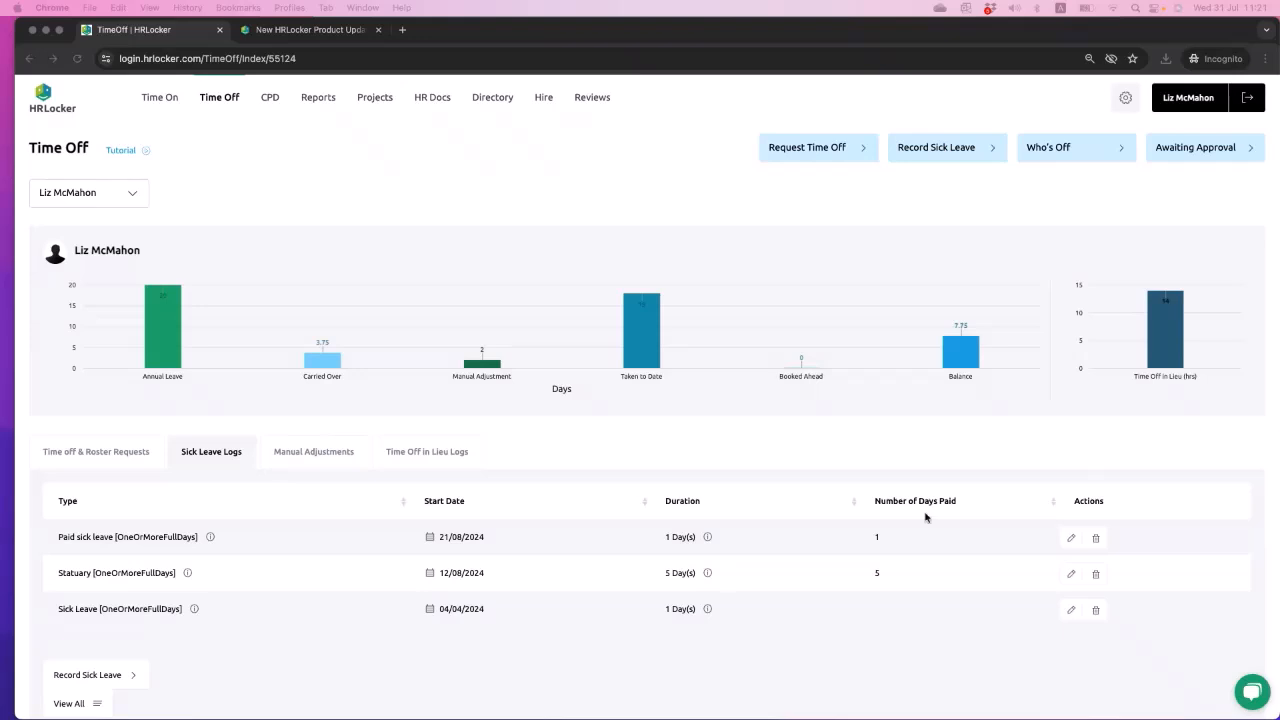
# - Open the company settings from the Time Off page
pyautogui.scroll(-1, 887, 531)
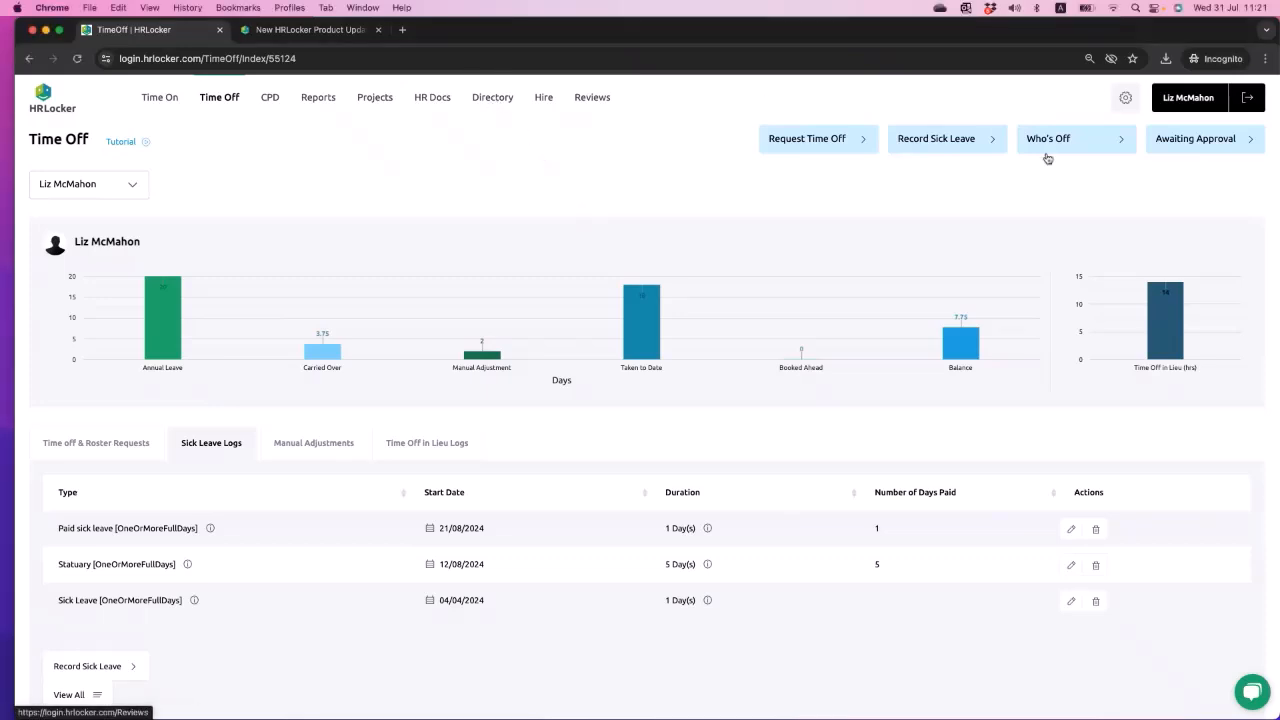
pyautogui.click(1124, 97)
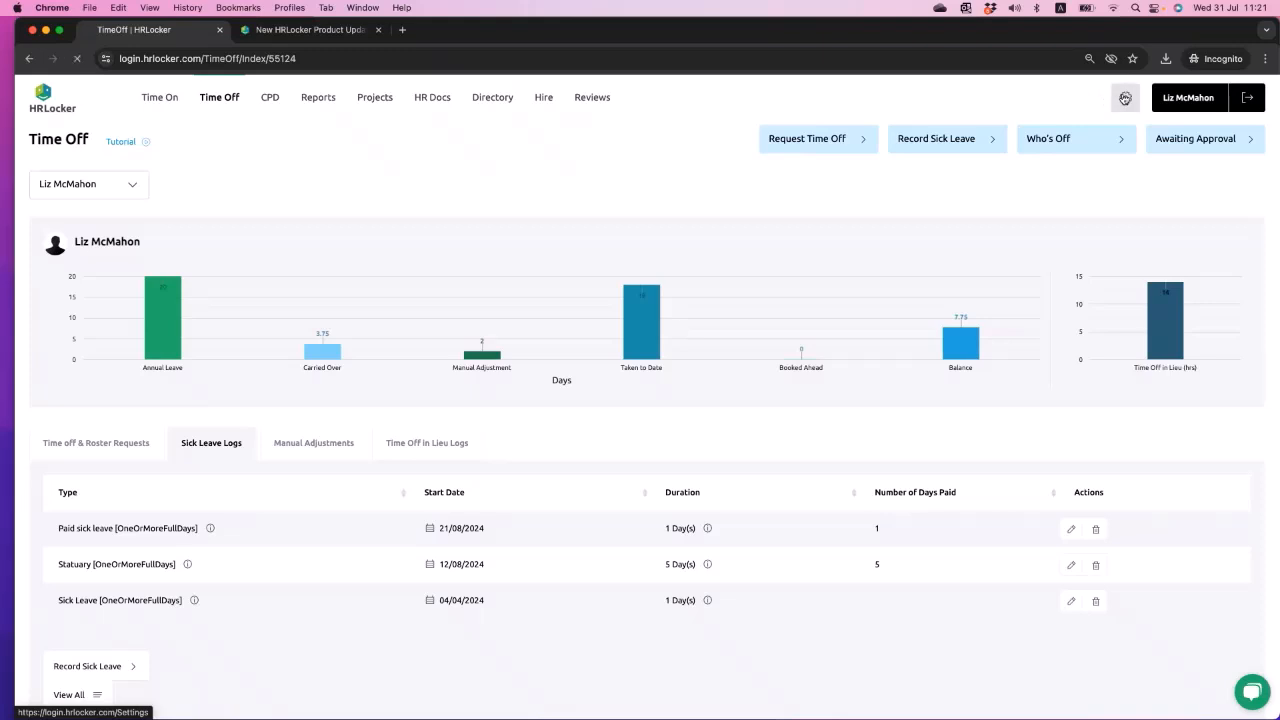
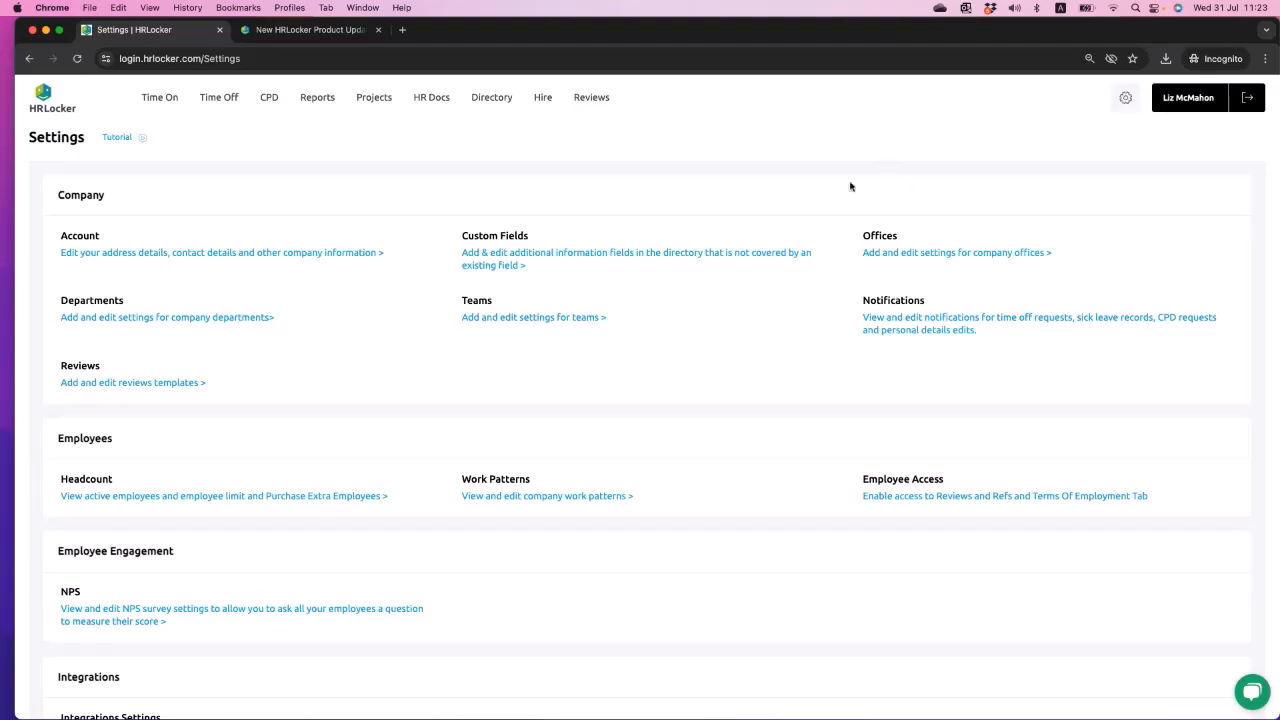
# - Open the Head Office record for editing from the company's office settings
pyautogui.click(882, 254)
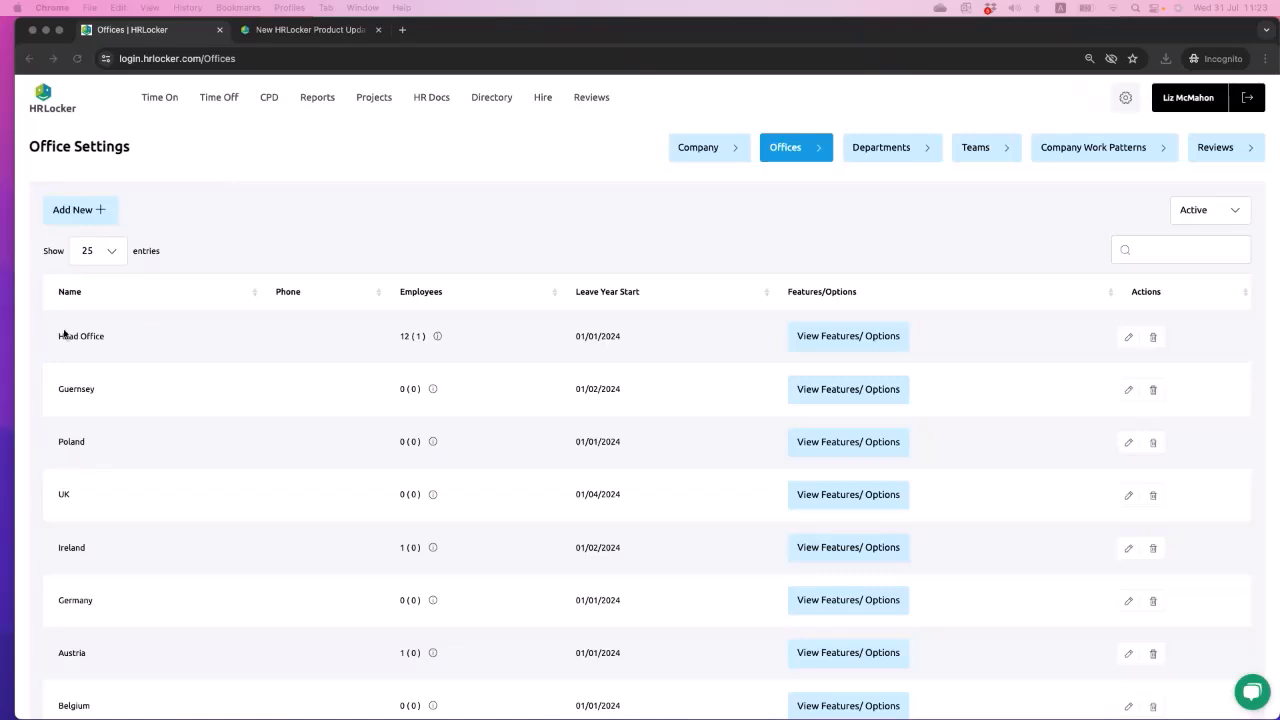
pyautogui.click(1127, 339)
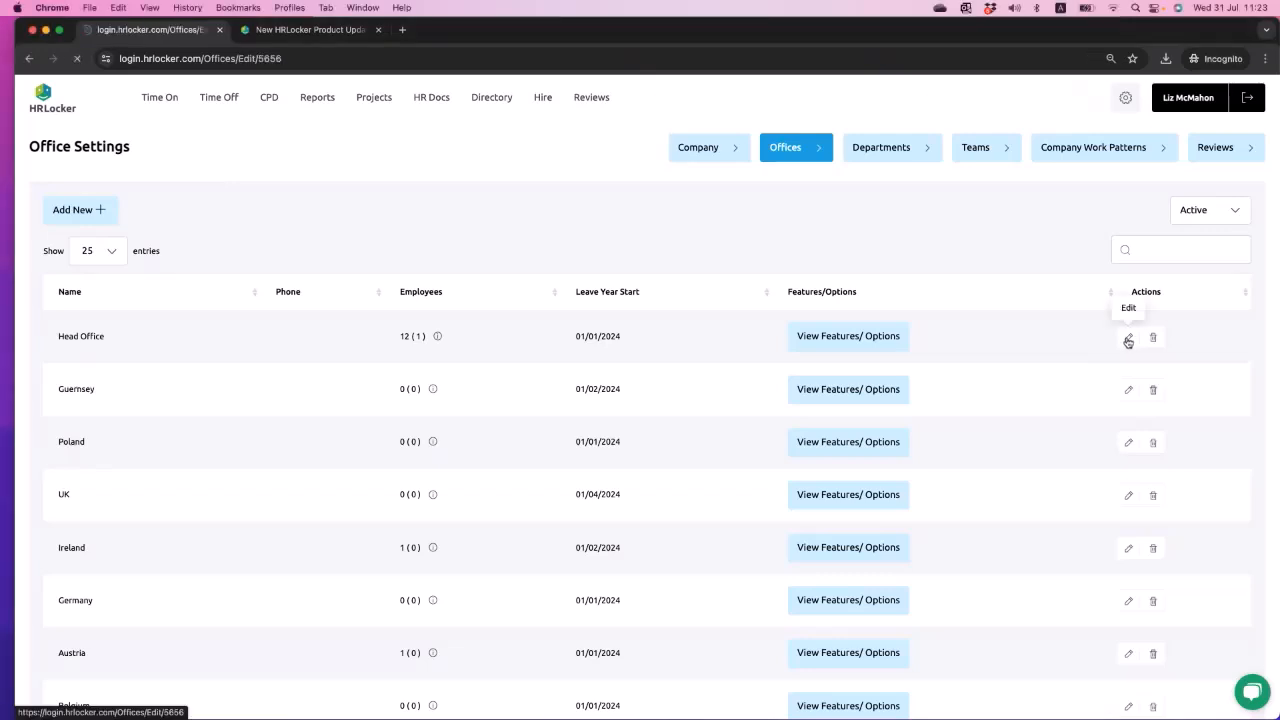
pyautogui.scroll(-5, 937, 518)
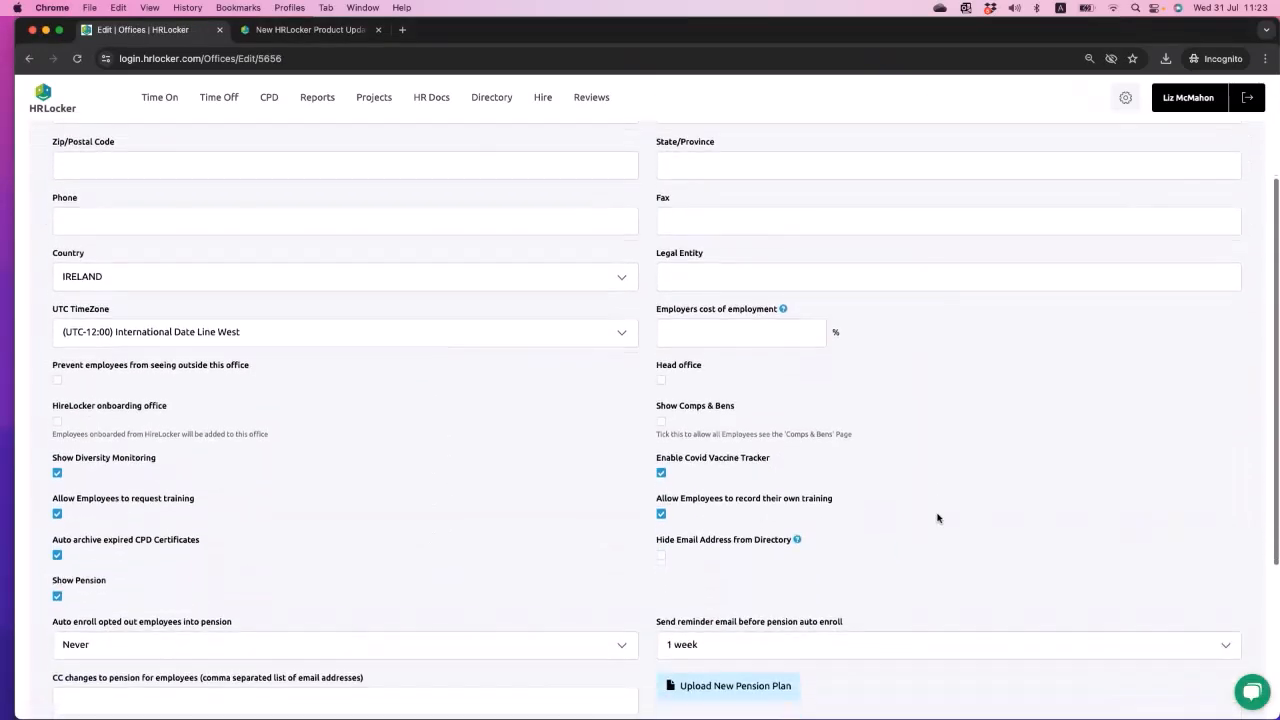
pyautogui.scroll(-3, 937, 518)
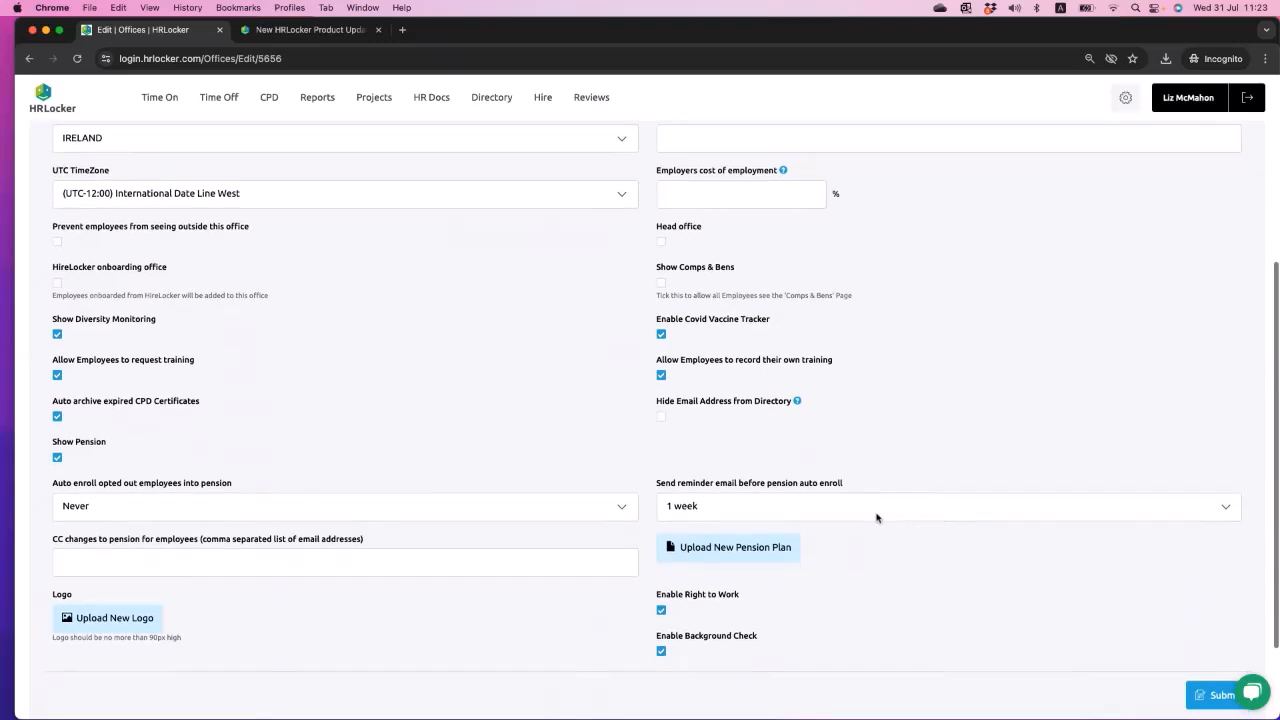
# - Toggle Show Pension off and back on, and examine Head Office's auto-enrolment, reminder email and CC options for pensions
pyautogui.click(57, 457)
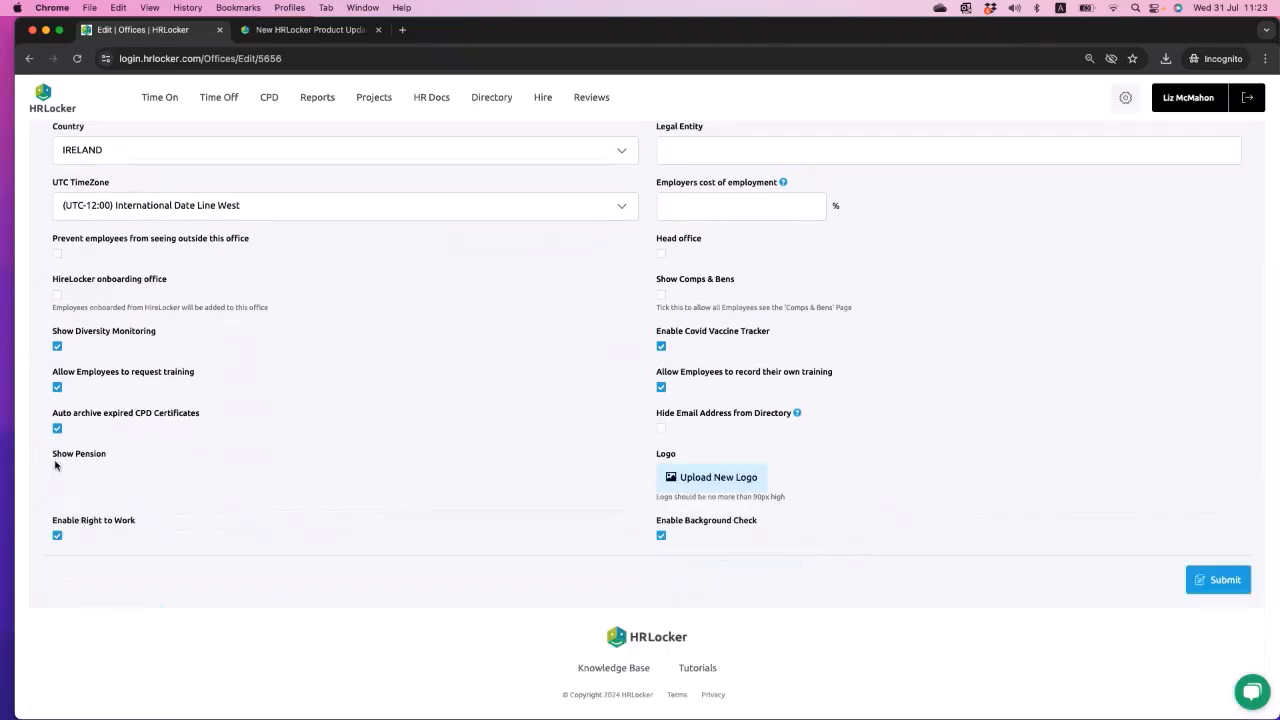
pyautogui.click(57, 469)
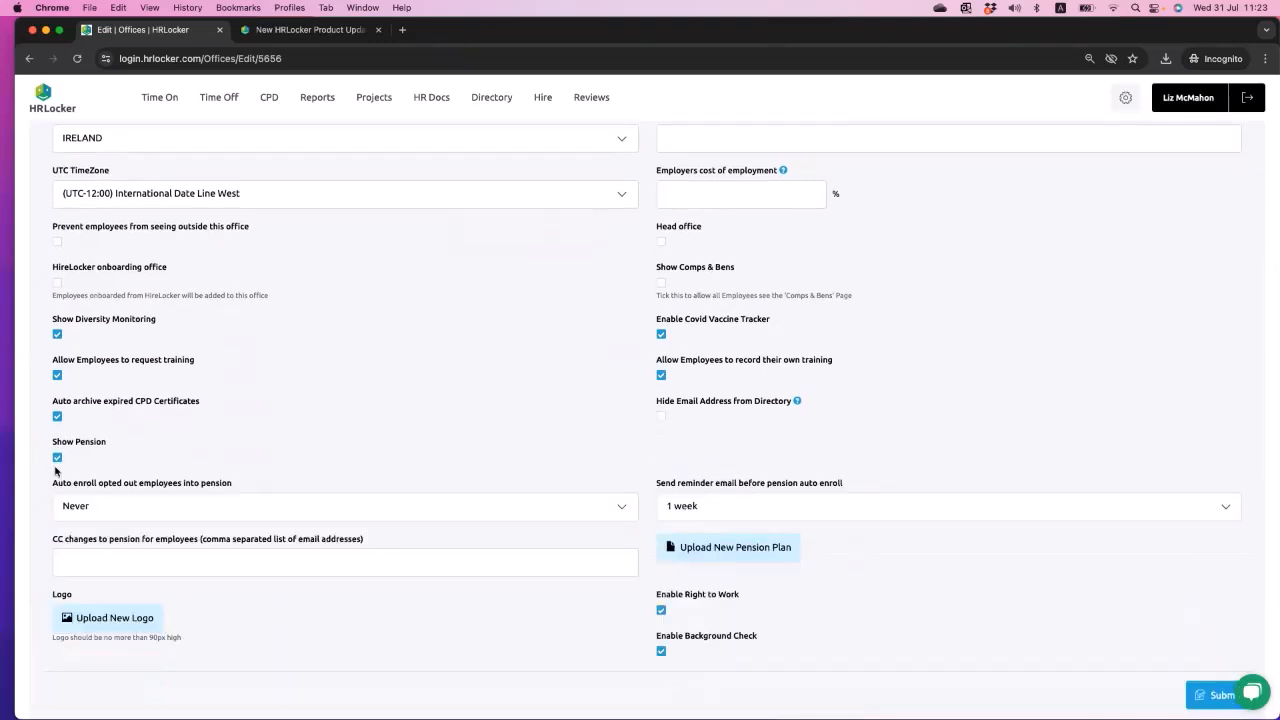
pyautogui.scroll(-1, 258, 441)
pyautogui.moveTo(53, 430); pyautogui.dragTo(246, 432)
pyautogui.click(242, 428)
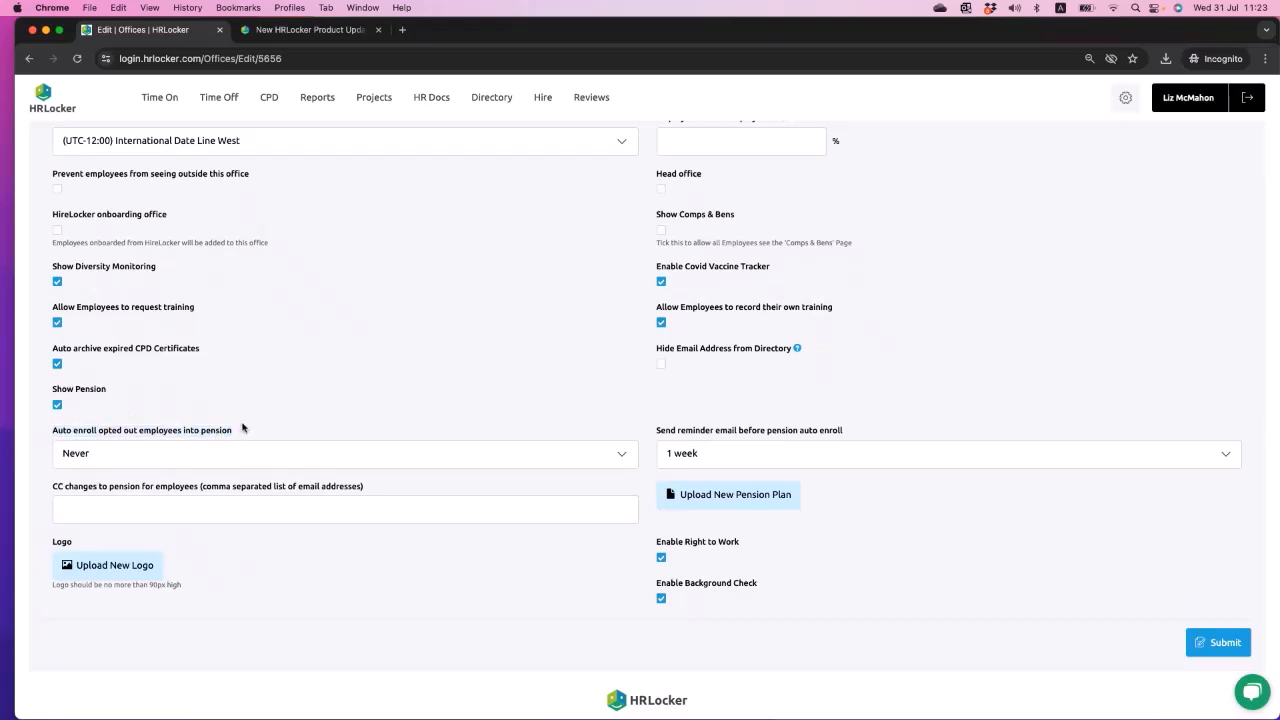
pyautogui.tripleClick(160, 430)
pyautogui.click(250, 452)
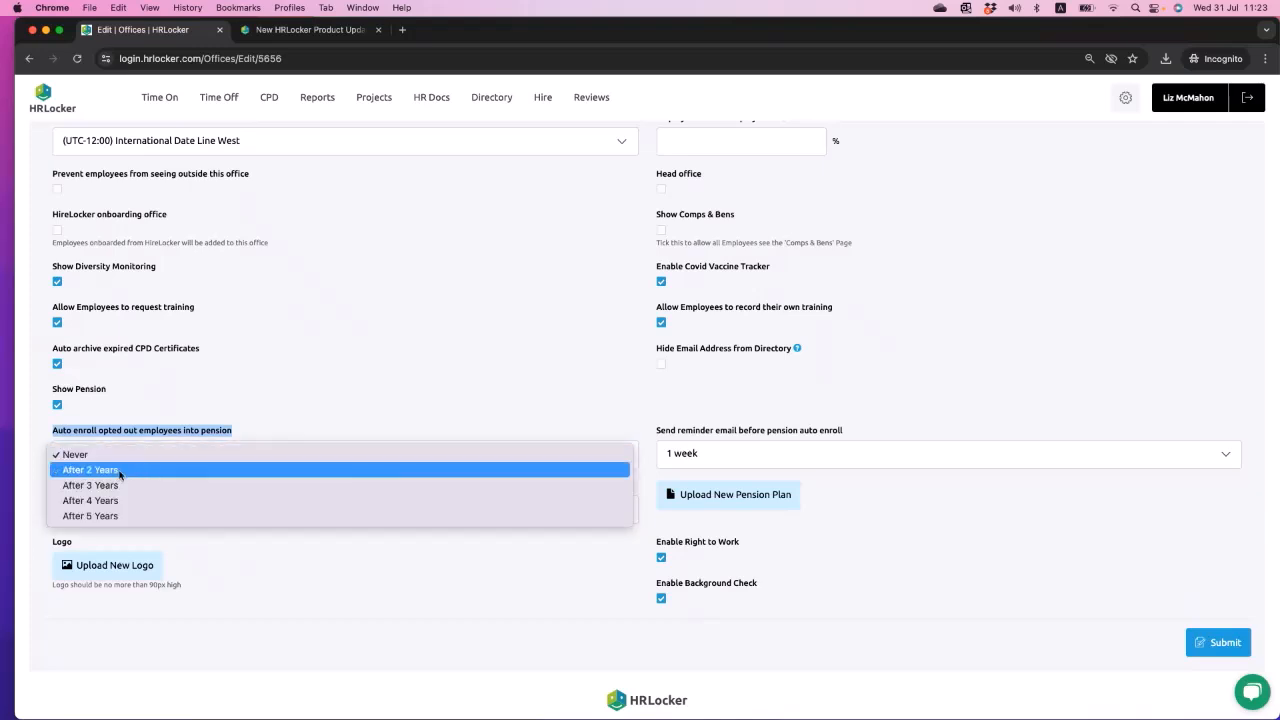
pyautogui.click(368, 394)
pyautogui.moveTo(656, 434); pyautogui.dragTo(849, 434)
pyautogui.click(850, 458)
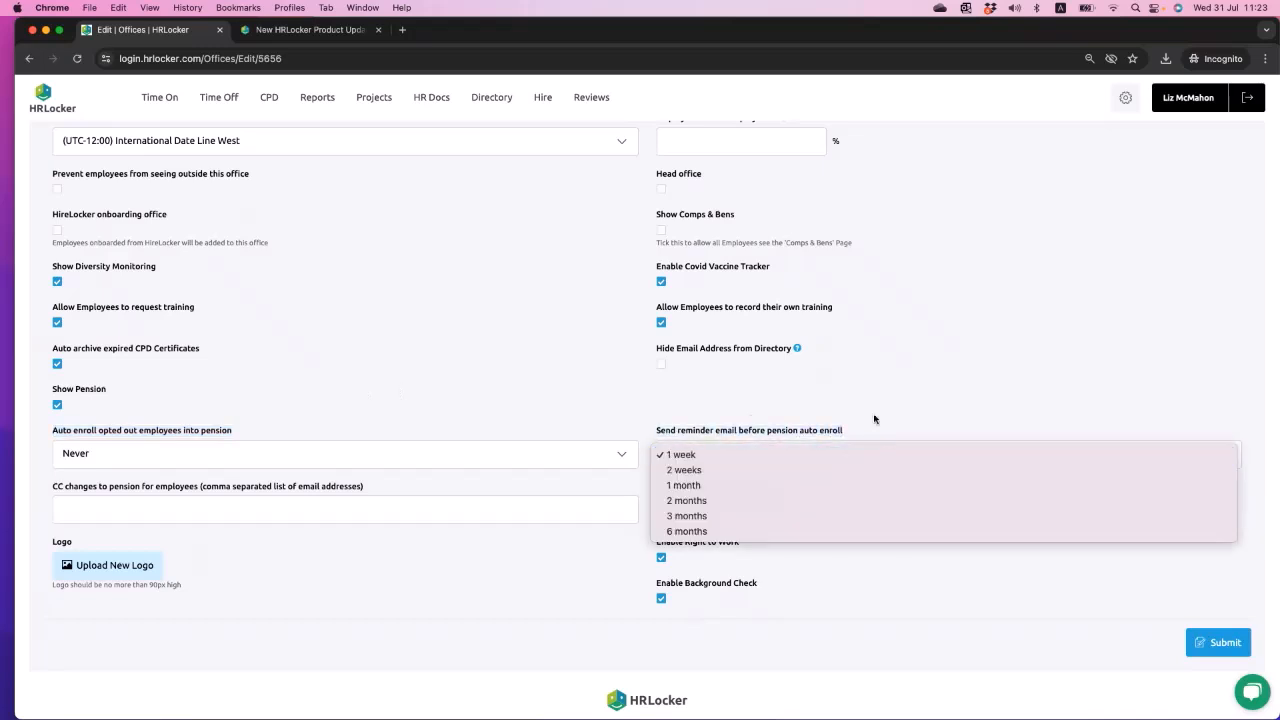
pyautogui.click(577, 418)
pyautogui.moveTo(58, 489); pyautogui.dragTo(270, 489)
pyautogui.click(381, 478)
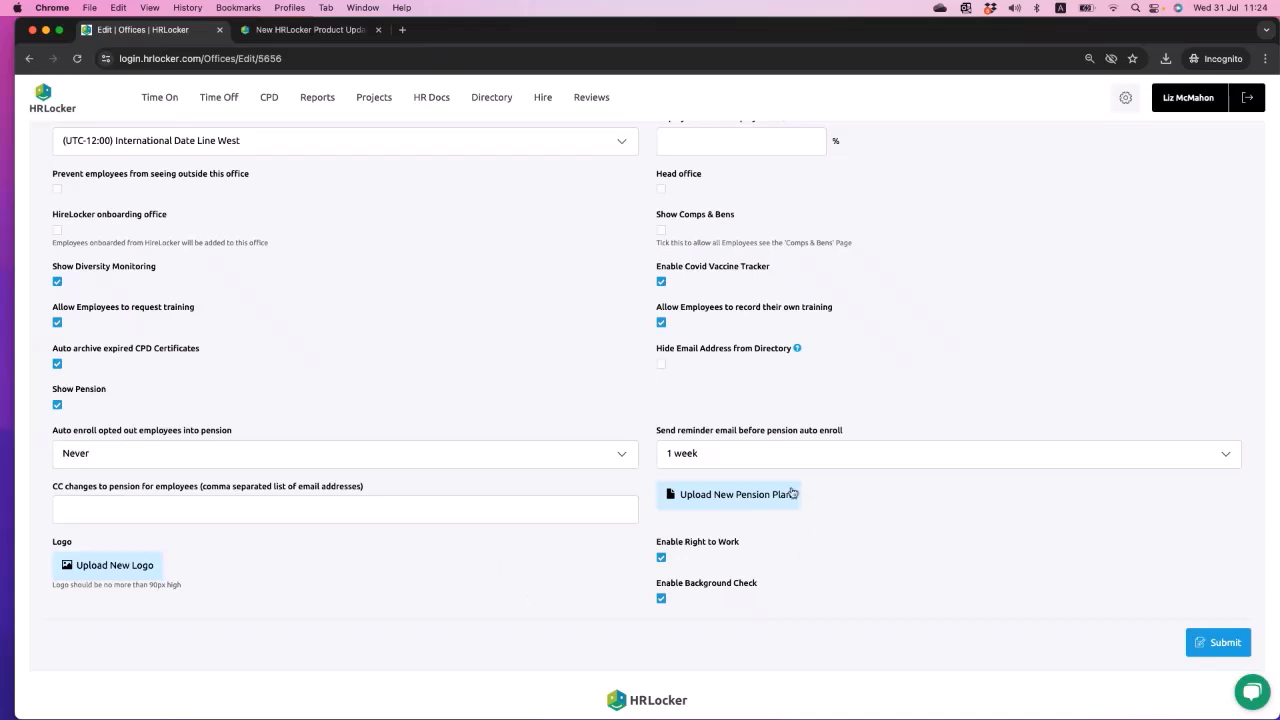
# - Upload the file "Screenshot 2024-07-31 at 09.44.16" as Head Office's new pension plan and submit the office settings
pyautogui.click(731, 493)
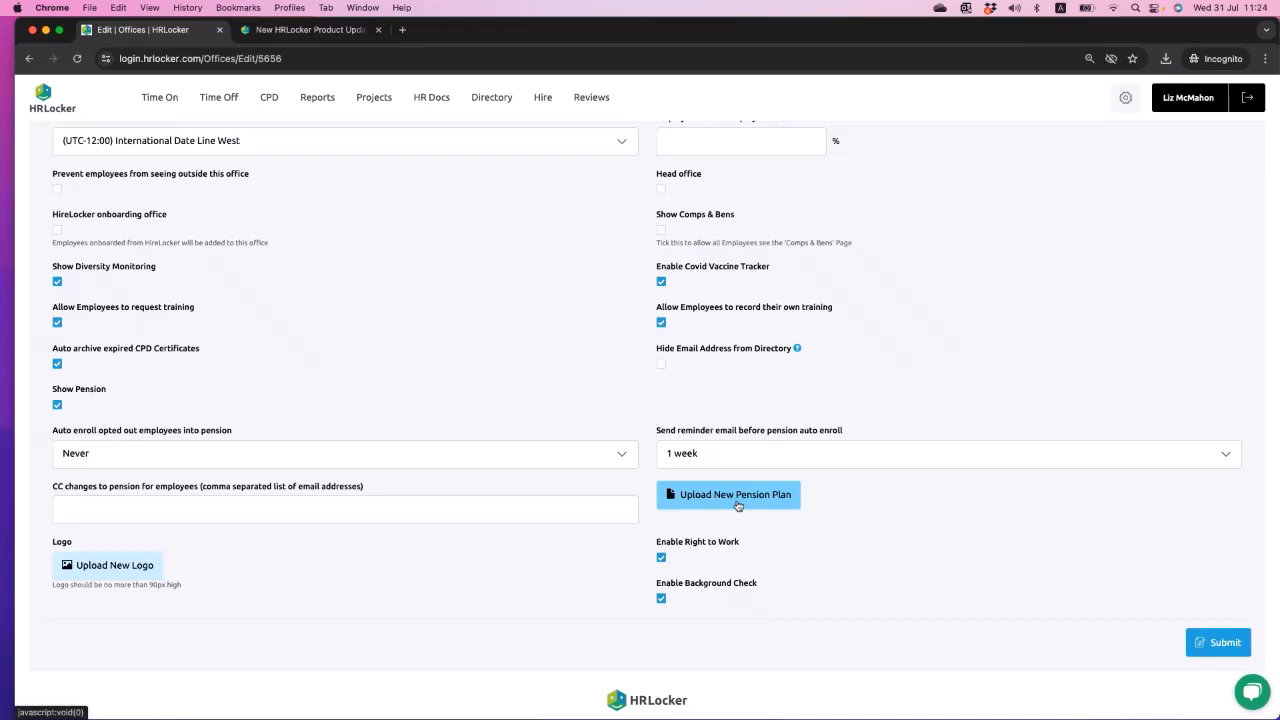
pyautogui.click(737, 503)
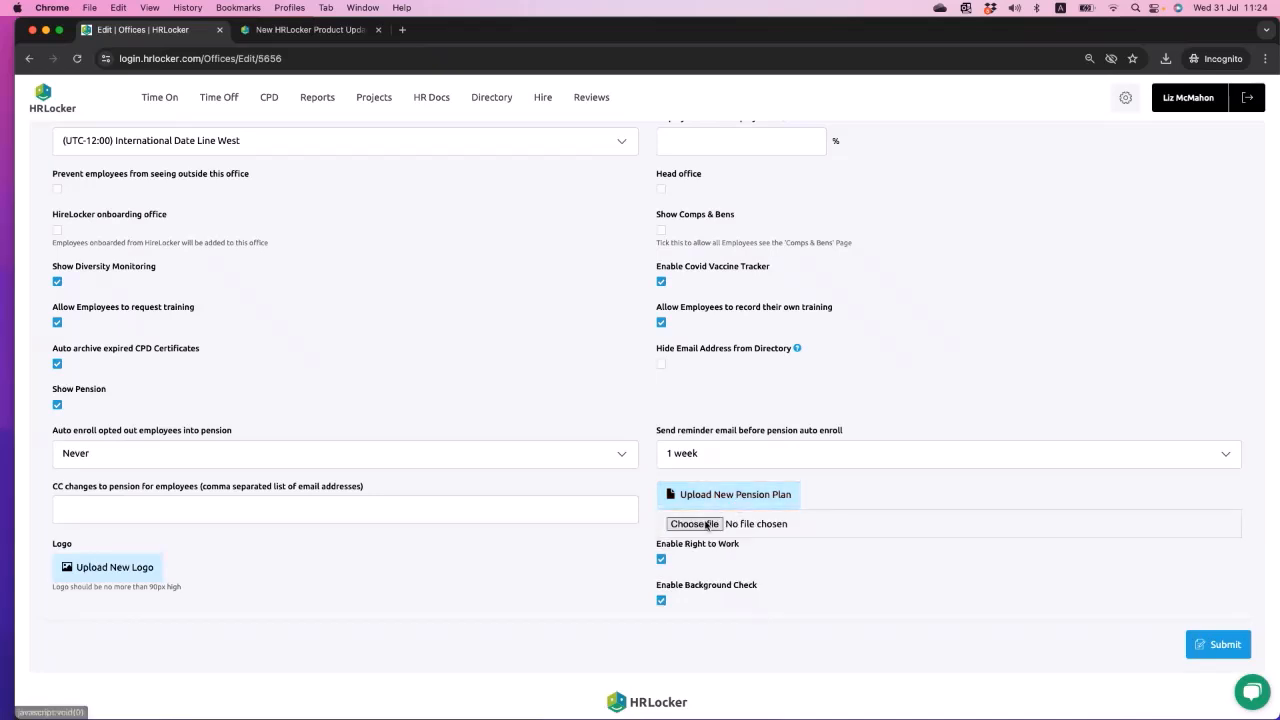
pyautogui.click(706, 525)
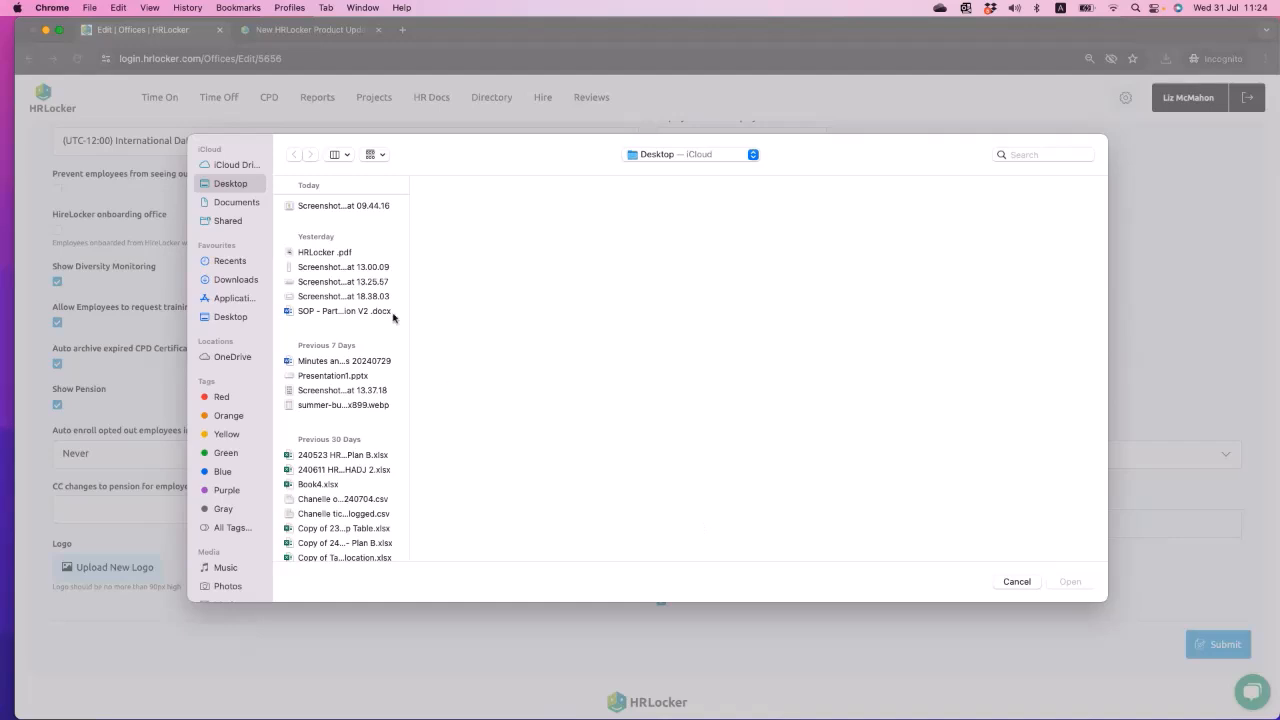
pyautogui.click(351, 210)
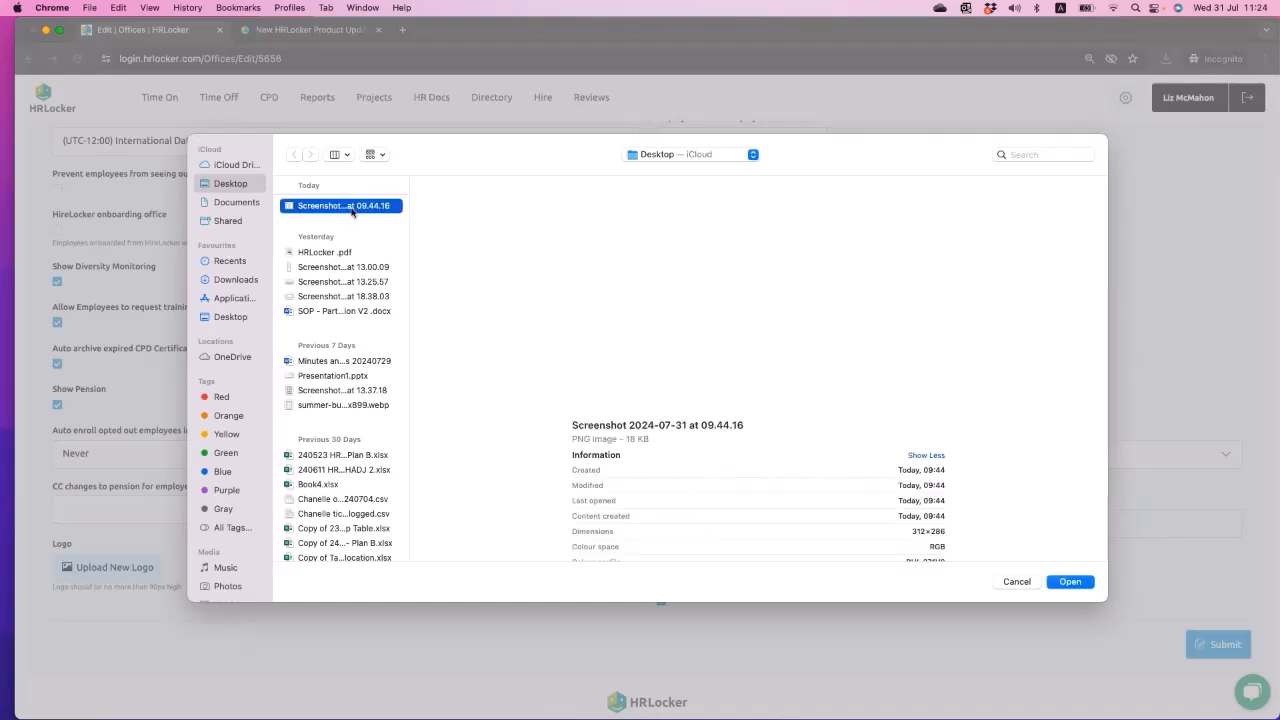
pyautogui.click(1072, 583)
pyautogui.scroll(-1, 708, 603)
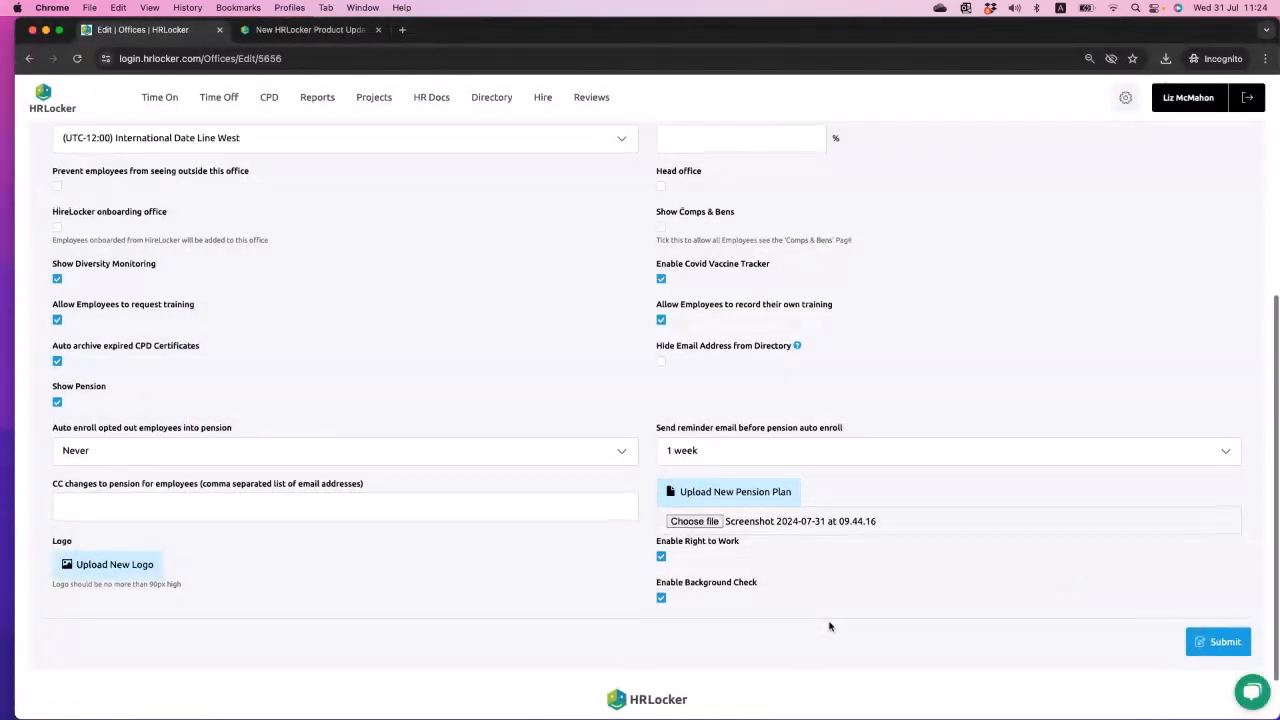
pyautogui.click(1225, 636)
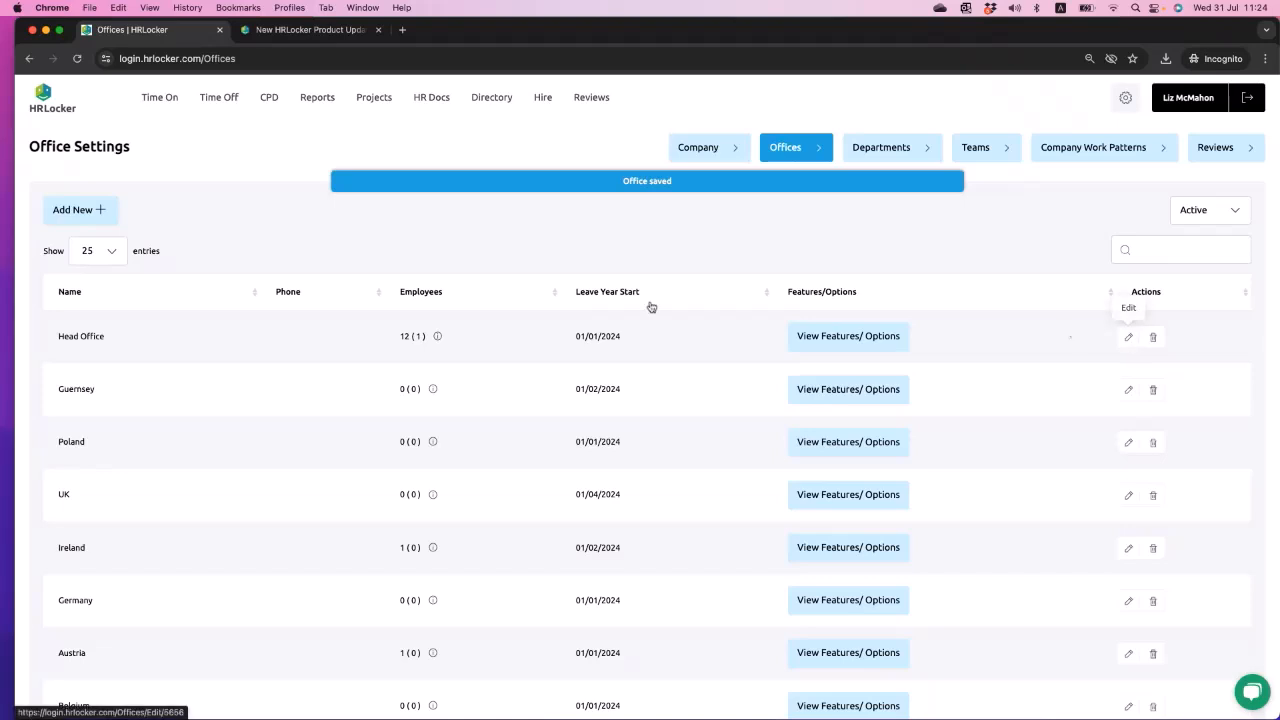
# - Browse the employee Directory, and open the Pensions section of the signed-in administrator's own profile
pyautogui.click(491, 97)
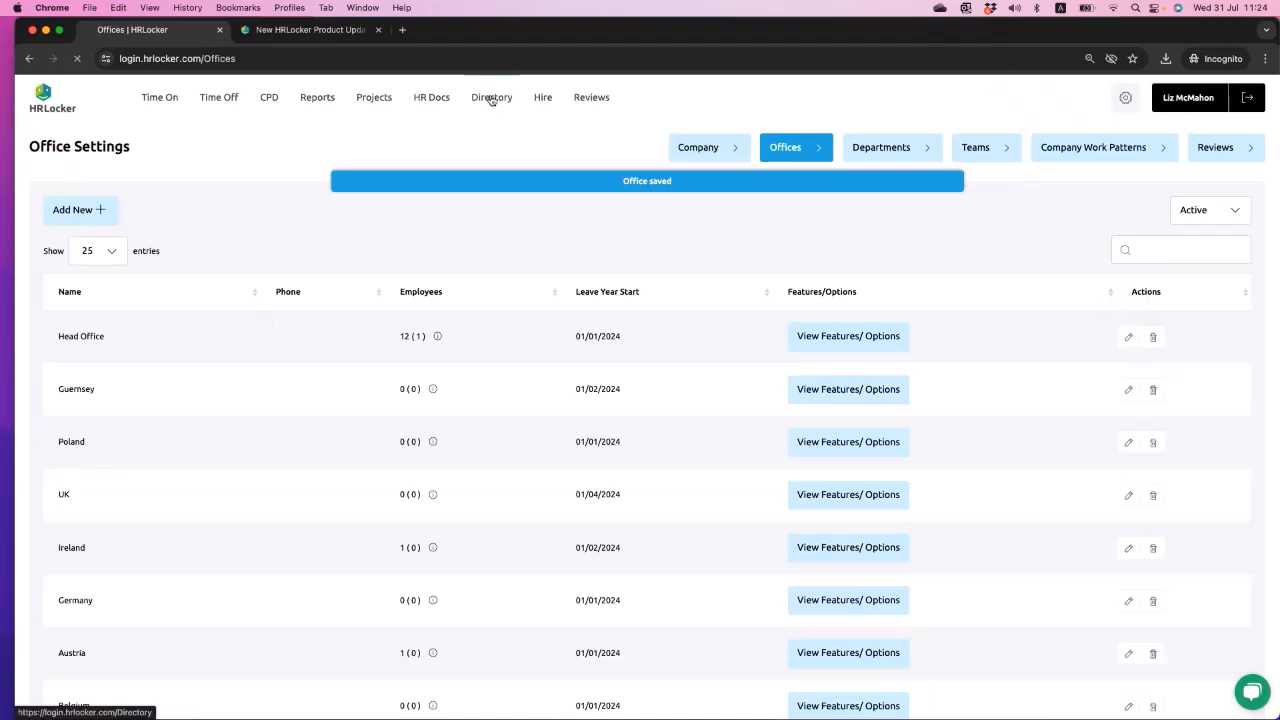
pyautogui.scroll(-4, 429, 270)
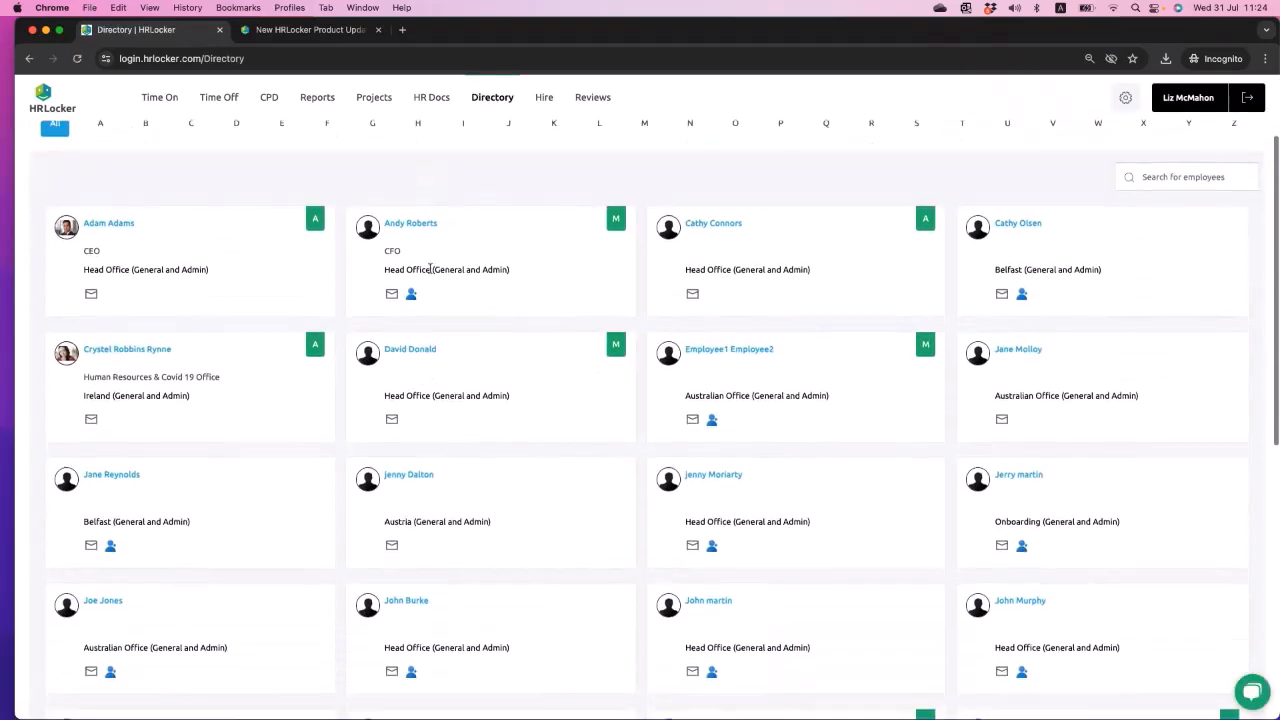
pyautogui.scroll(4, 439, 425)
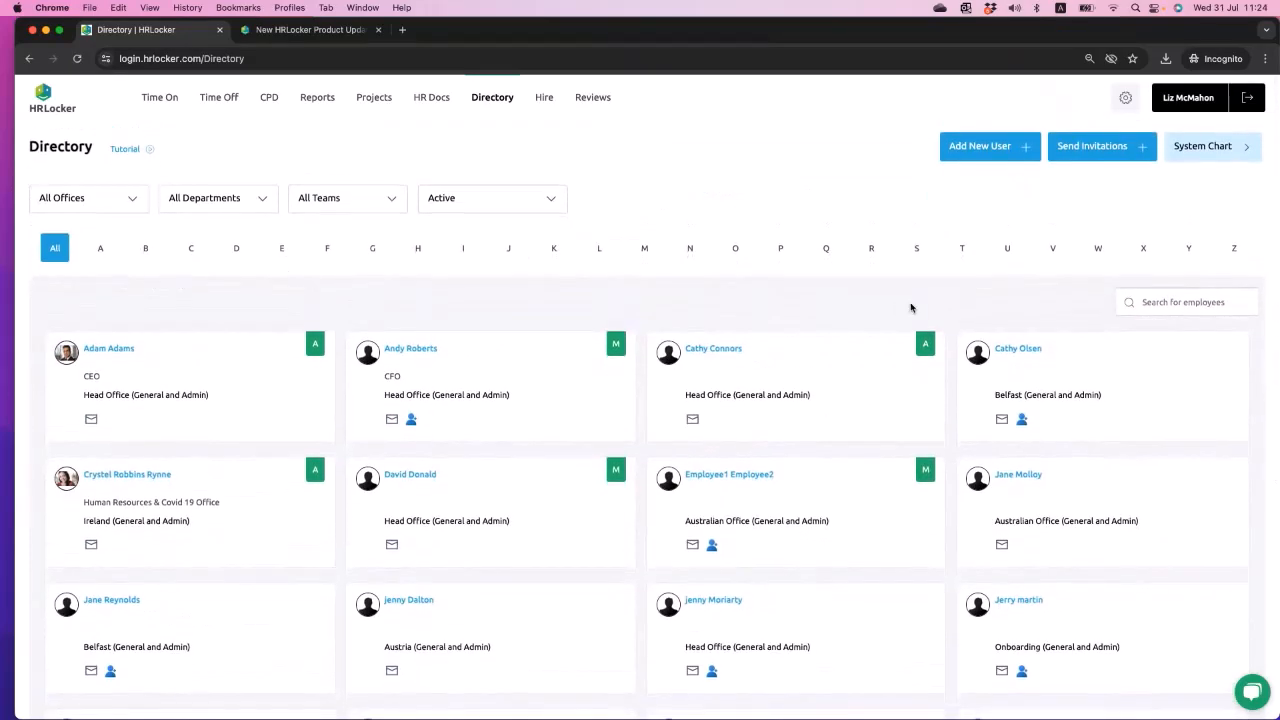
pyautogui.click(1190, 100)
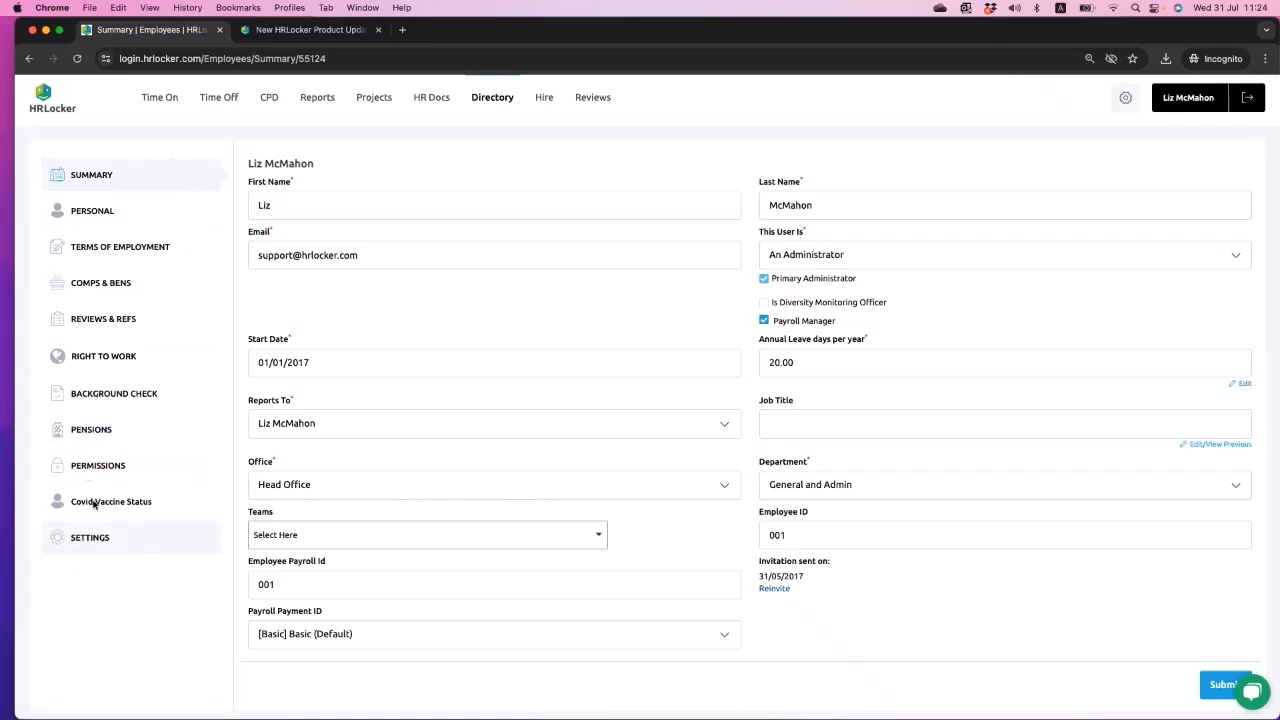
pyautogui.click(83, 429)
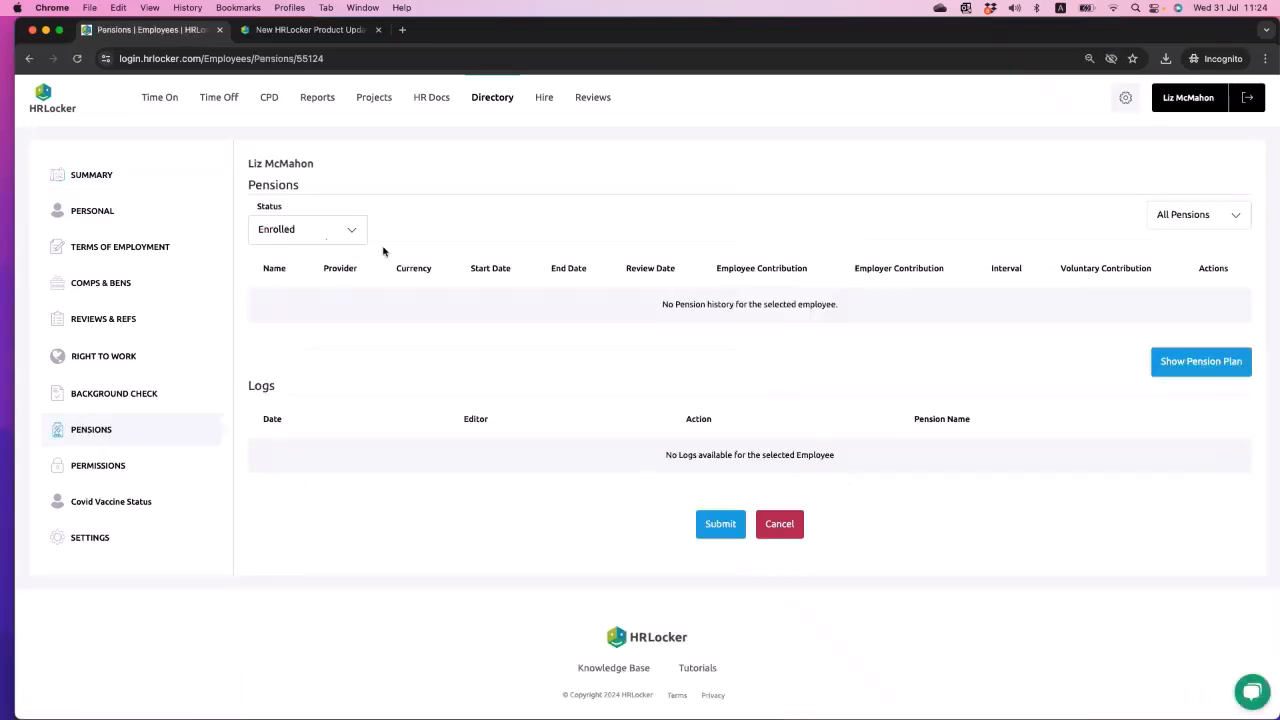
# - Set the employee's pension status to Opted Out
pyautogui.click(316, 238)
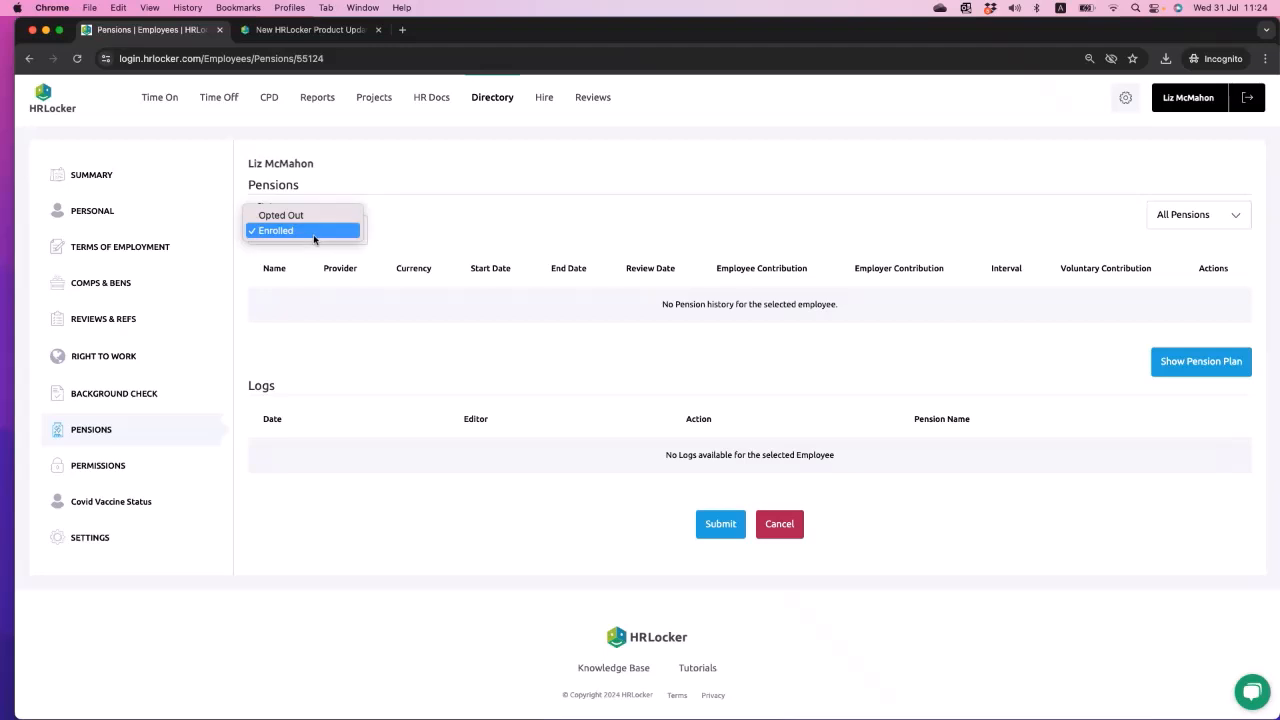
pyautogui.click(430, 225)
pyautogui.click(357, 229)
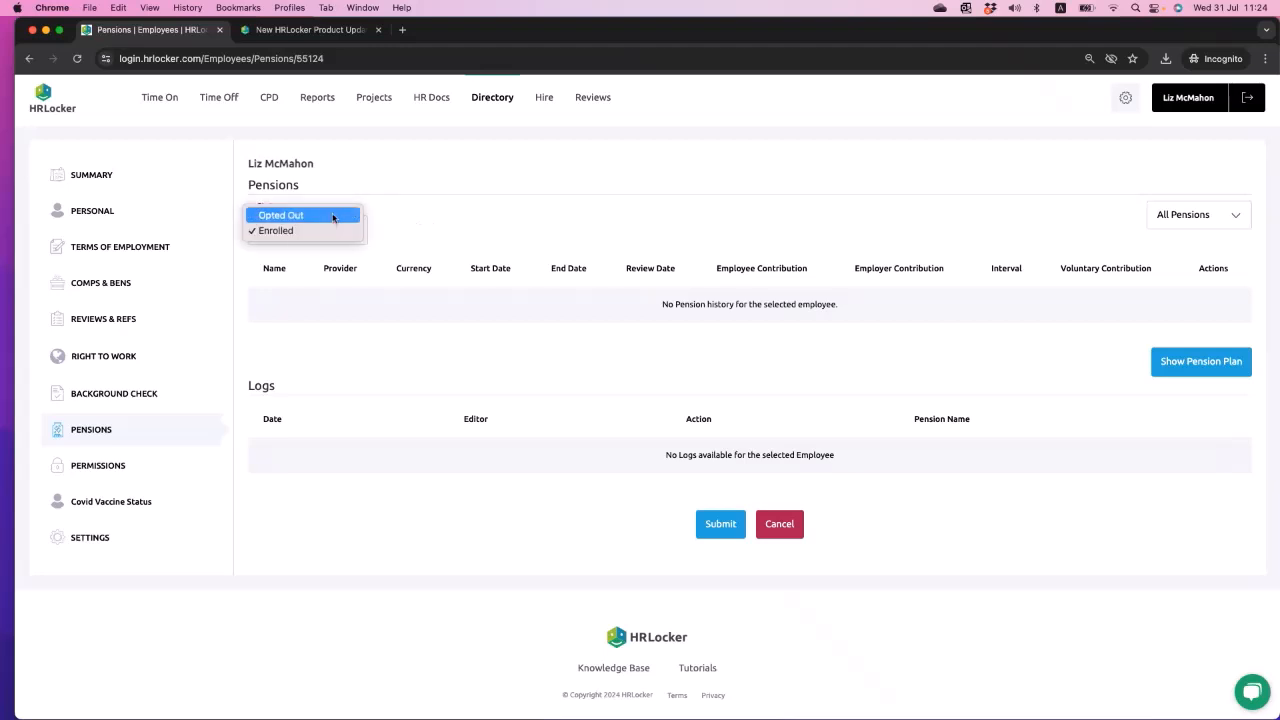
pyautogui.click(334, 214)
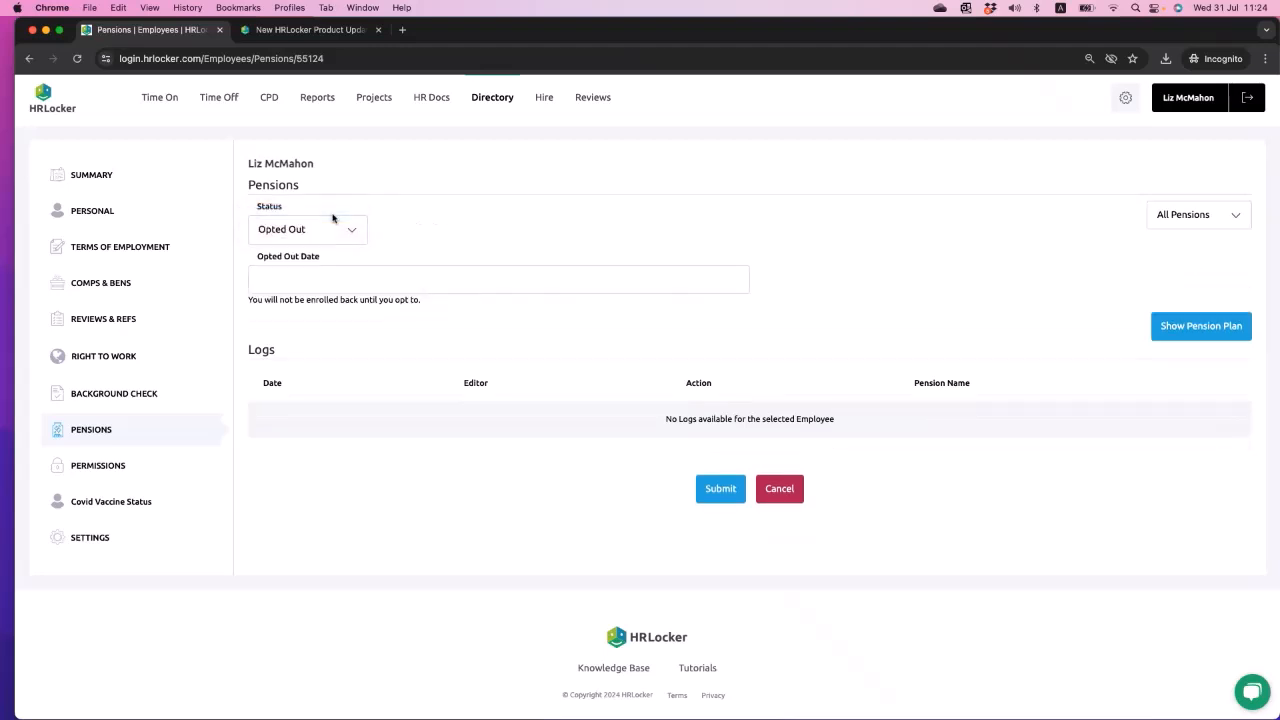
# - Submit the pension opt-out with an Opted Out Date of 31/07/2024, and check its log entry
pyautogui.click(321, 278)
pyautogui.click(452, 261)
pyautogui.moveTo(252, 306); pyautogui.dragTo(432, 308)
pyautogui.click(430, 308)
pyautogui.tripleClick(317, 299)
pyautogui.click(388, 314)
pyautogui.click(340, 282)
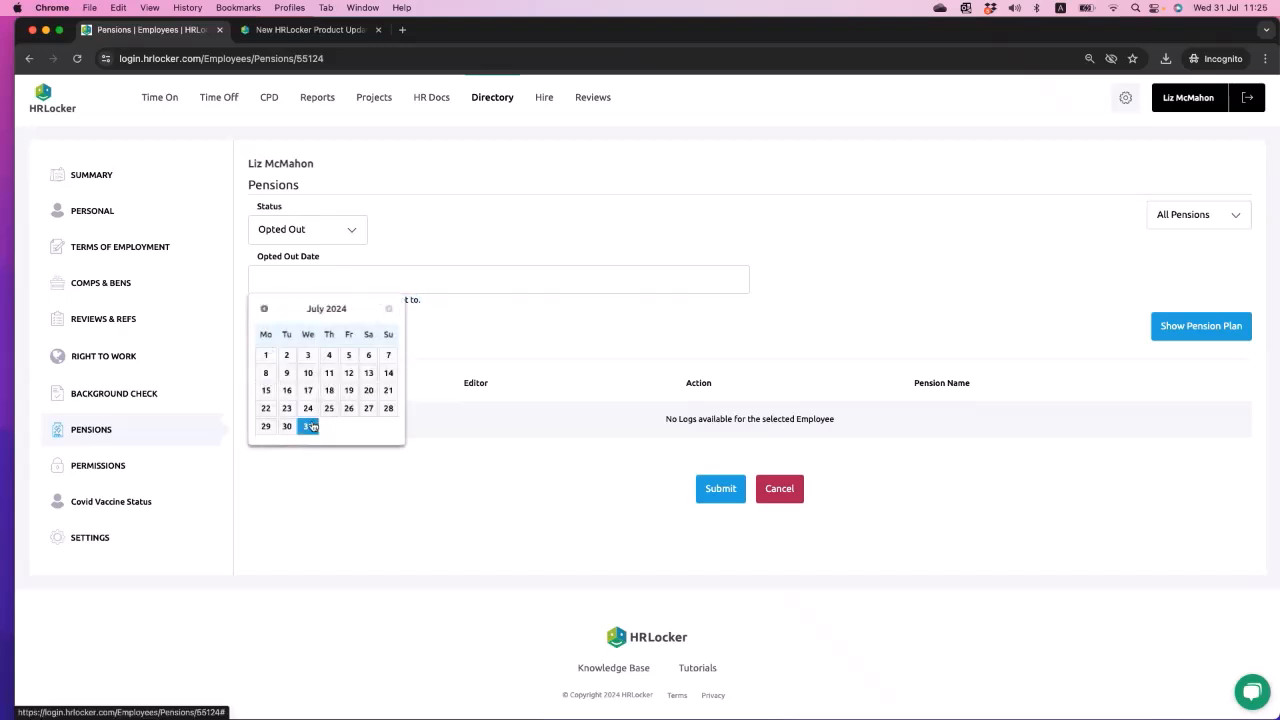
pyautogui.click(307, 426)
pyautogui.click(720, 488)
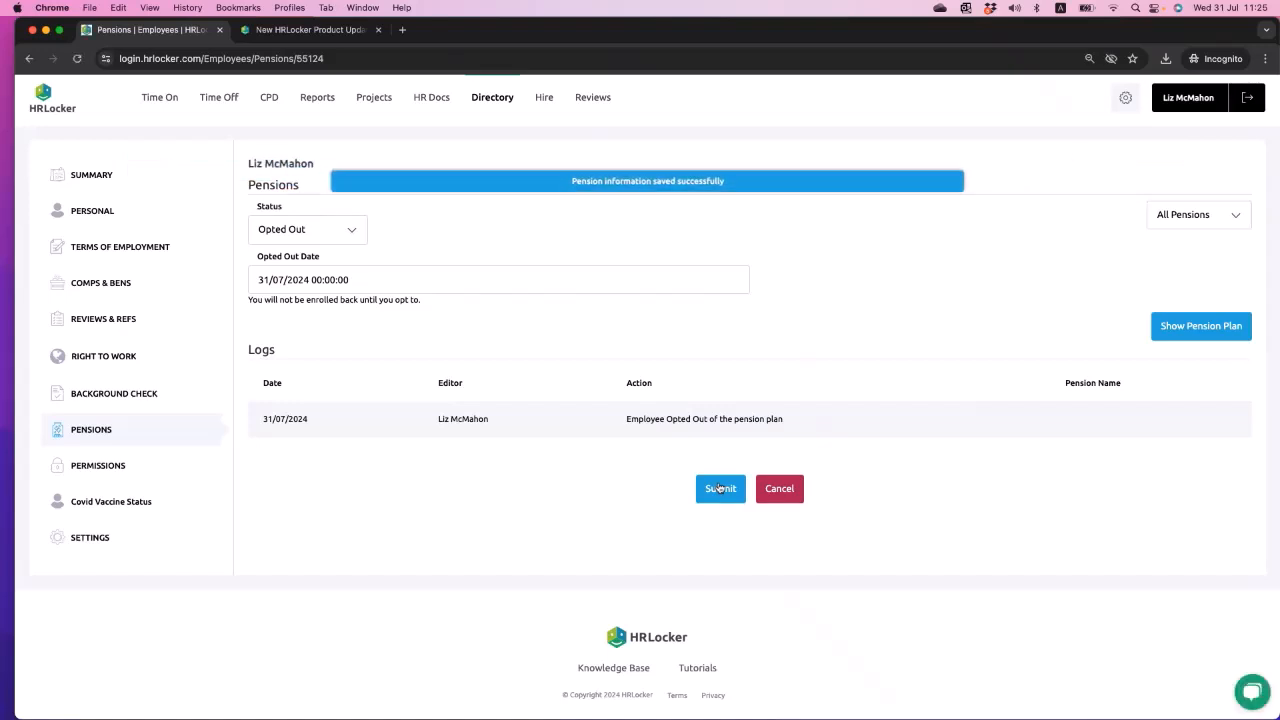
pyautogui.tripleClick(638, 415)
pyautogui.click(1012, 476)
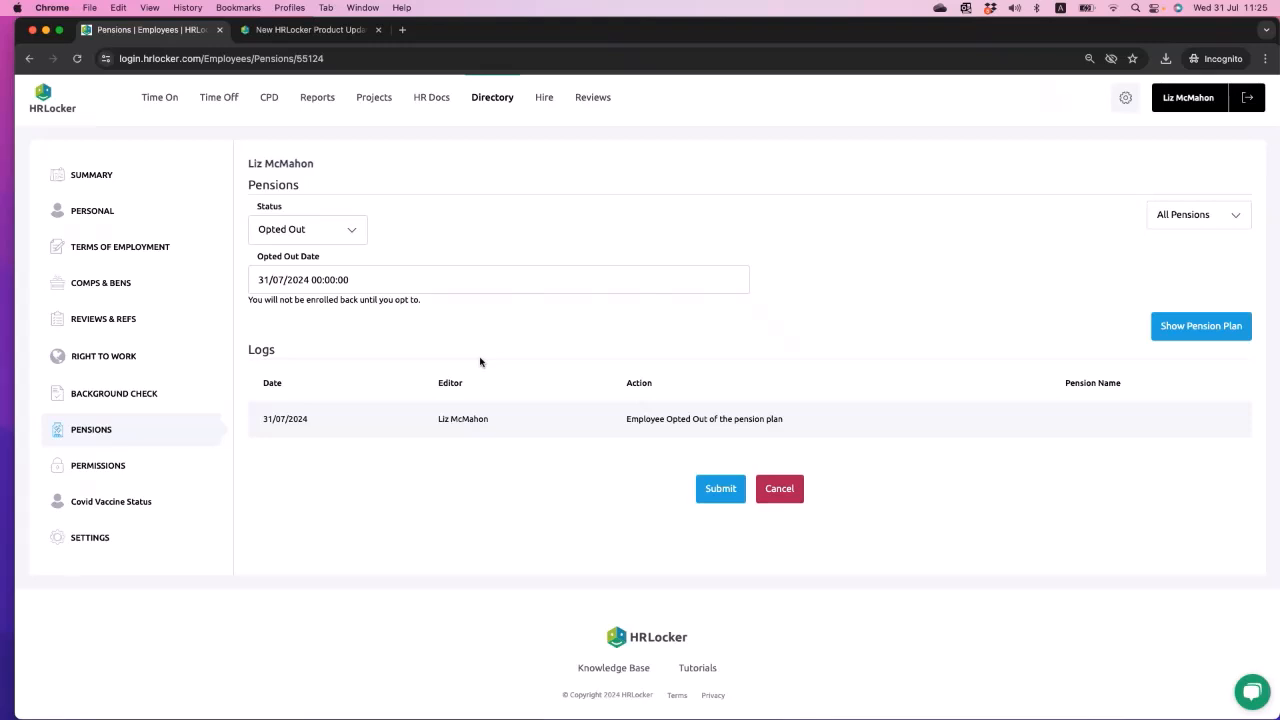
# - Reload the employee's Pensions section and set the status to Enrolled without submitting
pyautogui.click(76, 431)
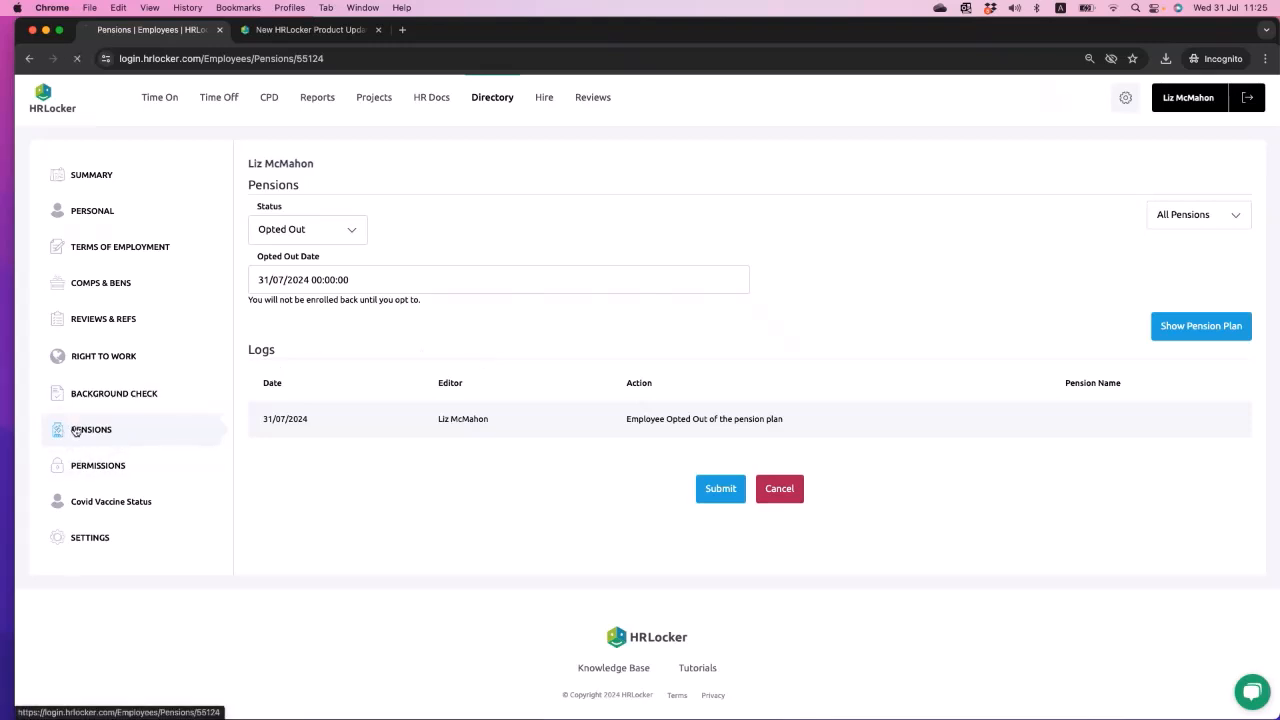
pyautogui.click(351, 234)
pyautogui.click(323, 246)
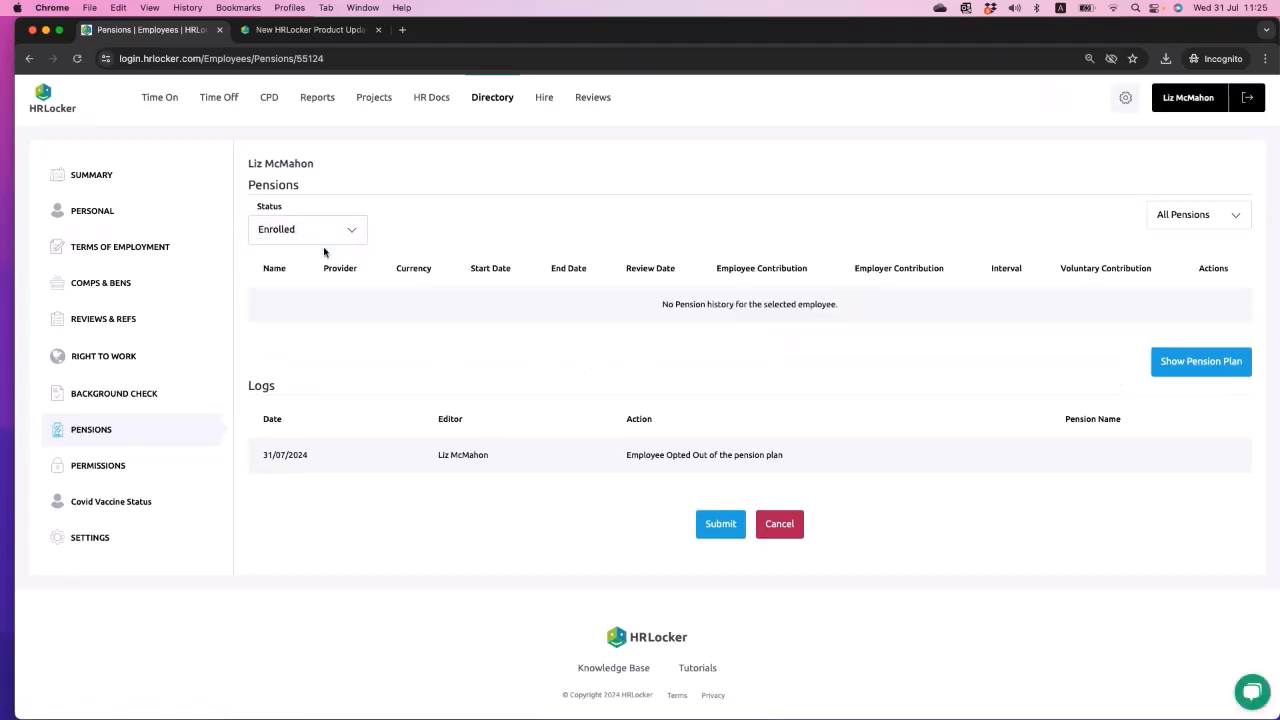
# - Filter the employee's pensions to Active ones only, and return the filter to All Pensions
pyautogui.click(1200, 217)
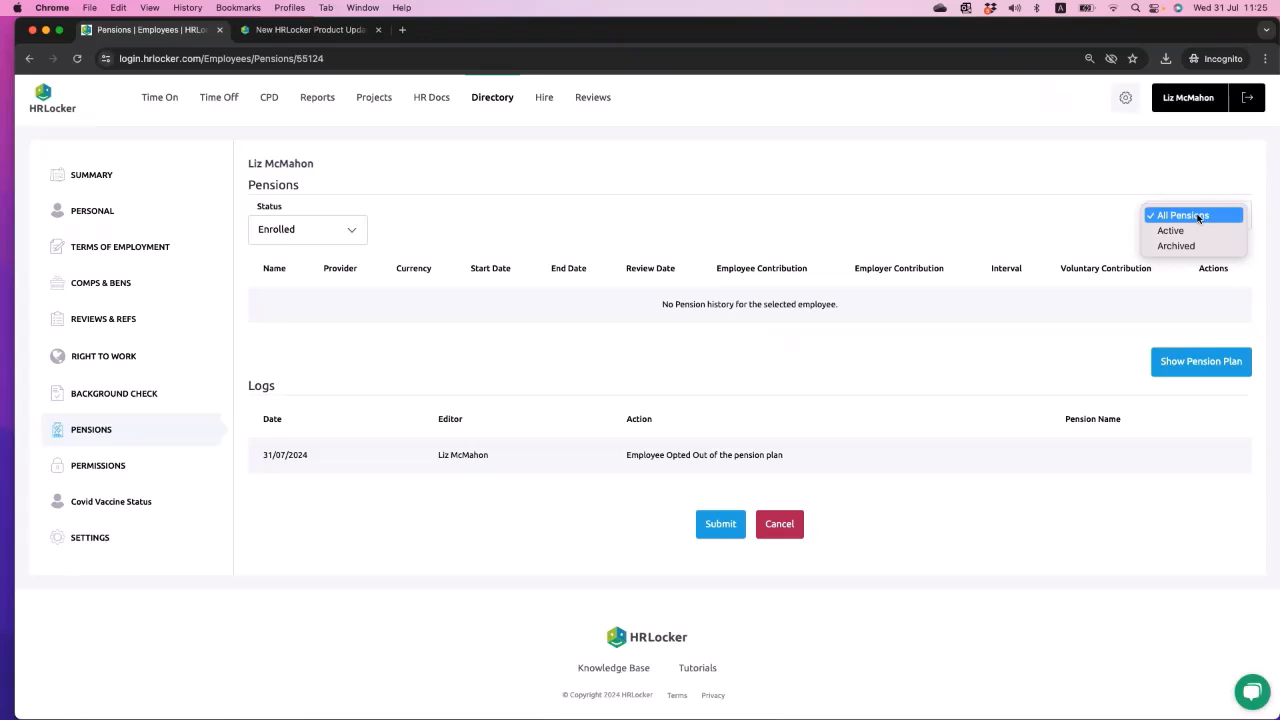
pyautogui.click(1186, 231)
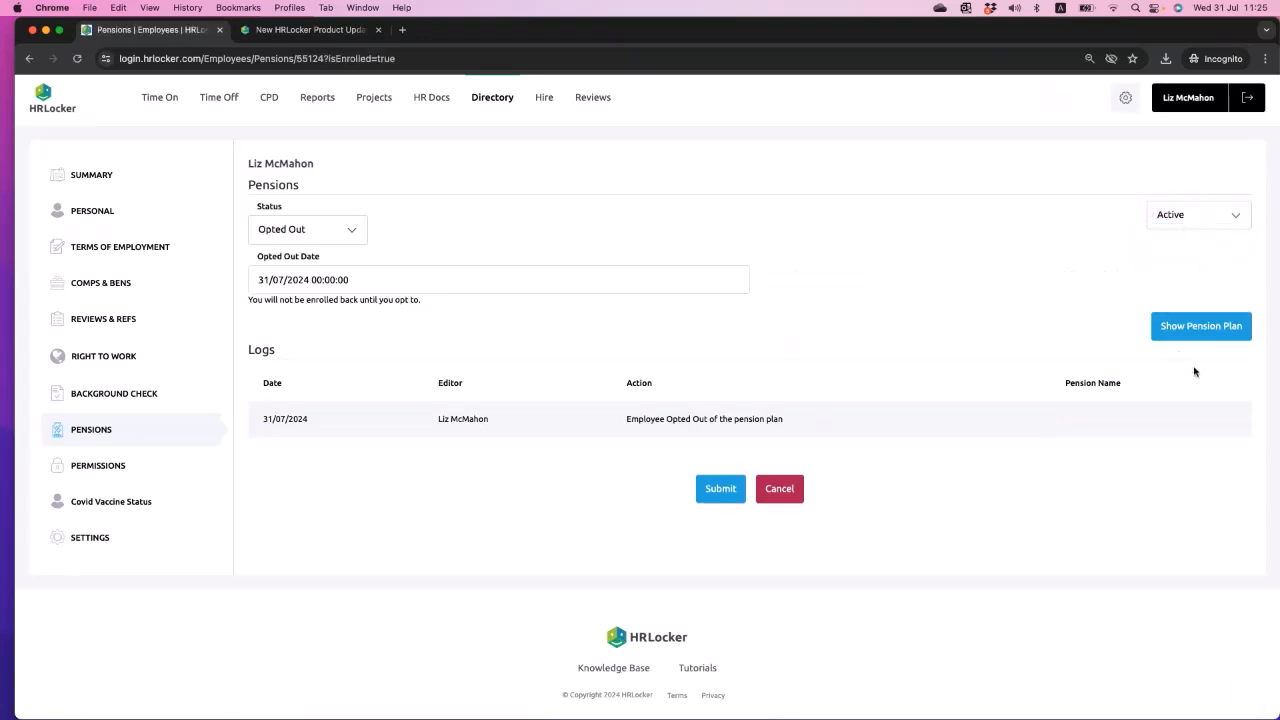
pyautogui.click(1243, 220)
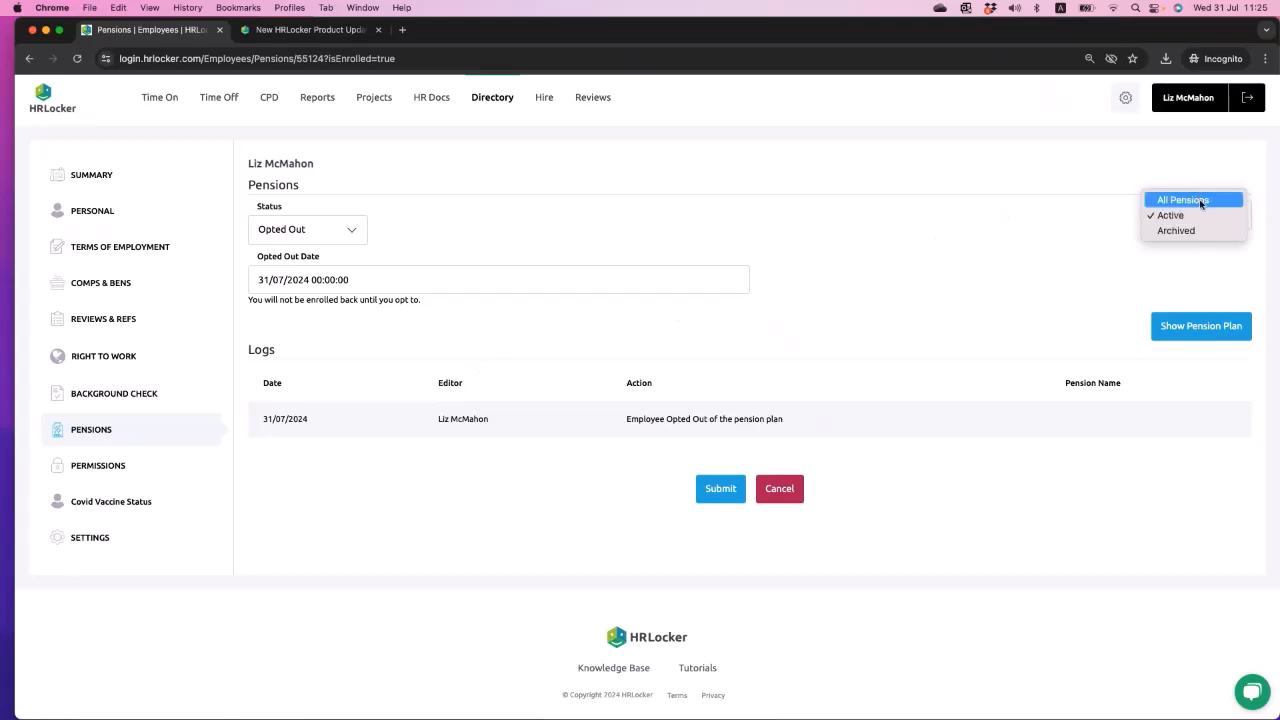
pyautogui.click(1201, 201)
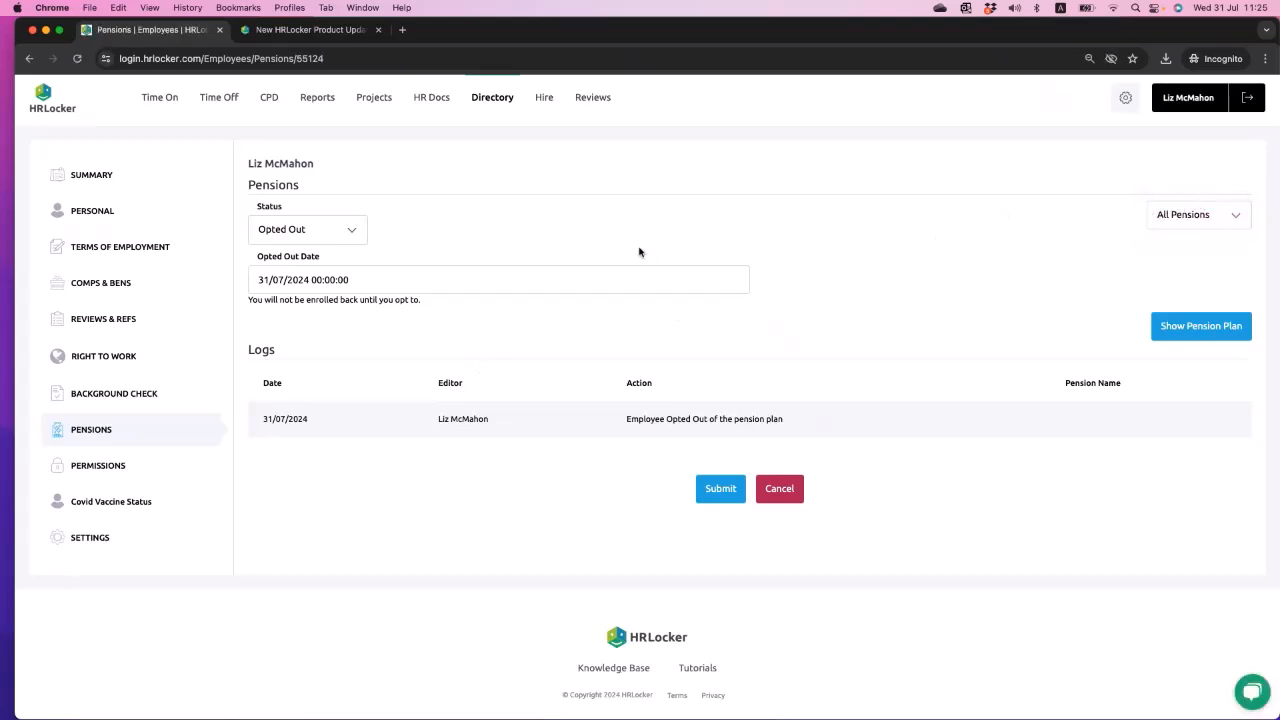
# - Set the employee's pension status to Enrolled without submitting, and save the pension plan document to the Desktop
pyautogui.click(346, 230)
pyautogui.click(336, 246)
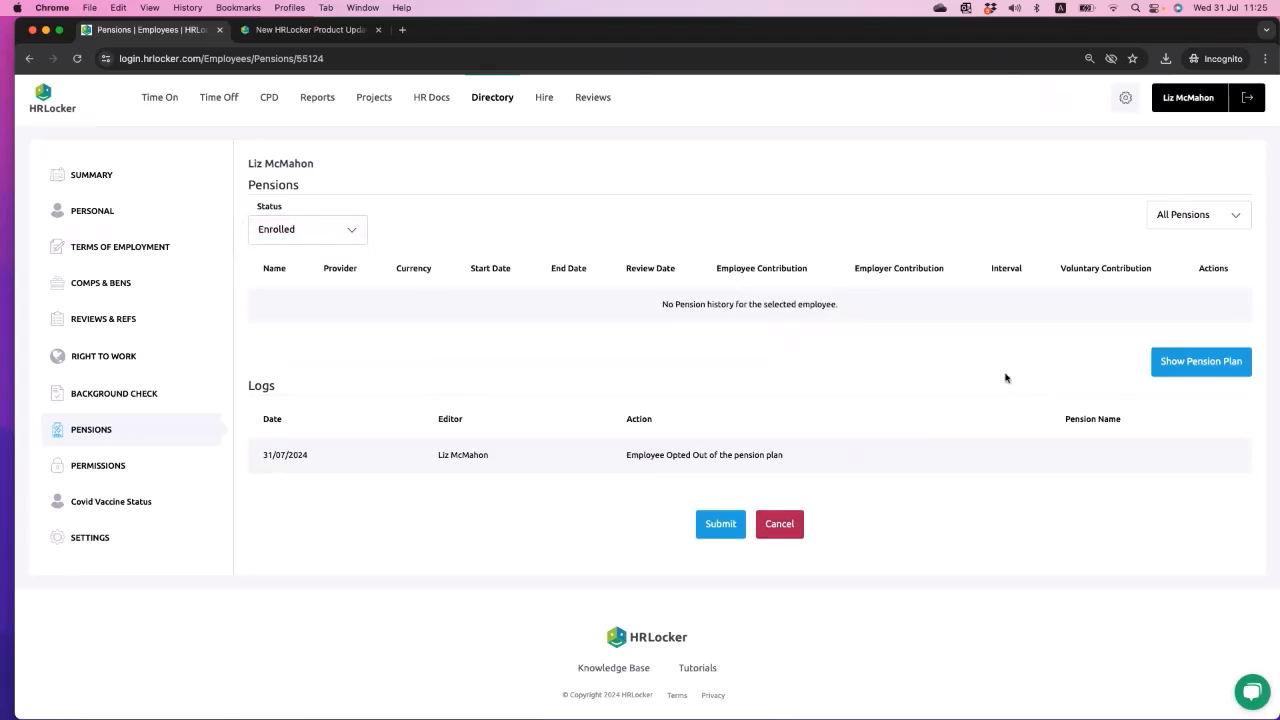
pyautogui.click(1196, 364)
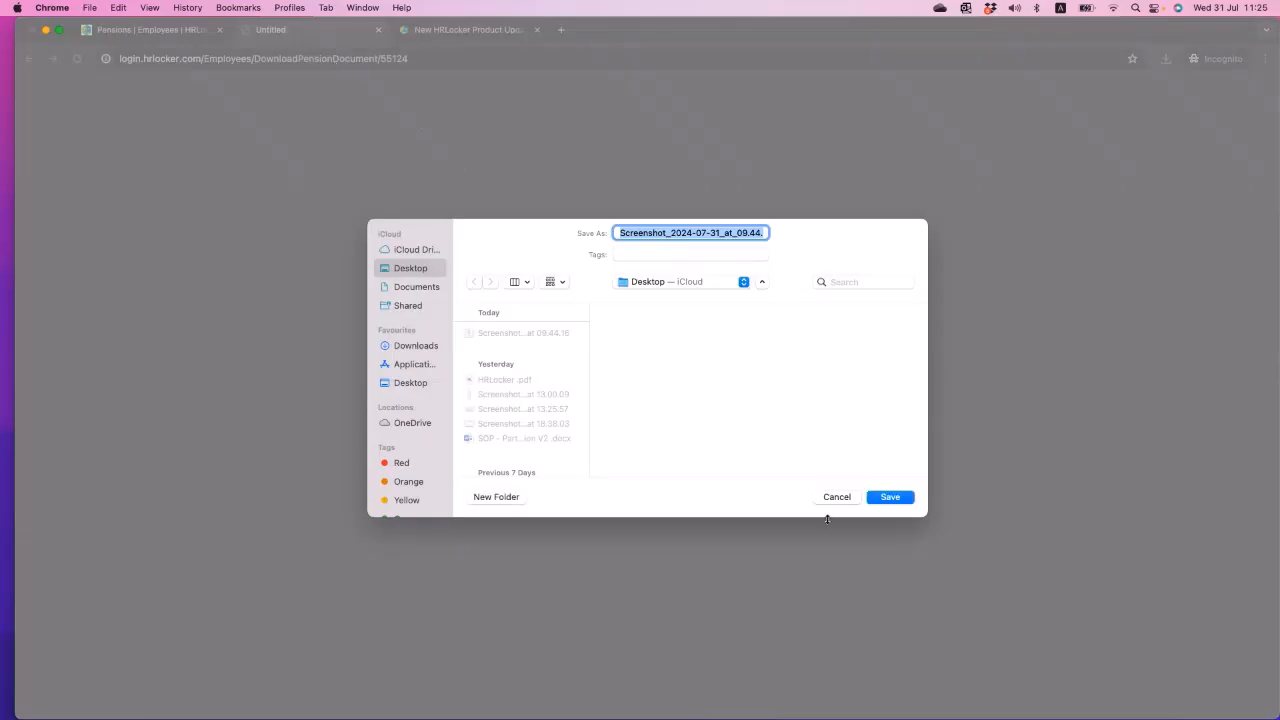
pyautogui.click(828, 498)
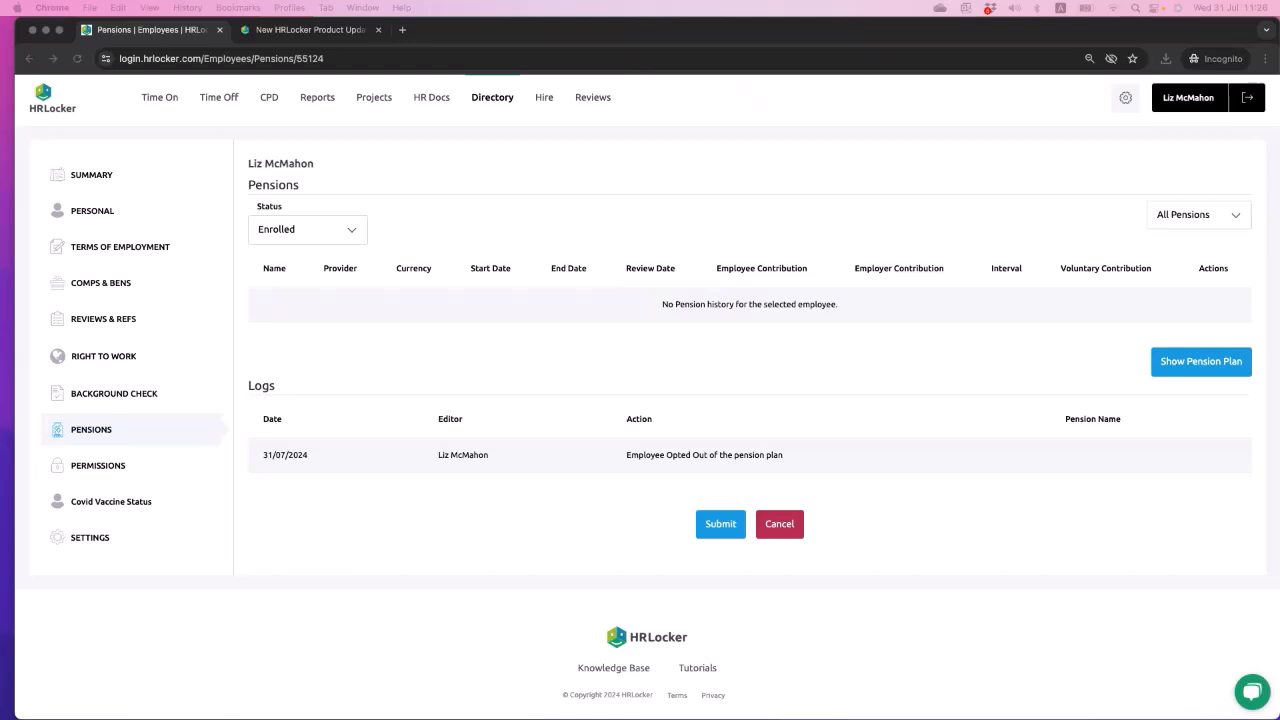
pyautogui.click(1190, 373)
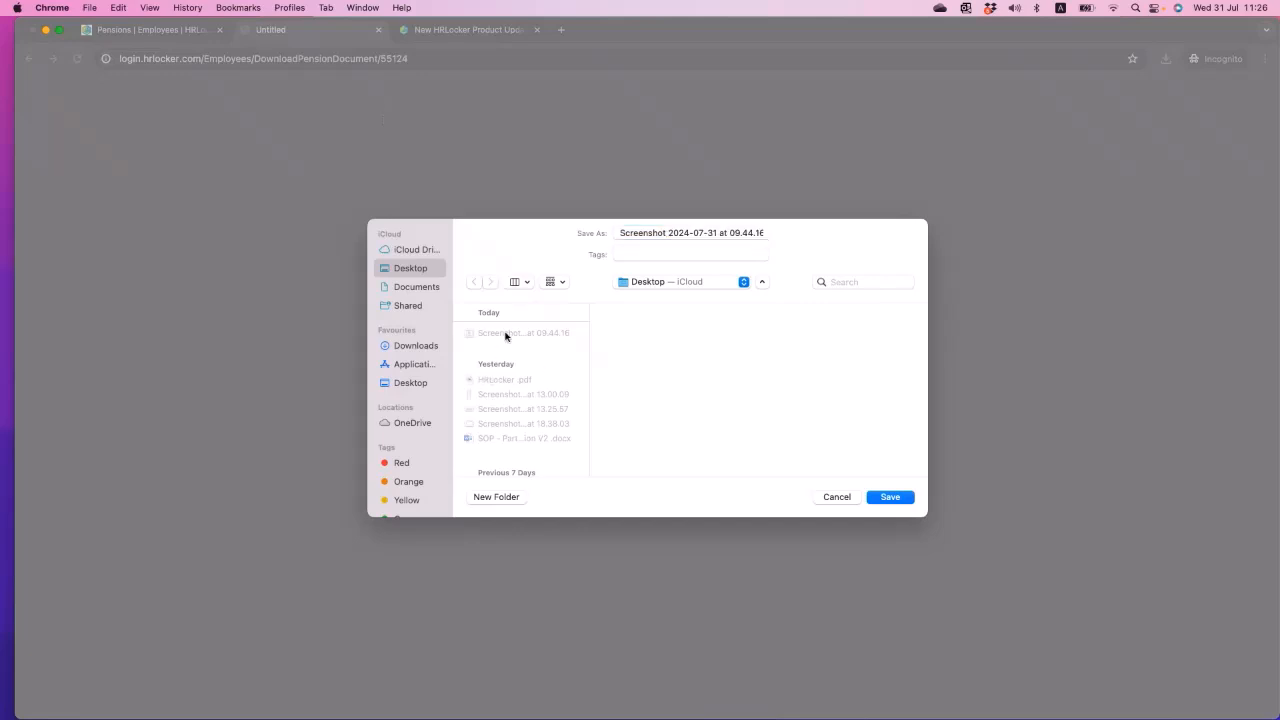
pyautogui.click(890, 497)
pyautogui.click(684, 437)
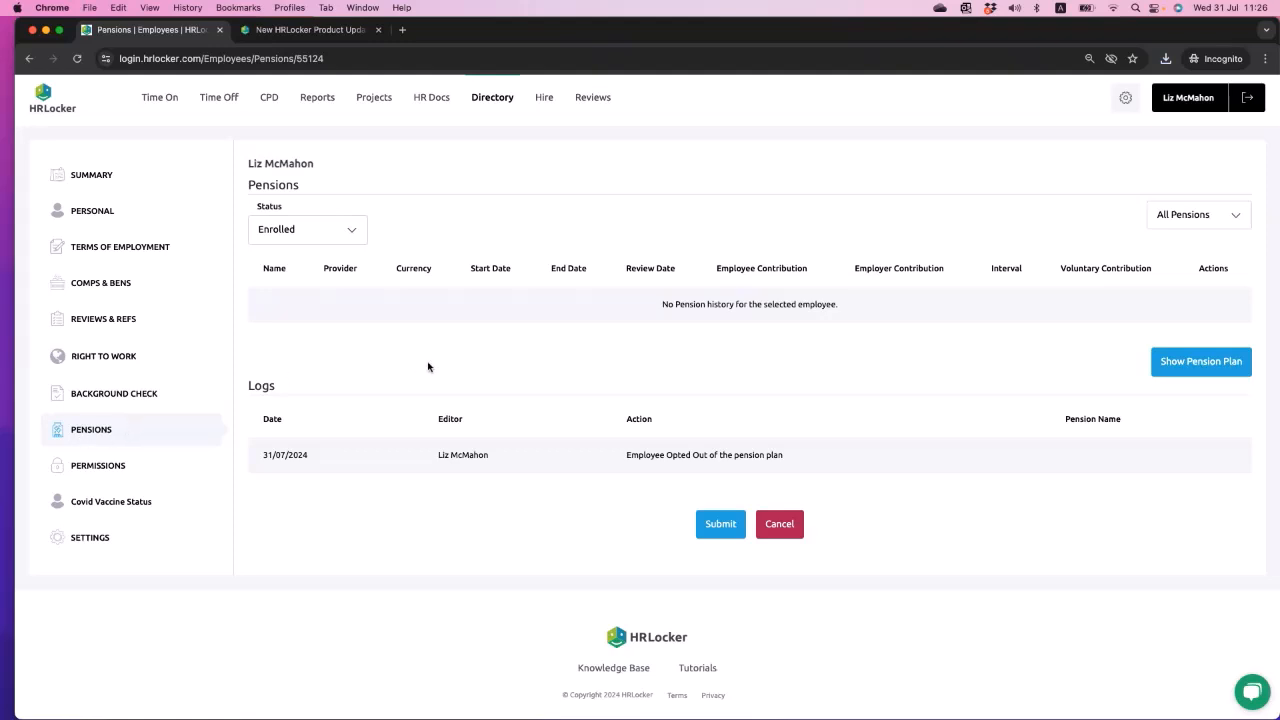
# - Return to the dashboard, dismiss the update banner, and ask HRbot "What are the public holidays for ireland"
pyautogui.click(46, 107)
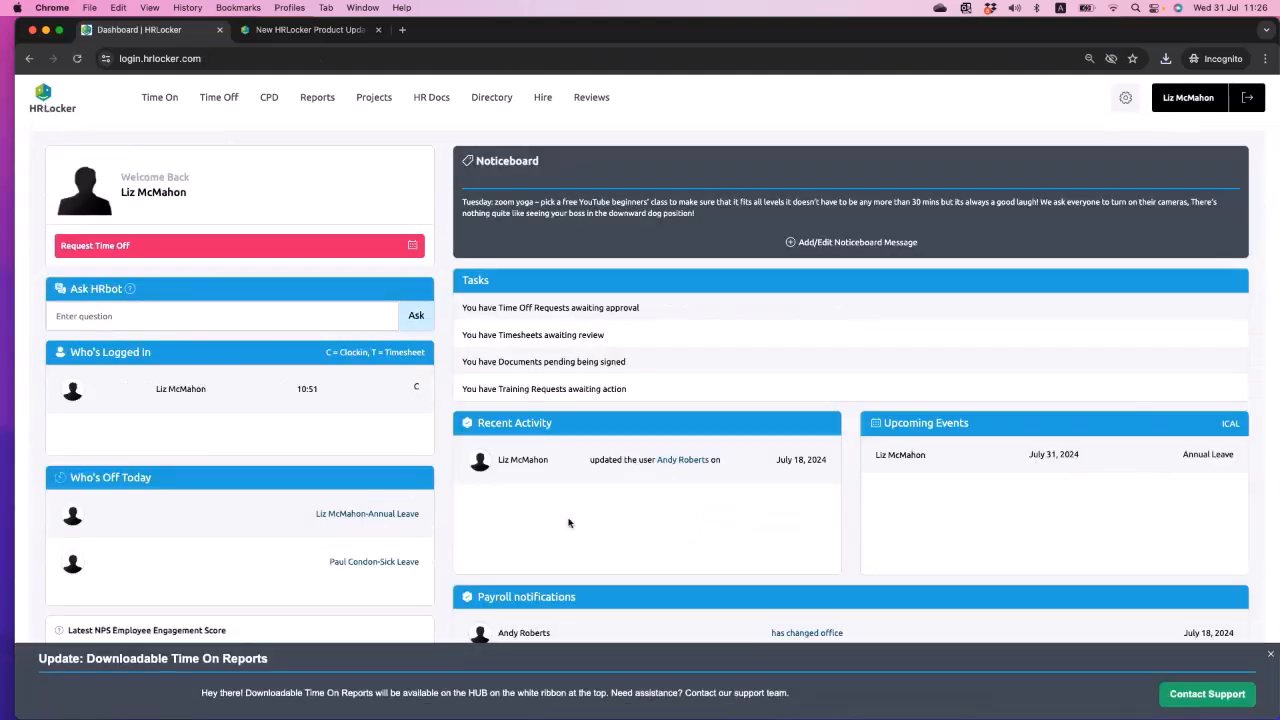
pyautogui.click(1270, 656)
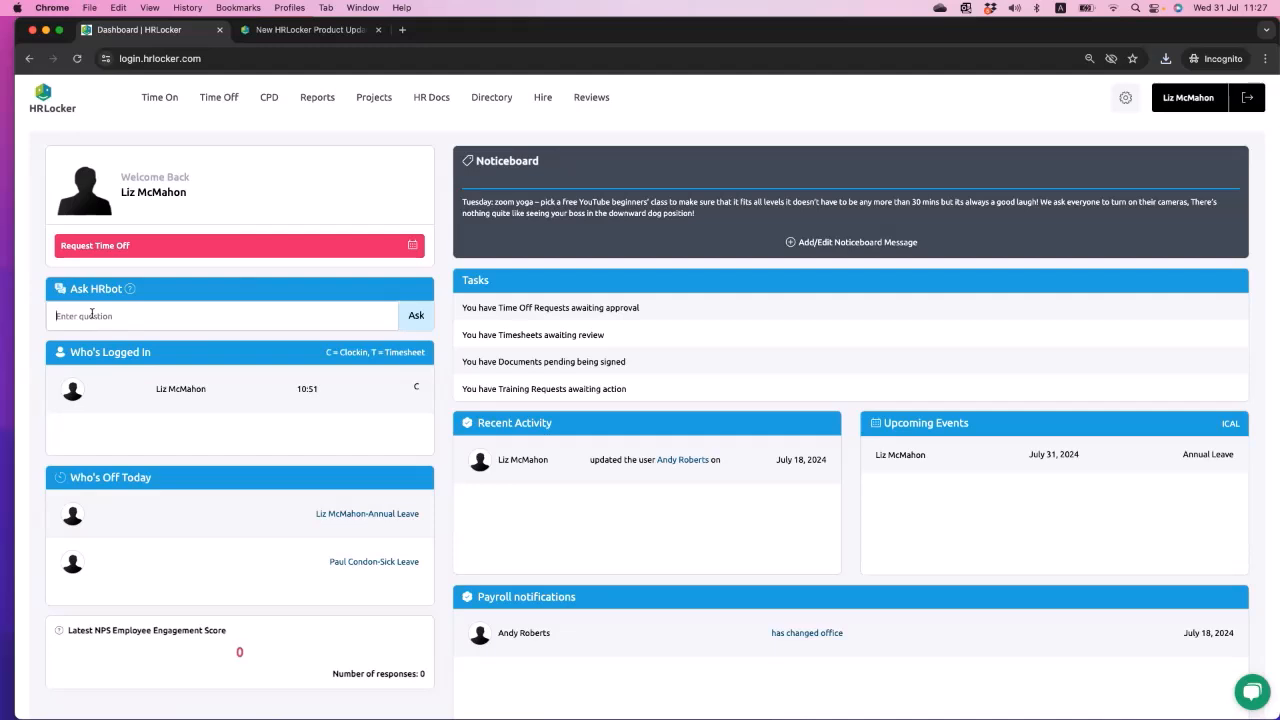
pyautogui.write('What are the public holidays fore')
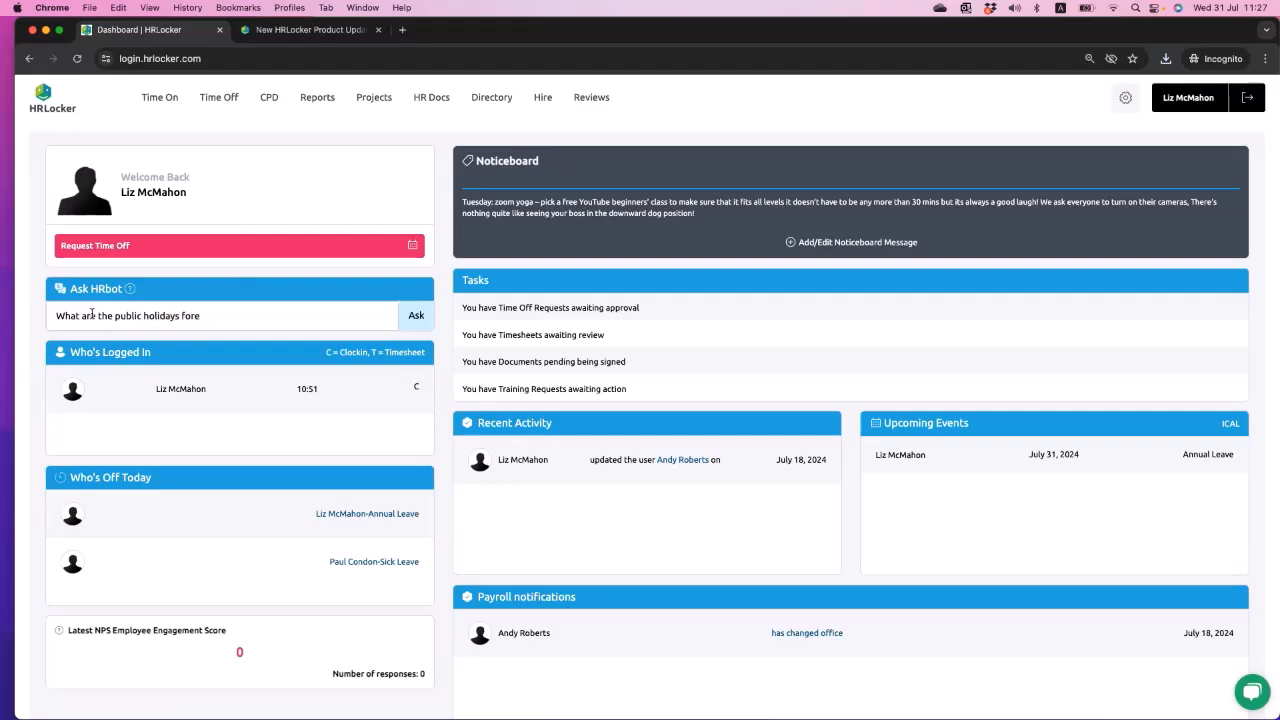
pyautogui.write(' ireland')
pyautogui.click(413, 318)
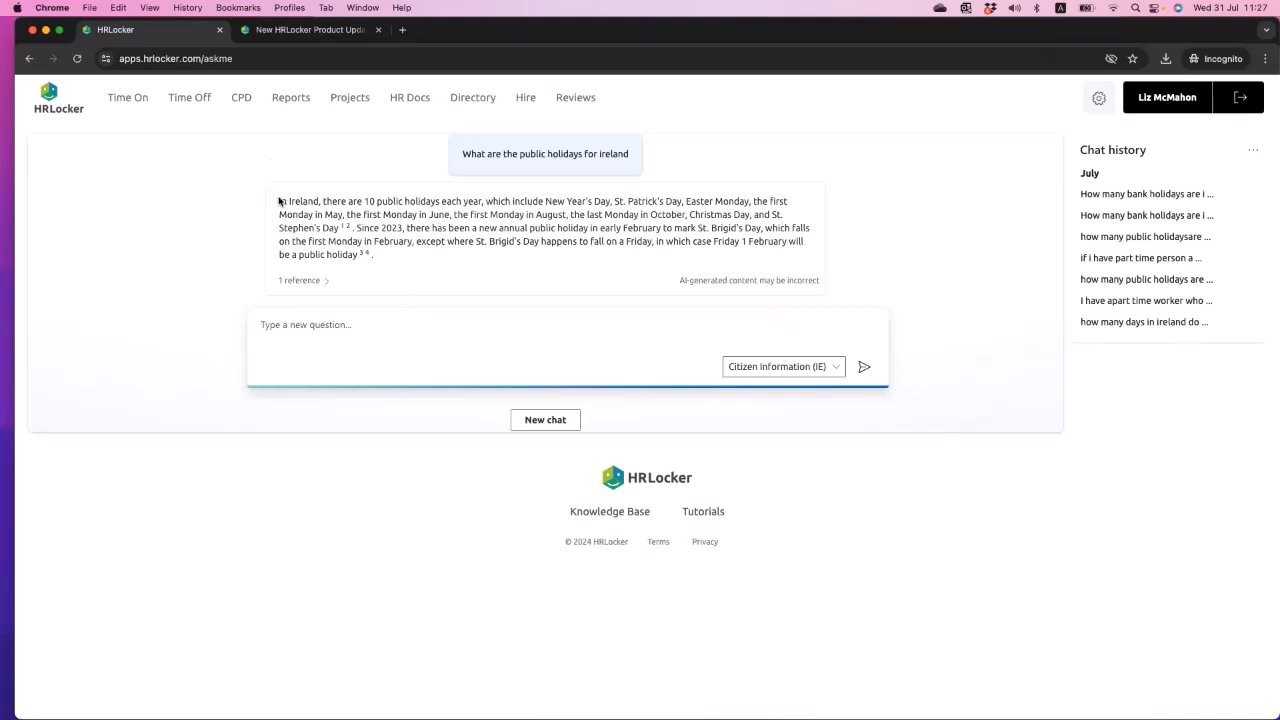
pyautogui.moveTo(276, 200); pyautogui.dragTo(423, 265)
# - Ask HRbot "I have an employee who works three days a week, one of them is monday - are they entitled to public holidays"
pyautogui.click(380, 332)
pyautogui.write('I have an emp')
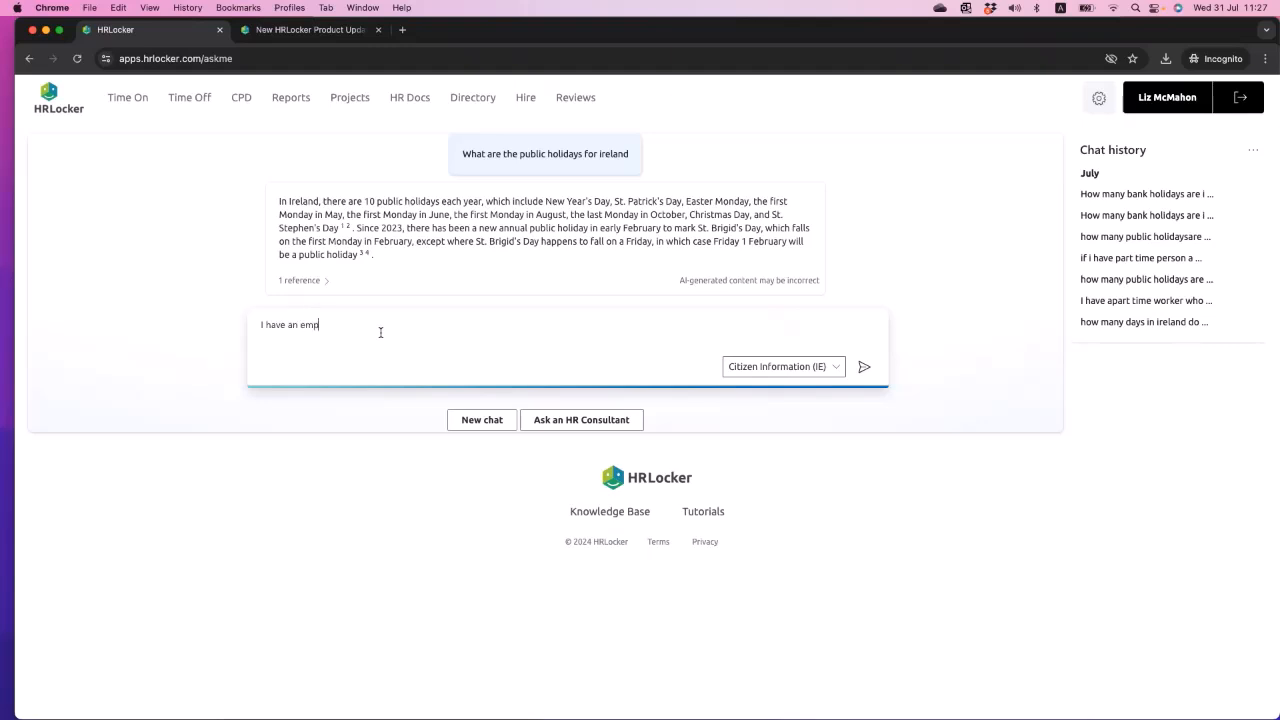
pyautogui.write('loyee who works three days aweek')
pyautogui.press('BackSpace')
pyautogui.press('BackSpace')
pyautogui.press('BackSpace')
pyautogui.press('BackSpace')
pyautogui.press('BackSpace')
pyautogui.write('week, one of')
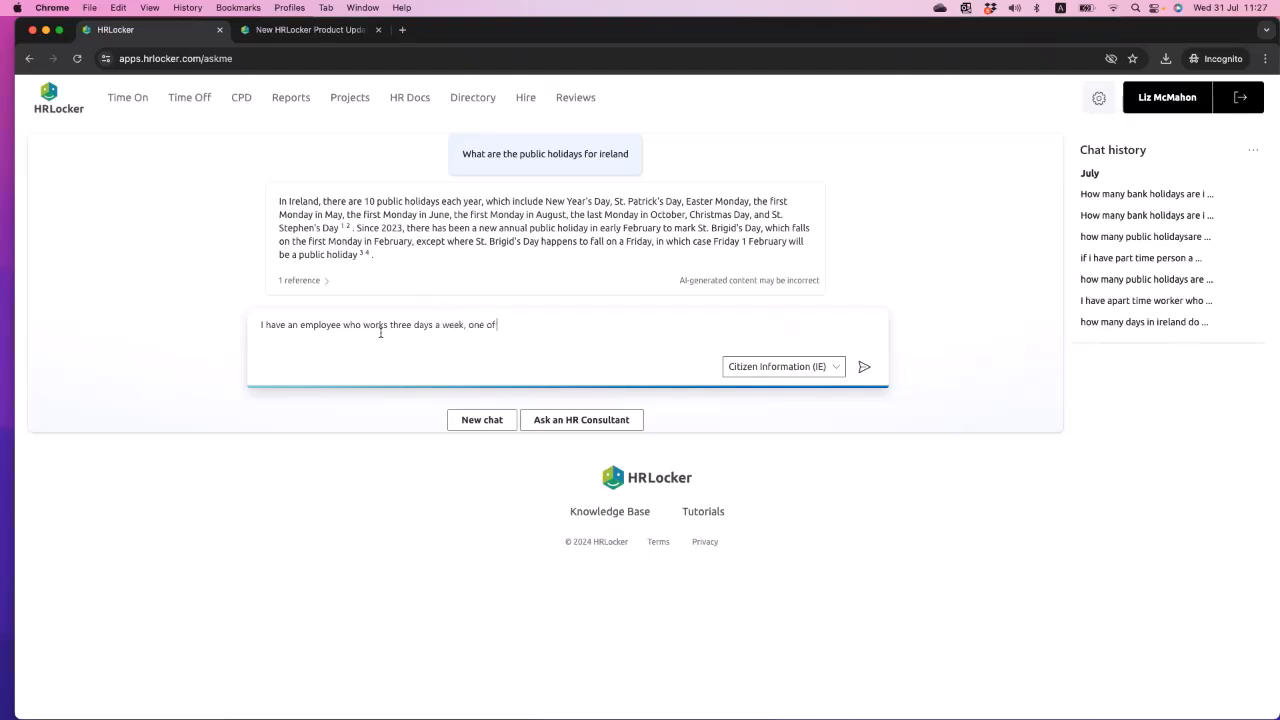
pyautogui.write(' them is monday - are they entitled to publi')
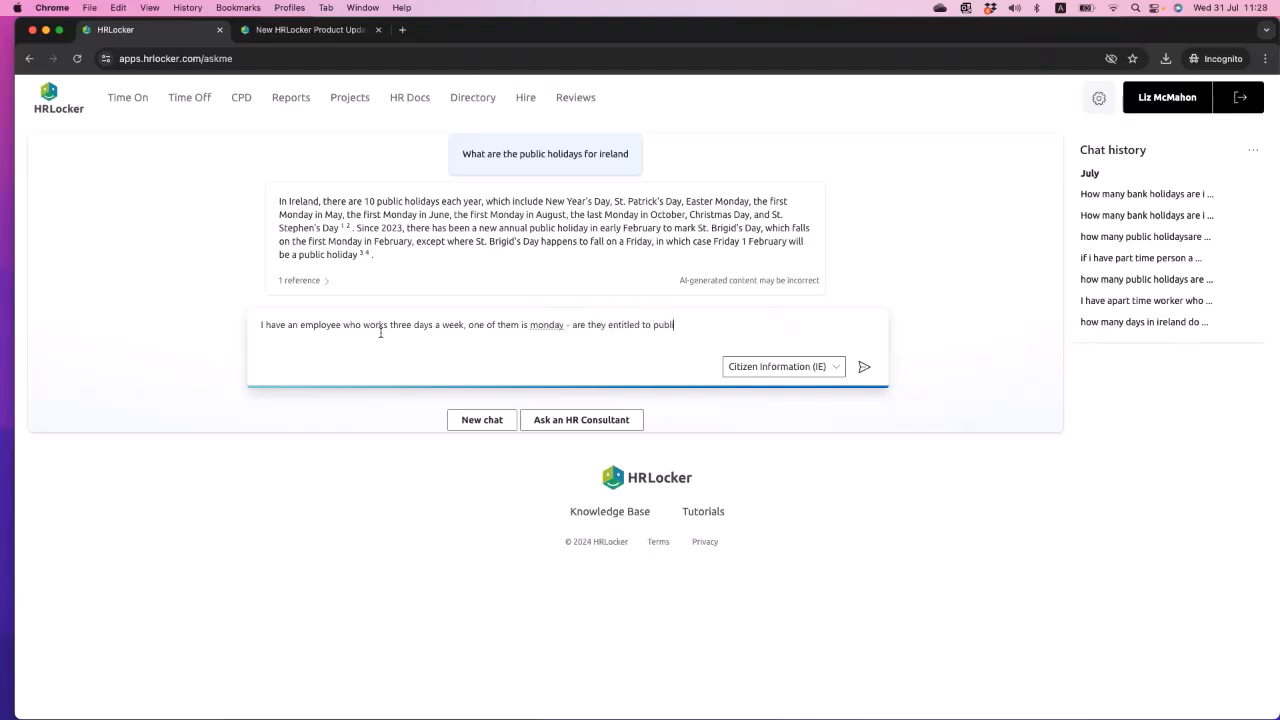
pyautogui.write('c holidays')
pyautogui.press('Return')
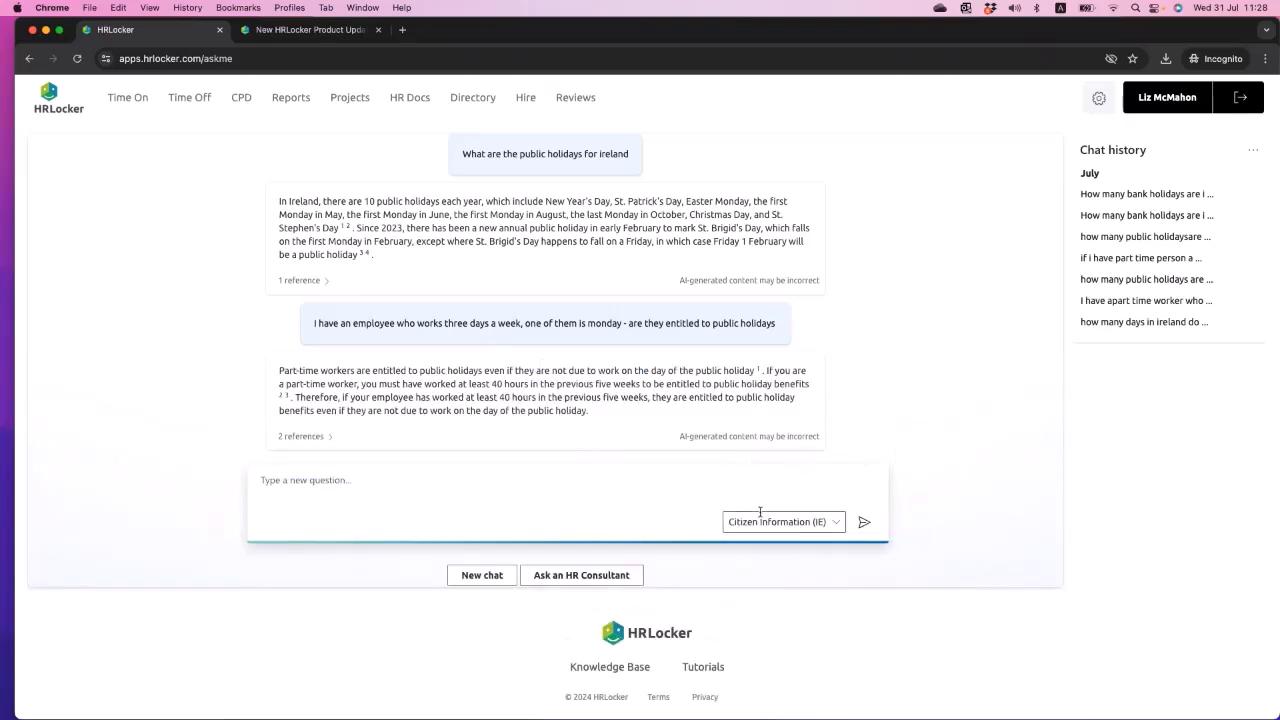
# - Check HRbot's information source options and highlight the hours condition in the part-time worker answer
pyautogui.click(834, 529)
pyautogui.click(997, 578)
pyautogui.scroll(-2, 283, 372)
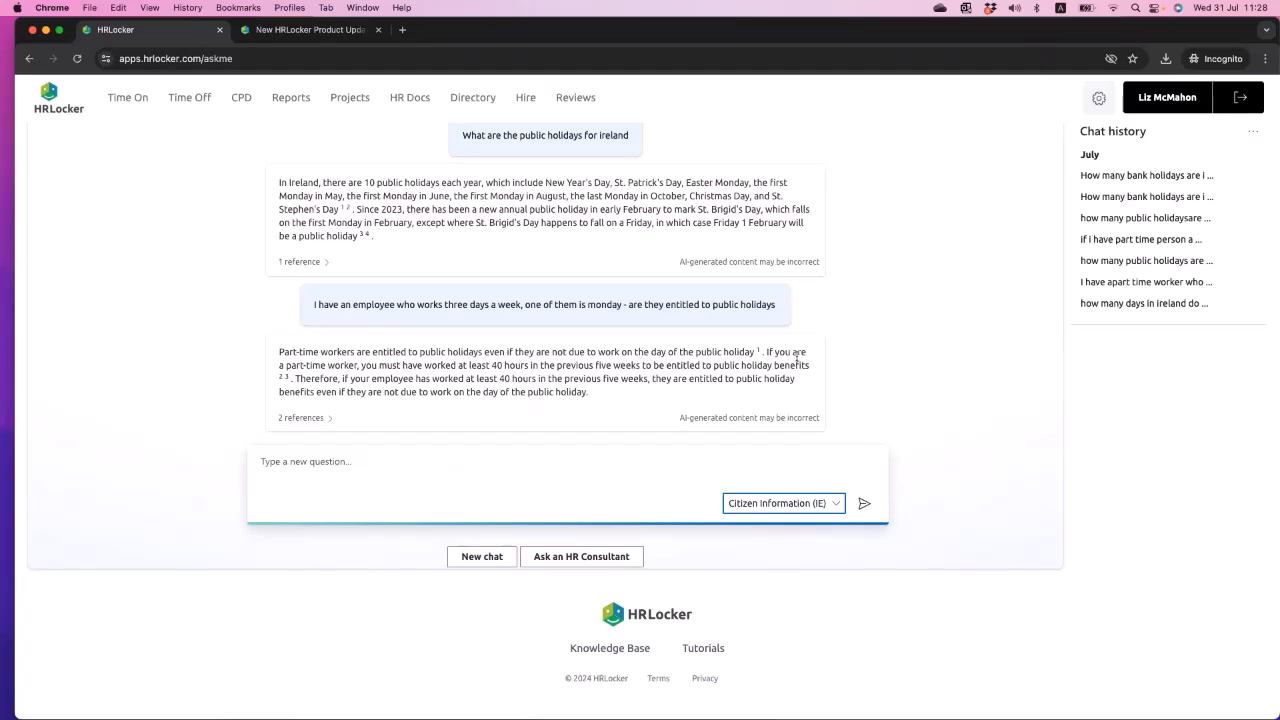
pyautogui.moveTo(469, 365); pyautogui.dragTo(666, 366)
# - Ask HRbot "what are the statuarty sick leave entitlements for ireland"
pyautogui.click(421, 481)
pyautogui.write('what are the statuarty sick leave entitlements for ireland')
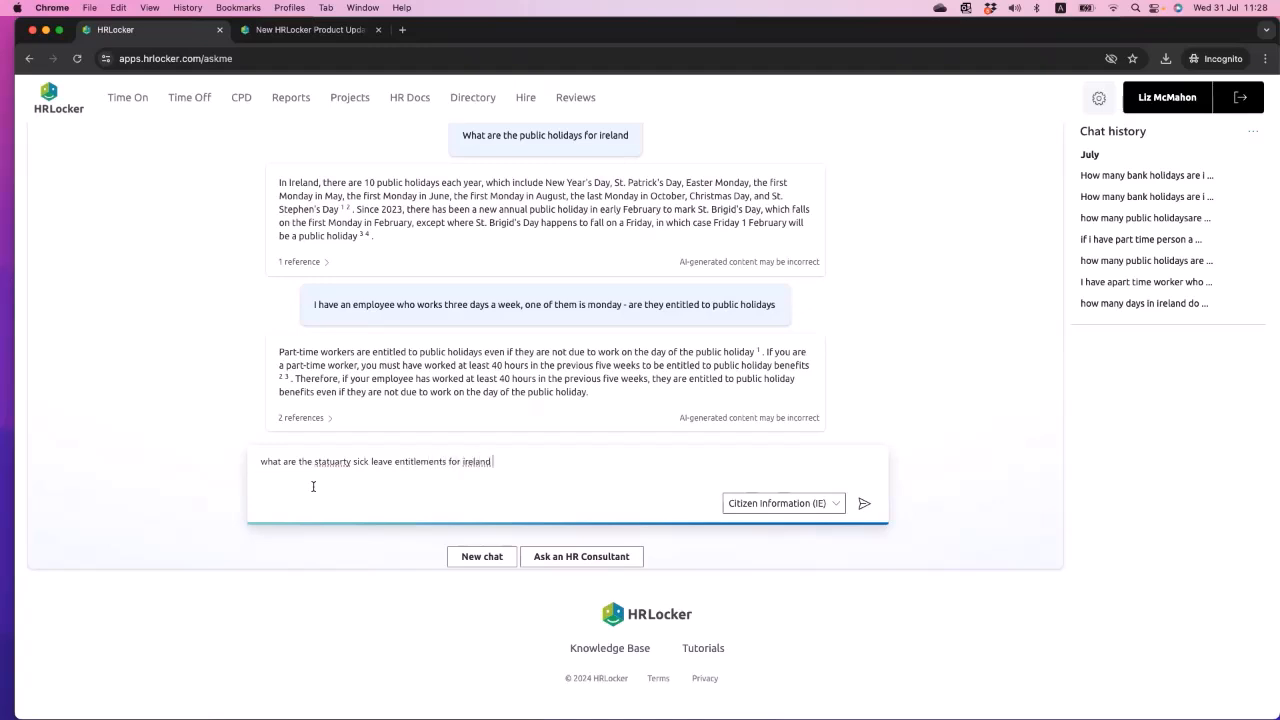
pyautogui.press('Return')
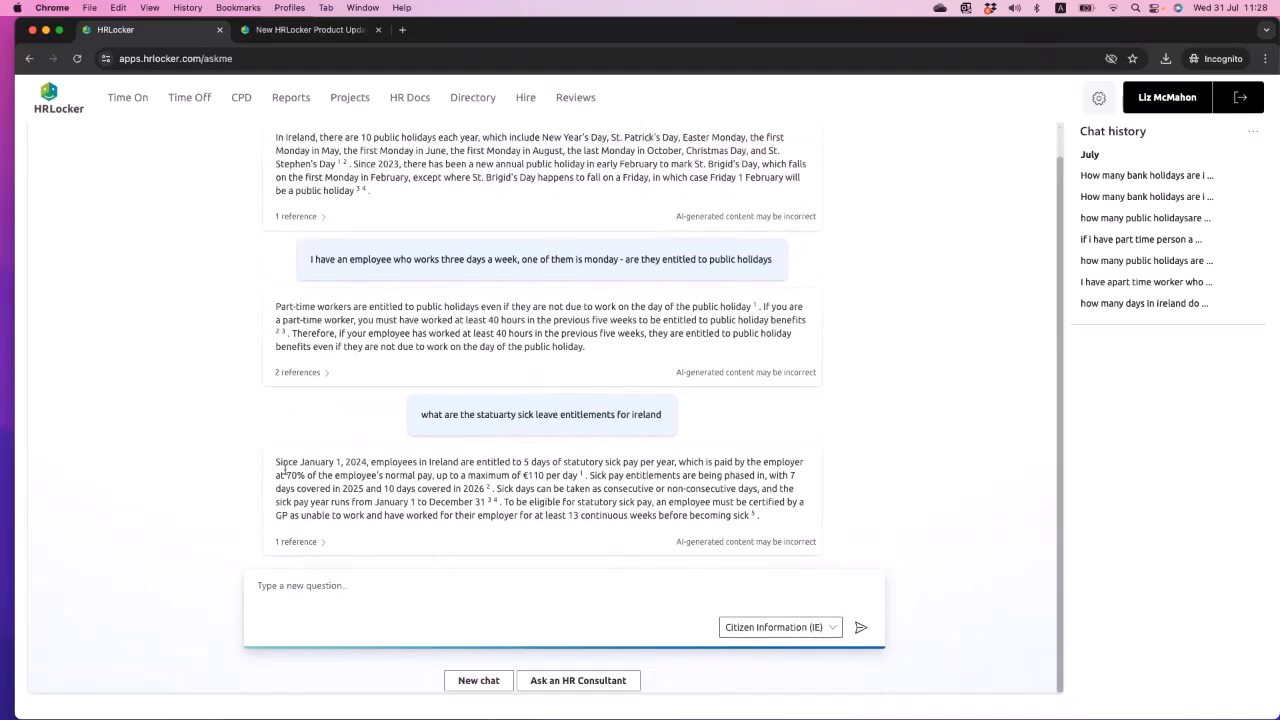
# - Examine the sick leave answer and its AI-generated content disclaimer, and expand the answer's reference
pyautogui.moveTo(276, 465); pyautogui.dragTo(502, 490)
pyautogui.click(468, 534)
pyautogui.scroll(-1, 460, 500)
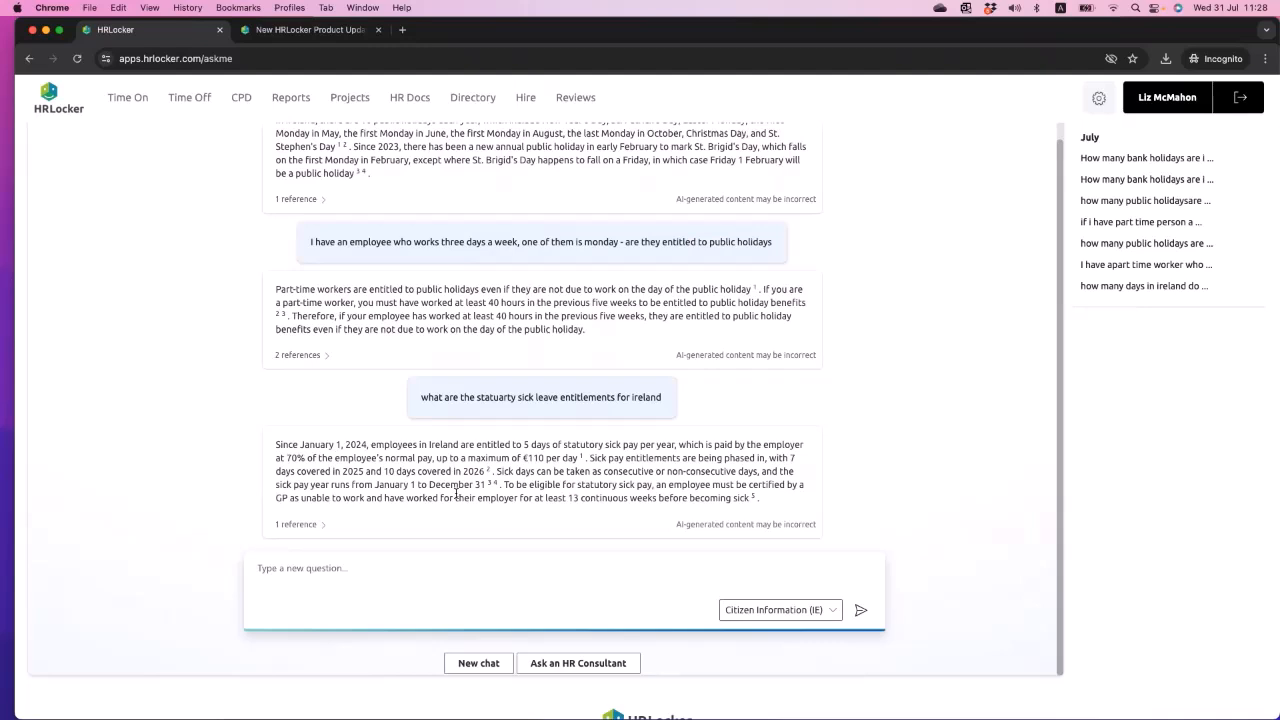
pyautogui.moveTo(675, 525); pyautogui.dragTo(830, 533)
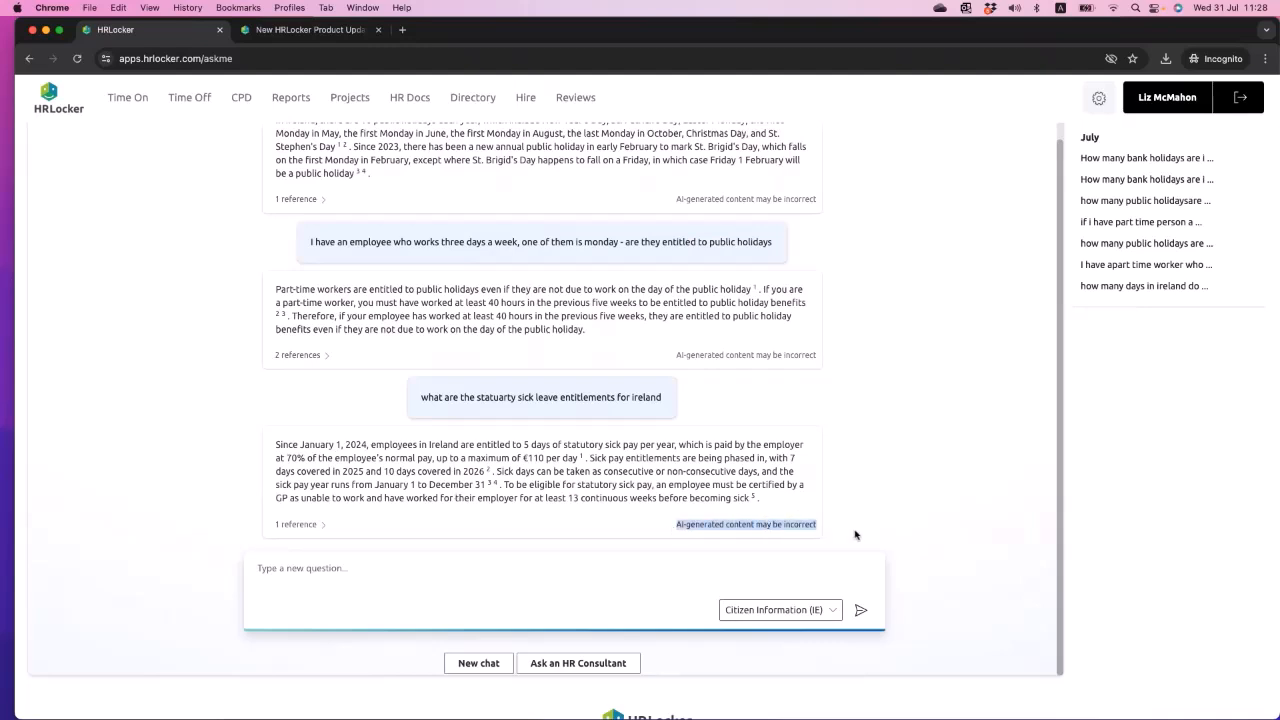
pyautogui.click(832, 534)
pyautogui.scroll(-3, 295, 531)
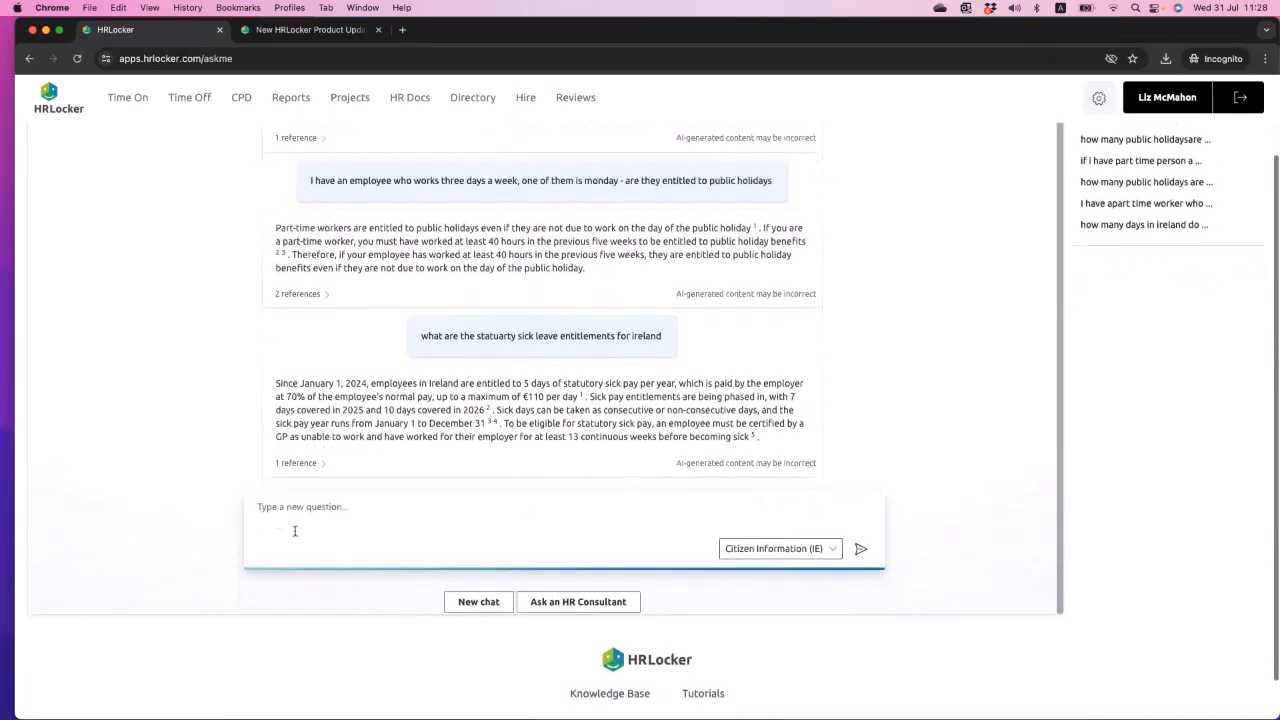
pyautogui.click(292, 463)
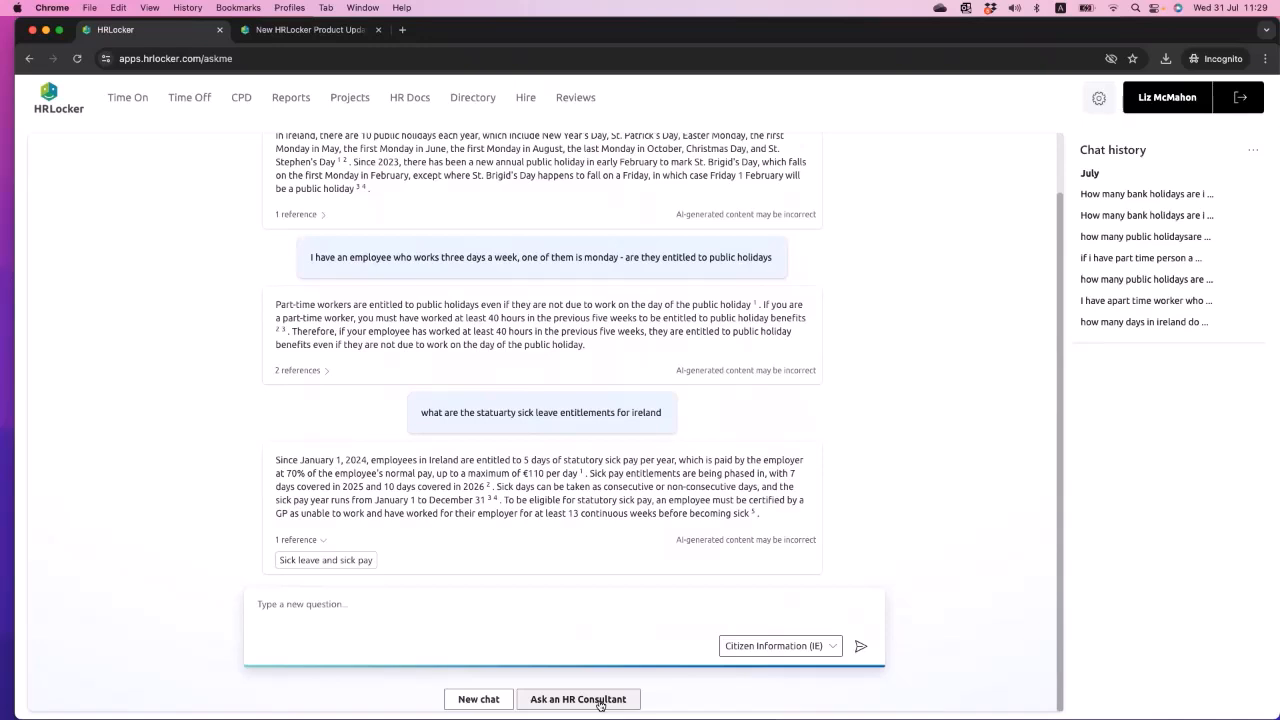
pyautogui.scroll(2, 710, 323)
pyautogui.scroll(-2, 715, 327)
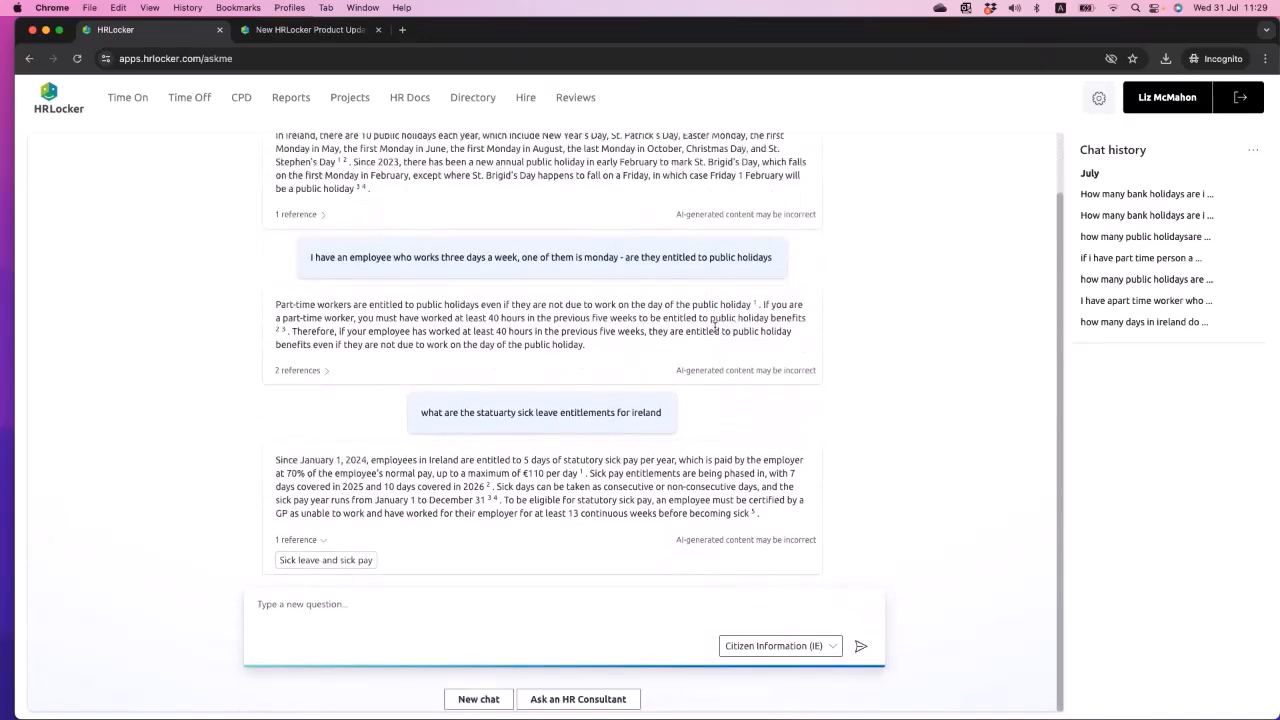
# - Open the CEO's employee settings from the Directory and enable Ask HRbot without submitting
pyautogui.click(57, 109)
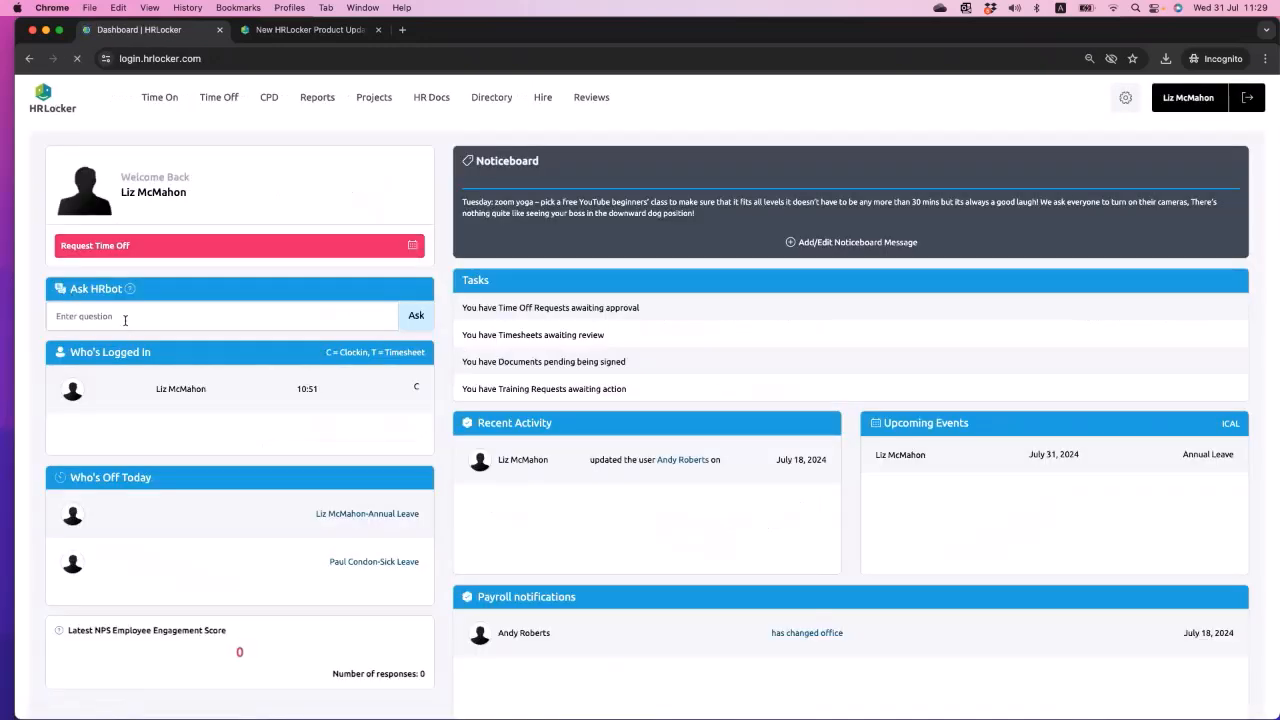
pyautogui.click(489, 99)
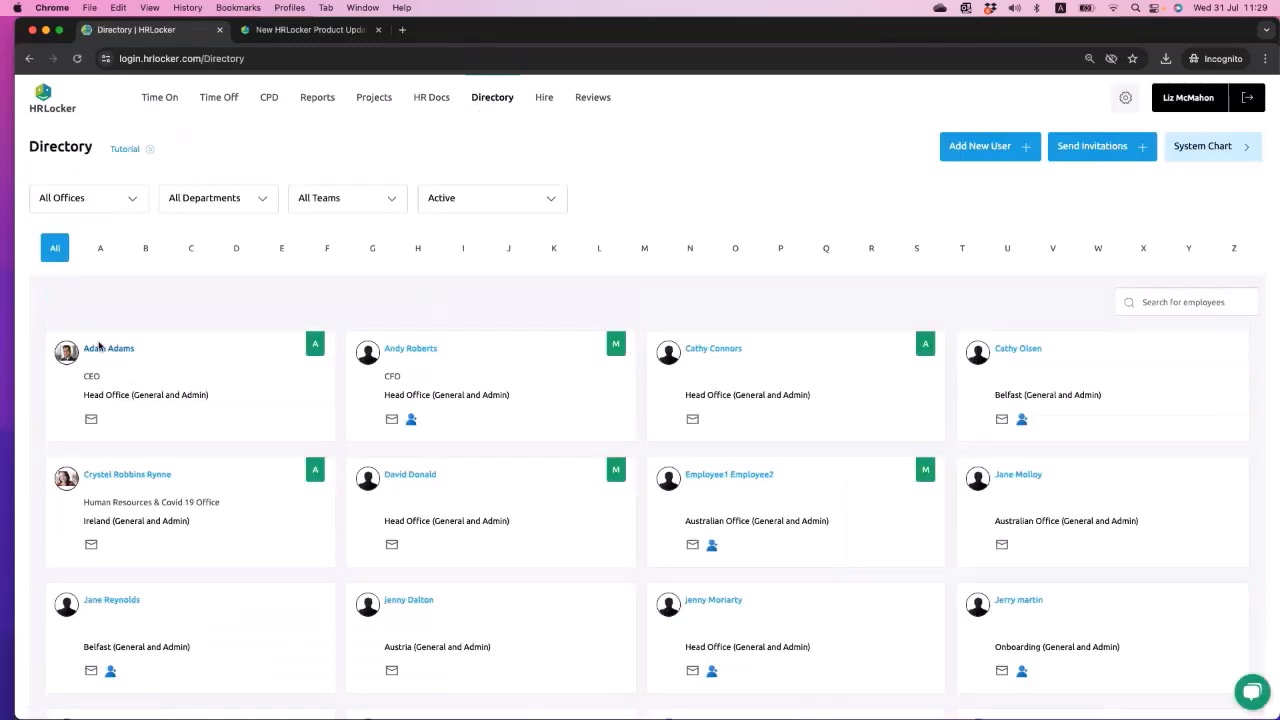
pyautogui.click(99, 351)
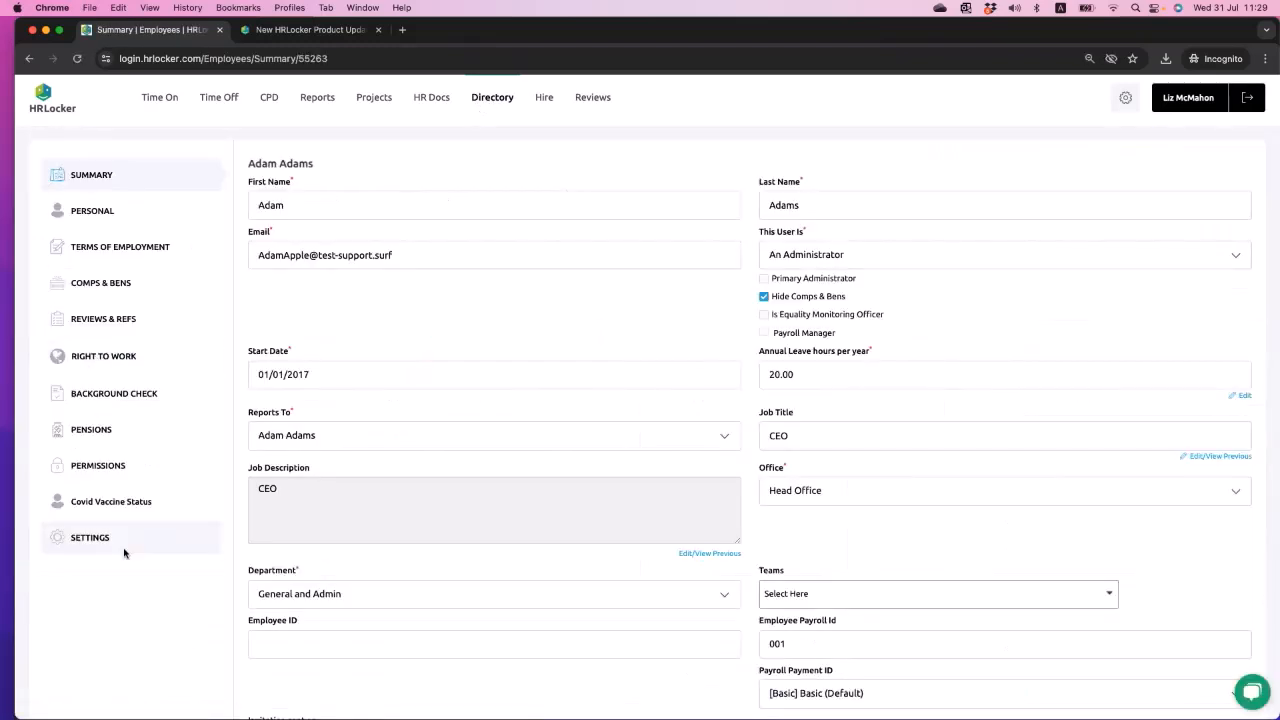
pyautogui.click(90, 539)
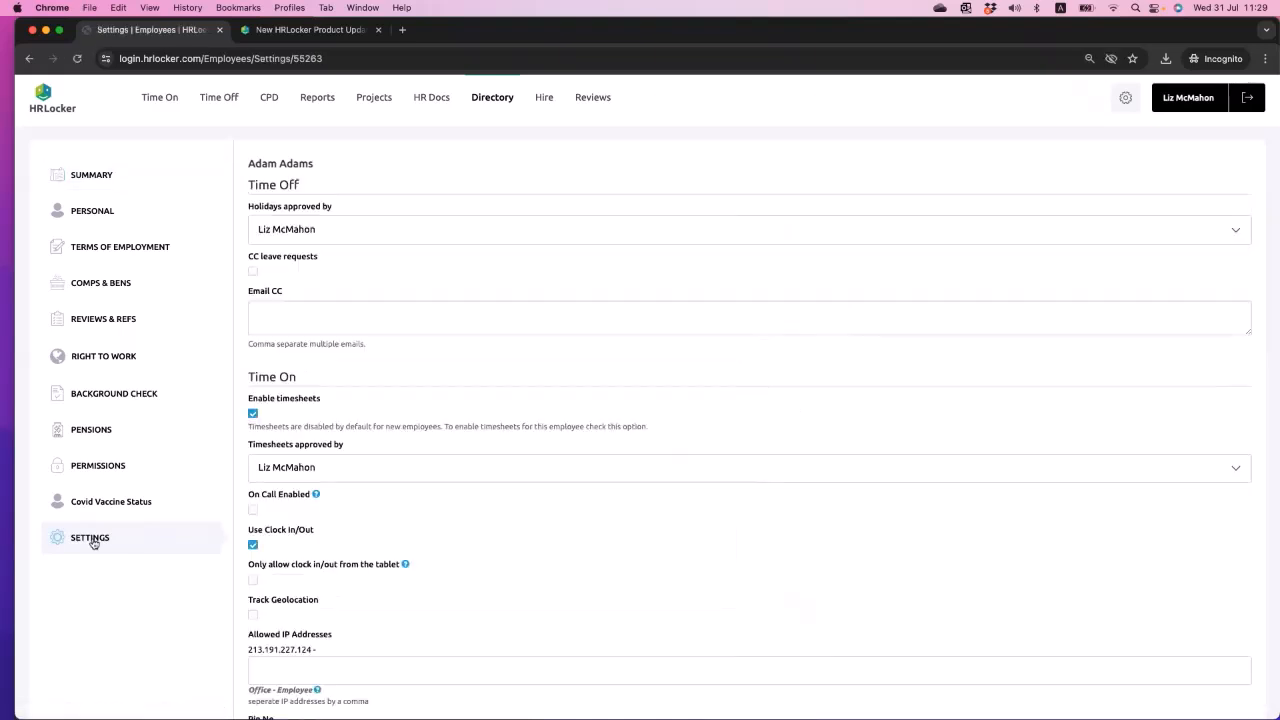
pyautogui.scroll(-15, 446, 660)
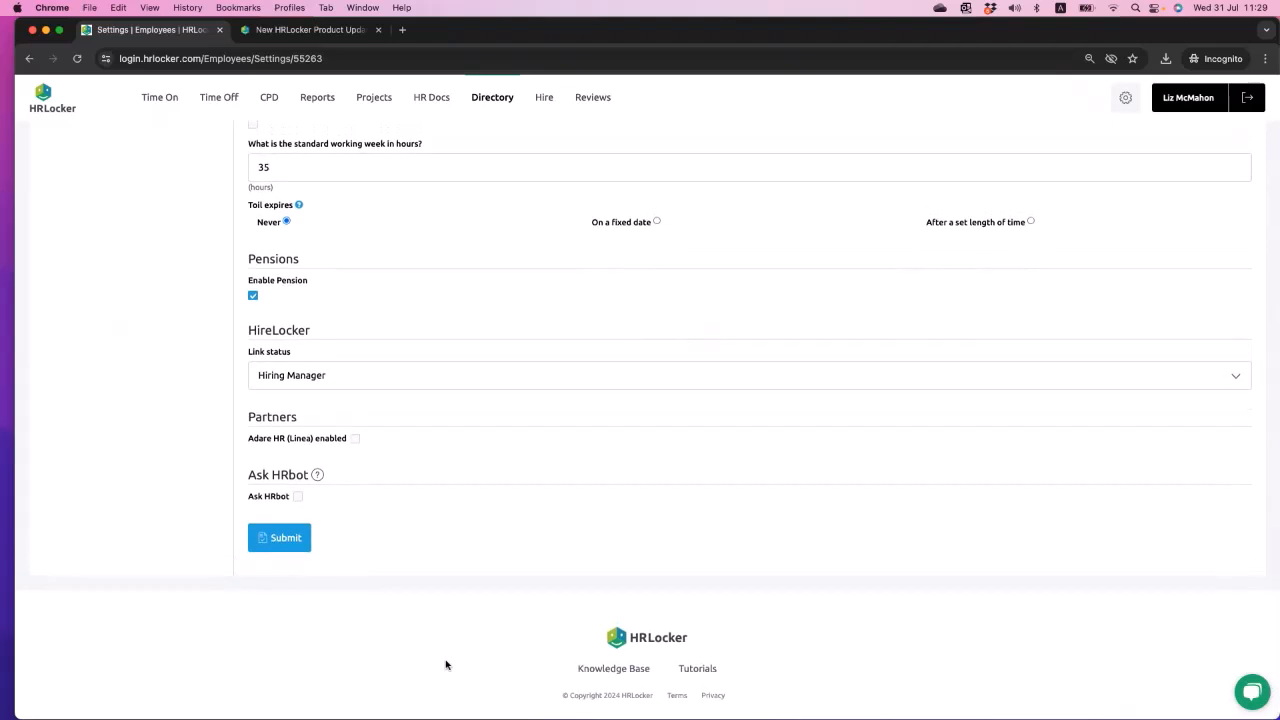
pyautogui.moveTo(317, 475)
pyautogui.click(297, 496)
# - Open the CEO's Terms of Employment and examine the Probation EMail CC field
pyautogui.scroll(10, 470, 260)
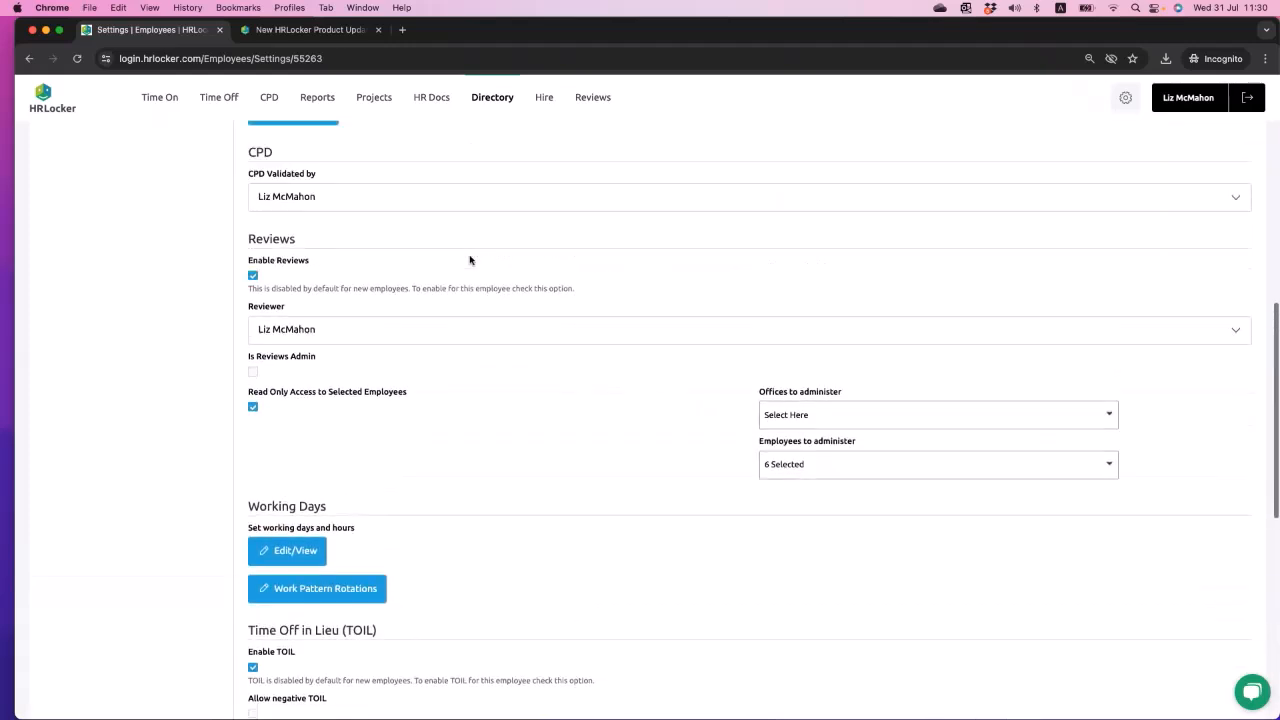
pyautogui.scroll(3, 470, 260)
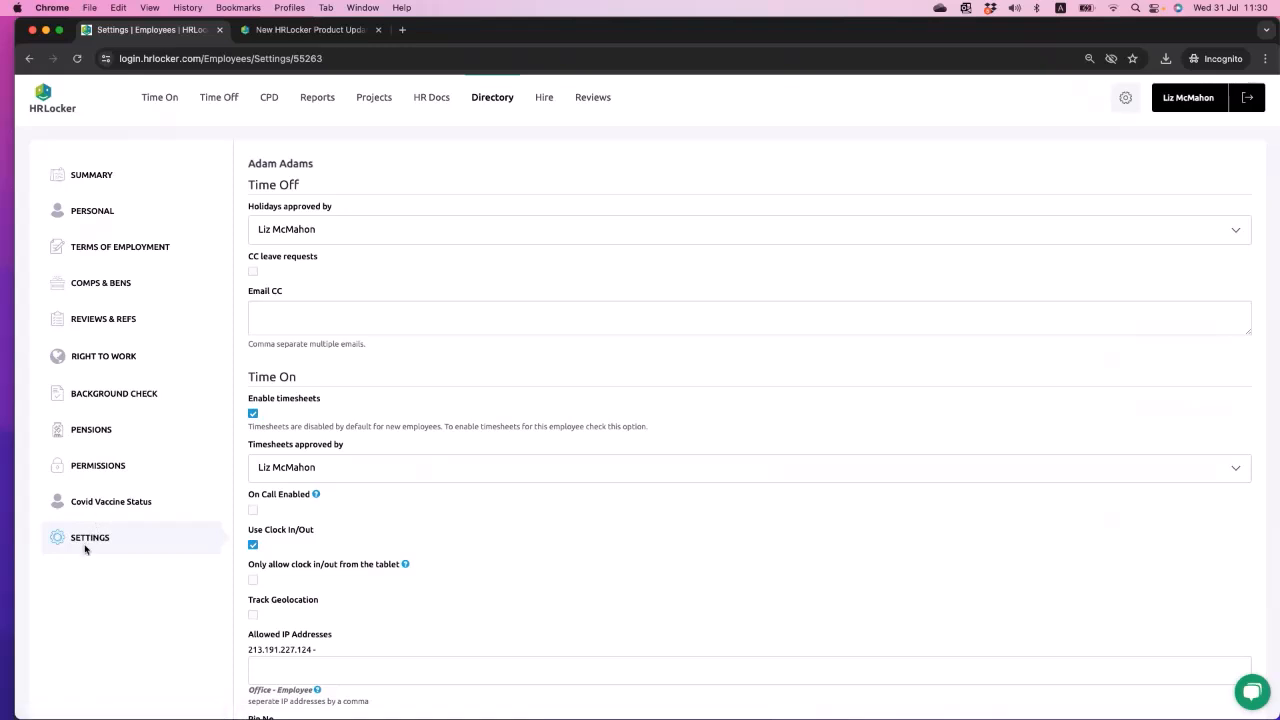
pyautogui.click(96, 252)
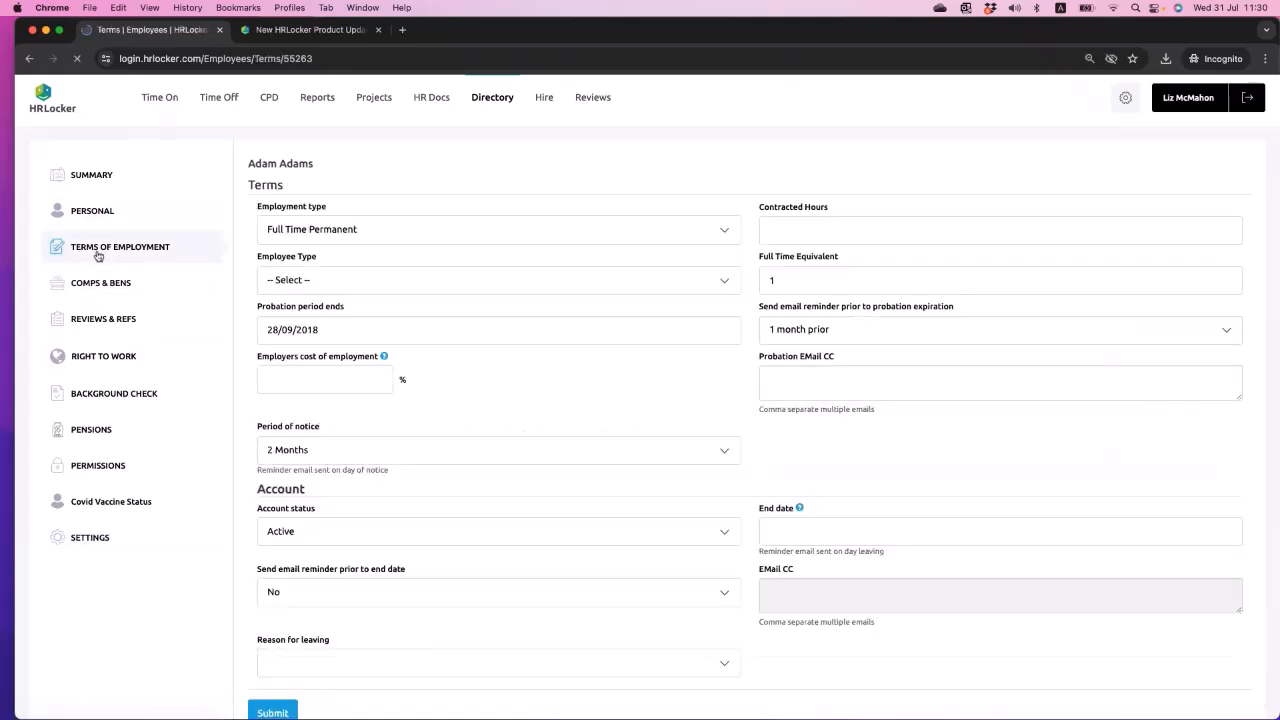
pyautogui.scroll(-1, 730, 449)
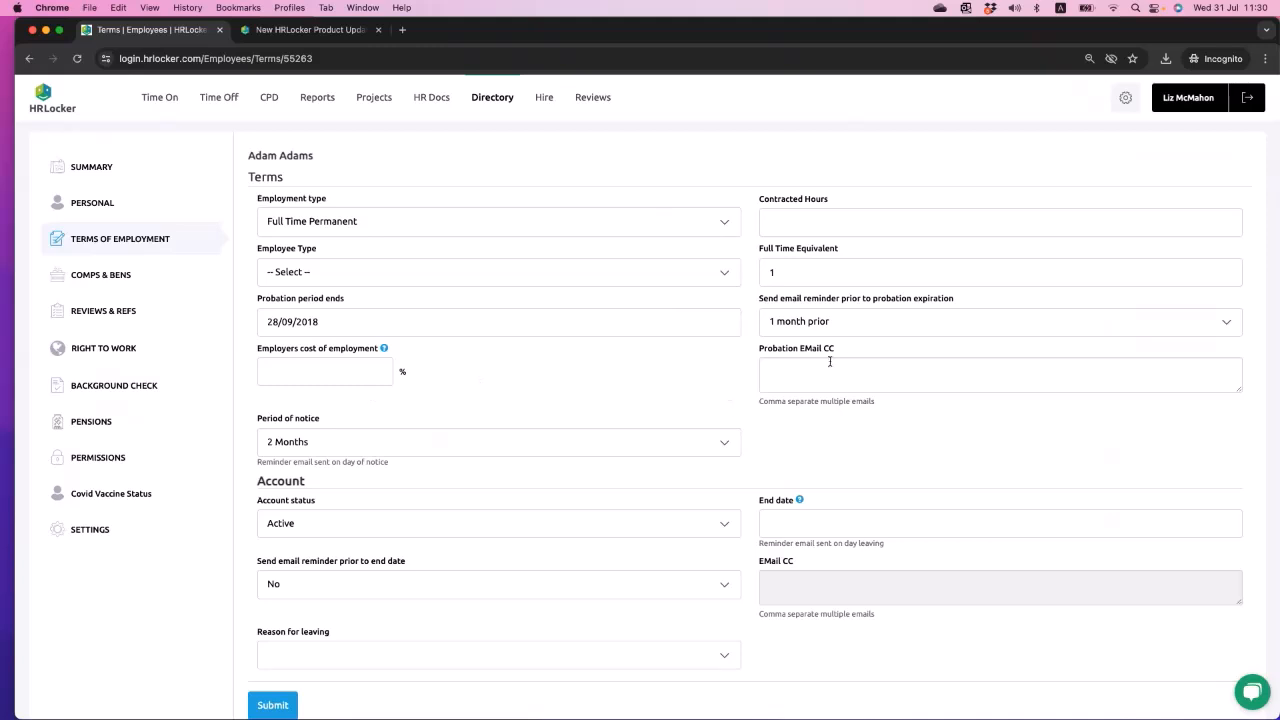
pyautogui.click(784, 369)
pyautogui.moveTo(760, 348); pyautogui.dragTo(829, 351)
pyautogui.click(786, 371)
# - Open the logged-in administrator's own employee settings and view their working days and work patterns
pyautogui.click(1126, 100)
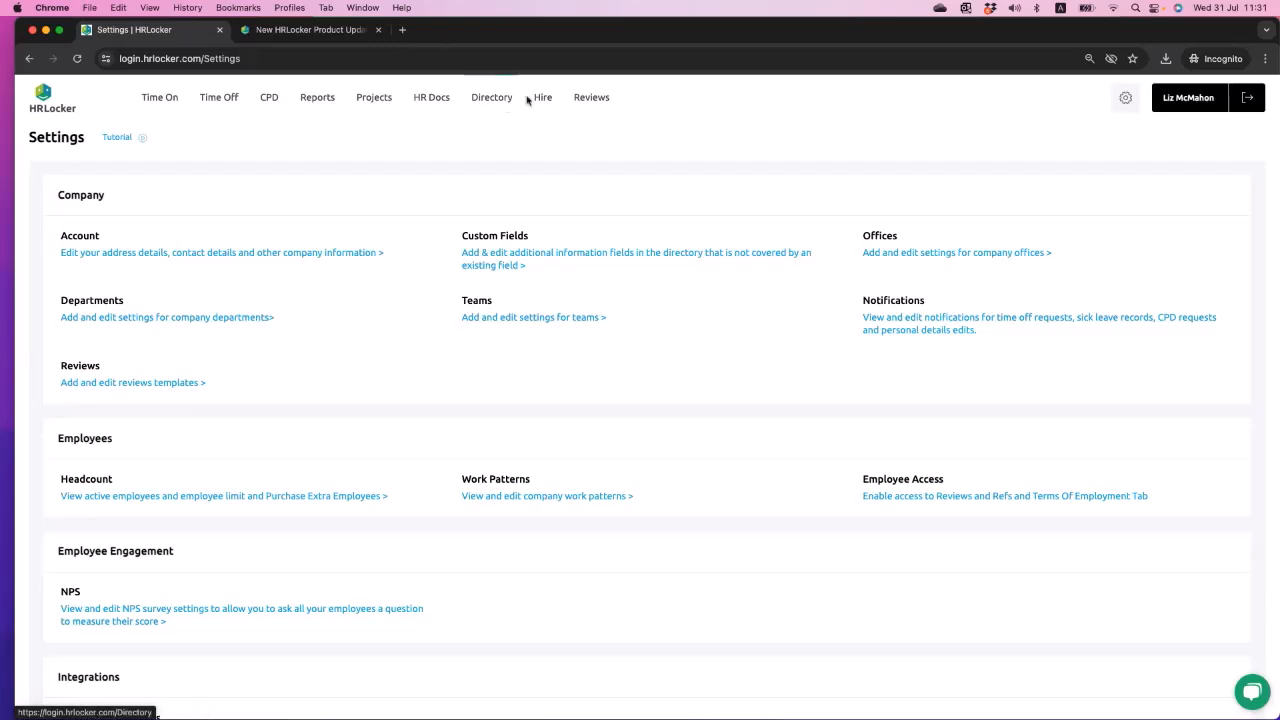
pyautogui.click(1172, 101)
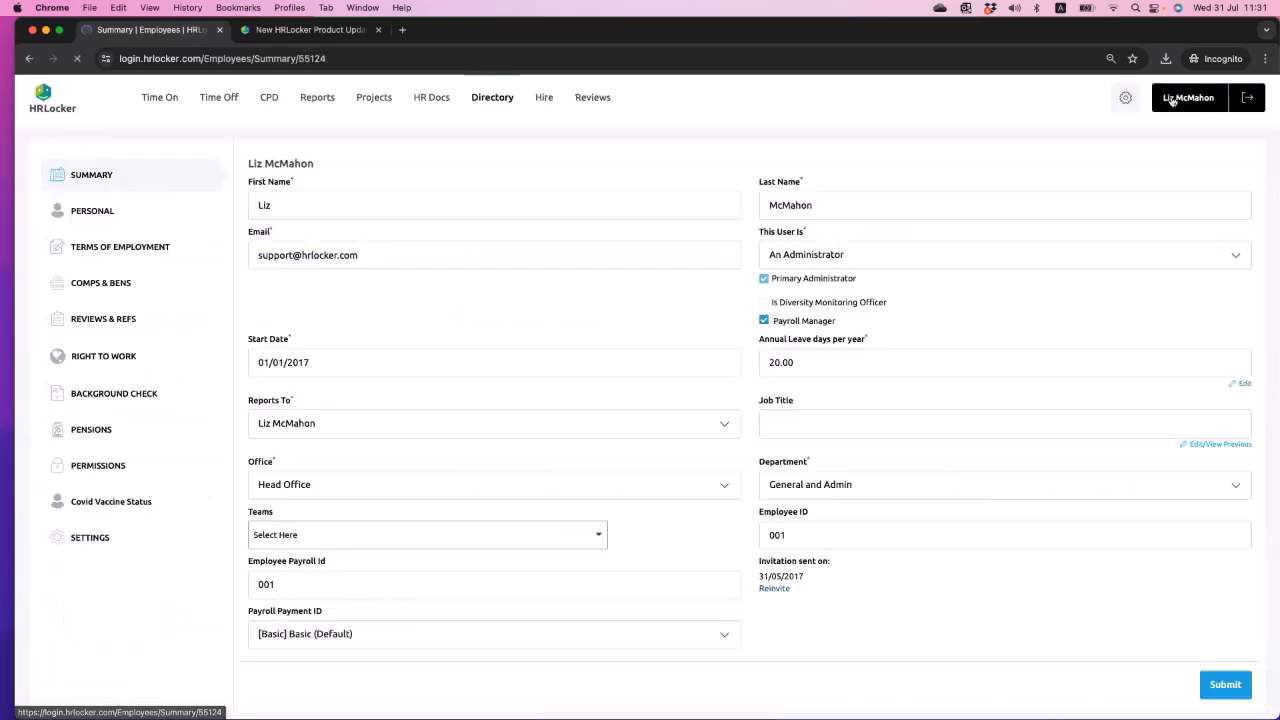
pyautogui.click(75, 548)
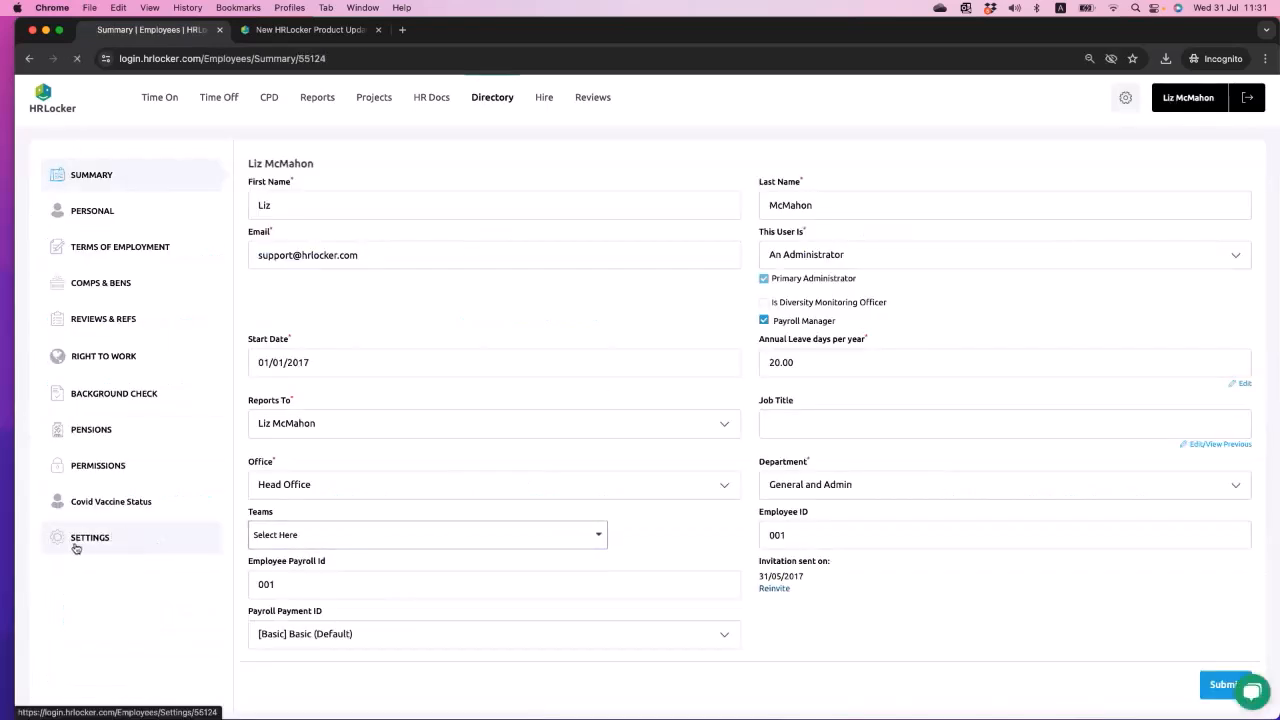
pyautogui.scroll(-10, 713, 640)
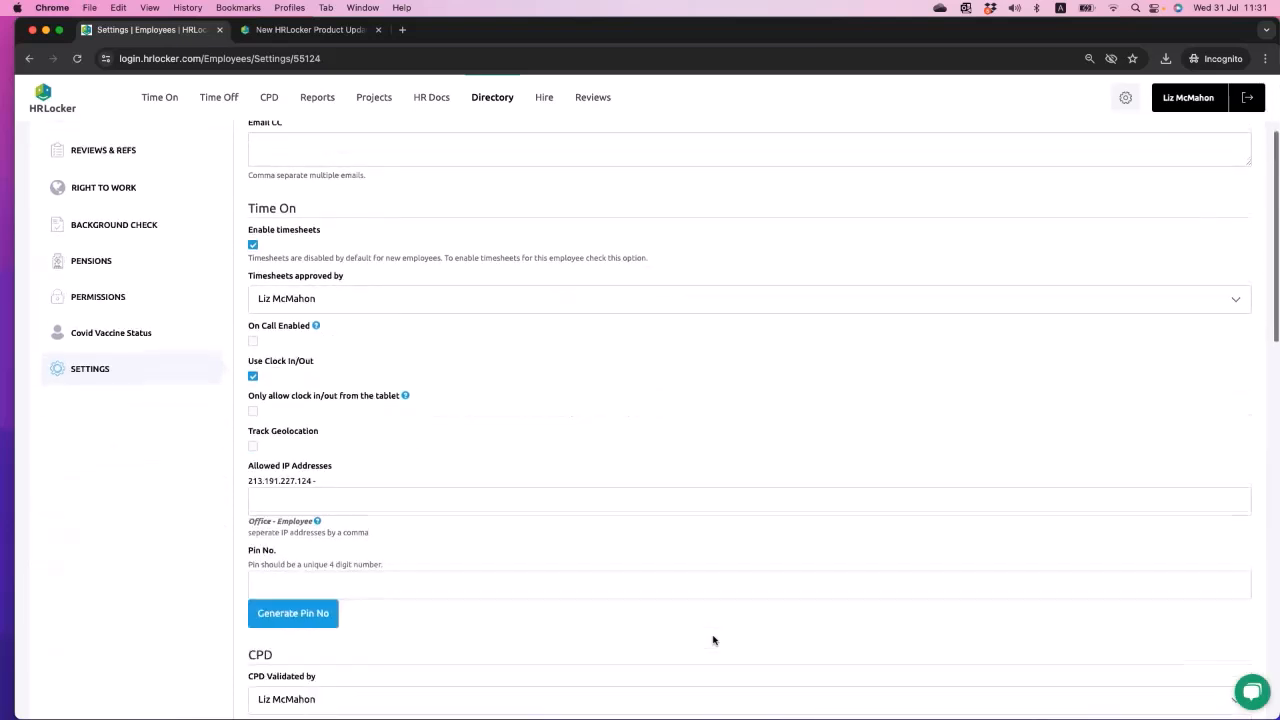
pyautogui.click(276, 524)
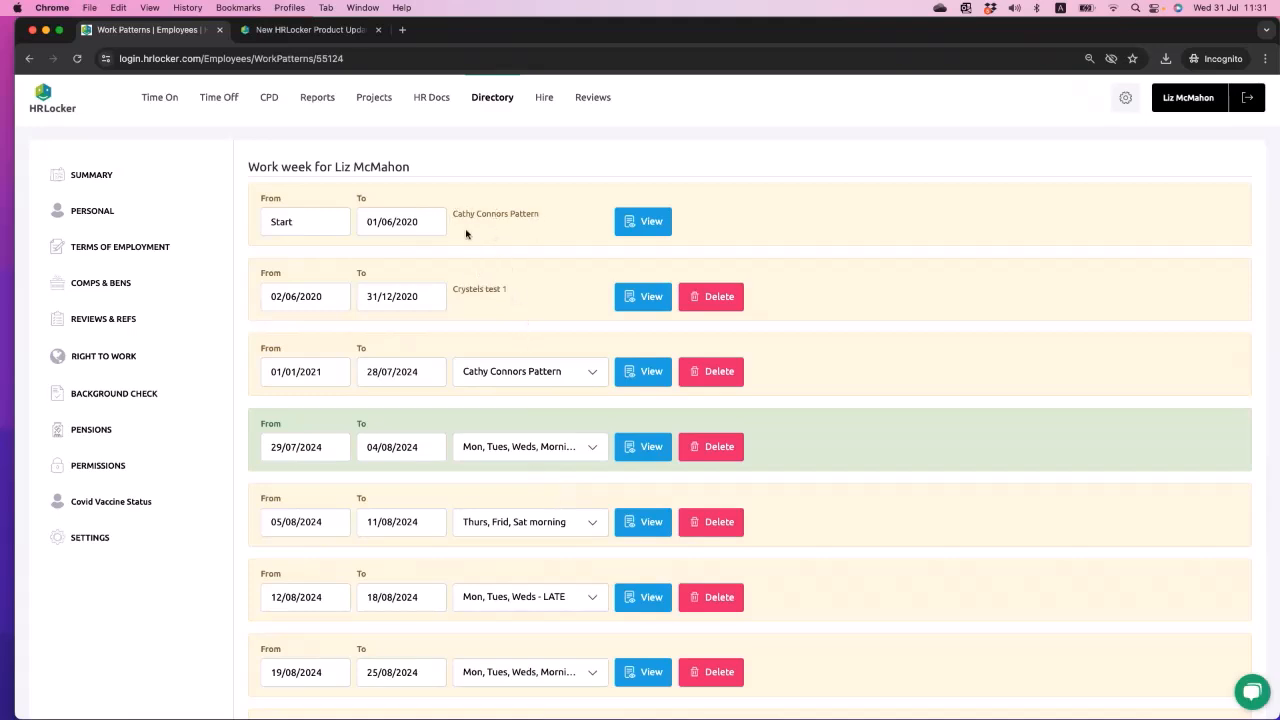
# - Examine the pattern name assigned to the earliest period of the administrator's work week
pyautogui.moveTo(547, 219); pyautogui.dragTo(477, 216)
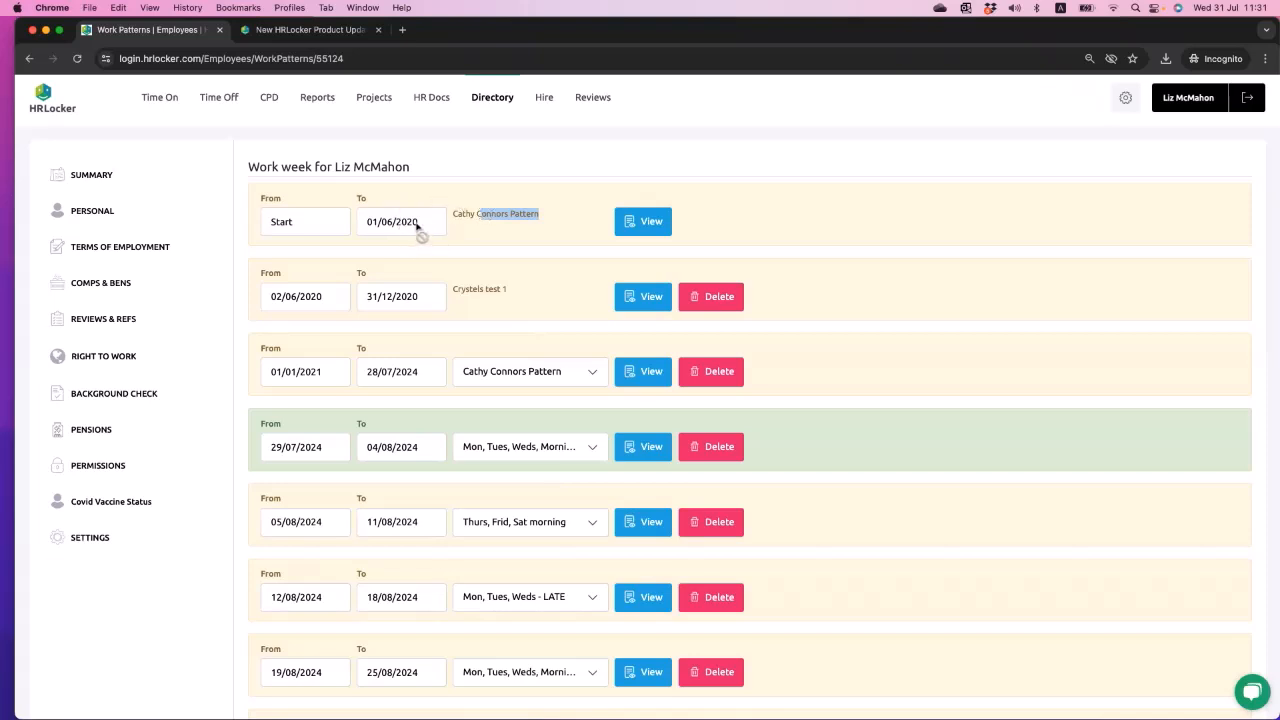
pyautogui.click(531, 226)
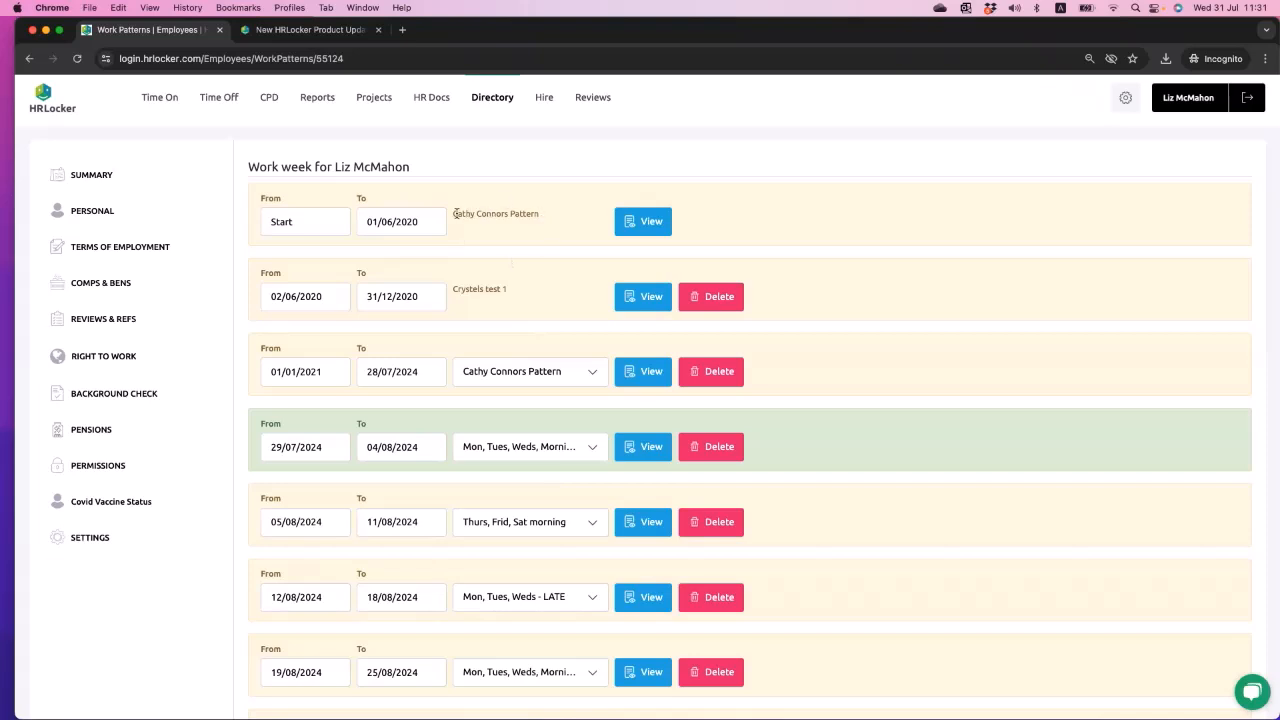
pyautogui.moveTo(455, 214); pyautogui.dragTo(536, 214)
pyautogui.click(536, 214)
# - Open the company work patterns from Settings and examine the list and its available actions
pyautogui.click(1125, 100)
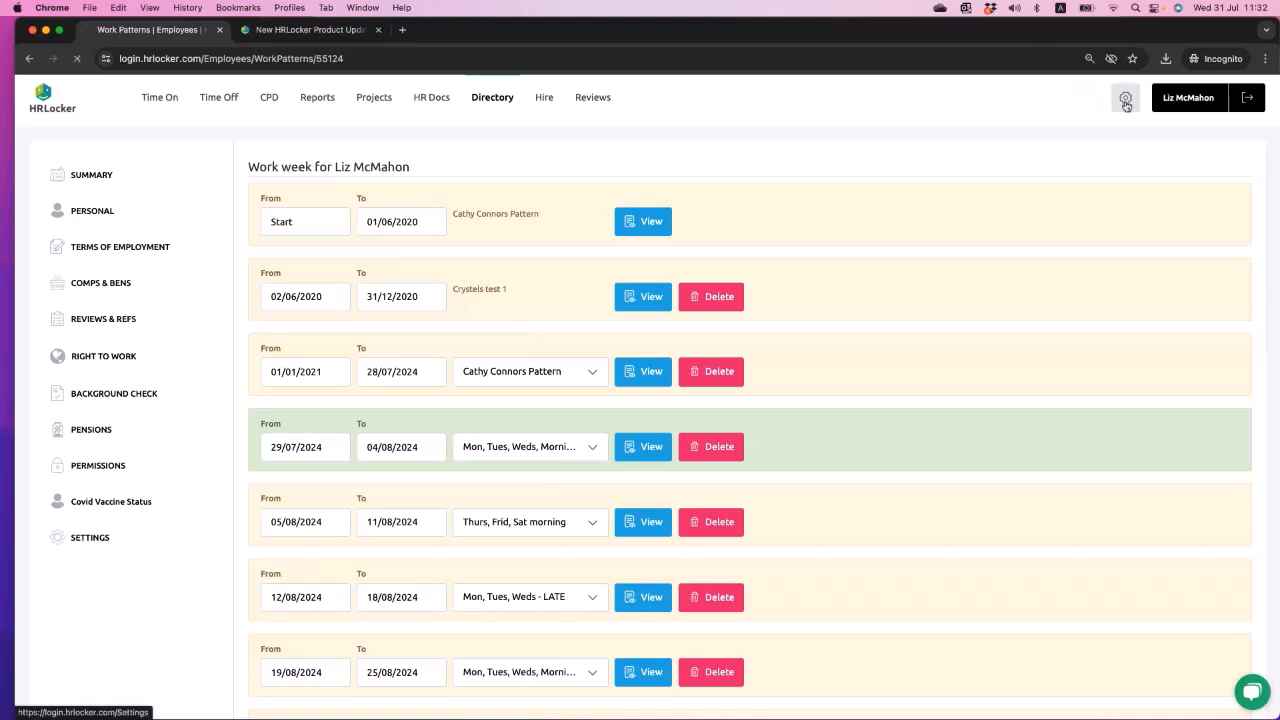
pyautogui.click(559, 497)
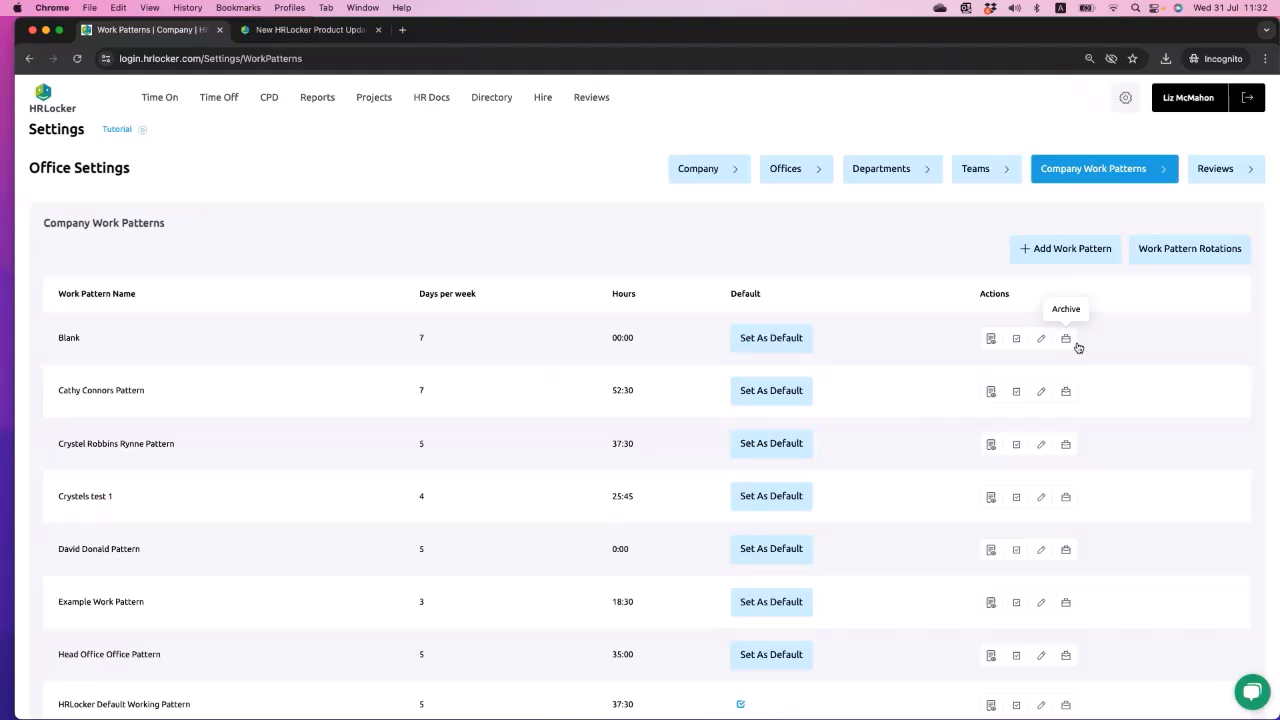
pyautogui.scroll(-10, 1077, 347)
pyautogui.scroll(10, 1077, 347)
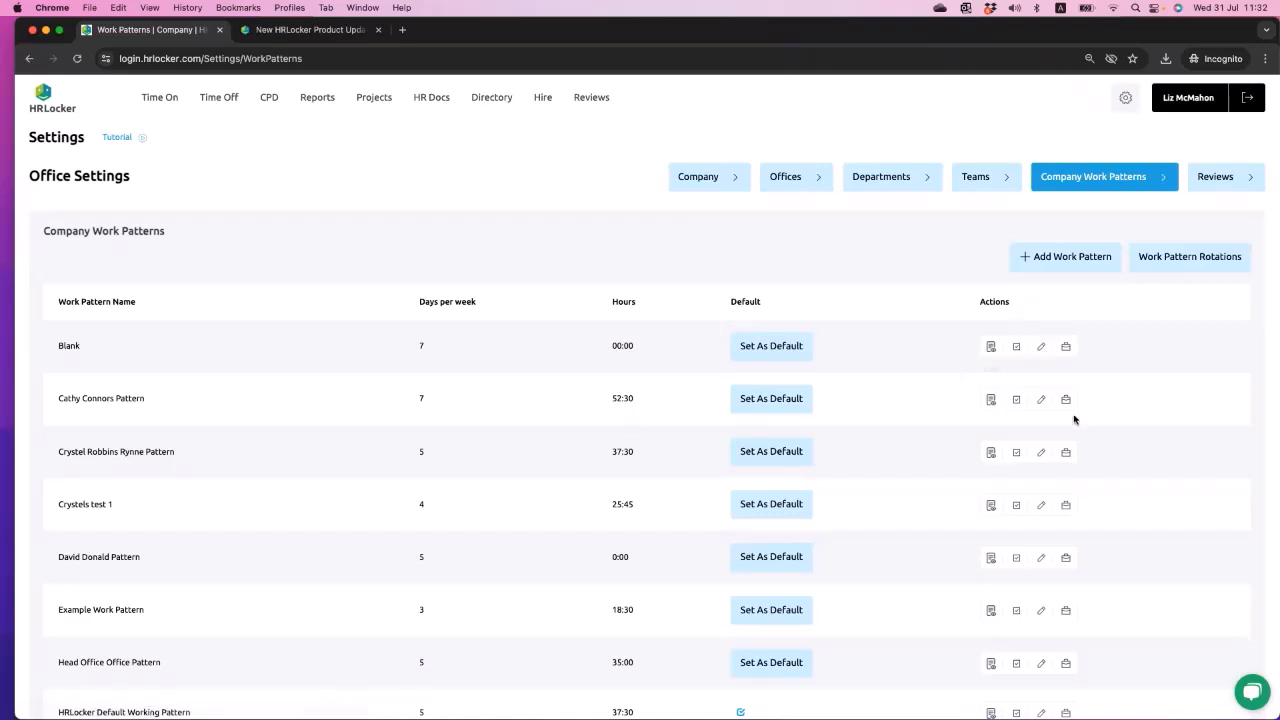
pyautogui.scroll(-1, 863, 496)
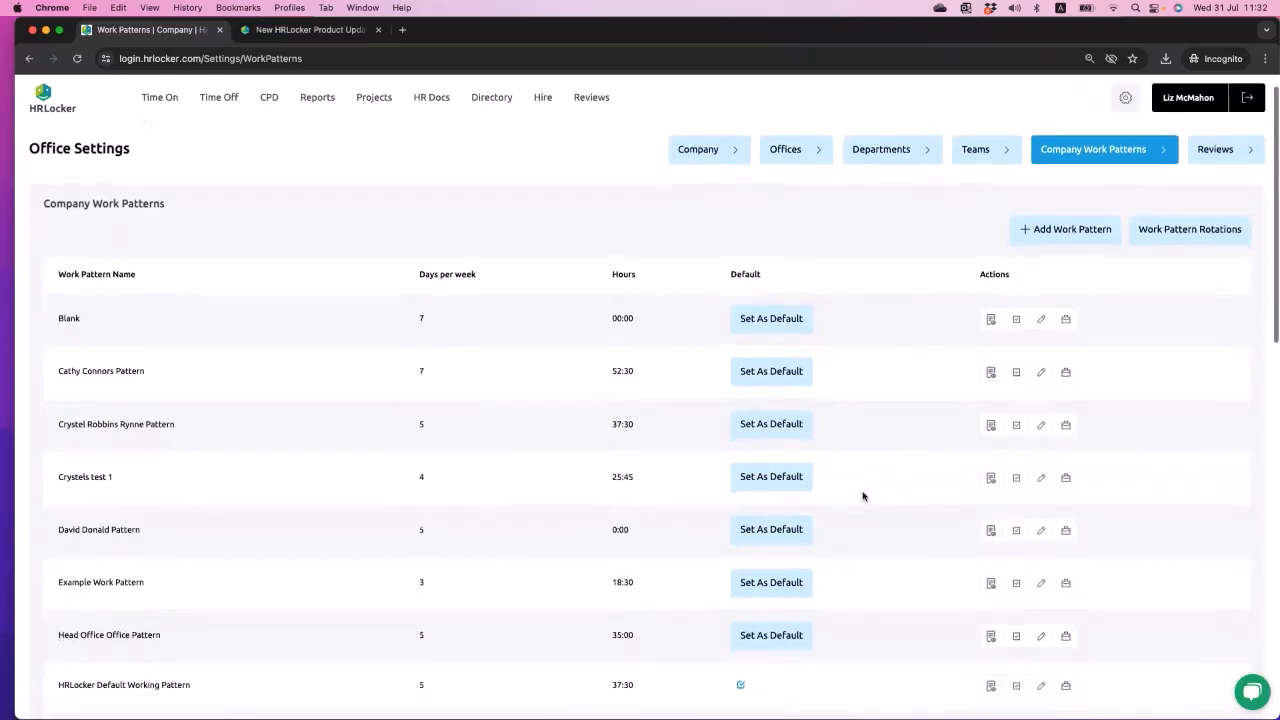
# - Check the payment ID settings of the 0:00-hour and 25:45-hour work patterns, including the latter's Monday break payment ID options
pyautogui.click(1039, 519)
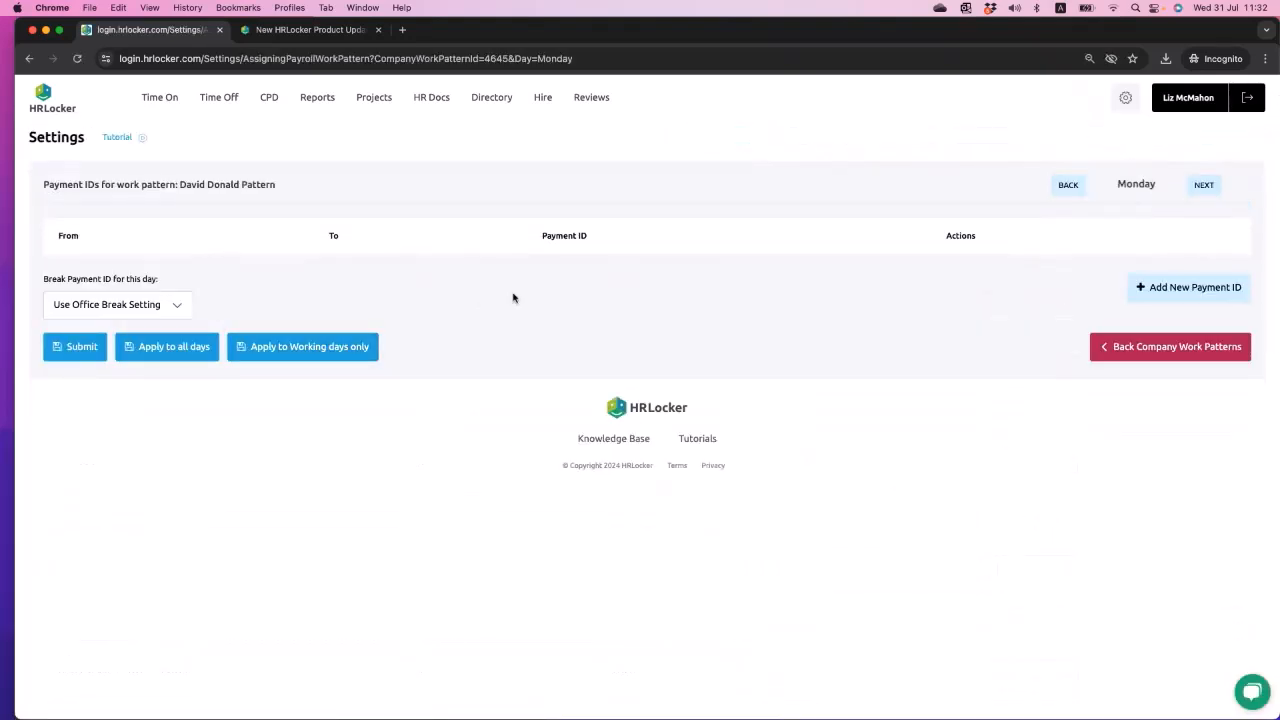
pyautogui.click(31, 59)
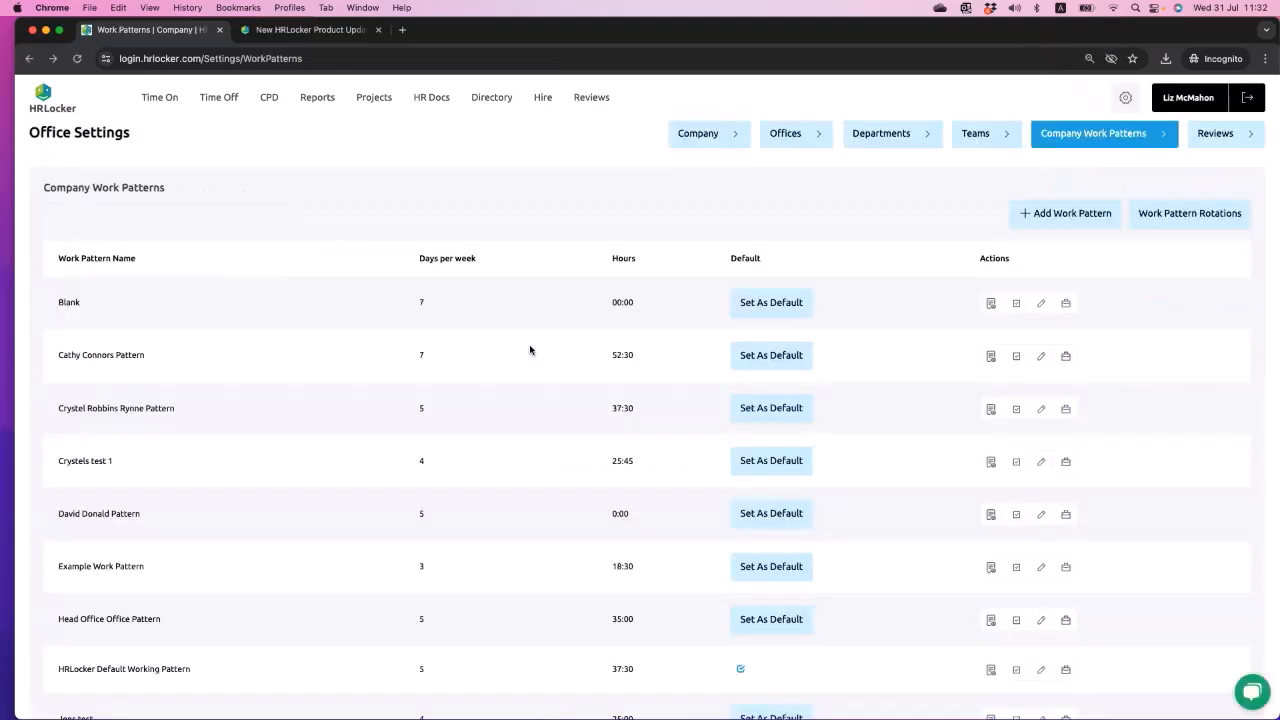
pyautogui.scroll(-2, 966, 557)
pyautogui.moveTo(610, 383); pyautogui.dragTo(660, 381)
pyautogui.click(1042, 385)
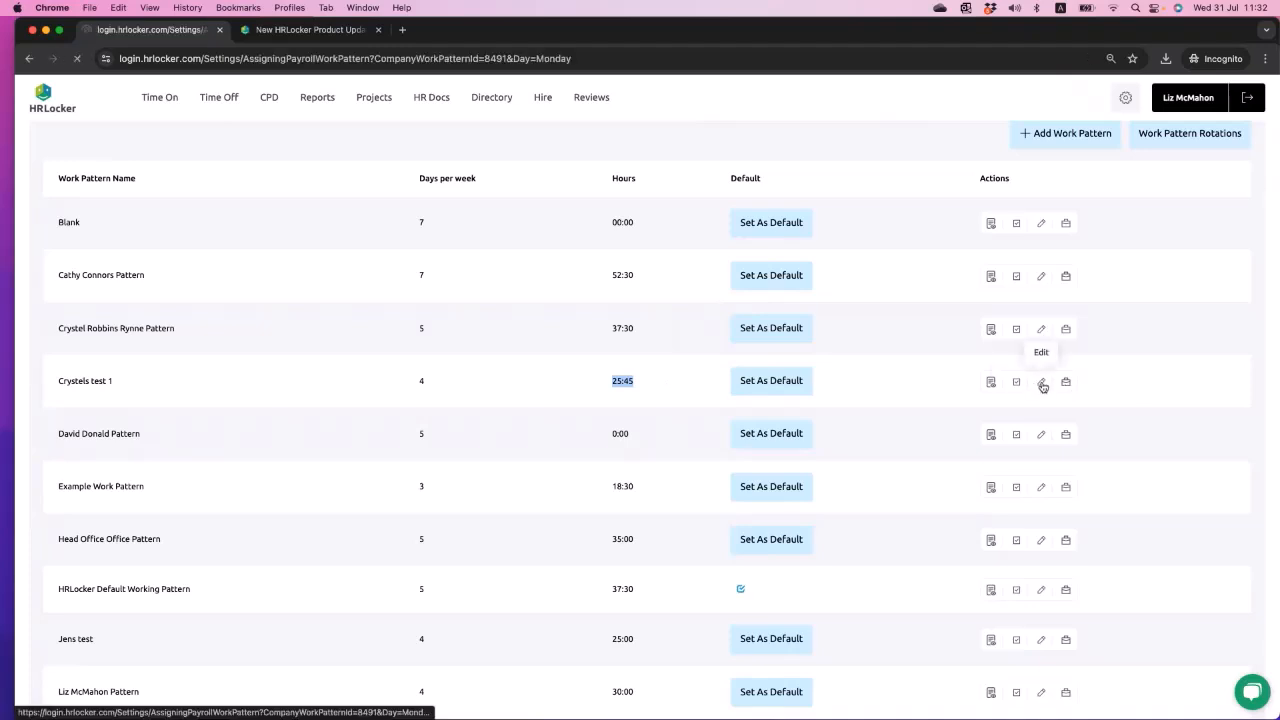
pyautogui.click(115, 305)
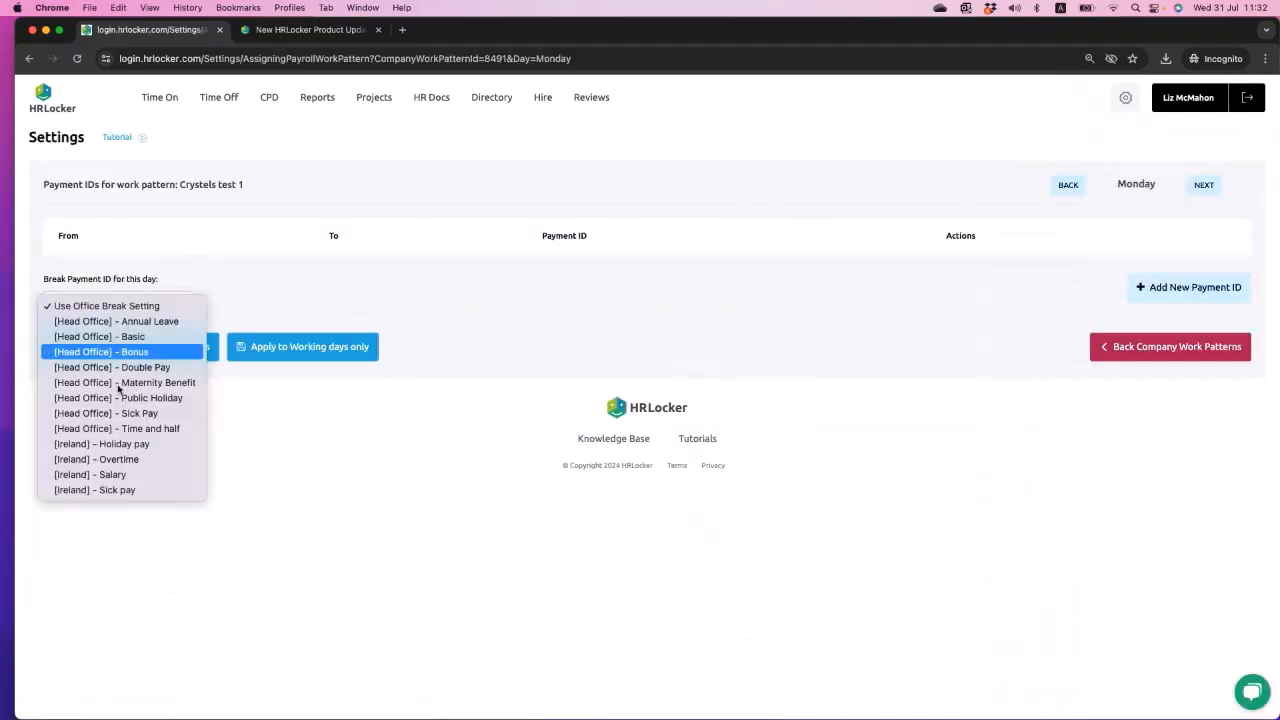
pyautogui.click(235, 512)
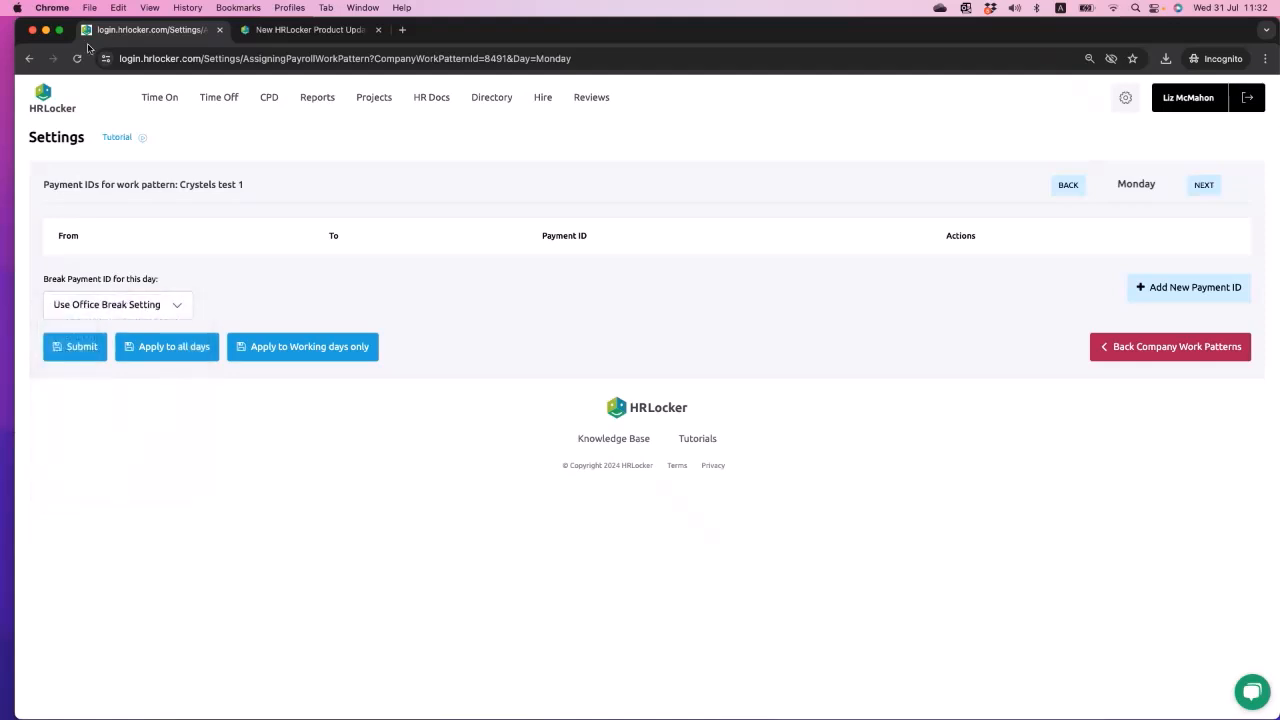
pyautogui.click(29, 58)
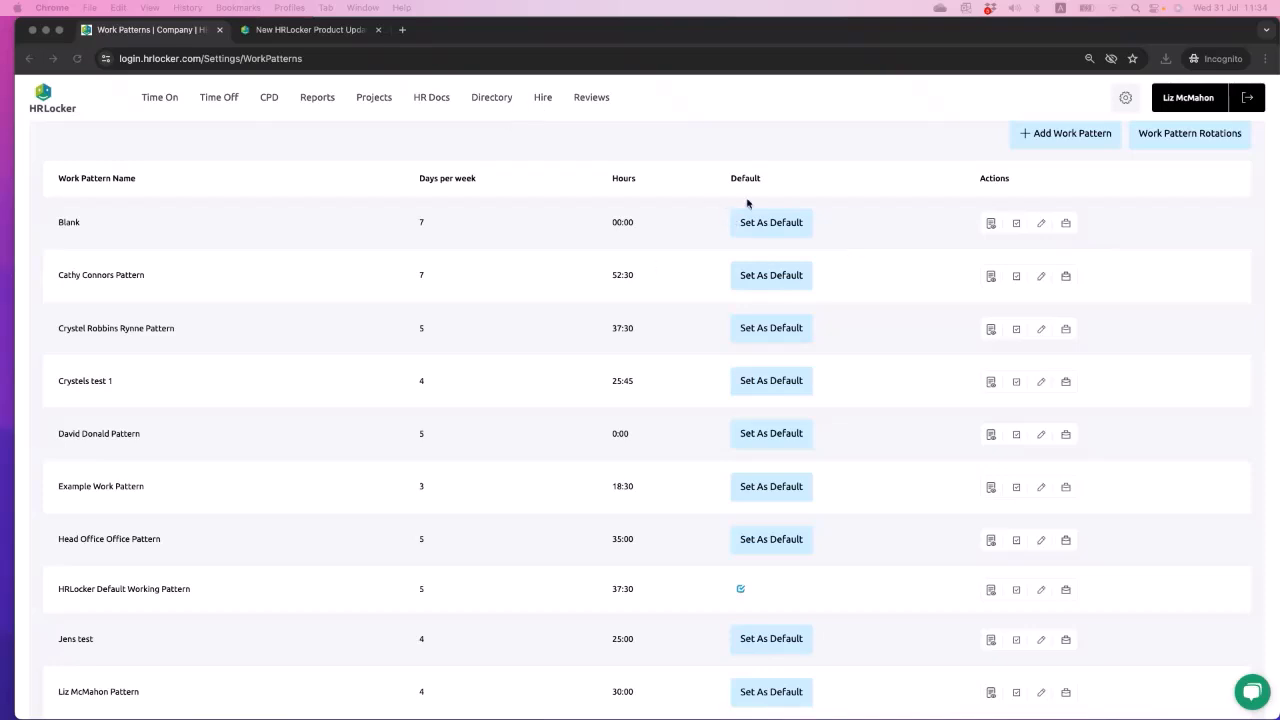
# - Open the confirmation for making the Blank work pattern the default and dismiss it without changing anything
pyautogui.click(771, 221)
pyautogui.click(814, 108)
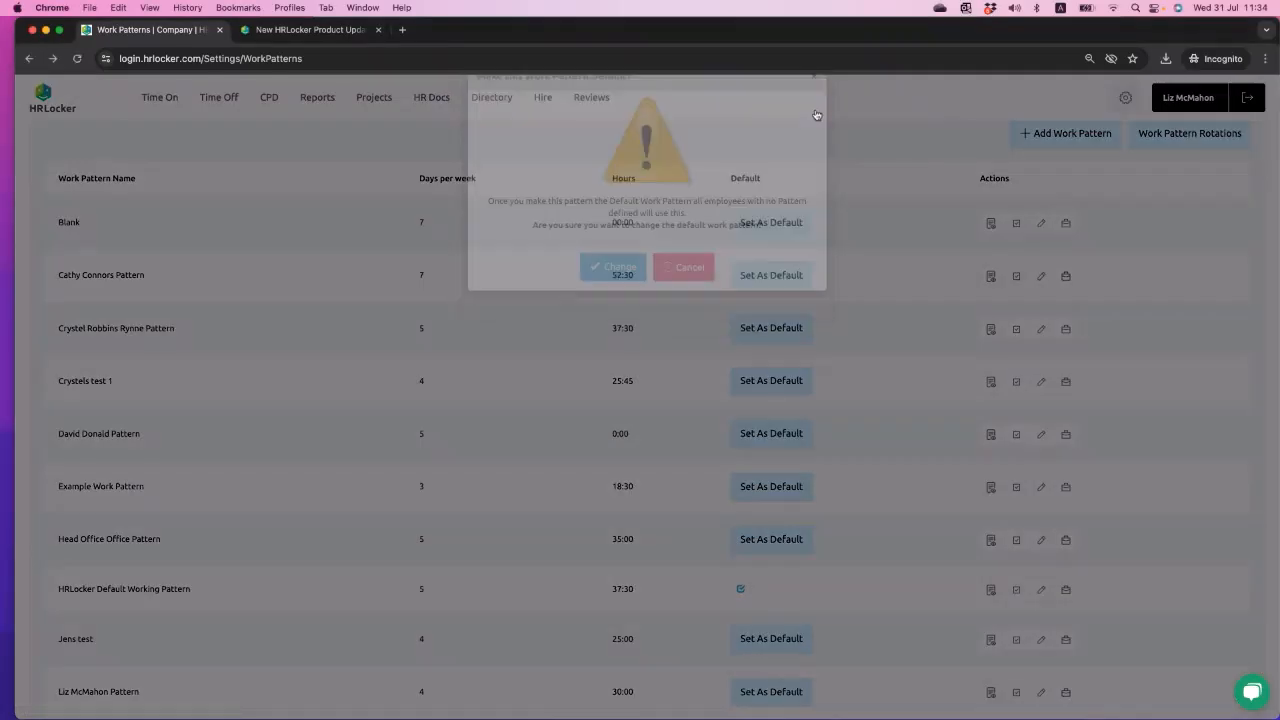
# - Set the logged-in administrator's pension status to Enrolled, submit it, and view the pension filter options
pyautogui.click(492, 99)
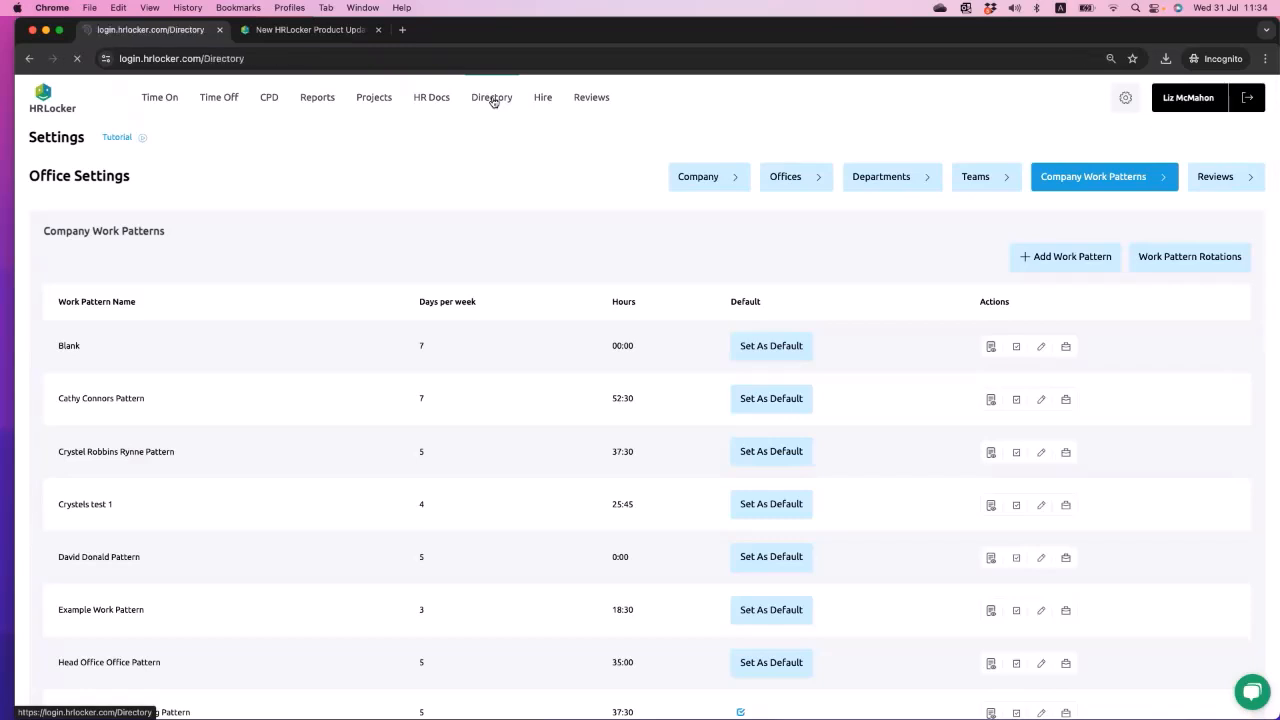
pyautogui.click(1202, 111)
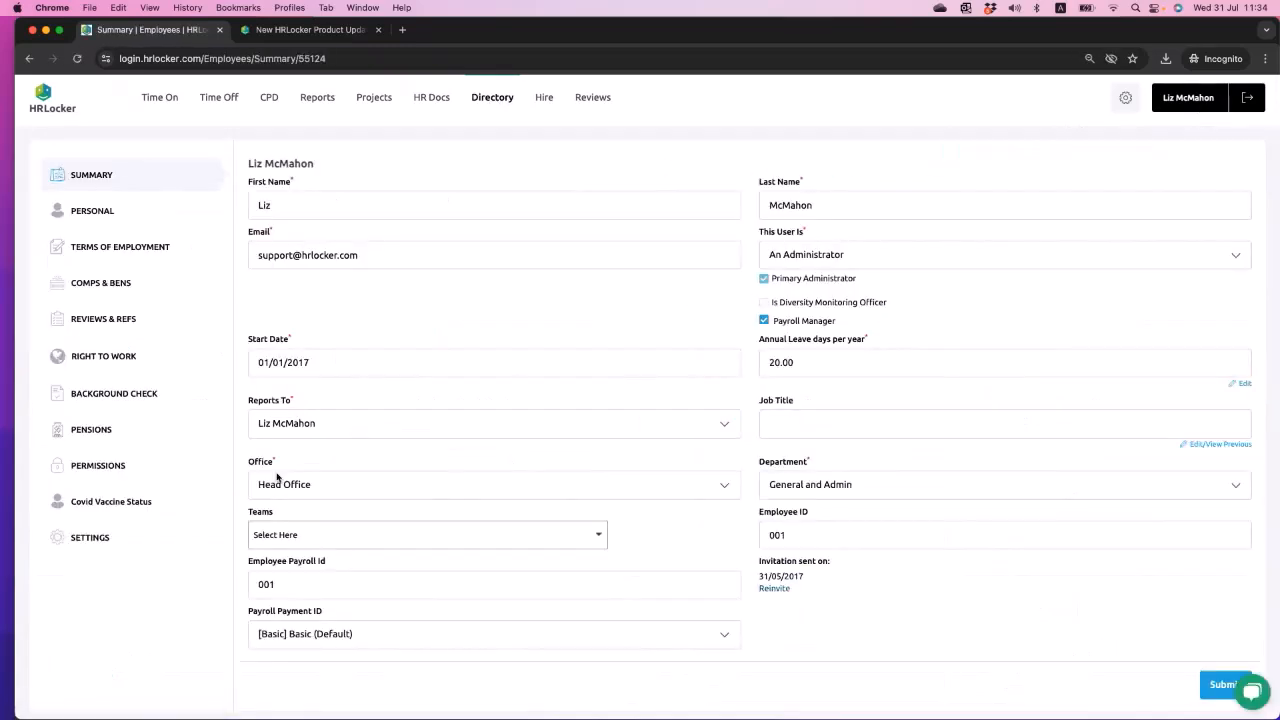
pyautogui.click(100, 430)
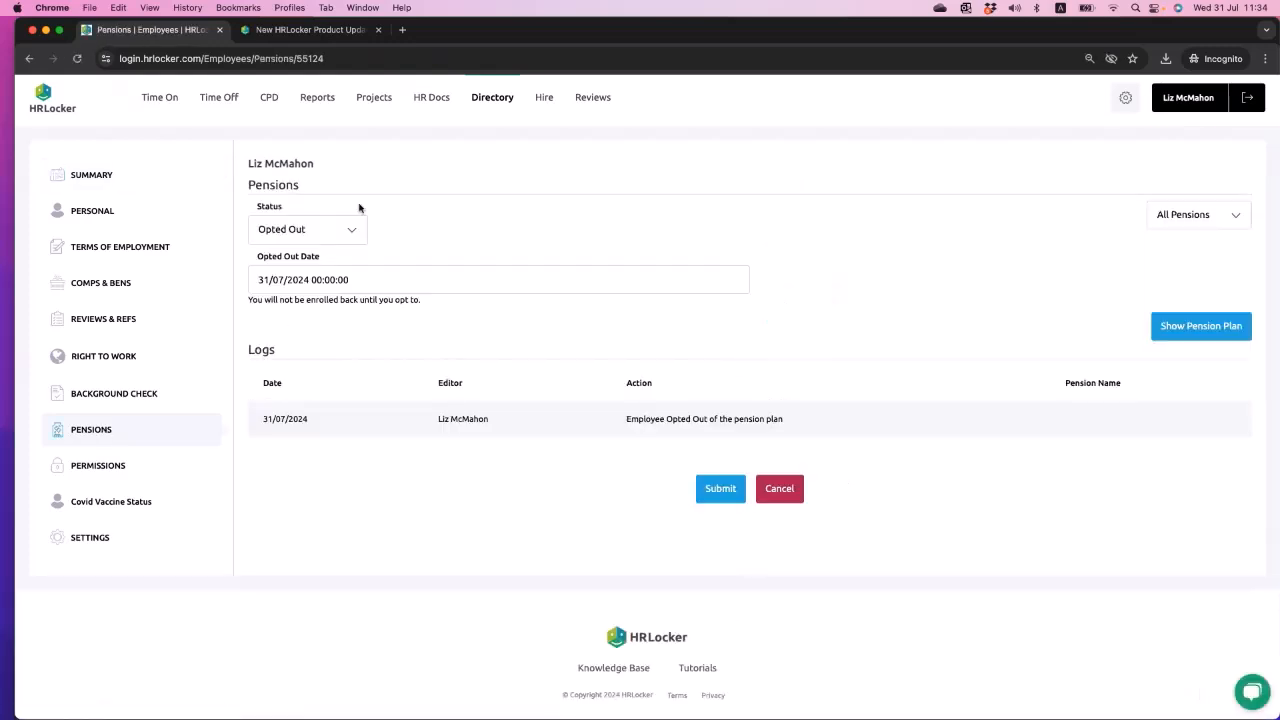
pyautogui.click(338, 228)
pyautogui.click(332, 245)
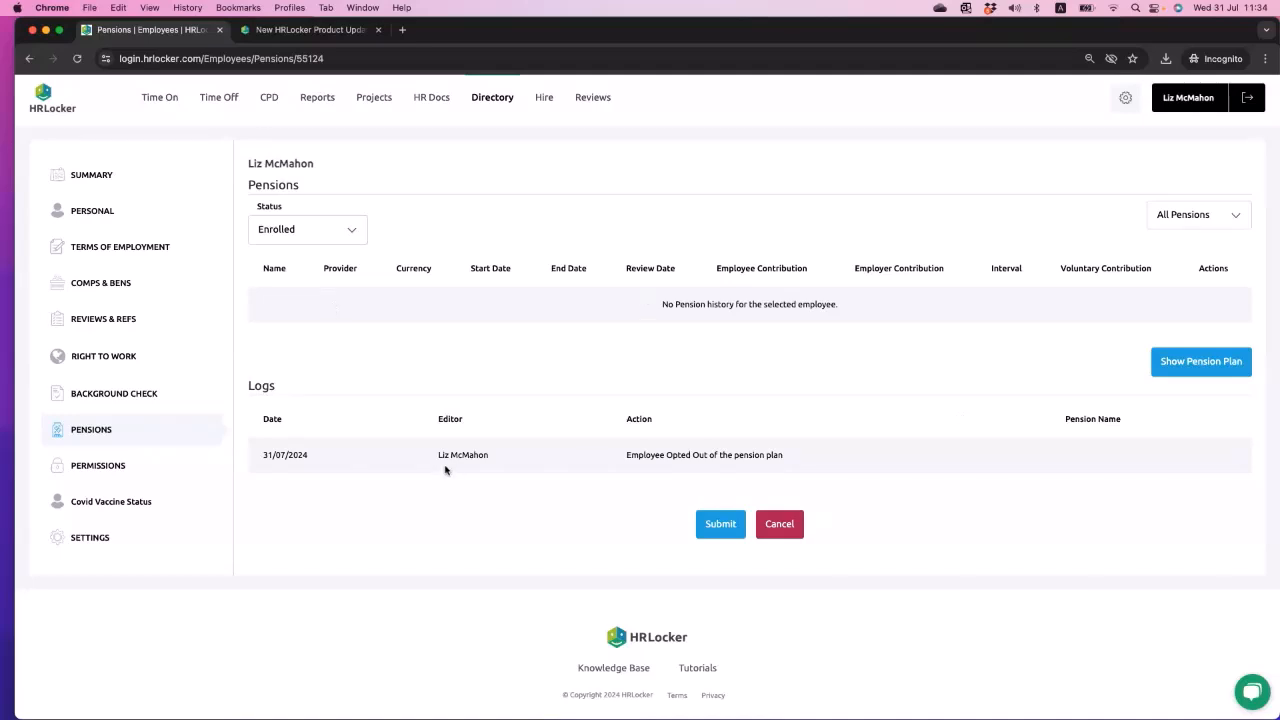
pyautogui.click(718, 521)
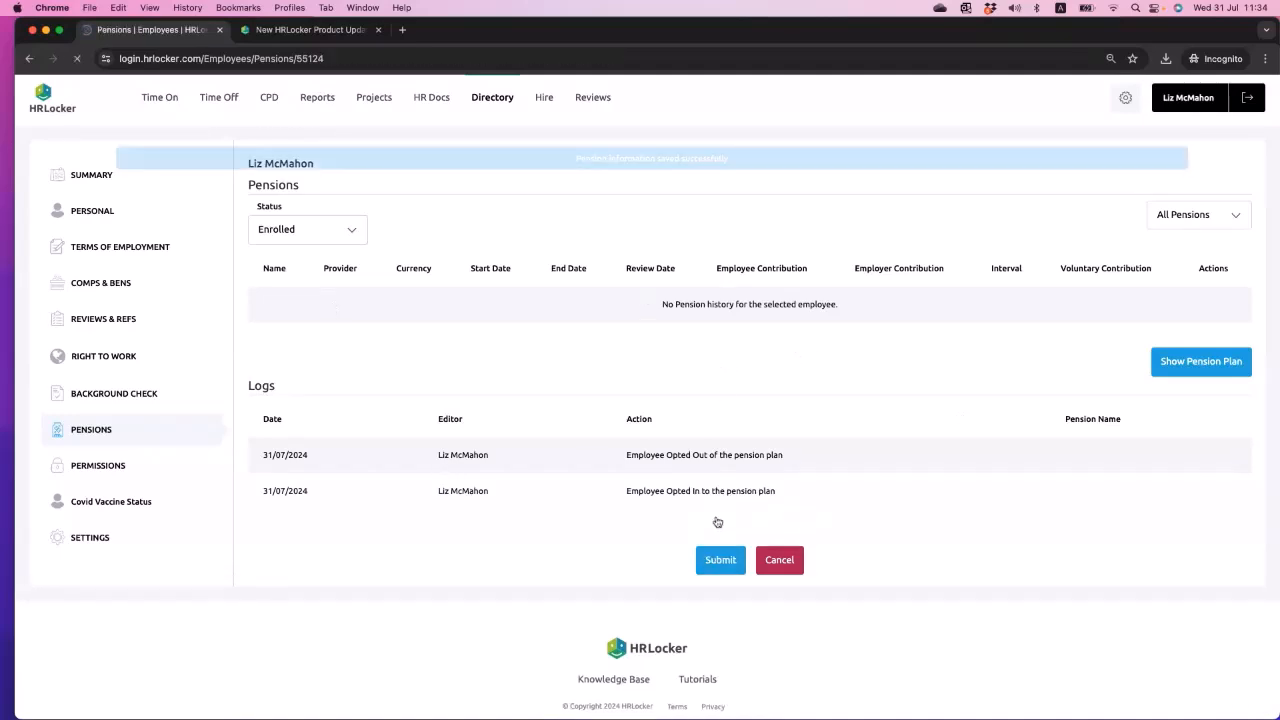
pyautogui.click(1223, 212)
pyautogui.click(987, 213)
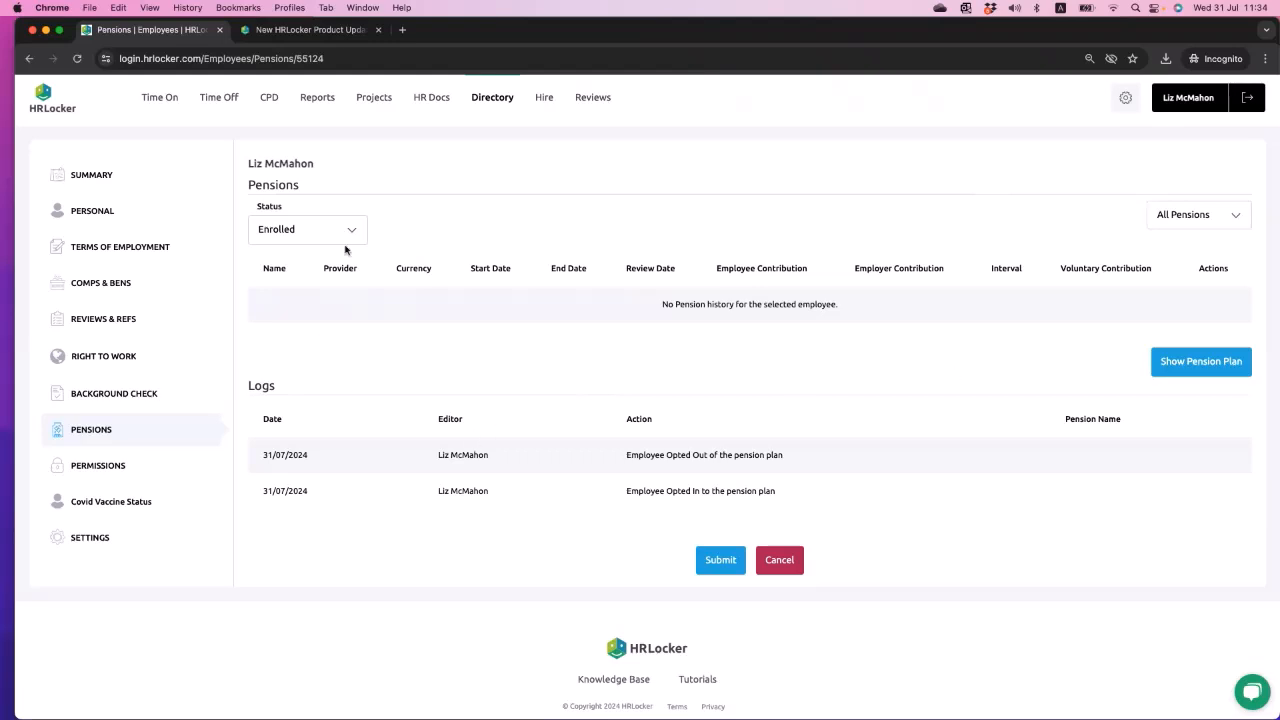
# - Open the Who's Off calendar for July 2024 and examine employees' days and the Sick Leave colour in the legend
pyautogui.click(226, 100)
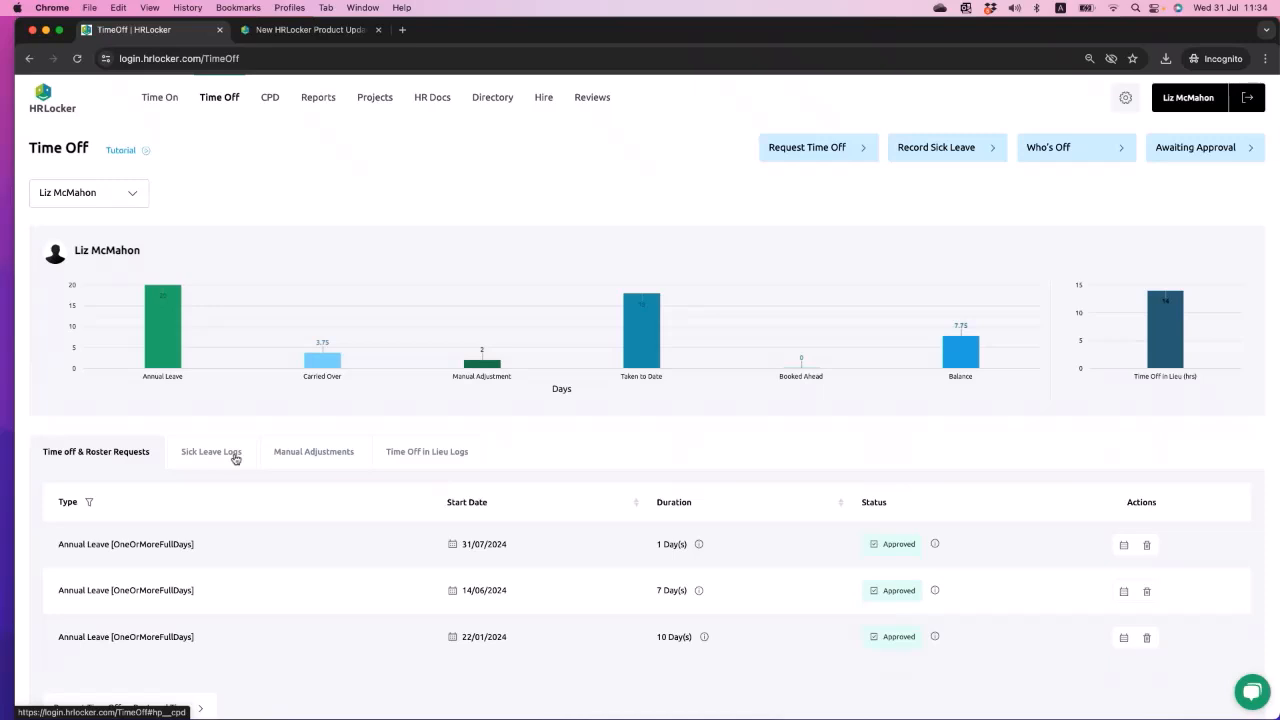
pyautogui.click(1066, 155)
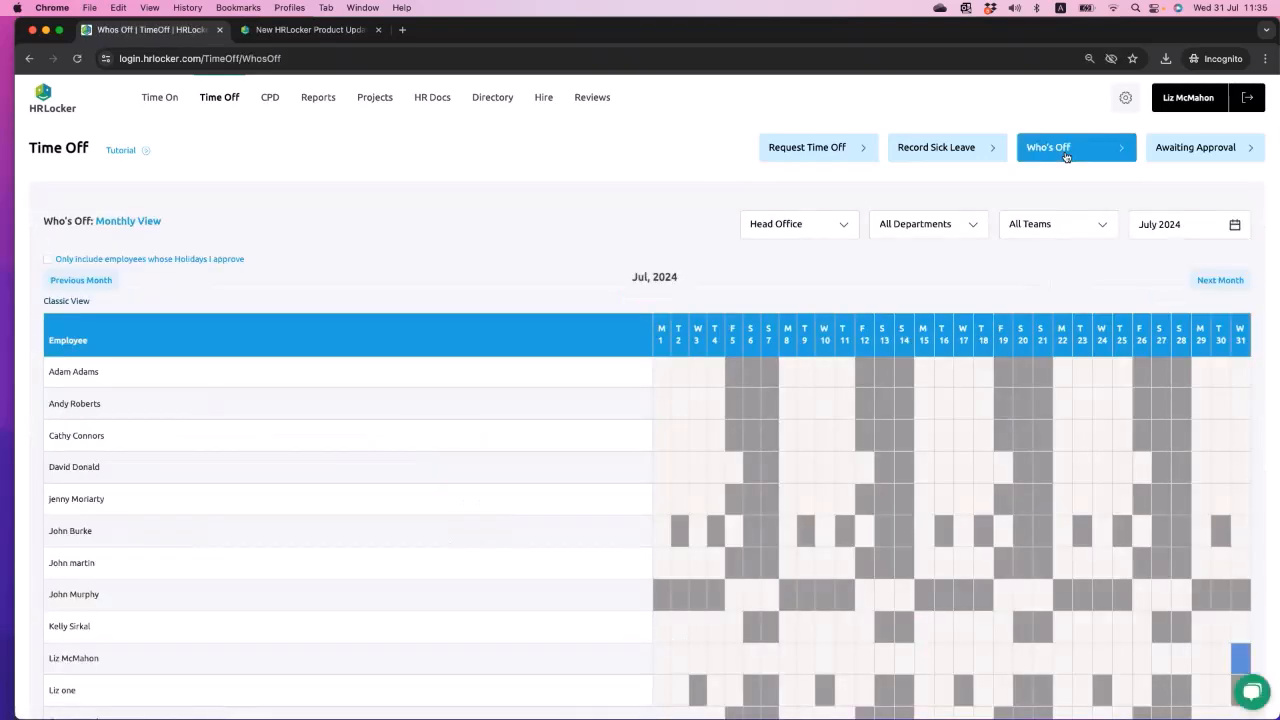
pyautogui.scroll(-3, 989, 479)
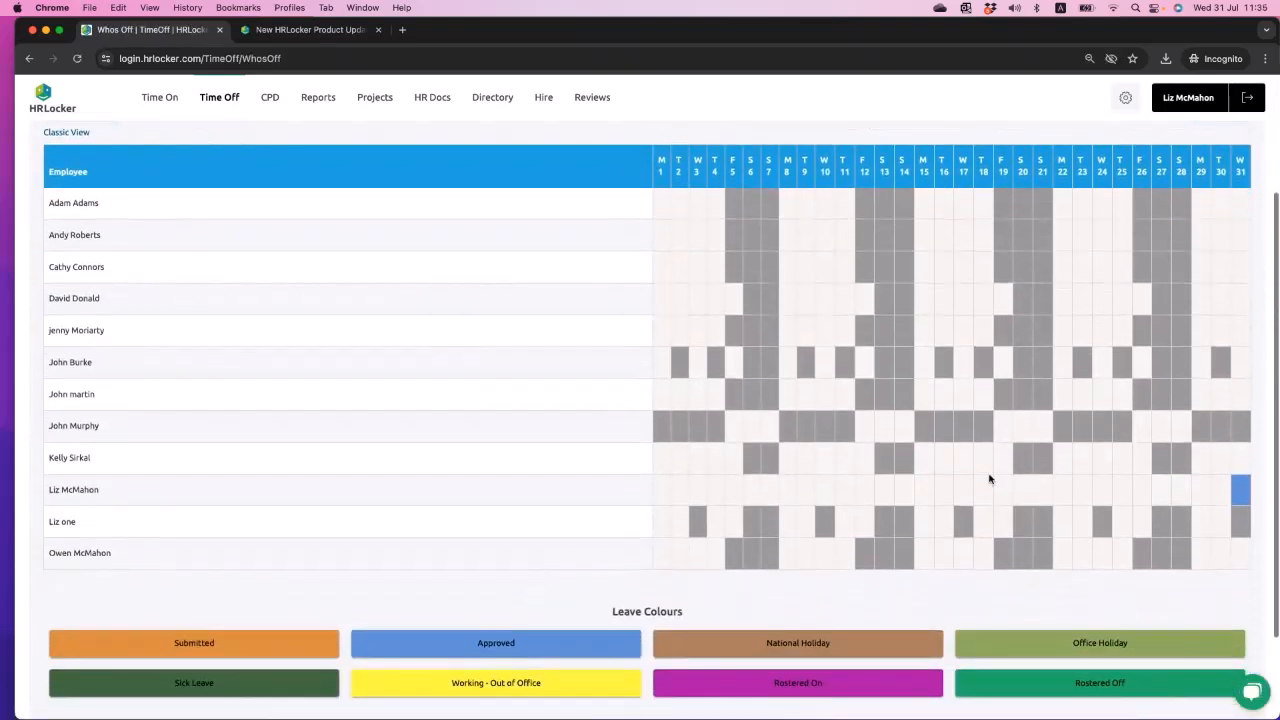
pyautogui.scroll(1, 989, 479)
pyautogui.scroll(-1, 989, 479)
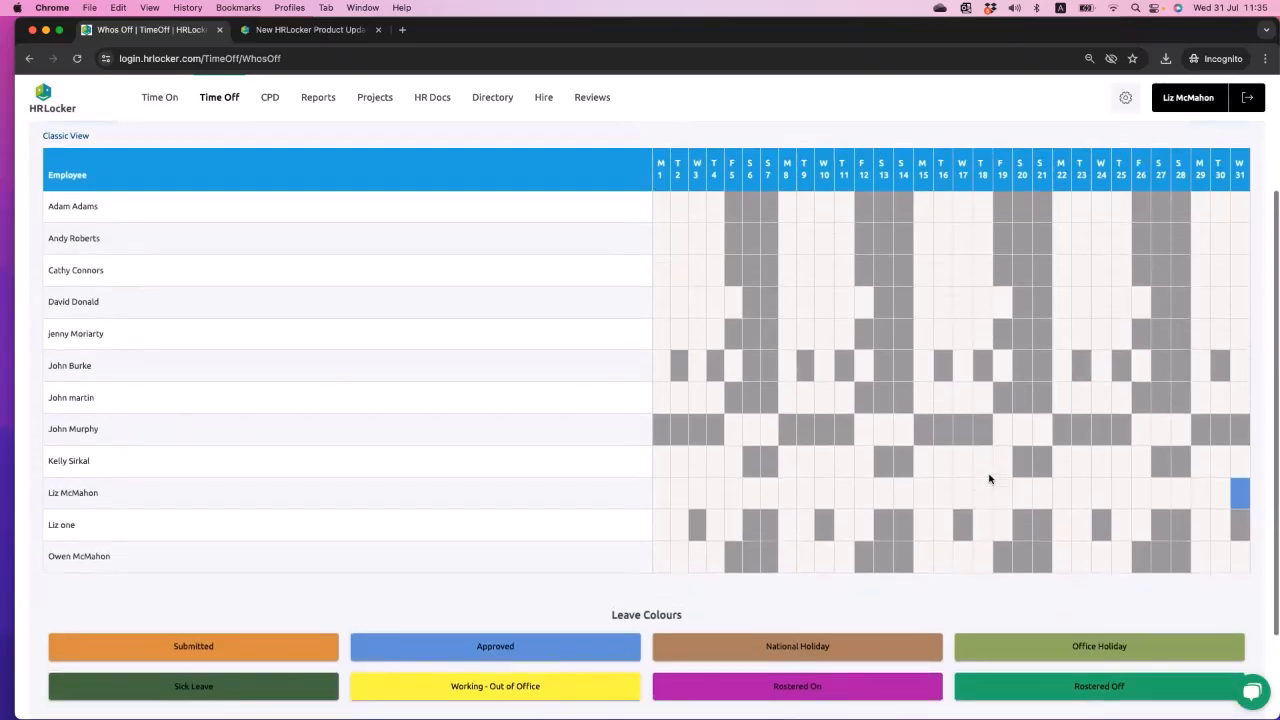
pyautogui.scroll(1, 989, 479)
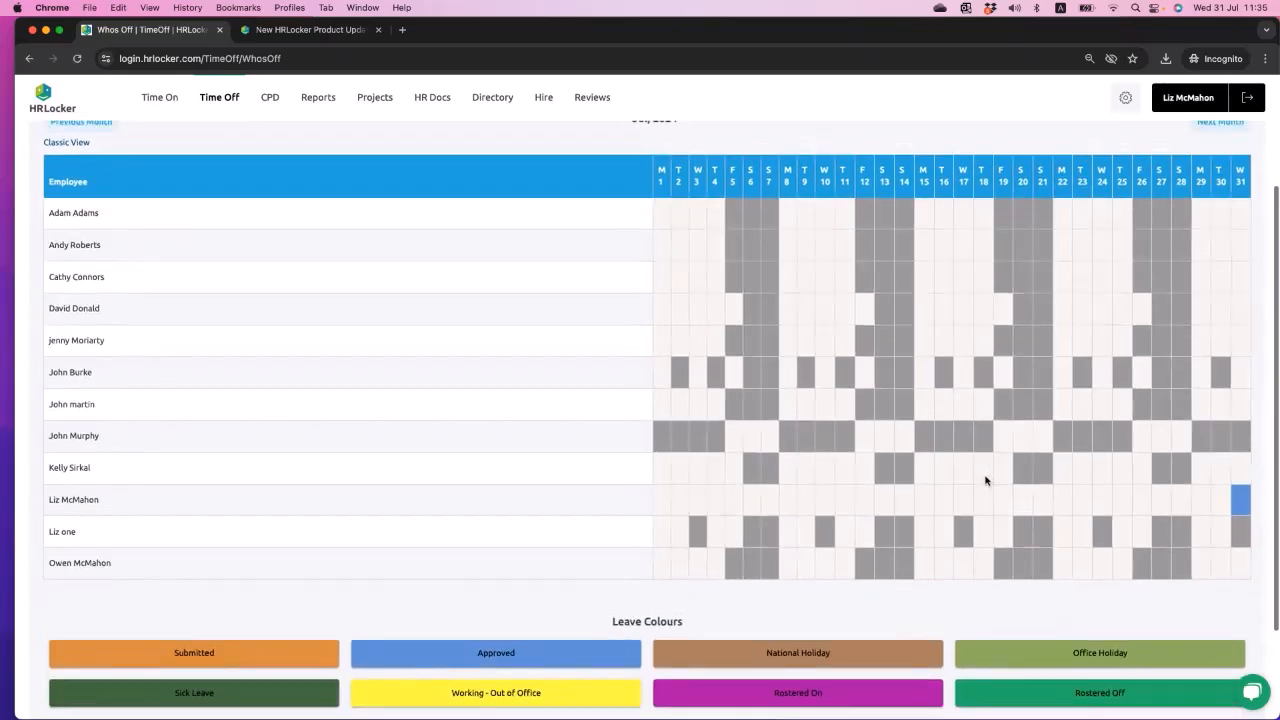
pyautogui.moveTo(175, 693); pyautogui.dragTo(224, 697)
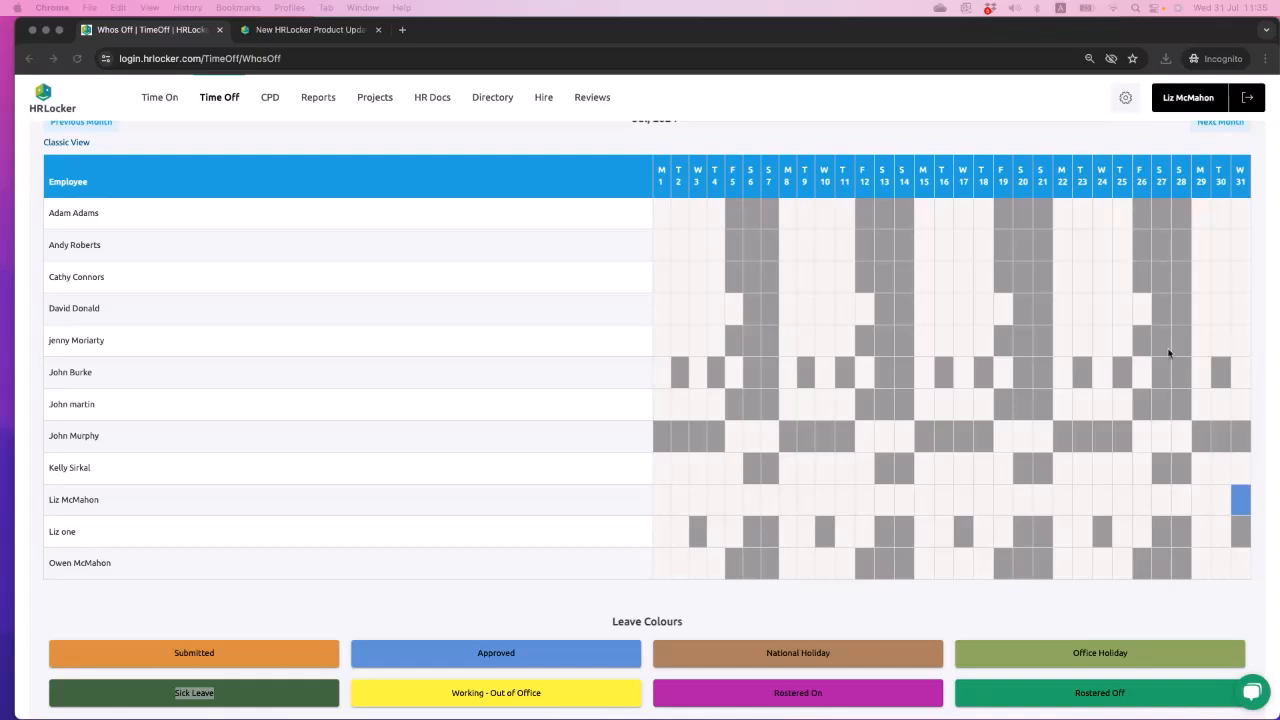
# - Open the Head Office time off settings and examine the Time Off Request & Rostering Request Types
pyautogui.click(1128, 101)
pyautogui.click(1128, 101)
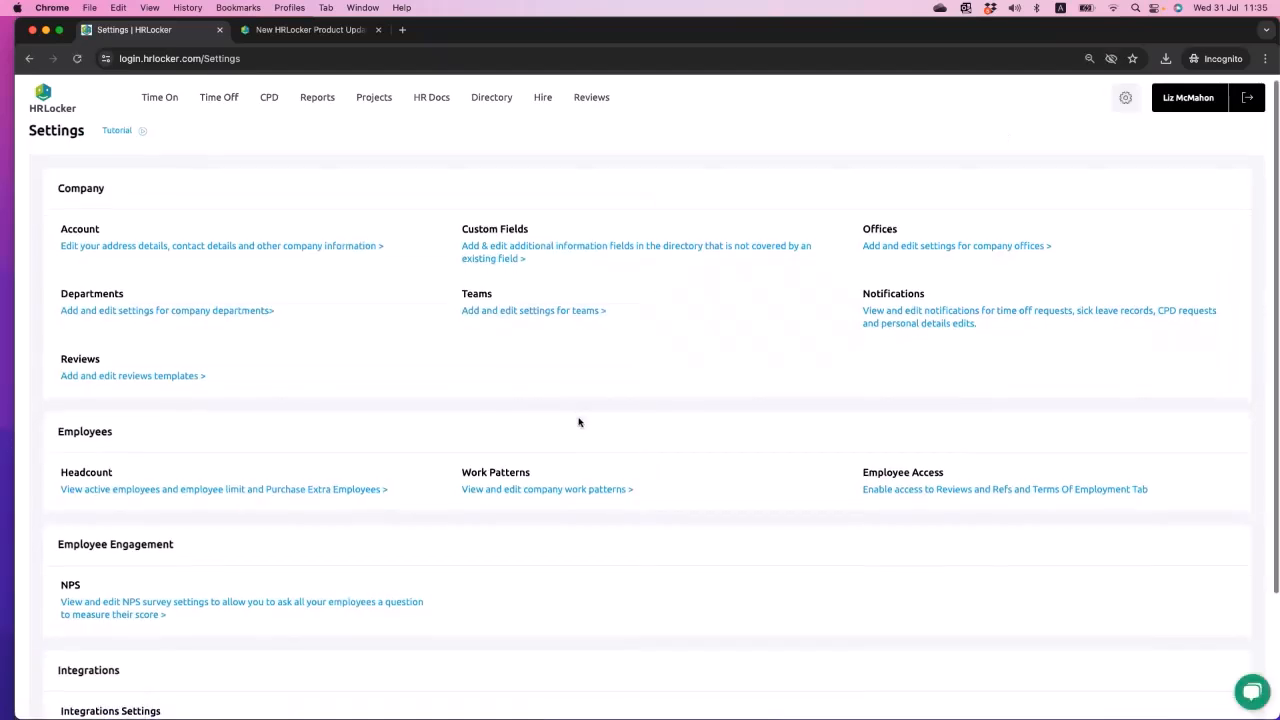
pyautogui.click(881, 254)
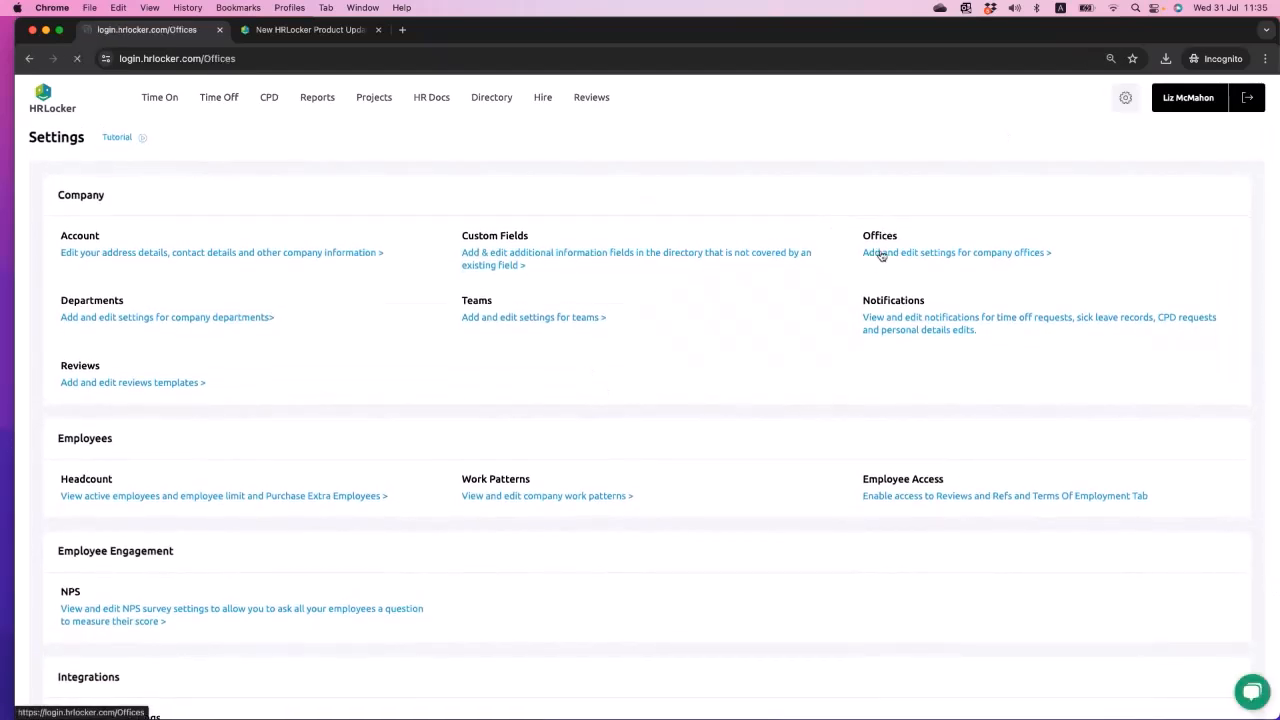
pyautogui.click(864, 341)
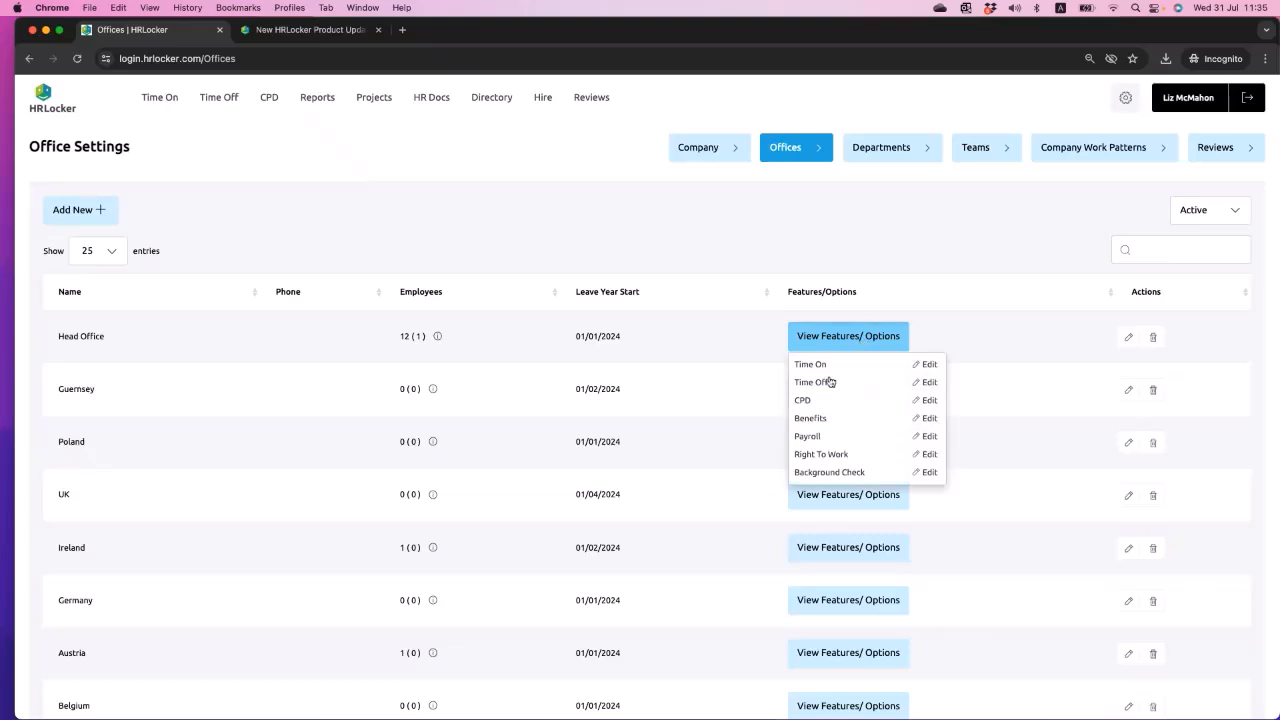
pyautogui.click(810, 386)
pyautogui.scroll(-20, 750, 533)
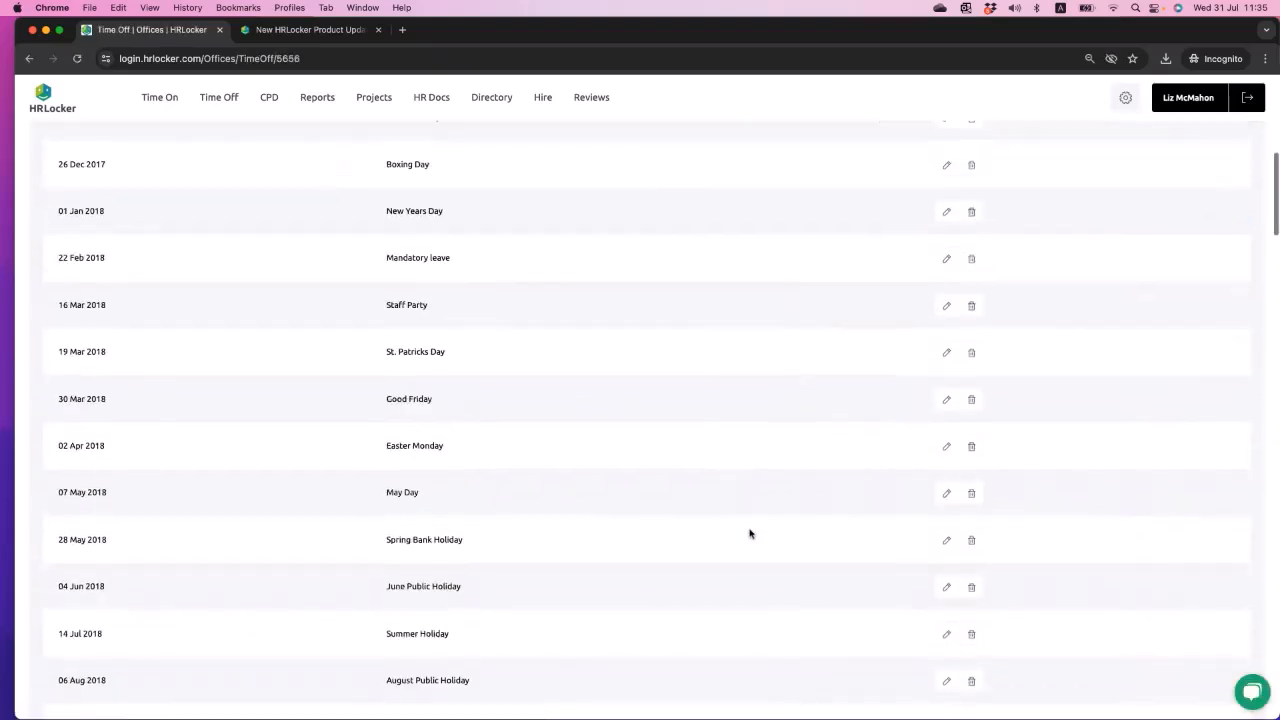
pyautogui.scroll(-10, 750, 533)
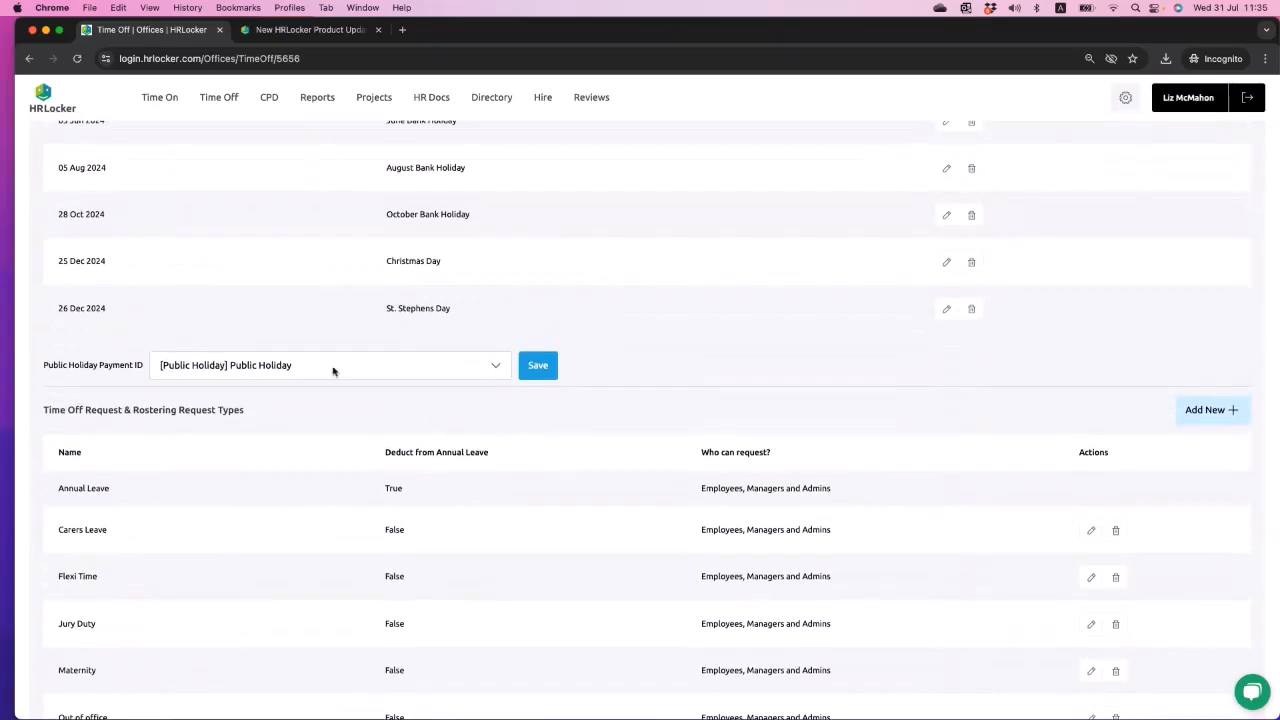
# - Open the form for a new Head Office leave type, toggle Designate as Sick Leave, and return to the dashboard without submitting
pyautogui.click(1207, 420)
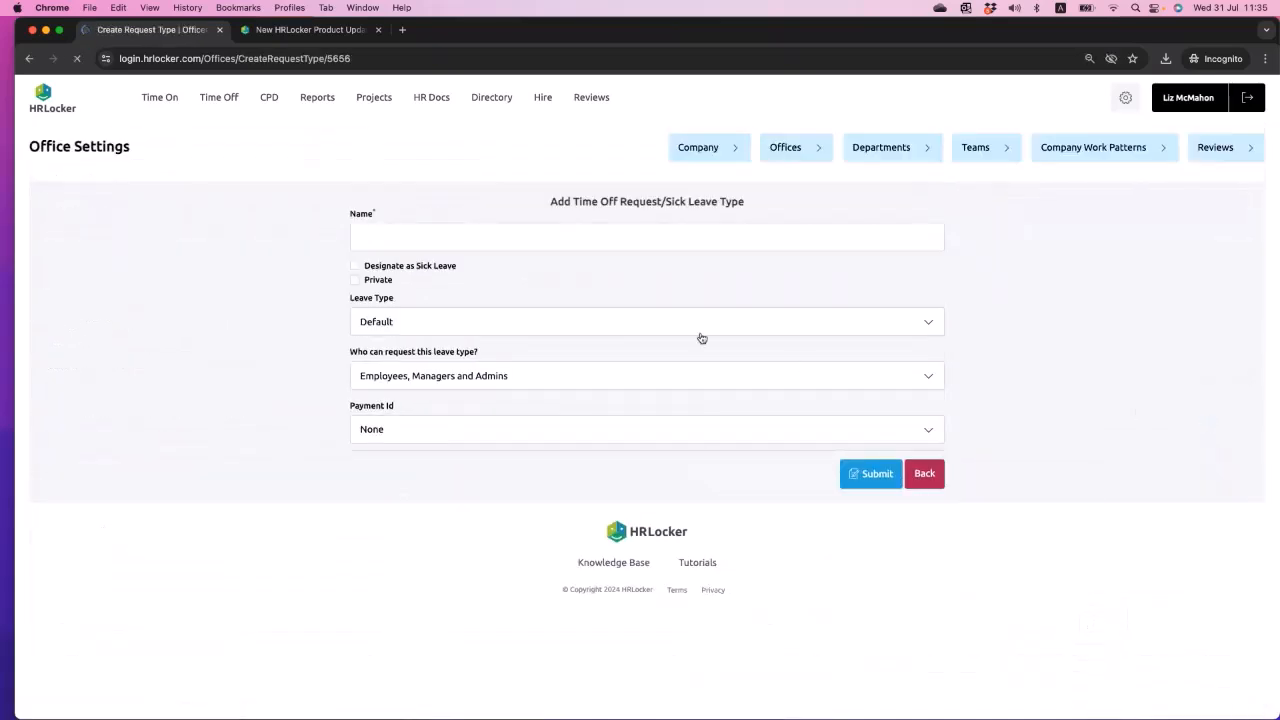
pyautogui.click(355, 266)
pyautogui.click(355, 266)
pyautogui.click(355, 266)
pyautogui.click(355, 266)
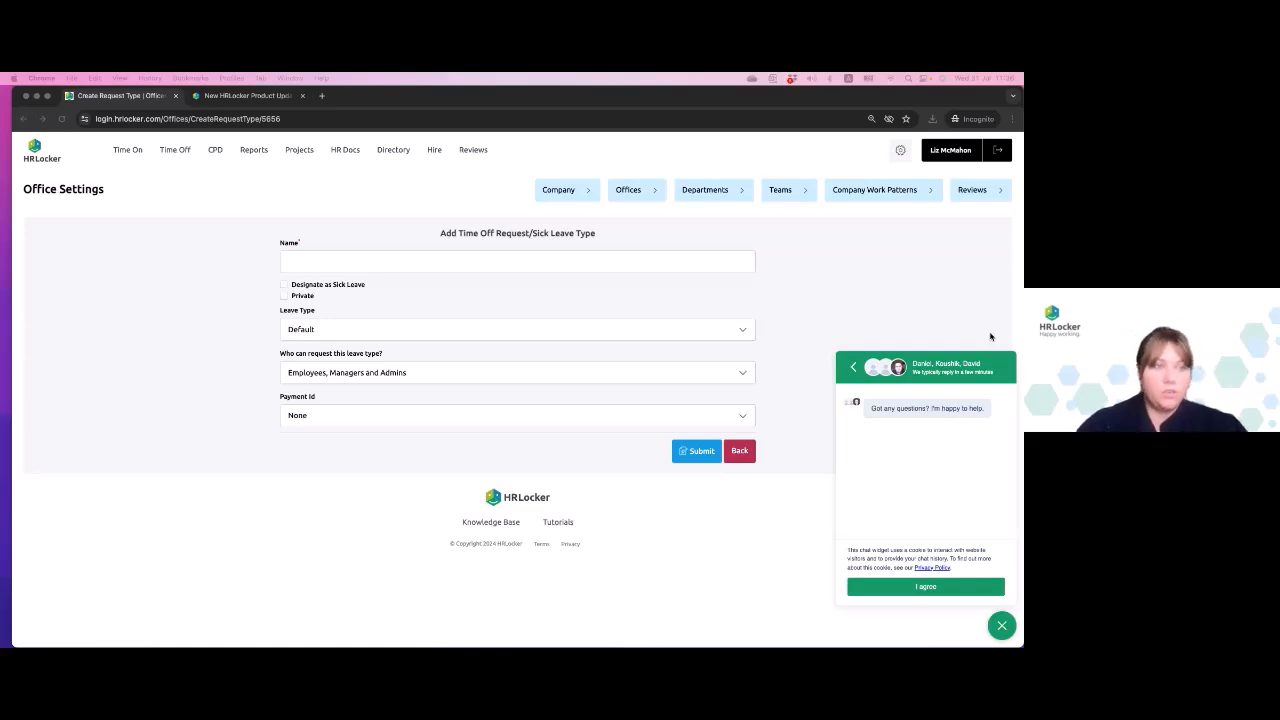
pyautogui.click(33, 150)
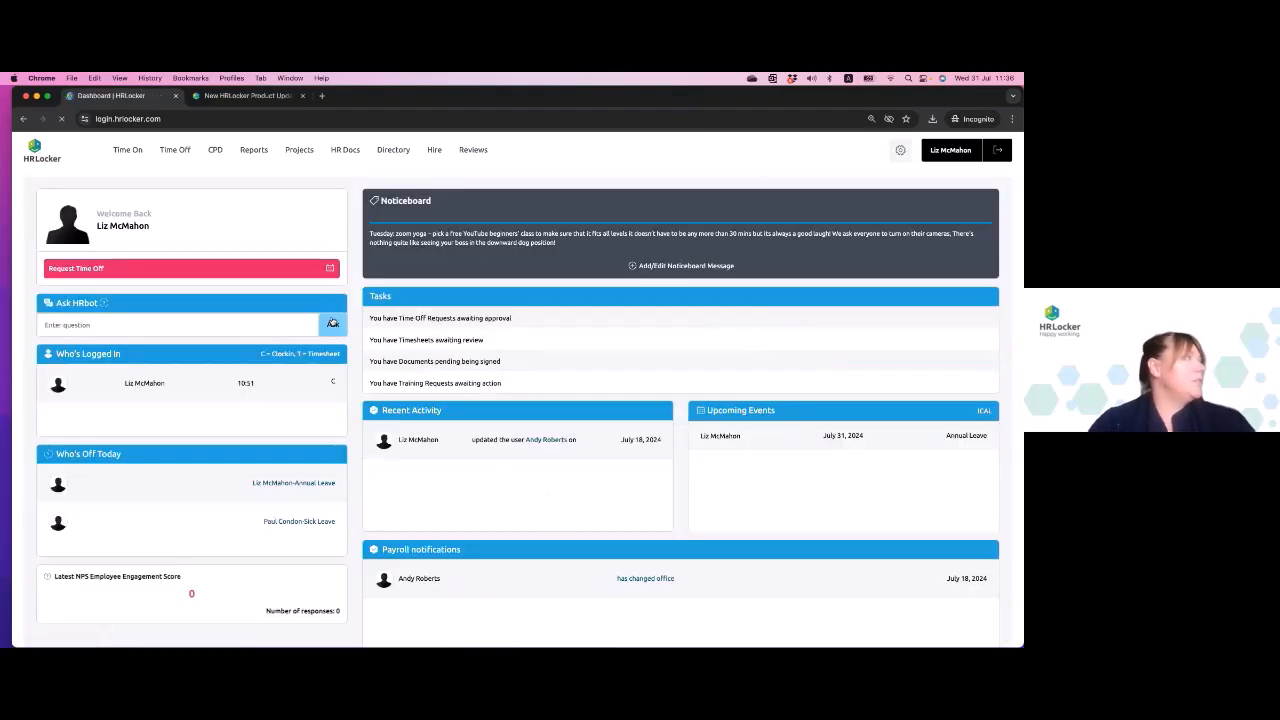